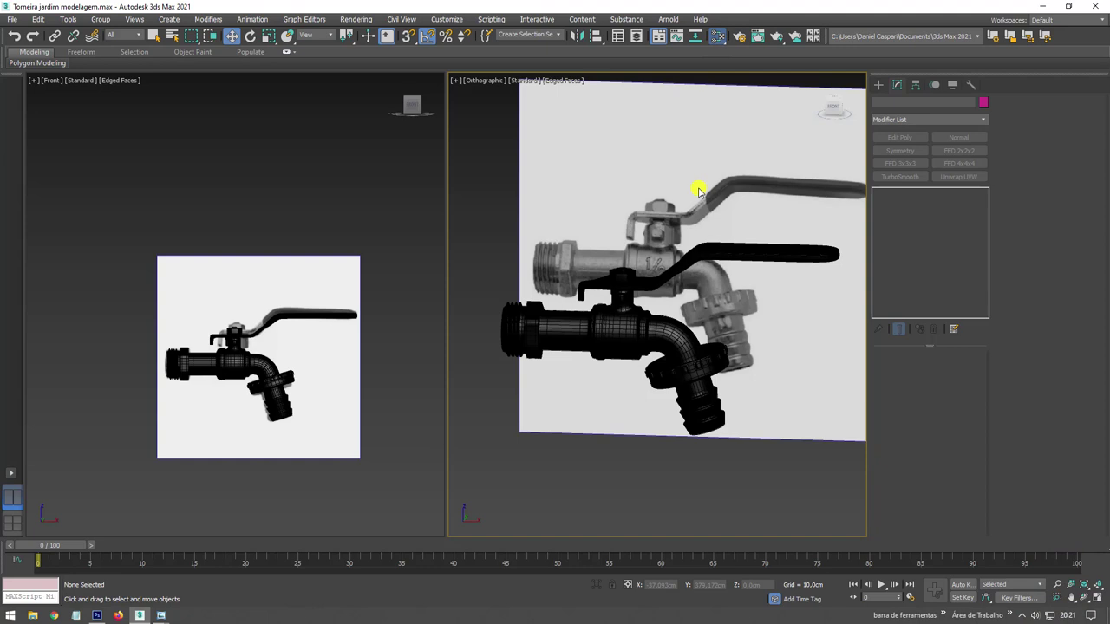
# Open and minimize the Slate Material Editor, then confirm V-Ray Next, update 3.2 as production renderer.
pyautogui.press('m')
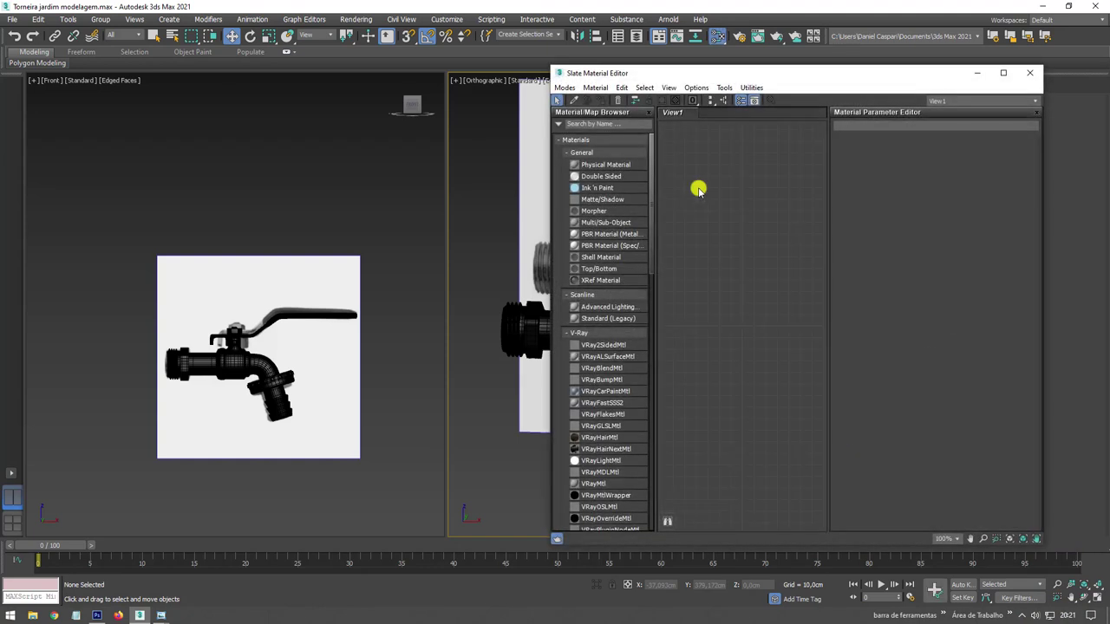
pyautogui.click(979, 77)
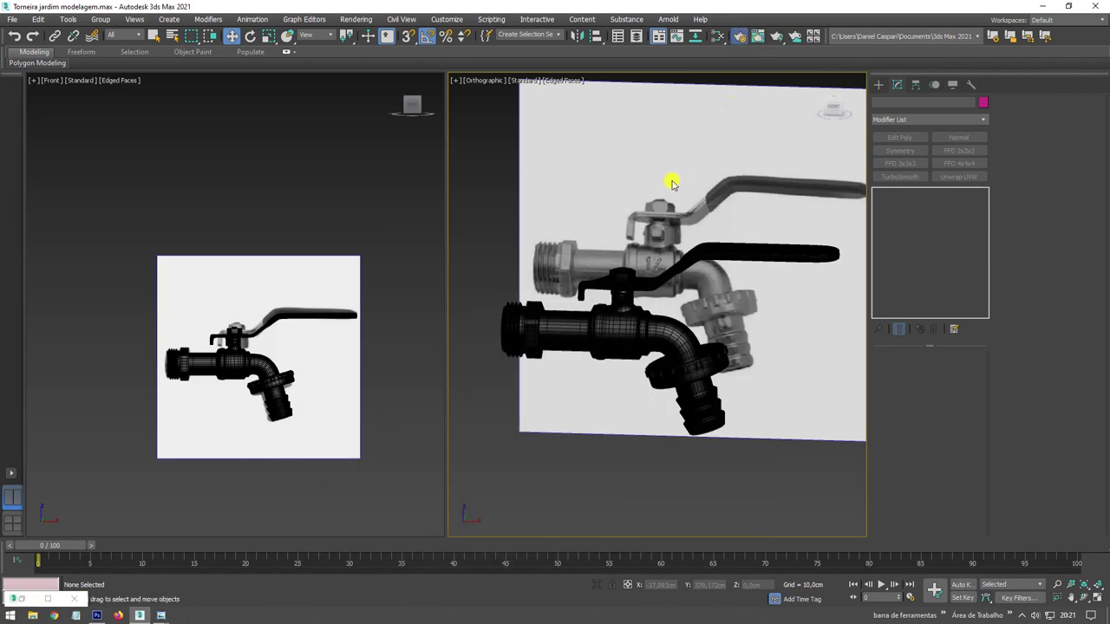
pyautogui.press('F10')
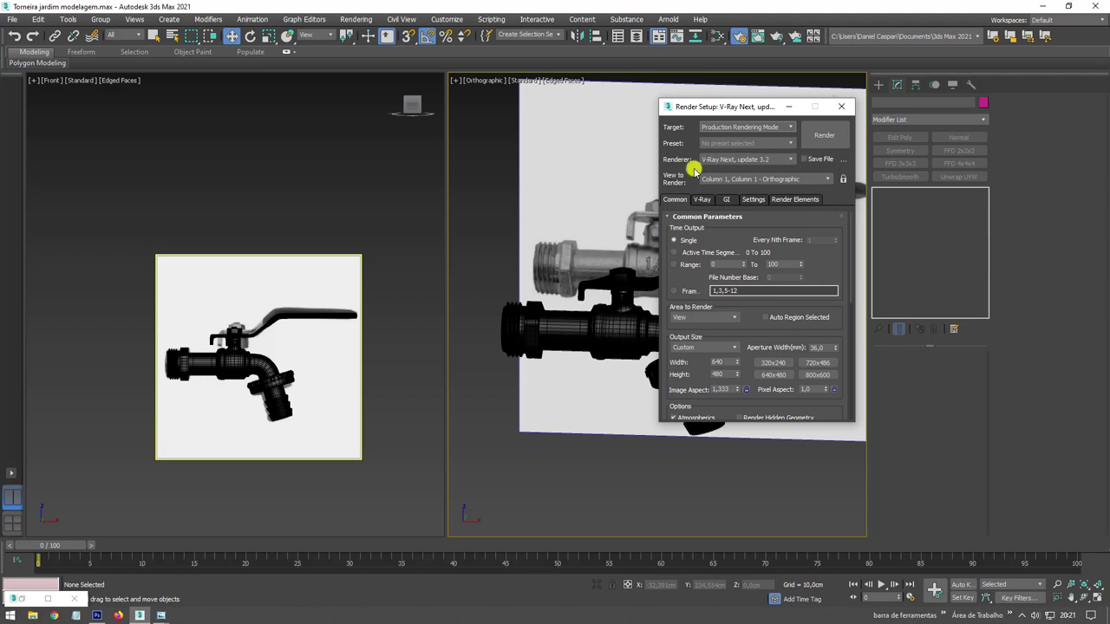
pyautogui.click(723, 159)
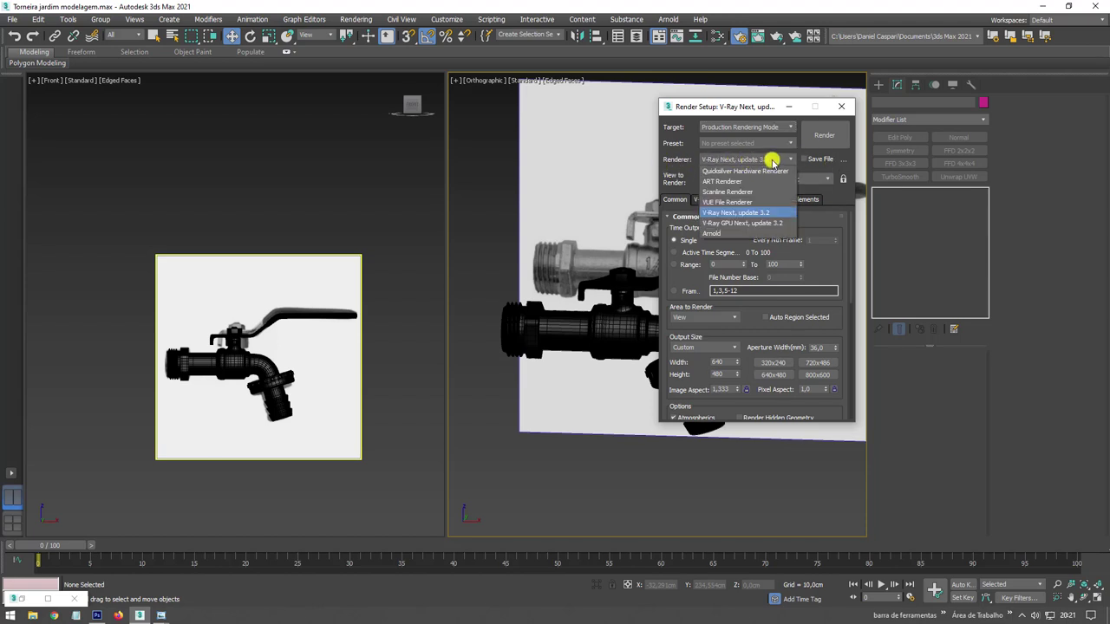
pyautogui.click(771, 161)
pyautogui.click(772, 160)
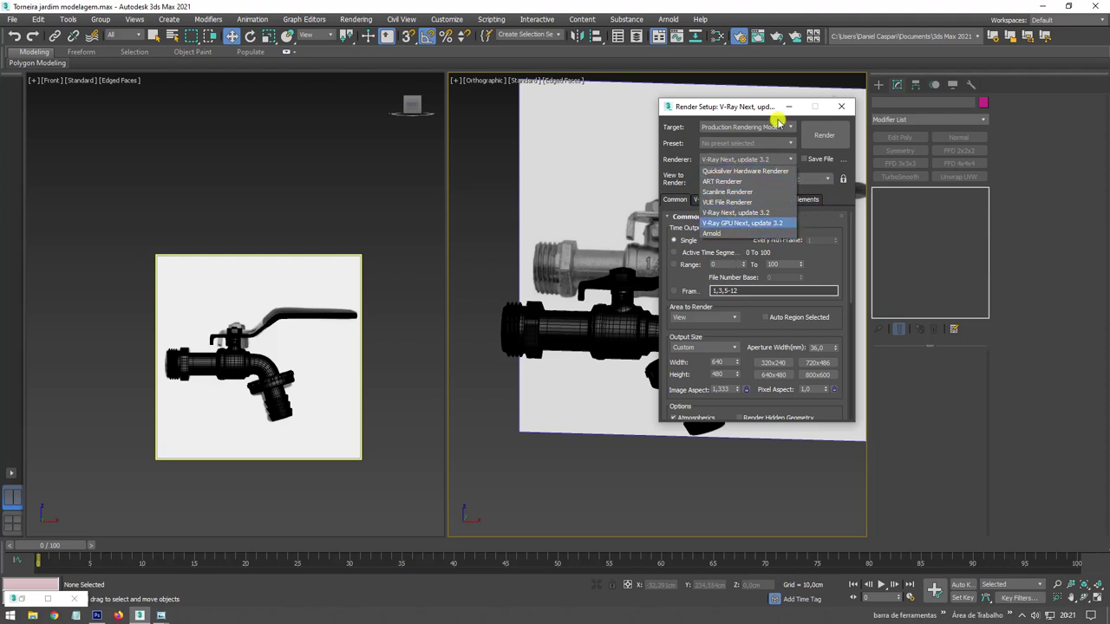
pyautogui.click(759, 114)
pyautogui.click(840, 110)
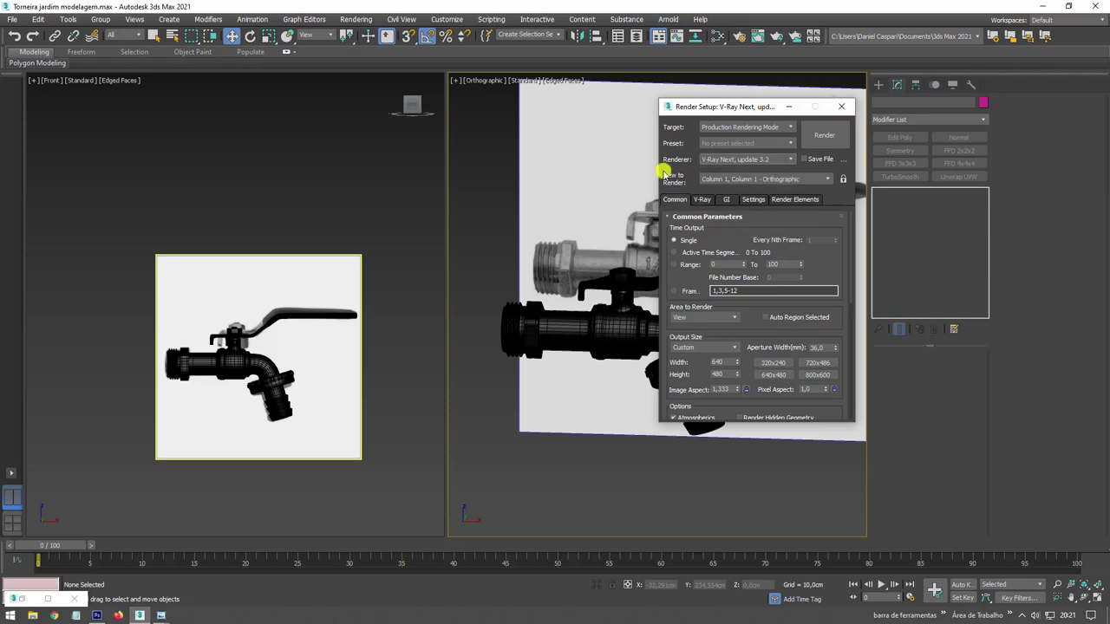
# Restore the Slate Material Editor as a smaller window and move it aside to uncover the viewport.
pyautogui.click(48, 598)
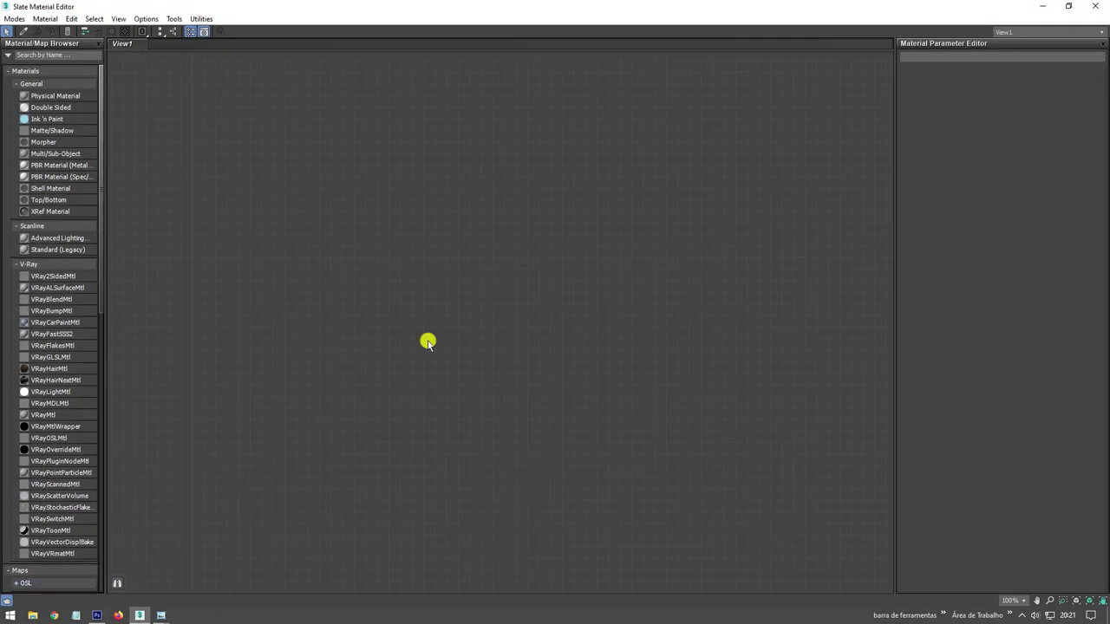
pyautogui.click(1068, 7)
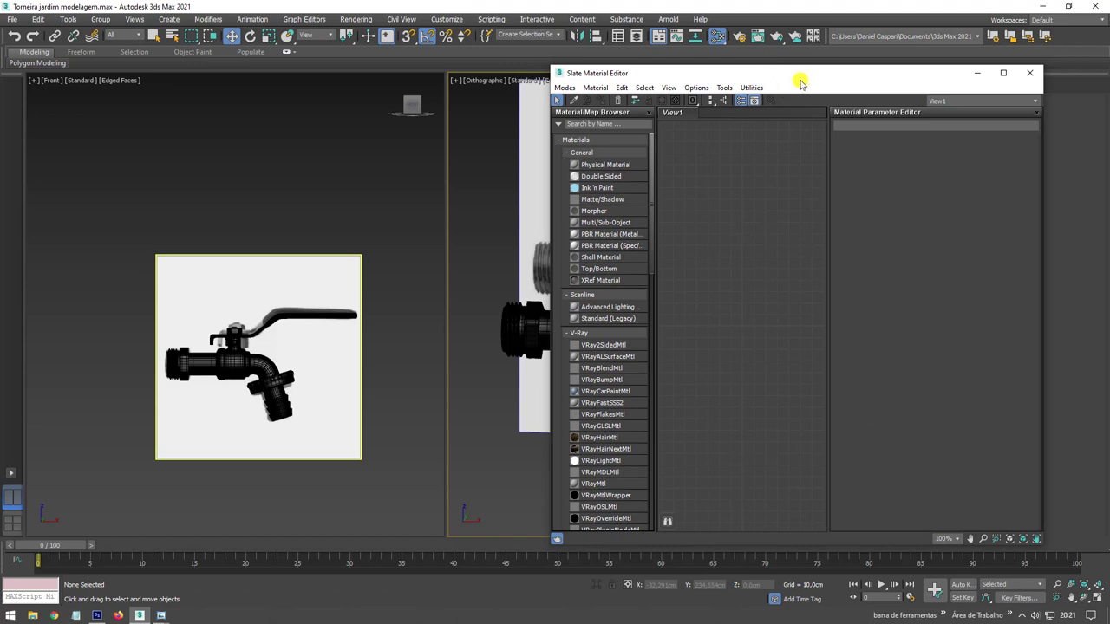
pyautogui.moveTo(798, 74); pyautogui.dragTo(324, 73)
pyautogui.scroll(-2, 740, 289)
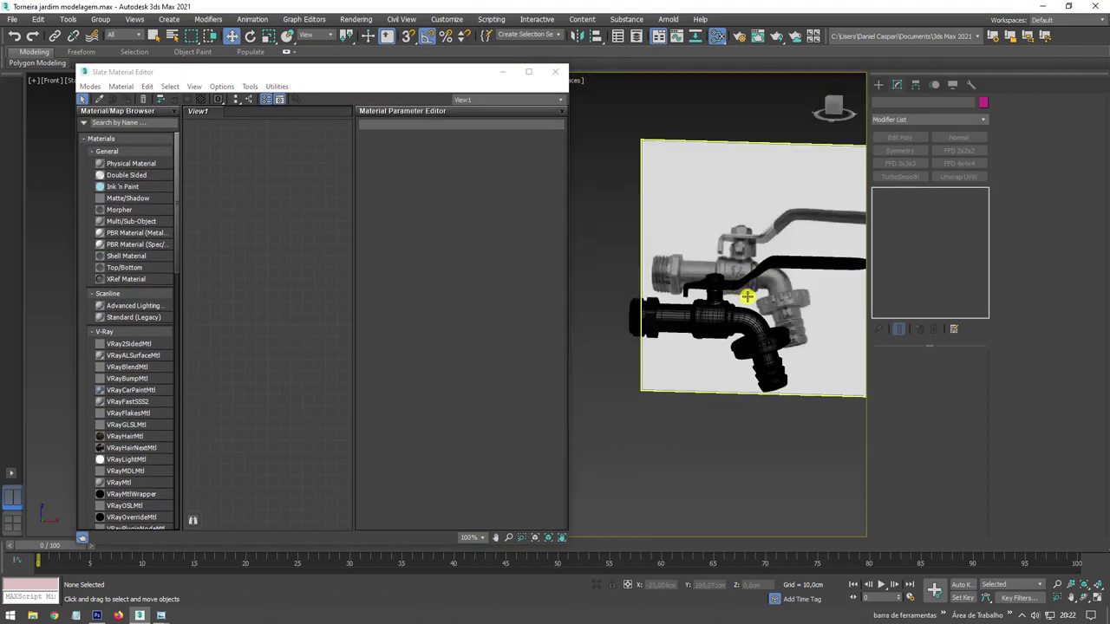
pyautogui.scroll(-2, 754, 297)
pyautogui.scroll(-2, 746, 312)
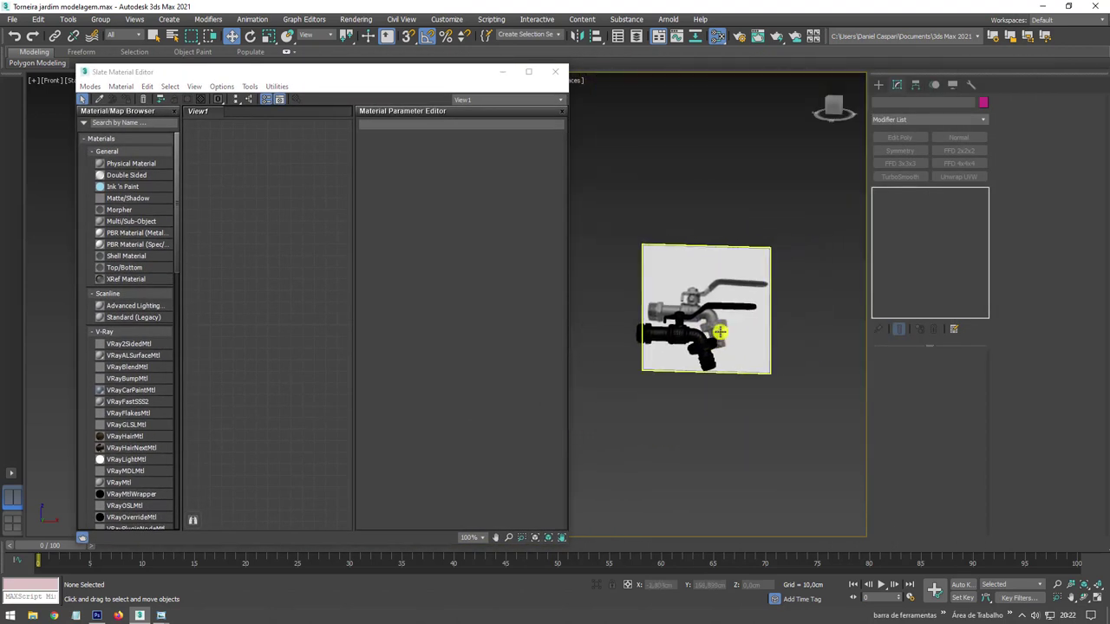
# Hide the reference image plane with Hide Selection.
pyautogui.click(685, 265)
pyautogui.moveTo(728, 256)
pyautogui.keyDown('alt'); pyautogui.mouseDown(button='middle')
pyautogui.moveTo(776, 301)
pyautogui.moveTo(734, 309)
pyautogui.mouseUp(button='middle'); pyautogui.keyUp('alt')
pyautogui.keyDown('alt'); pyautogui.moveTo(638, 324); pyautogui.dragTo(719, 278, button='middle'); pyautogui.keyUp('alt')
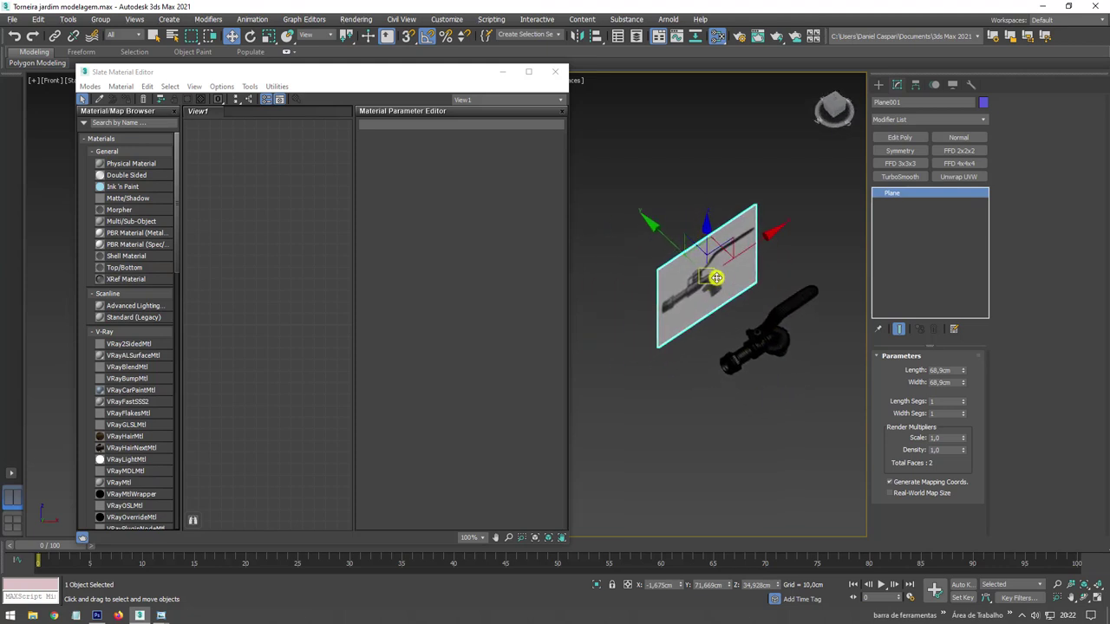
pyautogui.rightClick(712, 269)
pyautogui.click(741, 224)
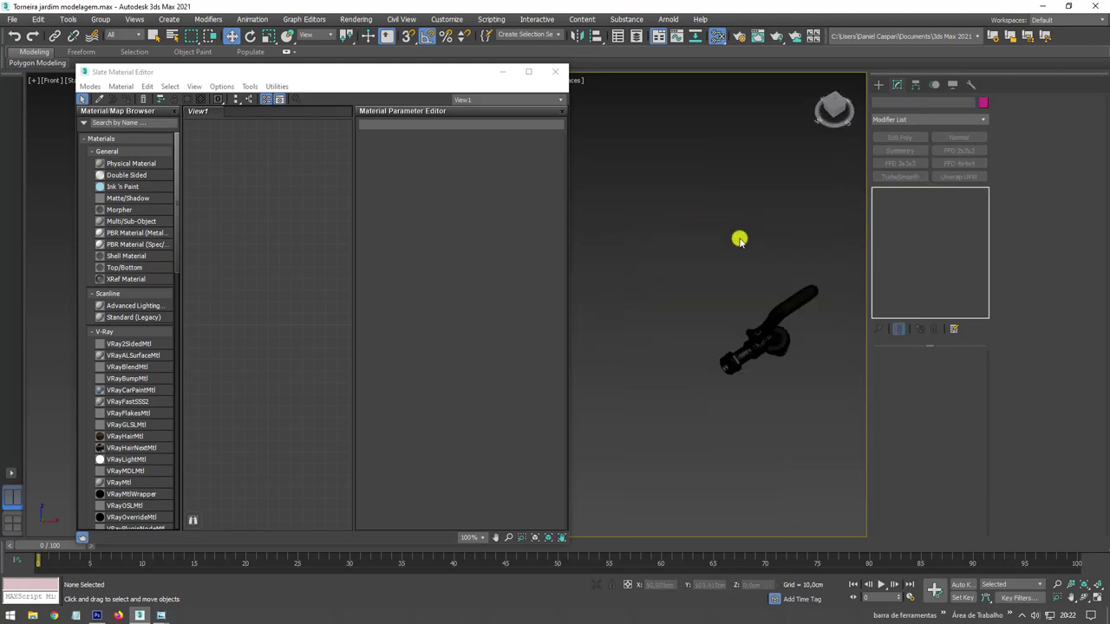
# Select the three faucet objects and zoom extents to frame them beside the editor.
pyautogui.keyDown('alt'); pyautogui.moveTo(787, 329); pyautogui.dragTo(734, 287, button='middle'); pyautogui.keyUp('alt')
pyautogui.moveTo(648, 202); pyautogui.dragTo(827, 320)
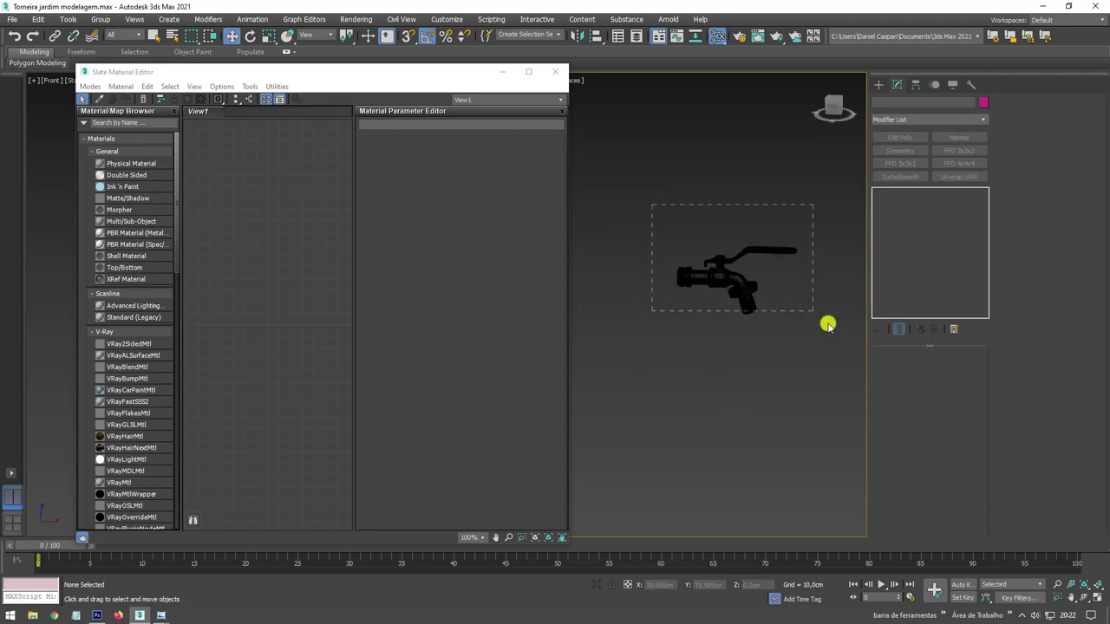
pyautogui.keyDown('alt'); pyautogui.moveTo(760, 302); pyautogui.dragTo(757, 307, button='middle'); pyautogui.keyUp('alt')
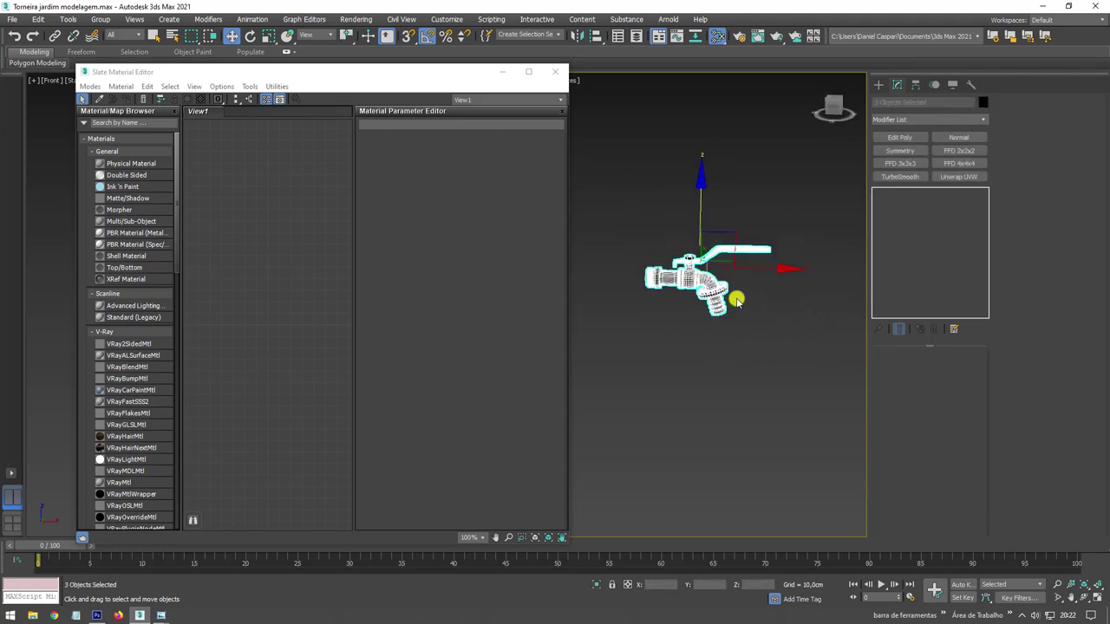
pyautogui.press('z')
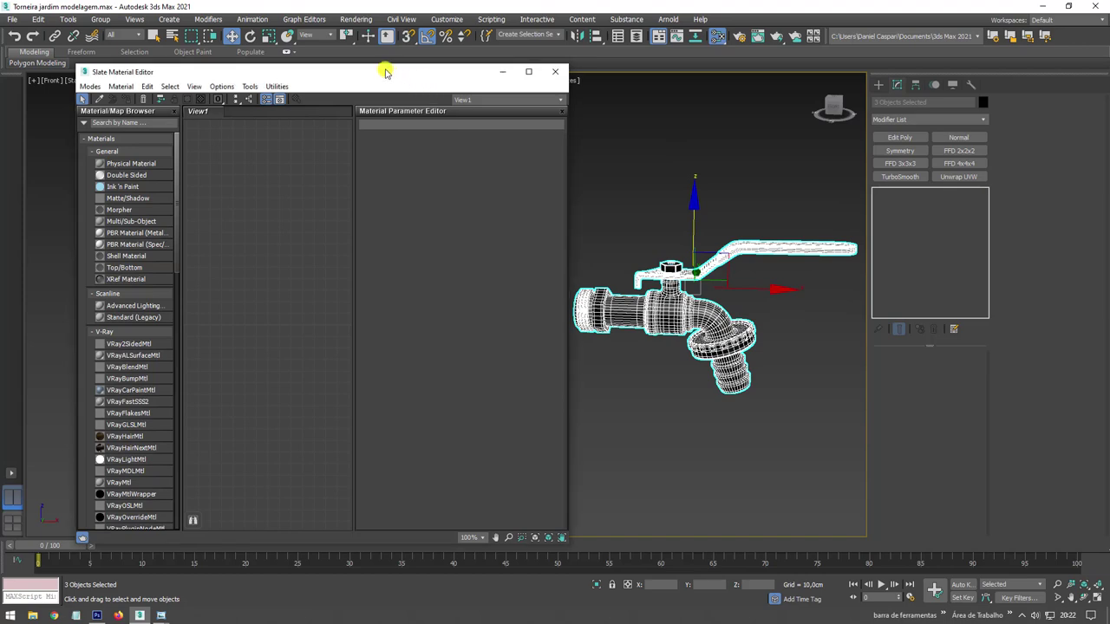
pyautogui.moveTo(388, 75); pyautogui.dragTo(358, 66)
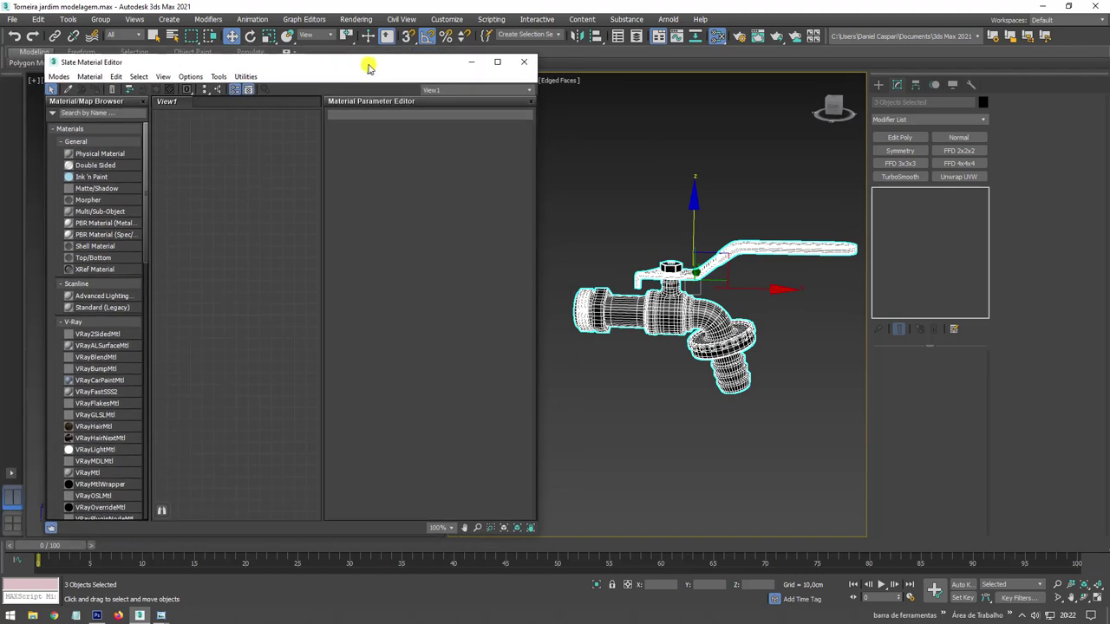
# From the desktop tutorial folder, drag HDRI.hdr into 3ds Max's Slate Material Editor.
pyautogui.click(1043, 9)
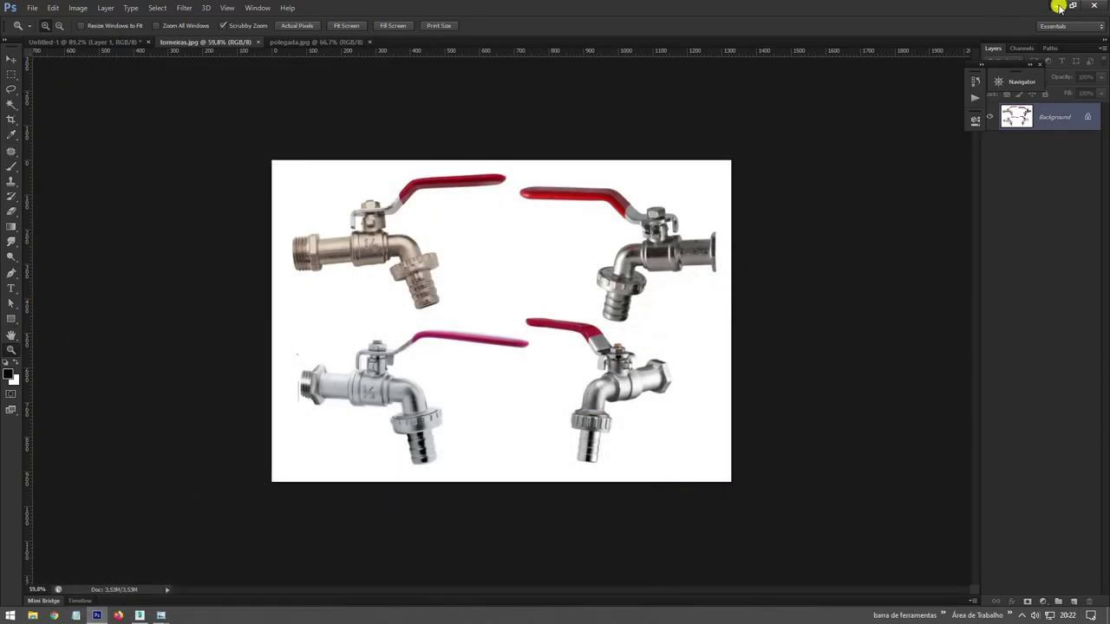
pyautogui.click(1046, 7)
pyautogui.doubleClick(28, 26)
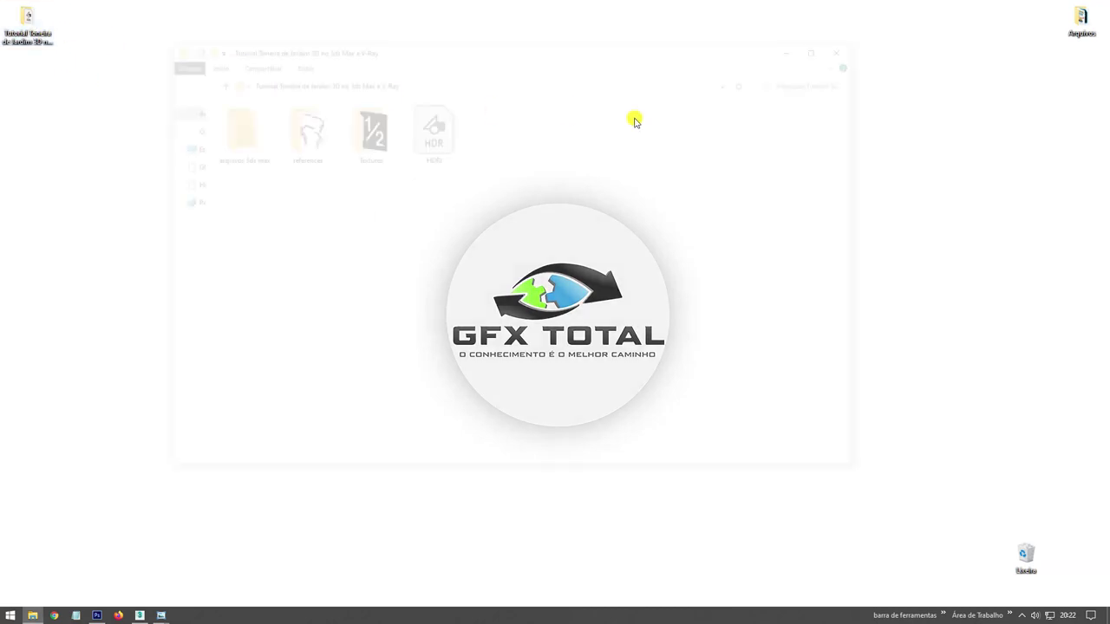
pyautogui.click(451, 152)
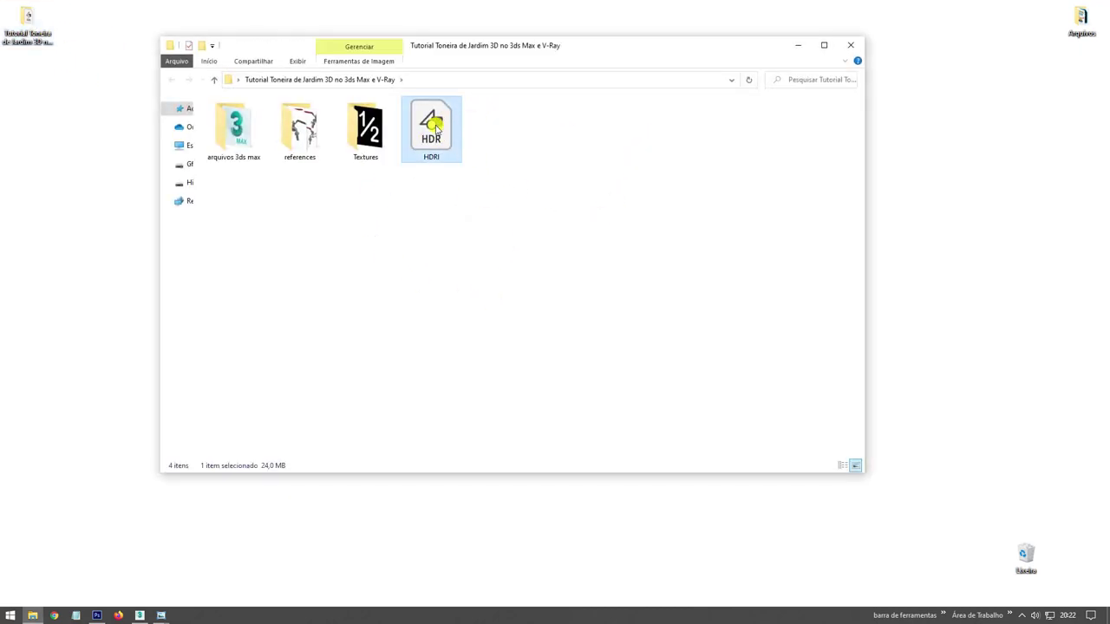
pyautogui.moveTo(436, 127); pyautogui.dragTo(147, 600)
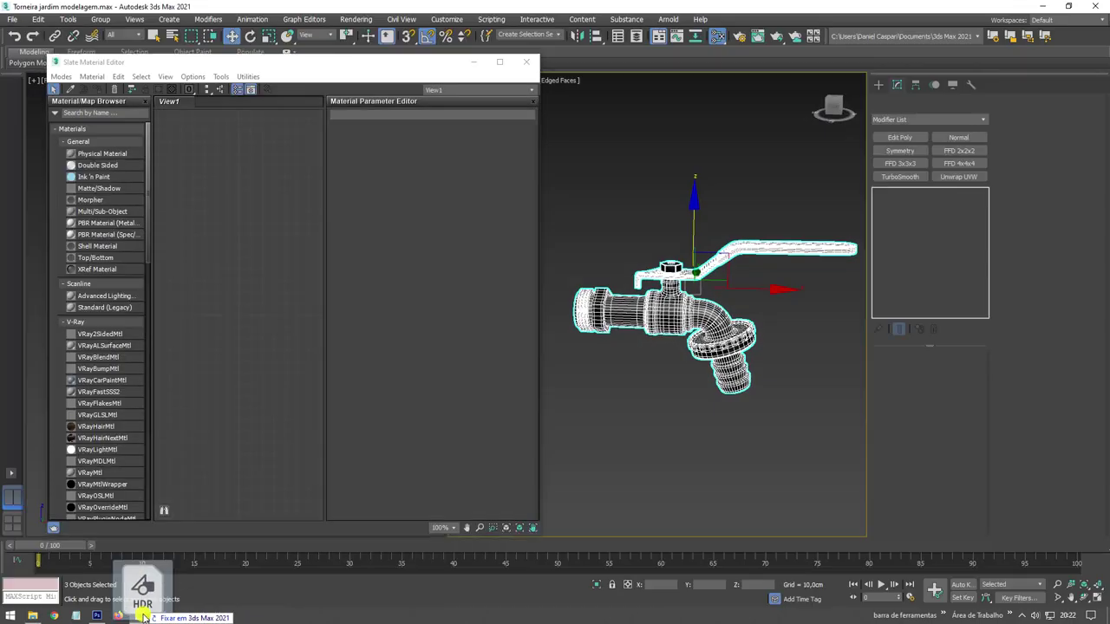
pyautogui.moveTo(147, 600)
pyautogui.mouseDown()
pyautogui.moveTo(262, 223)
pyautogui.moveTo(222, 186)
pyautogui.mouseUp()
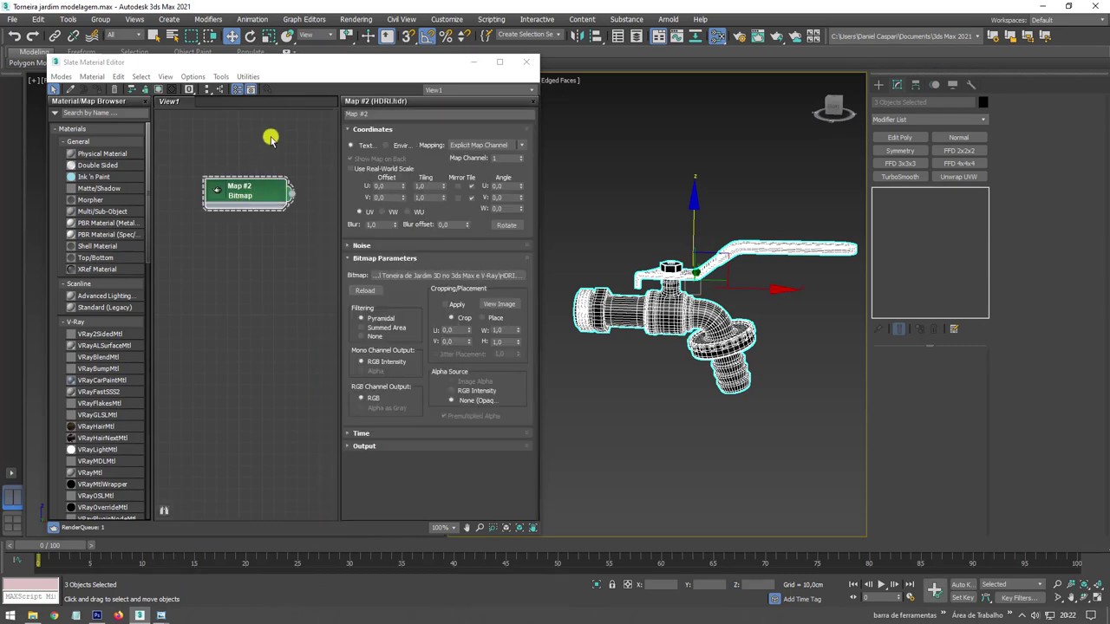
# Wire the HDRI.hdr bitmap node (Map #2) into the Environment Map slot as an instance.
pyautogui.moveTo(324, 62); pyautogui.dragTo(296, 107)
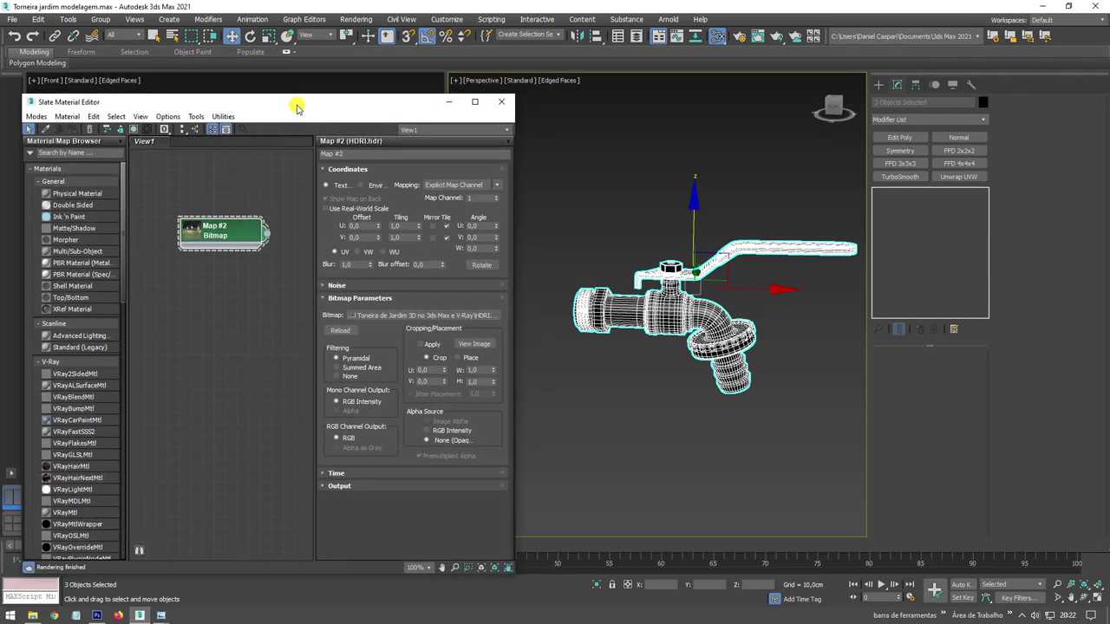
pyautogui.press('8')
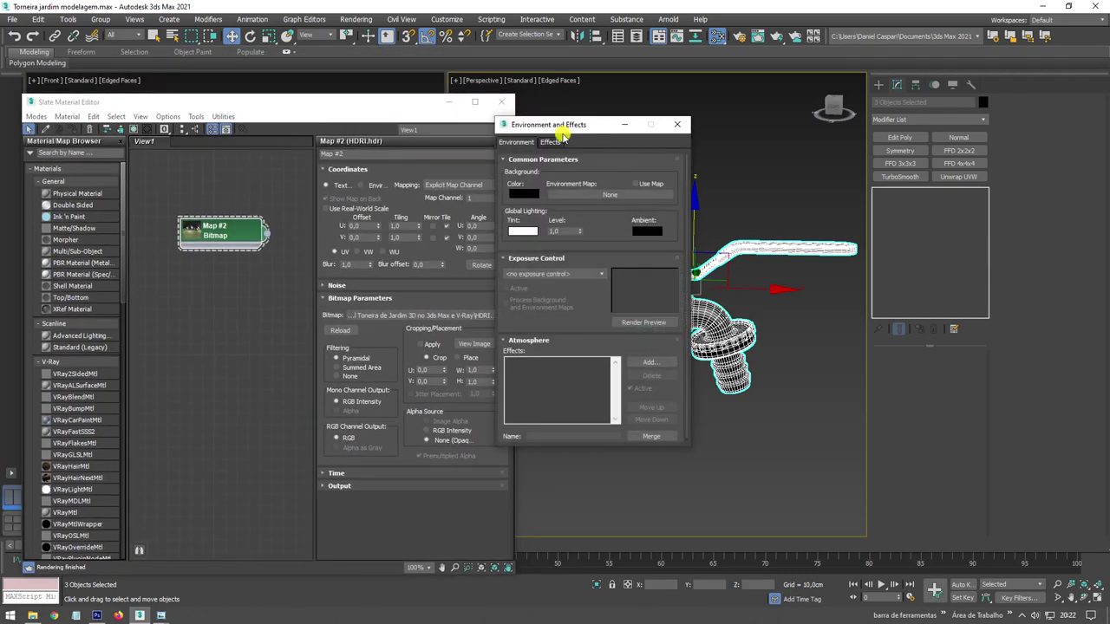
pyautogui.moveTo(564, 129); pyautogui.dragTo(619, 109)
pyautogui.click(269, 236)
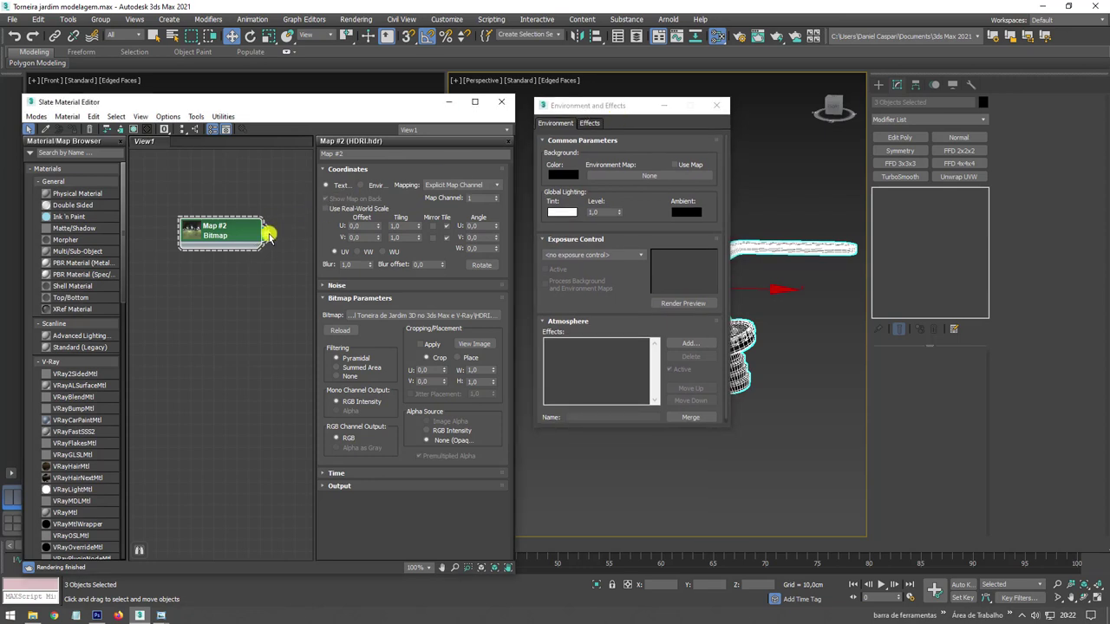
pyautogui.moveTo(269, 236); pyautogui.dragTo(646, 178)
pyautogui.moveTo(653, 176); pyautogui.dragTo(651, 177)
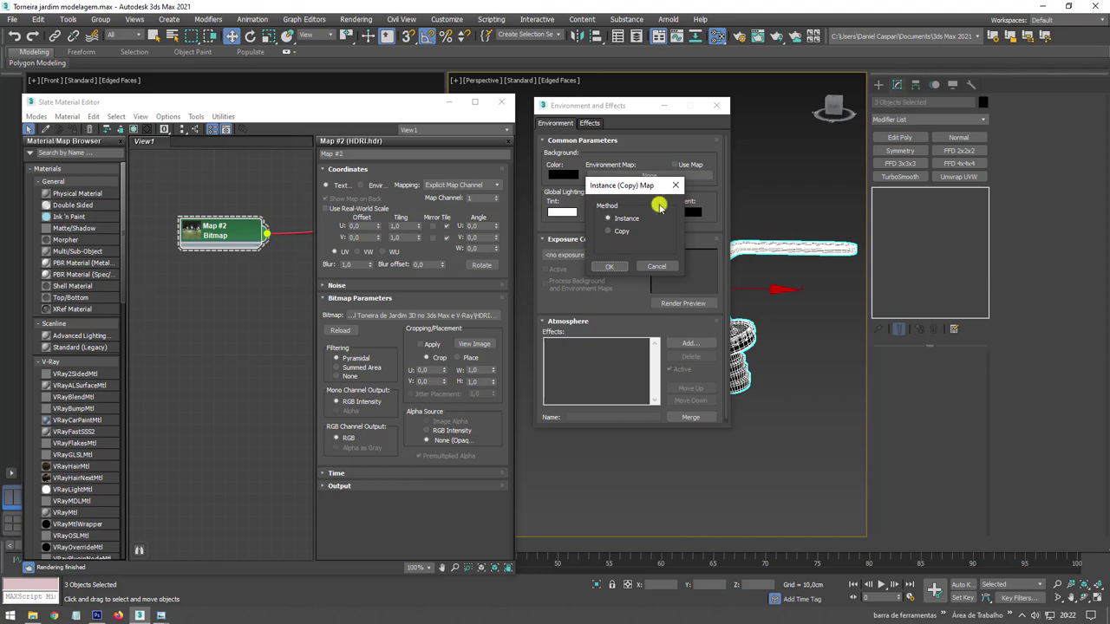
pyautogui.click(613, 267)
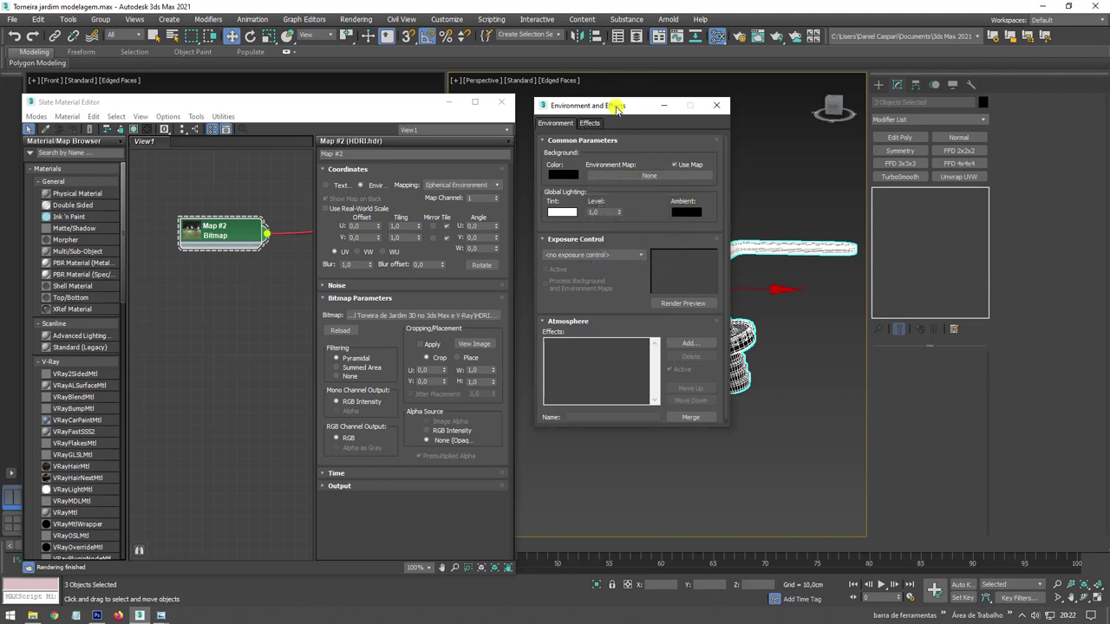
pyautogui.moveTo(613, 105); pyautogui.dragTo(631, 121)
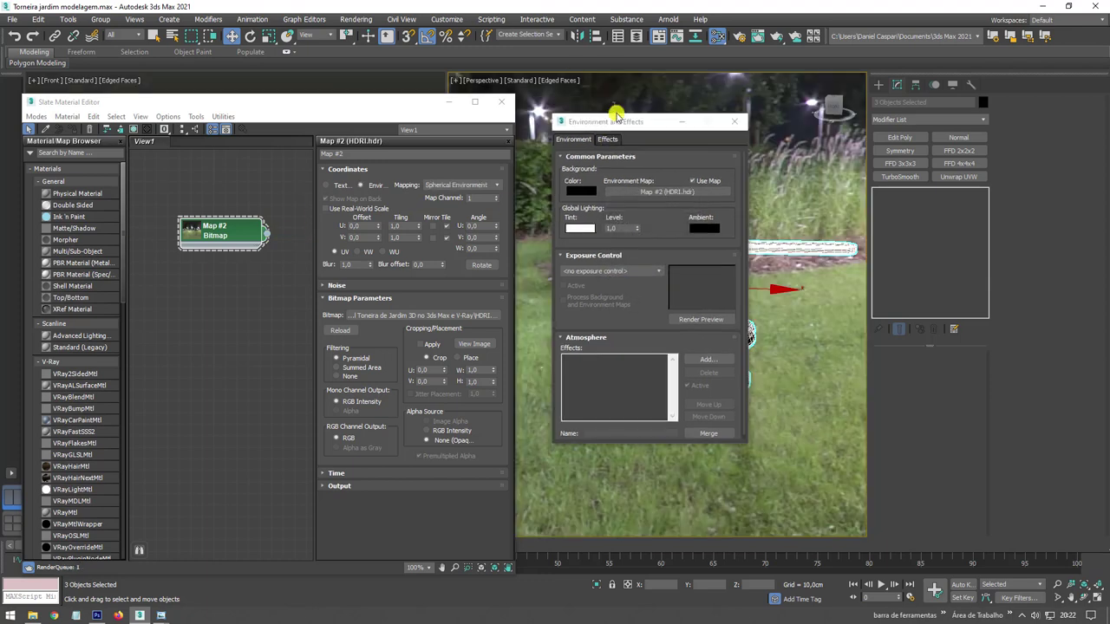
pyautogui.click(737, 121)
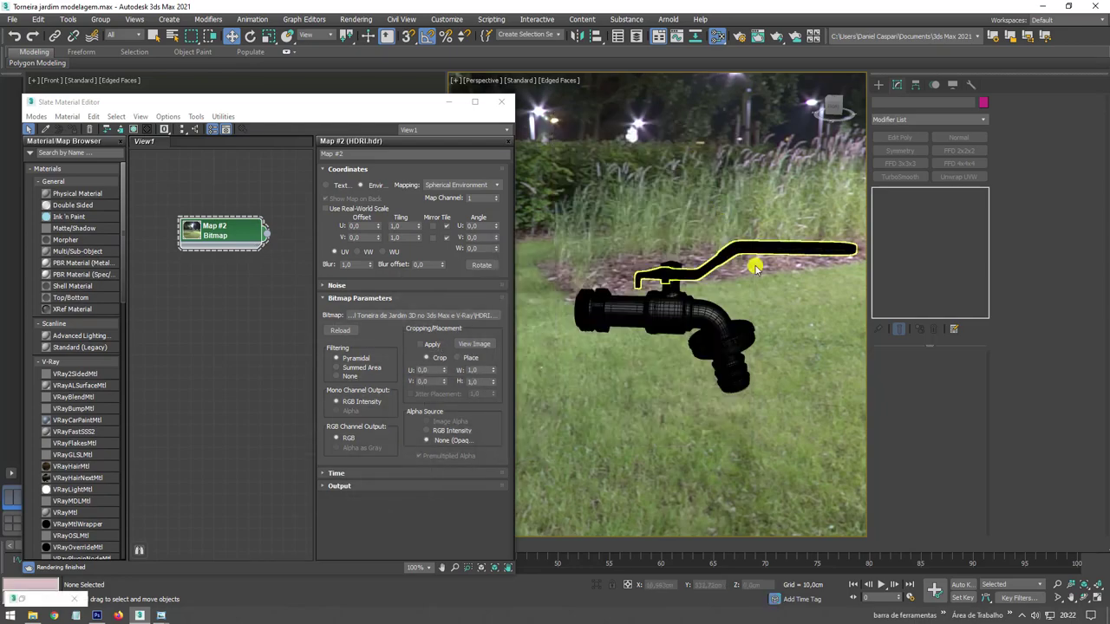
pyautogui.moveTo(755, 260)
pyautogui.keyDown('alt'); pyautogui.mouseDown(button='middle')
pyautogui.moveTo(788, 330)
pyautogui.moveTo(632, 314)
pyautogui.moveTo(525, 329)
pyautogui.moveTo(628, 361)
pyautogui.moveTo(736, 332)
pyautogui.moveTo(805, 344)
pyautogui.moveTo(745, 327)
pyautogui.moveTo(789, 328)
pyautogui.moveTo(828, 285)
pyautogui.mouseUp(button='middle'); pyautogui.keyUp('alt')
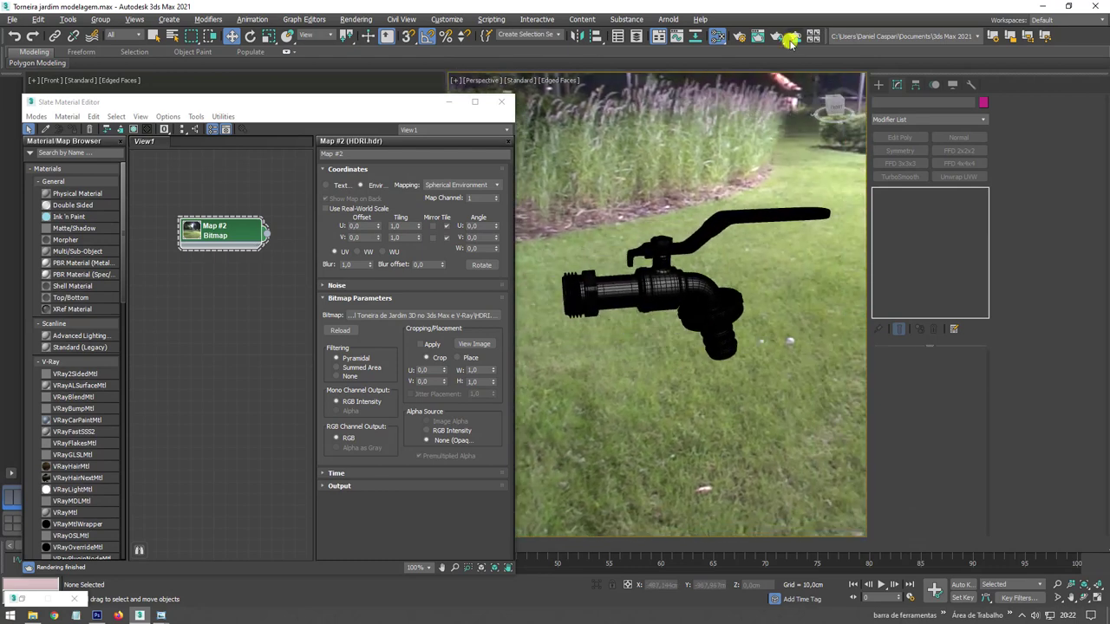
# Start an interactive V-Ray render of the black faucet against the night park HDRI backdrop.
pyautogui.click(776, 36)
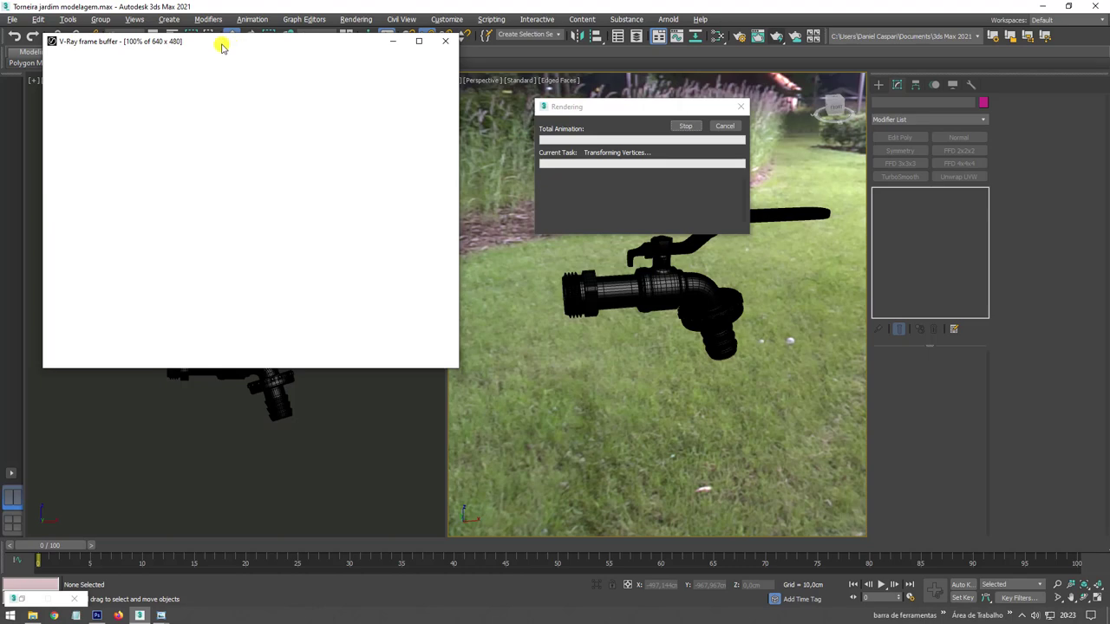
pyautogui.moveTo(213, 40); pyautogui.dragTo(897, 62)
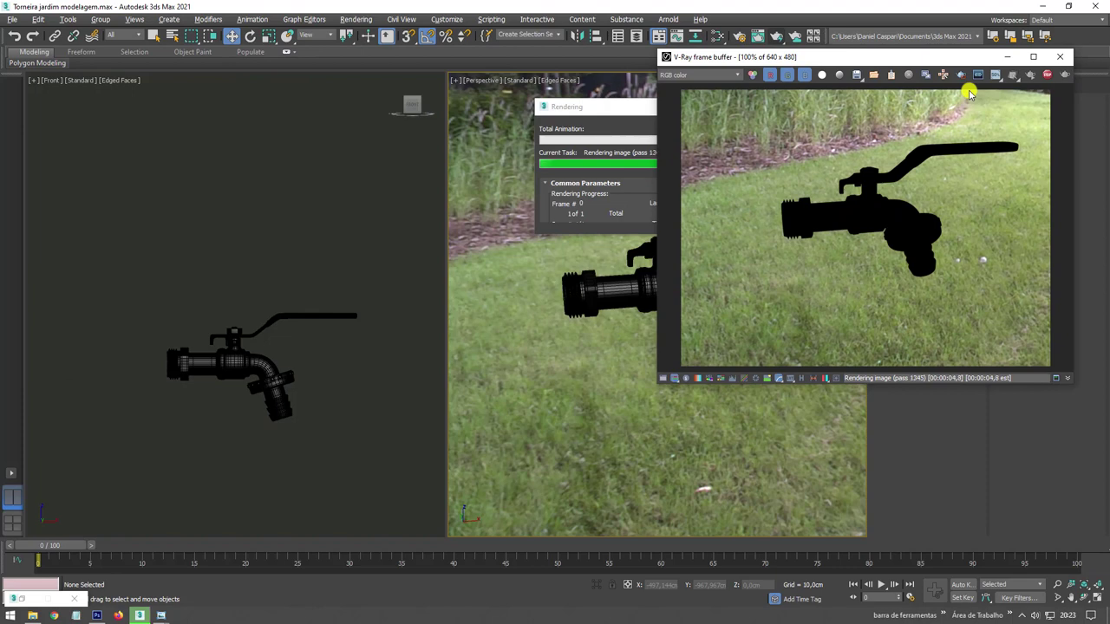
pyautogui.press('m')
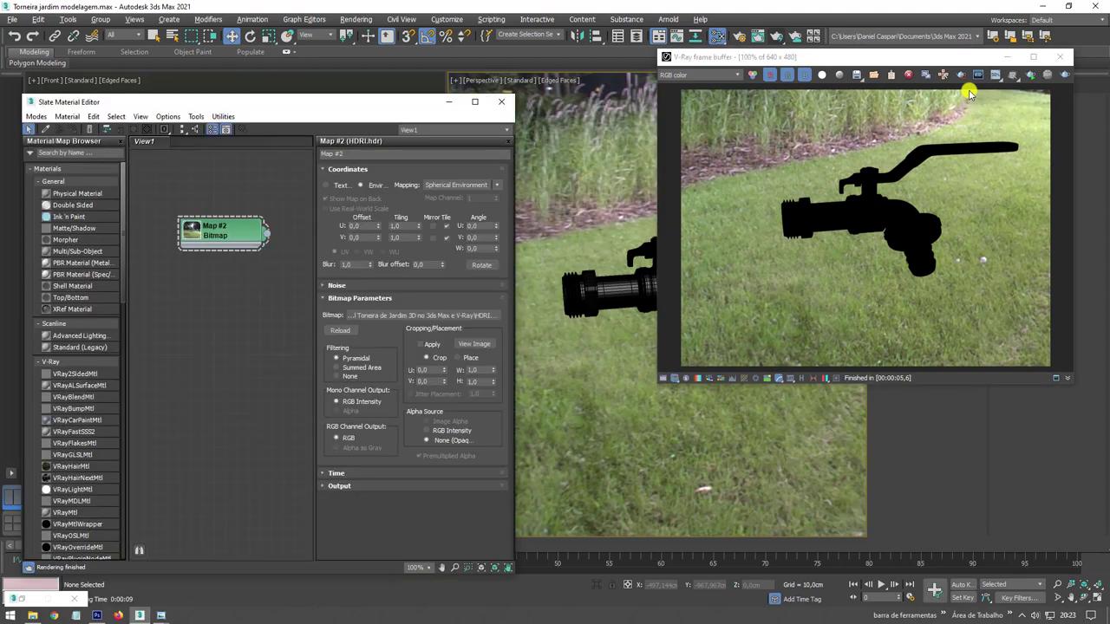
pyautogui.moveTo(909, 57); pyautogui.dragTo(796, 126)
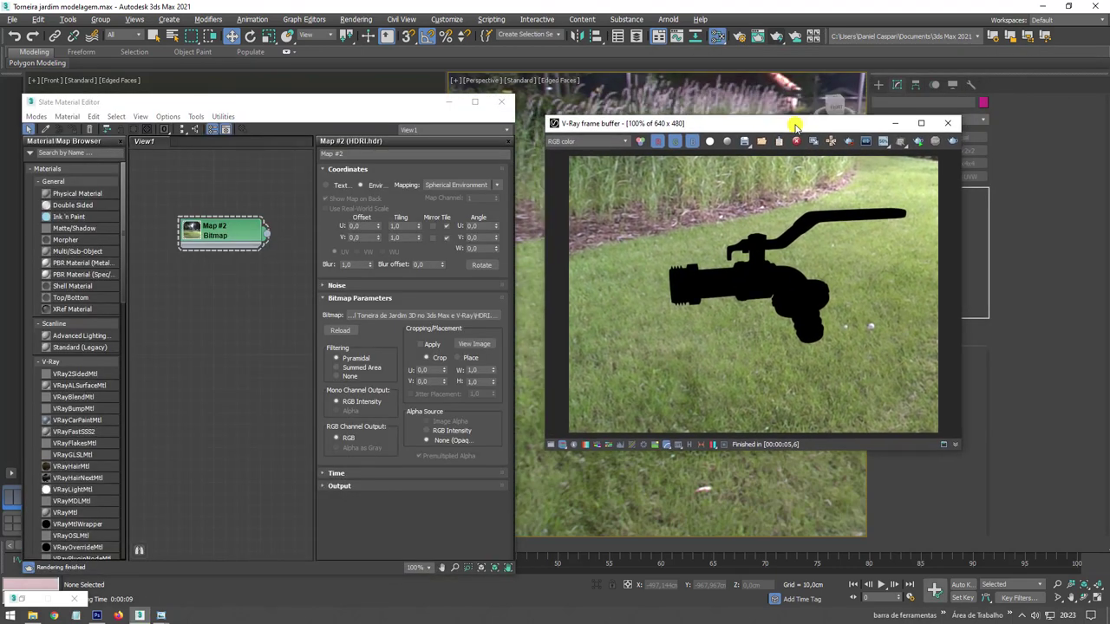
pyautogui.click(917, 142)
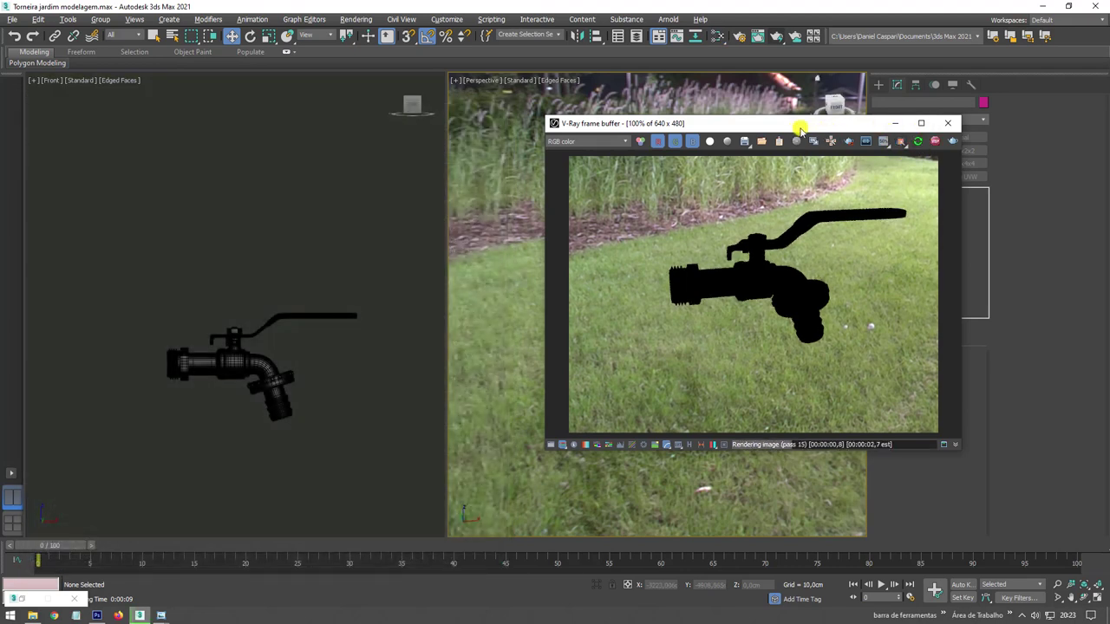
pyautogui.click(489, 333)
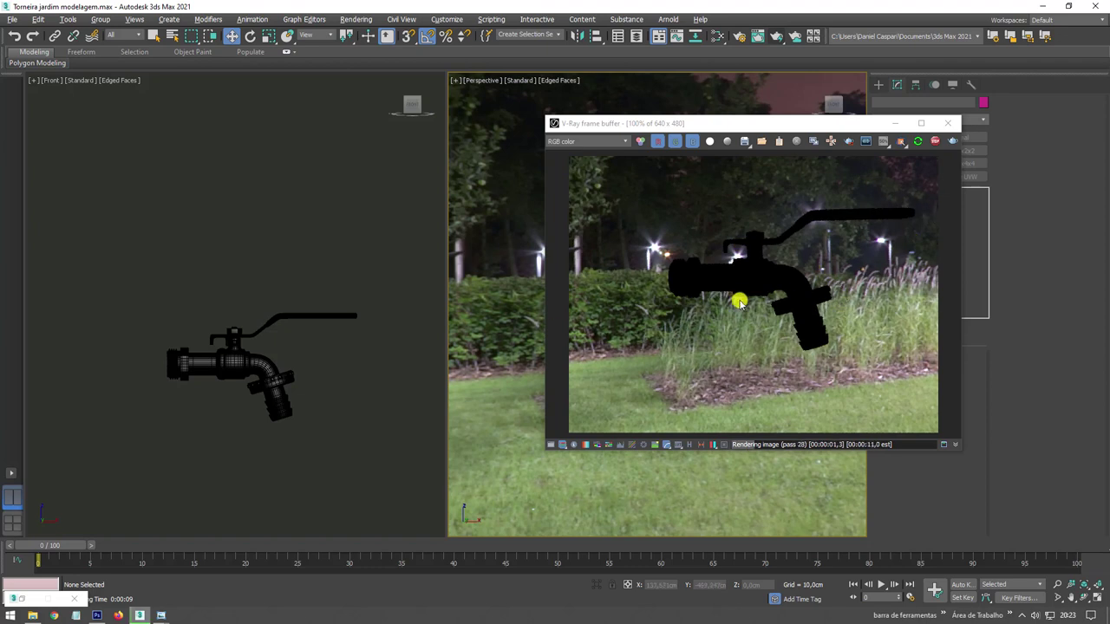
pyautogui.click(718, 36)
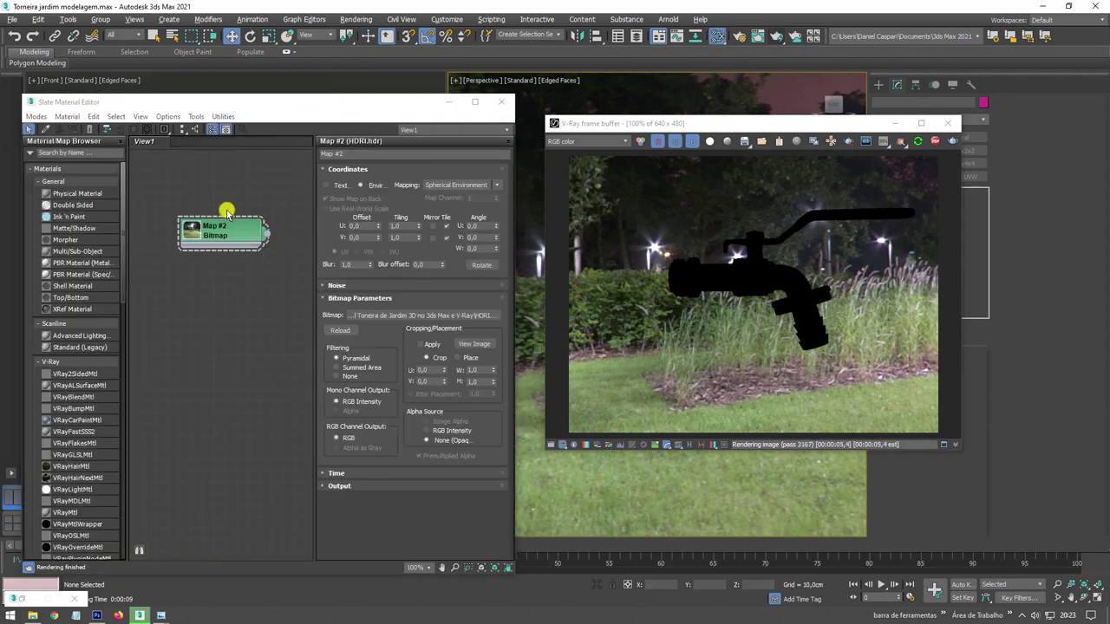
# Add a VRayMtl node (Material #26) and assign it to the three selected faucet objects.
pyautogui.scroll(-2, 126, 314)
pyautogui.scroll(-2, 78, 392)
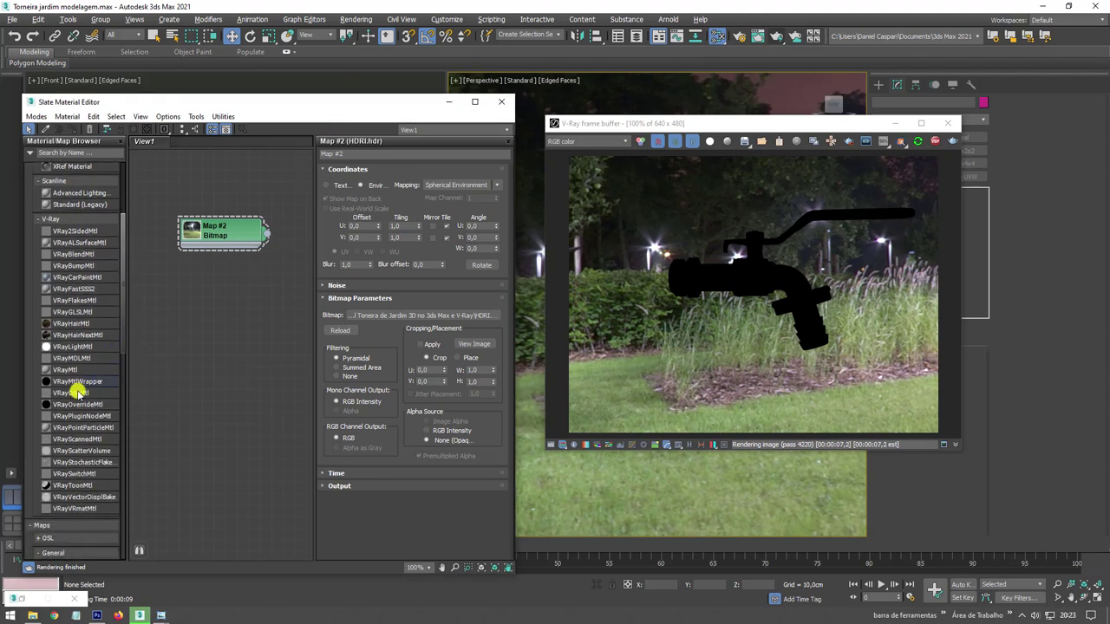
pyautogui.moveTo(62, 370); pyautogui.dragTo(208, 341)
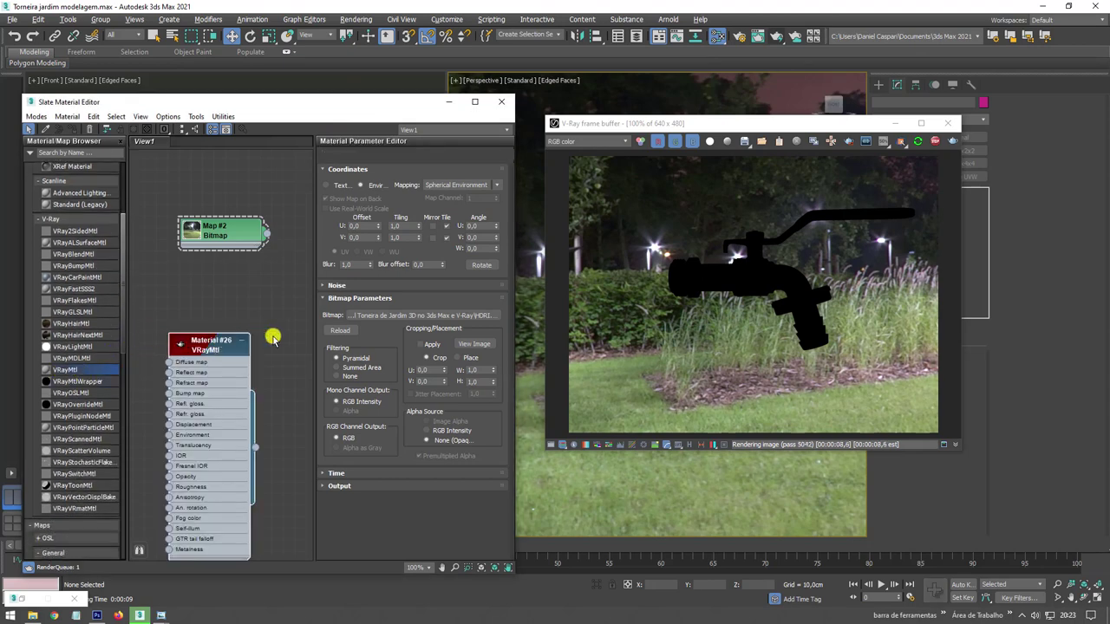
pyautogui.click(897, 123)
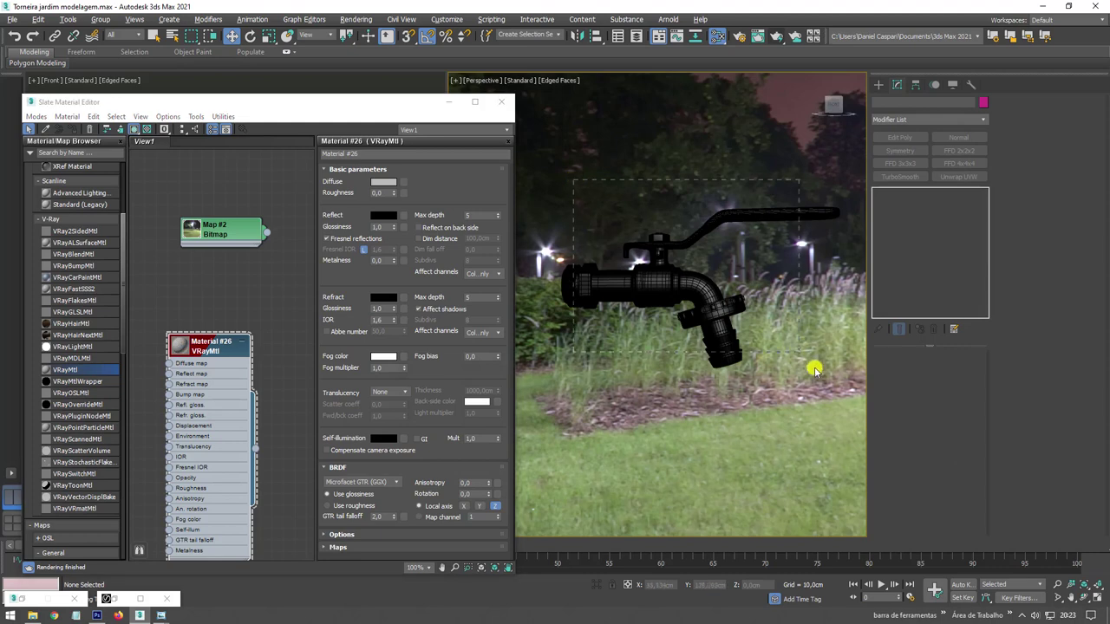
pyautogui.moveTo(815, 370); pyautogui.dragTo(817, 371)
pyautogui.moveTo(215, 349); pyautogui.dragTo(199, 289)
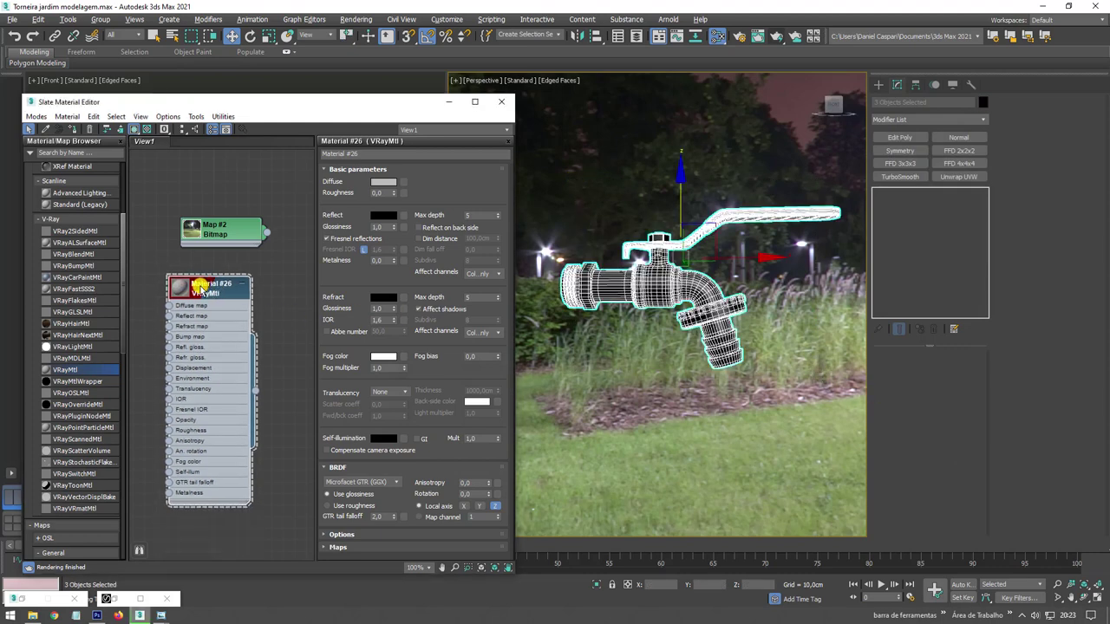
pyautogui.rightClick(199, 288)
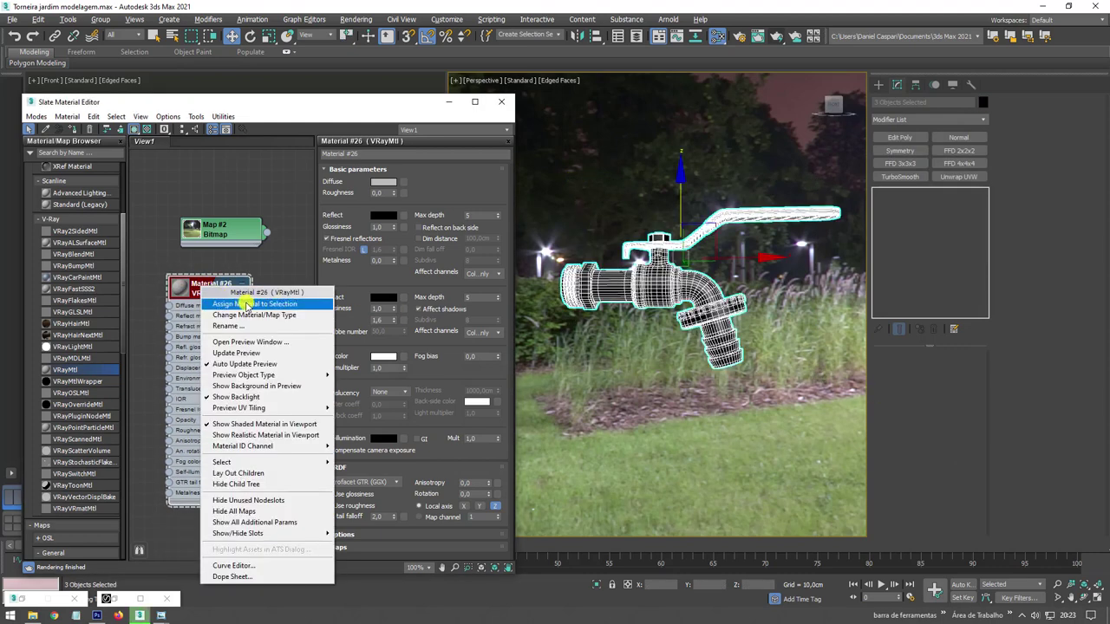
pyautogui.click(210, 301)
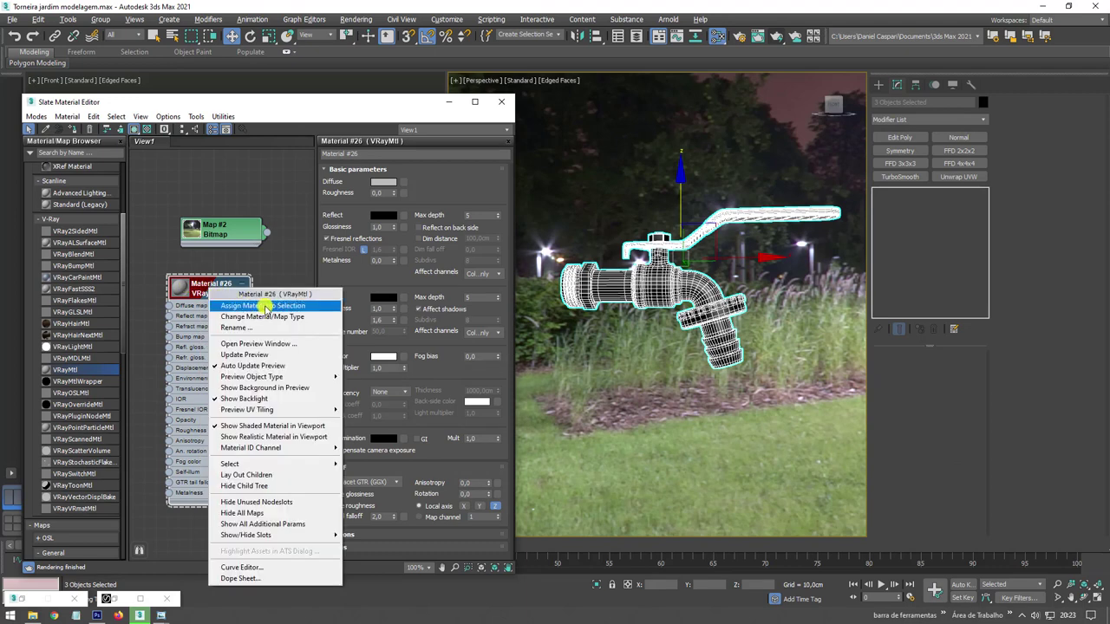
pyautogui.click(264, 306)
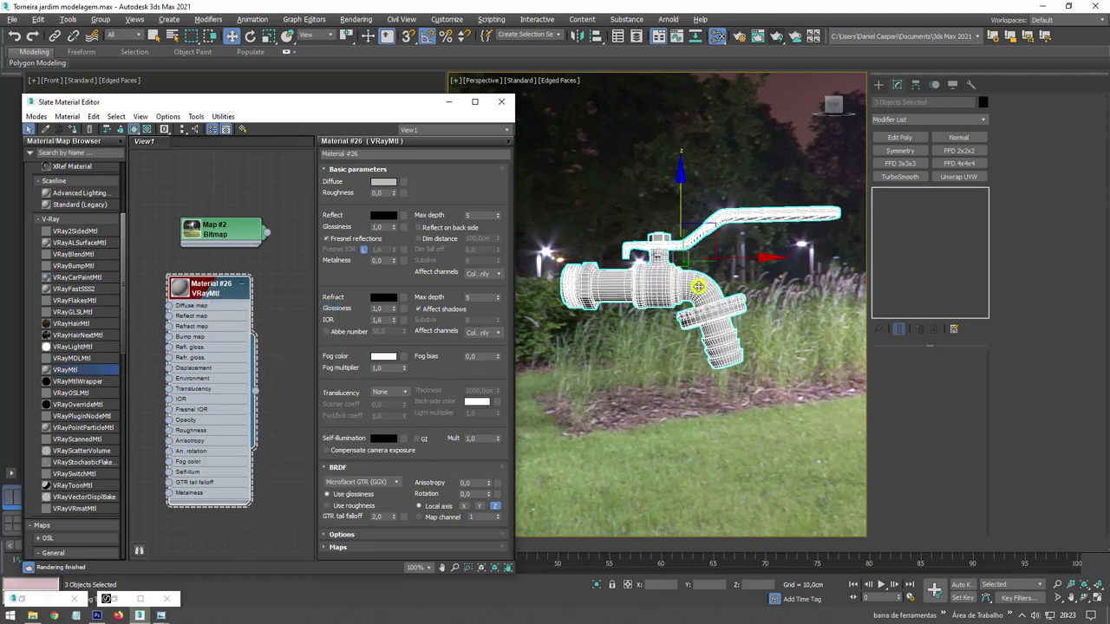
pyautogui.moveTo(743, 304)
pyautogui.keyDown('alt'); pyautogui.mouseDown(button='middle')
pyautogui.moveTo(768, 329)
pyautogui.moveTo(312, 479)
pyautogui.mouseUp(button='middle'); pyautogui.keyUp('alt')
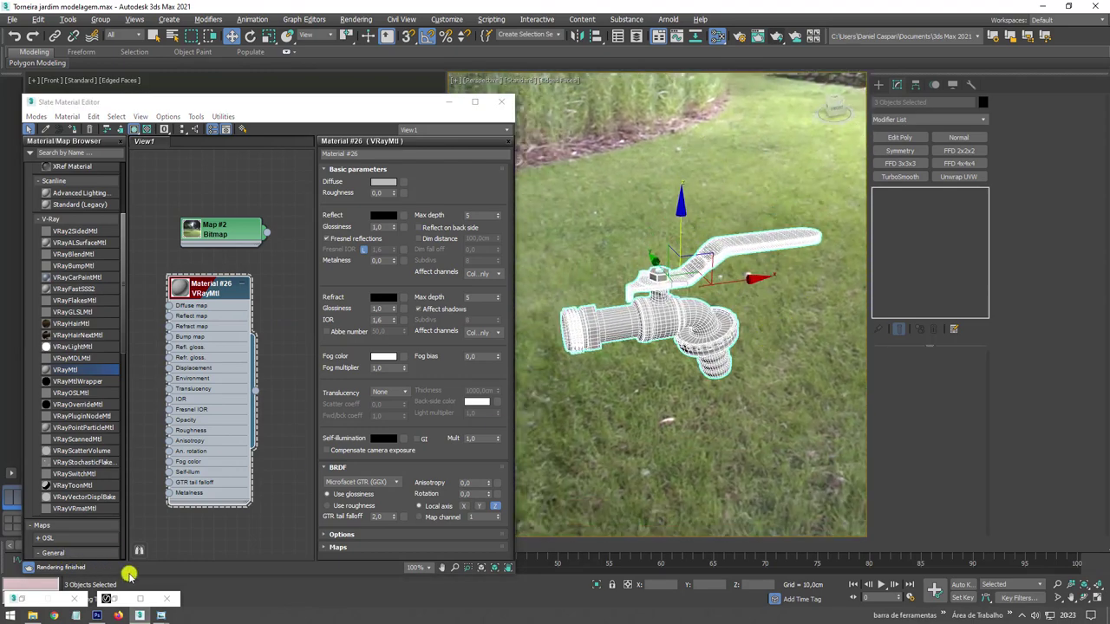
# Re-render the scene in the V-Ray frame buffer and orbit to a top-down faucet view.
pyautogui.click(120, 598)
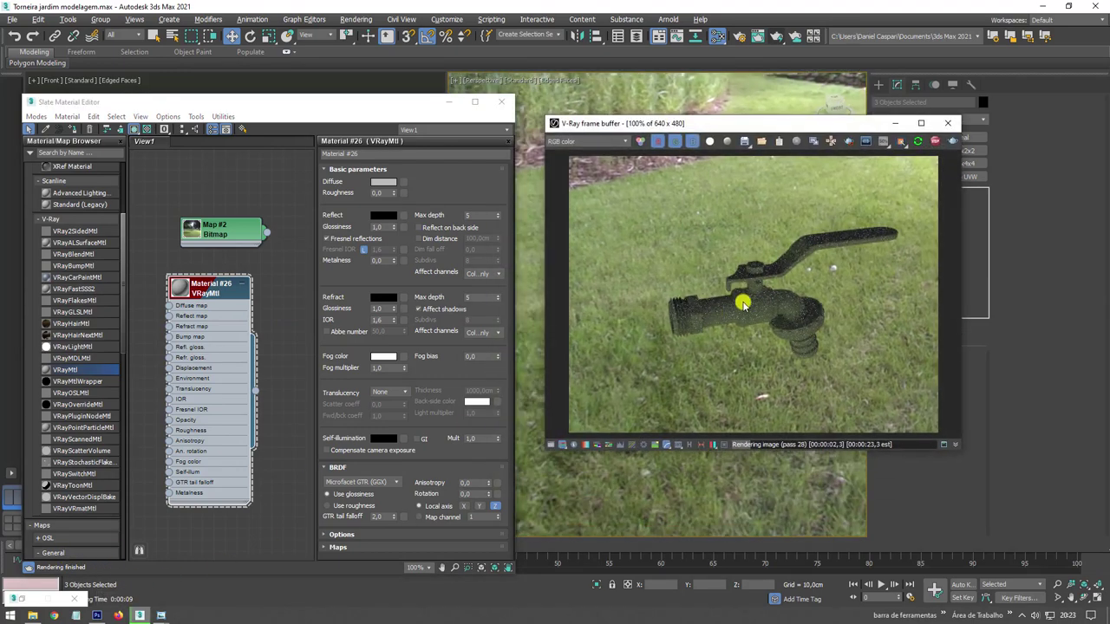
pyautogui.hotkey('shift', 'q')
pyautogui.moveTo(737, 477)
pyautogui.keyDown('alt'); pyautogui.mouseDown(button='middle')
pyautogui.moveTo(736, 466)
pyautogui.moveTo(763, 483)
pyautogui.moveTo(736, 463)
pyautogui.moveTo(721, 480)
pyautogui.mouseUp(button='middle'); pyautogui.keyUp('alt')
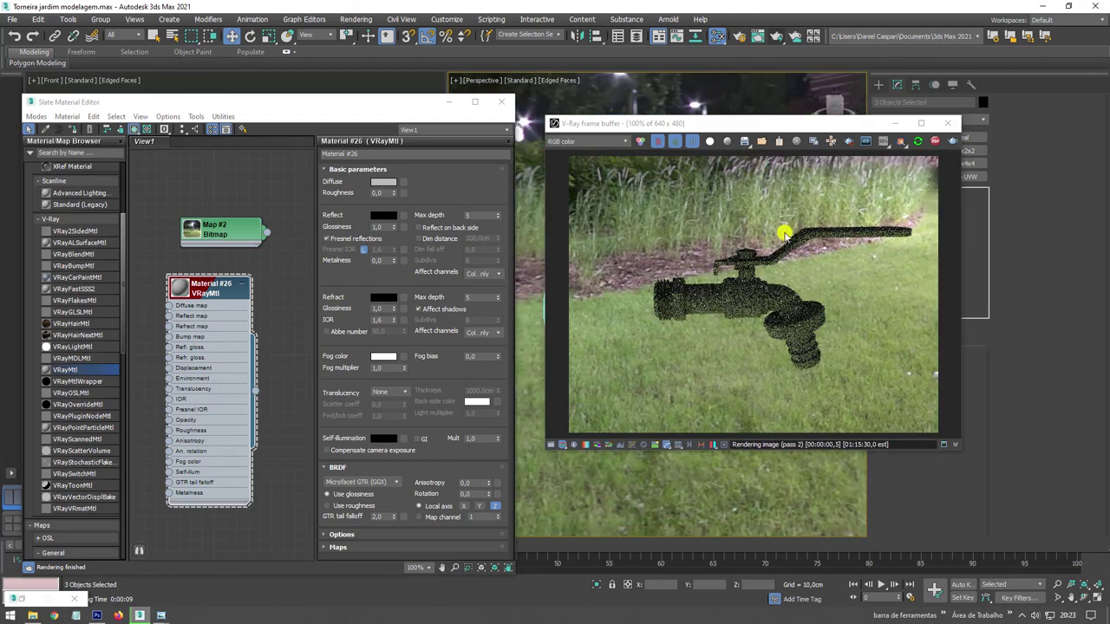
pyautogui.moveTo(825, 123); pyautogui.dragTo(471, 133)
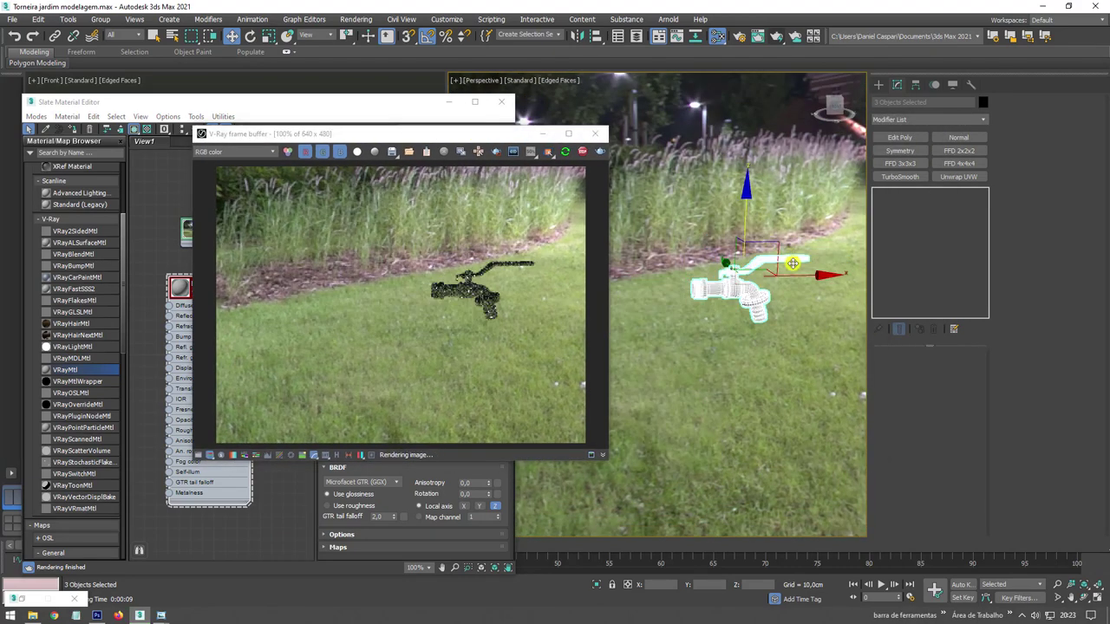
pyautogui.moveTo(761, 226)
pyautogui.keyDown('alt'); pyautogui.mouseDown(button='middle')
pyautogui.moveTo(733, 347)
pyautogui.moveTo(728, 338)
pyautogui.mouseUp(button='middle'); pyautogui.keyUp('alt')
# Draw a VRayLight plane light beside the faucet.
pyautogui.click(879, 84)
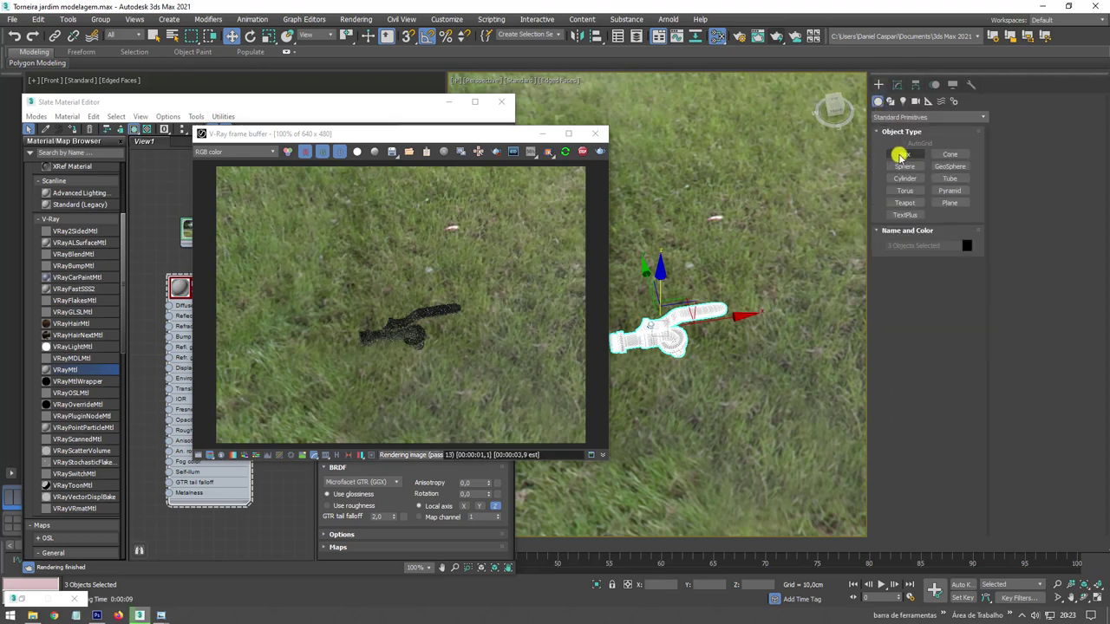
pyautogui.click(902, 101)
pyautogui.click(908, 117)
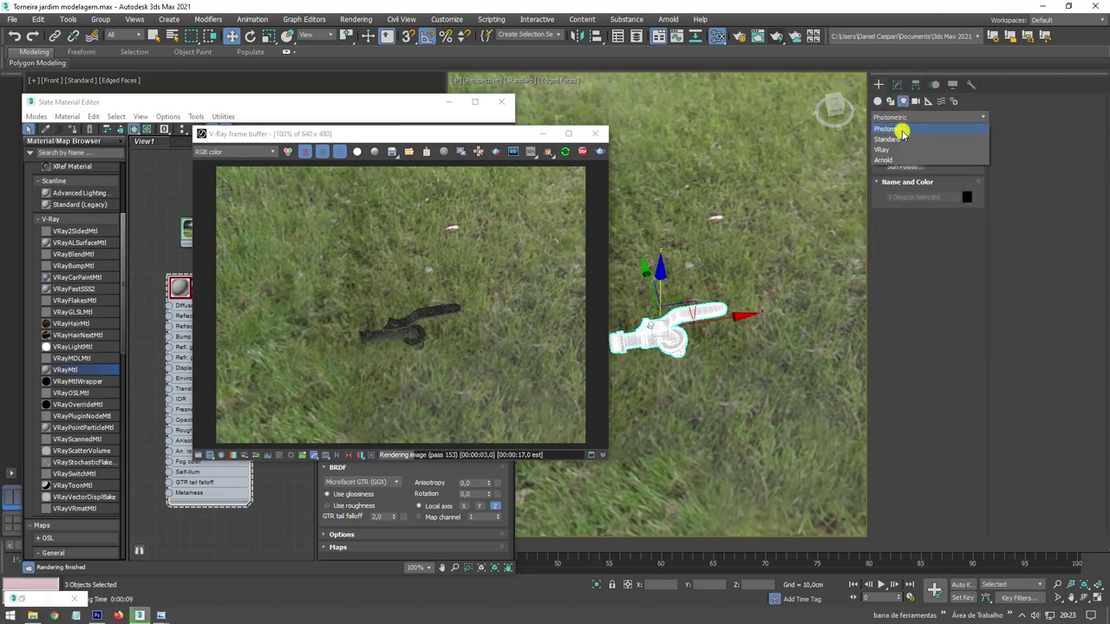
pyautogui.click(890, 149)
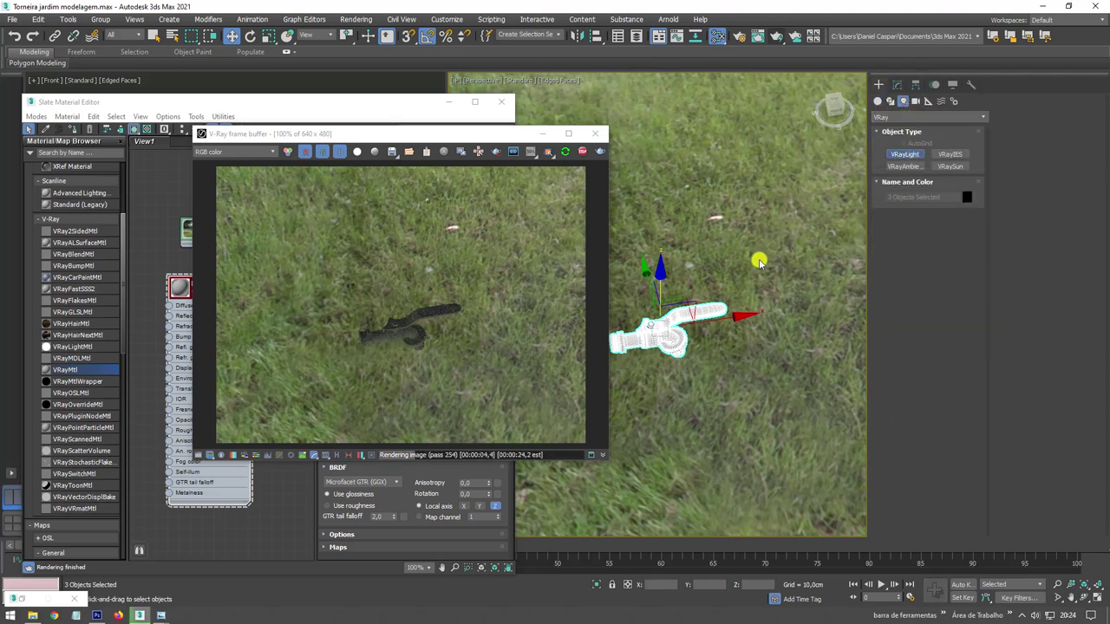
pyautogui.scroll(-2, 750, 277)
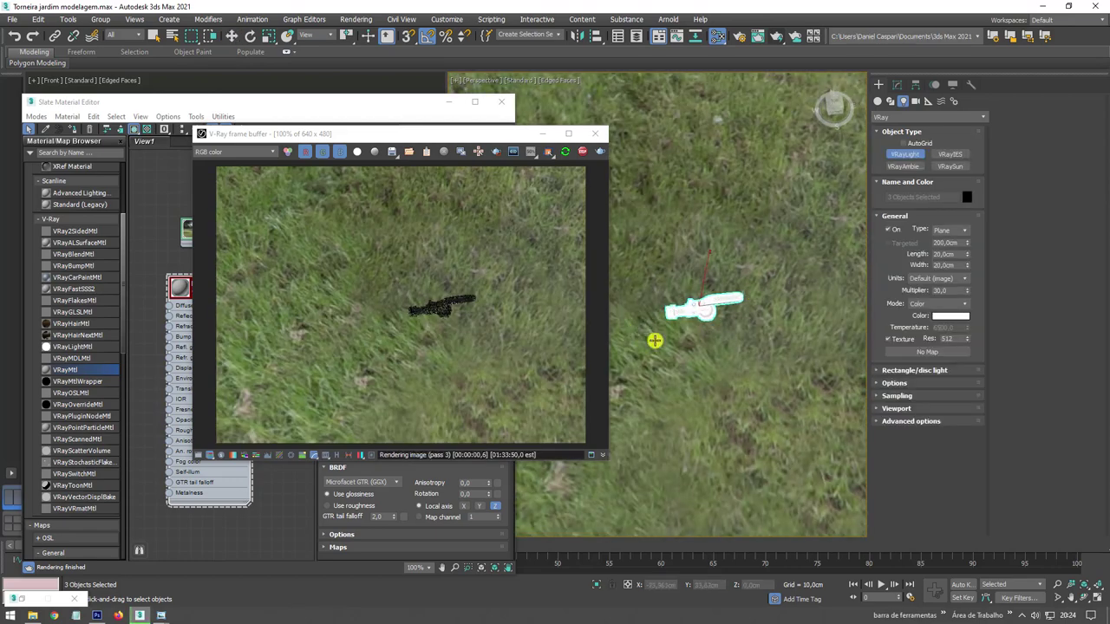
pyautogui.moveTo(655, 341); pyautogui.dragTo(793, 391)
pyautogui.press('w')
pyautogui.keyDown('alt'); pyautogui.moveTo(763, 417); pyautogui.dragTo(812, 342, button='middle'); pyautogui.keyUp('alt')
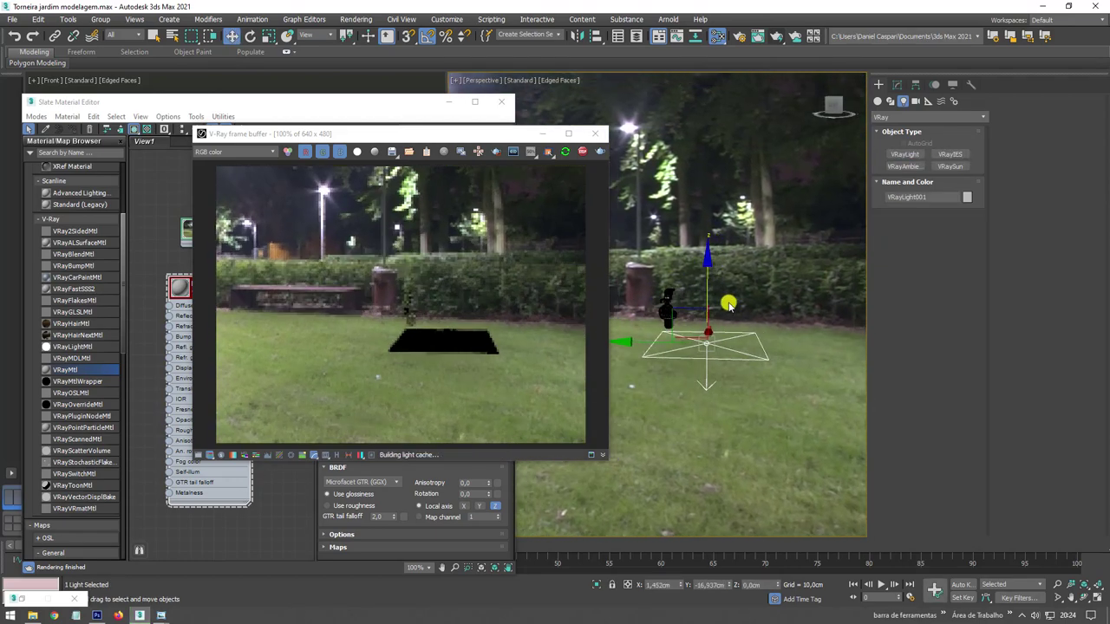
# Raise and tilt the plane light above the faucet and set its multiplier to 12.
pyautogui.moveTo(728, 305)
pyautogui.mouseDown()
pyautogui.moveTo(776, 153)
pyautogui.moveTo(805, 144)
pyautogui.moveTo(745, 127)
pyautogui.mouseUp()
pyautogui.press('e')
pyautogui.press('w')
pyautogui.click(896, 84)
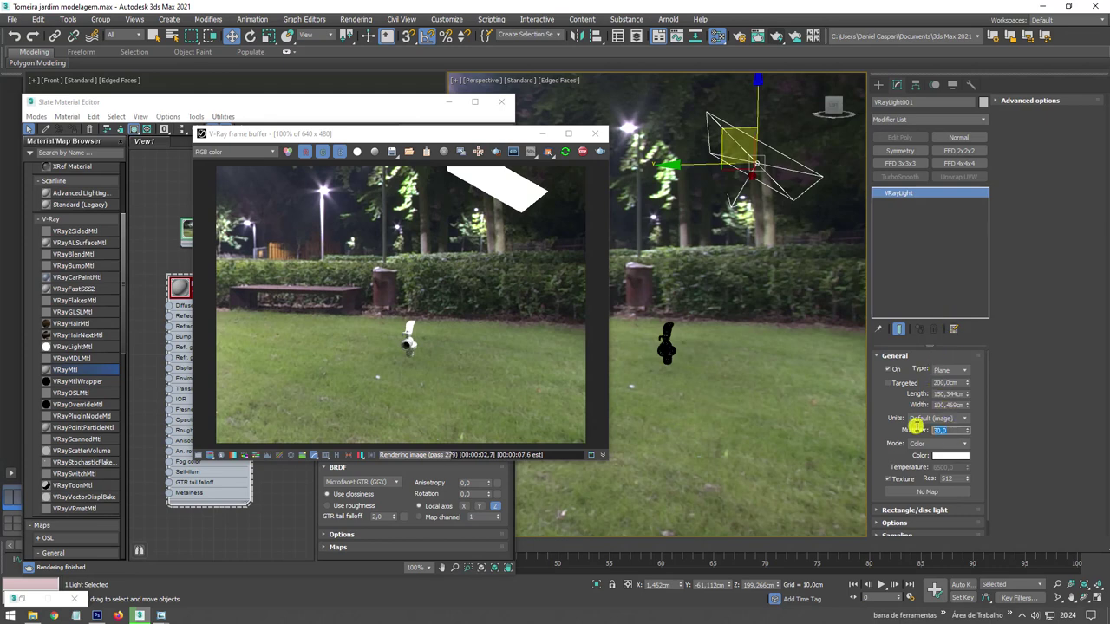
pyautogui.write('12')
pyautogui.press('Return')
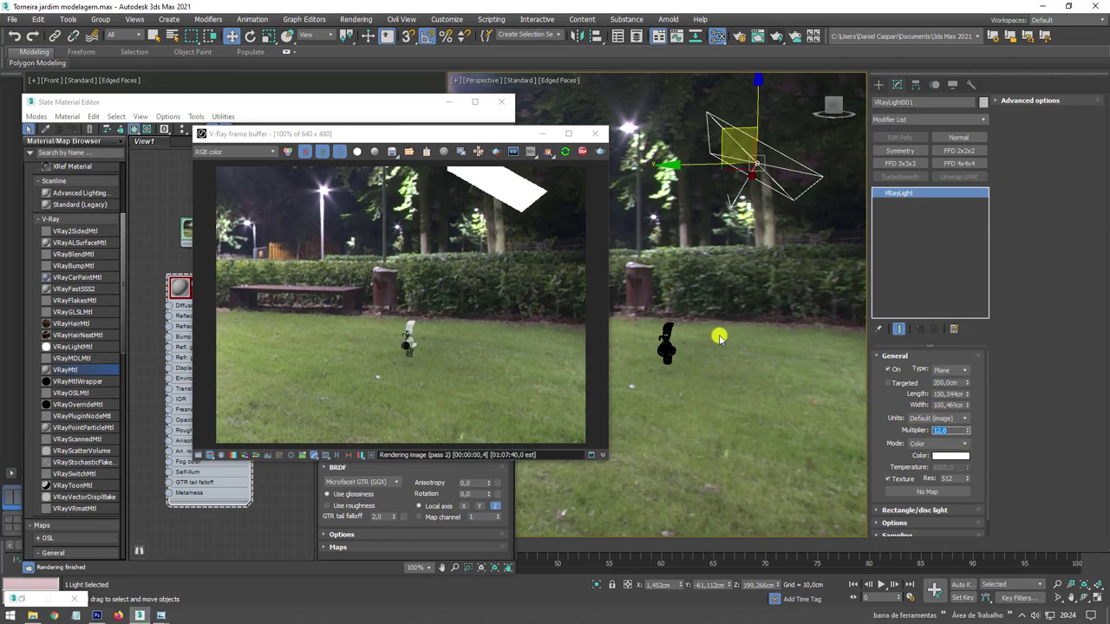
pyautogui.moveTo(707, 318); pyautogui.dragTo(644, 378)
pyautogui.scroll(2, 696, 359)
# Orbit to a front-on faucet view, with the frame buffer top-right and the material editor raised.
pyautogui.scroll(4, 716, 359)
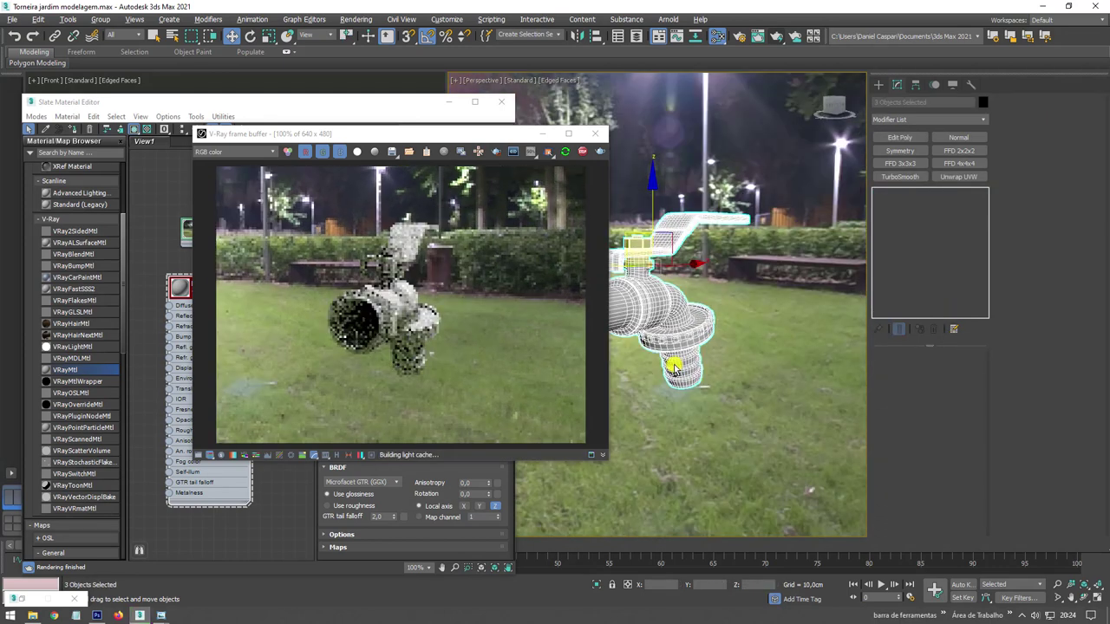
pyautogui.moveTo(656, 351)
pyautogui.keyDown('alt'); pyautogui.mouseDown(button='middle')
pyautogui.moveTo(733, 367)
pyautogui.moveTo(698, 366)
pyautogui.moveTo(737, 391)
pyautogui.moveTo(813, 358)
pyautogui.moveTo(779, 372)
pyautogui.moveTo(703, 372)
pyautogui.moveTo(728, 350)
pyautogui.mouseUp(button='middle'); pyautogui.keyUp('alt')
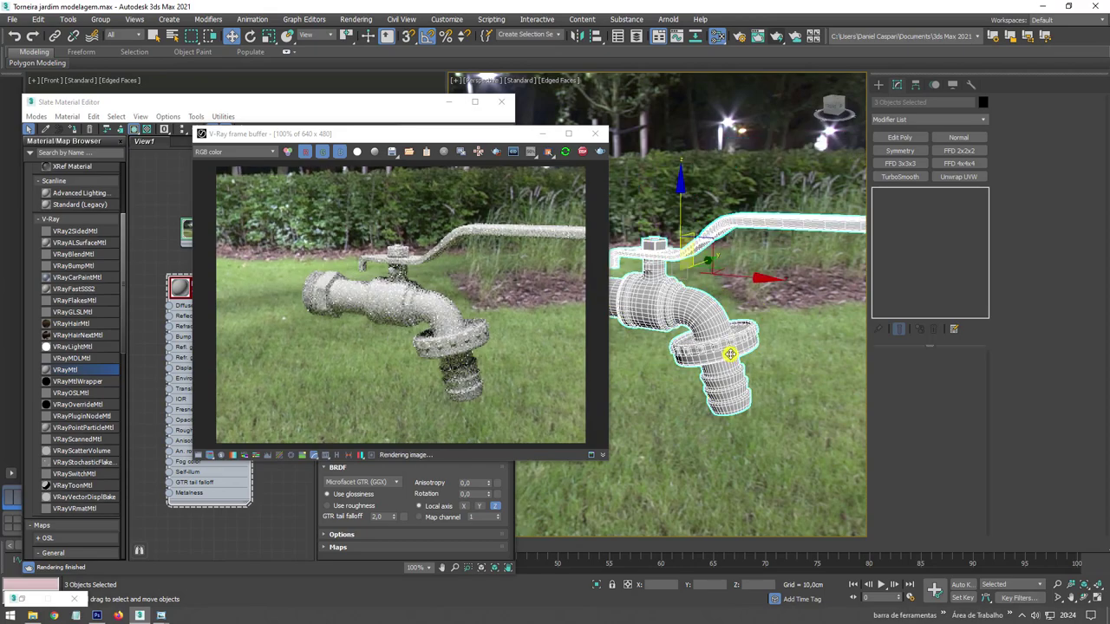
pyautogui.moveTo(416, 136)
pyautogui.mouseDown()
pyautogui.moveTo(785, 104)
pyautogui.moveTo(867, 73)
pyautogui.moveTo(776, 96)
pyautogui.moveTo(852, 513)
pyautogui.moveTo(820, 248)
pyautogui.moveTo(782, 104)
pyautogui.mouseUp()
pyautogui.moveTo(751, 477)
pyautogui.keyDown('alt'); pyautogui.mouseDown(button='middle')
pyautogui.moveTo(725, 454)
pyautogui.moveTo(820, 460)
pyautogui.mouseUp(button='middle'); pyautogui.keyUp('alt')
pyautogui.moveTo(743, 90)
pyautogui.mouseDown()
pyautogui.moveTo(892, 527)
pyautogui.moveTo(754, 90)
pyautogui.mouseUp()
pyautogui.moveTo(716, 446)
pyautogui.keyDown('alt'); pyautogui.mouseDown(button='middle')
pyautogui.moveTo(723, 439)
pyautogui.moveTo(701, 419)
pyautogui.mouseUp(button='middle'); pyautogui.keyUp('alt')
pyautogui.moveTo(340, 102); pyautogui.dragTo(336, 53)
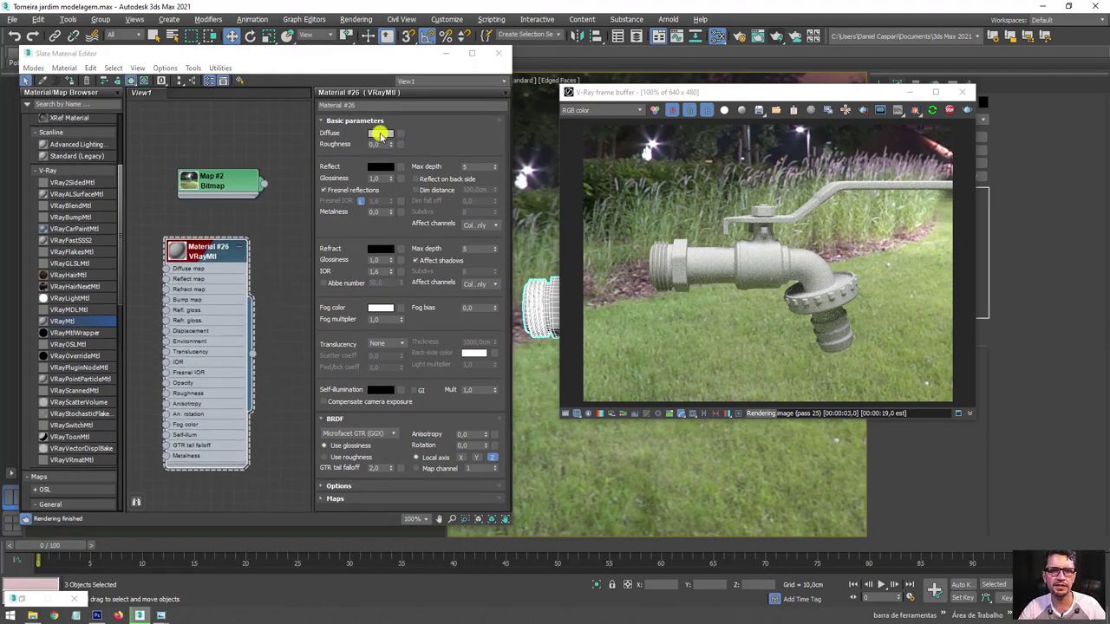
# Set Material #26's diffuse colour to black and its reflection colour to white.
pyautogui.click(380, 133)
pyautogui.moveTo(344, 124); pyautogui.dragTo(341, 77)
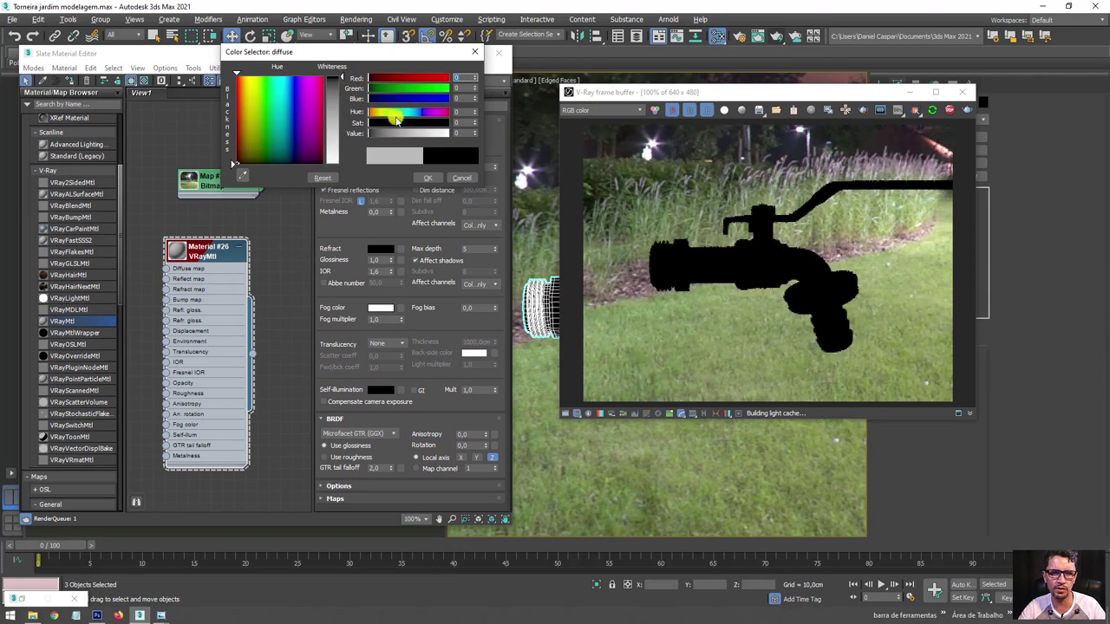
pyautogui.click(424, 177)
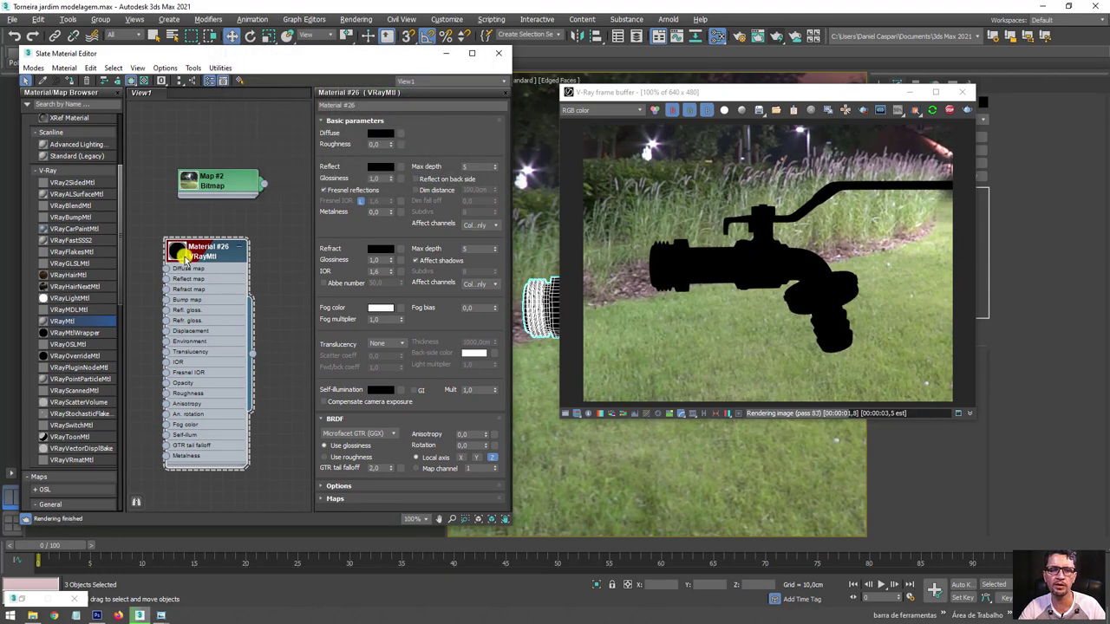
pyautogui.moveTo(199, 252); pyautogui.dragTo(208, 232)
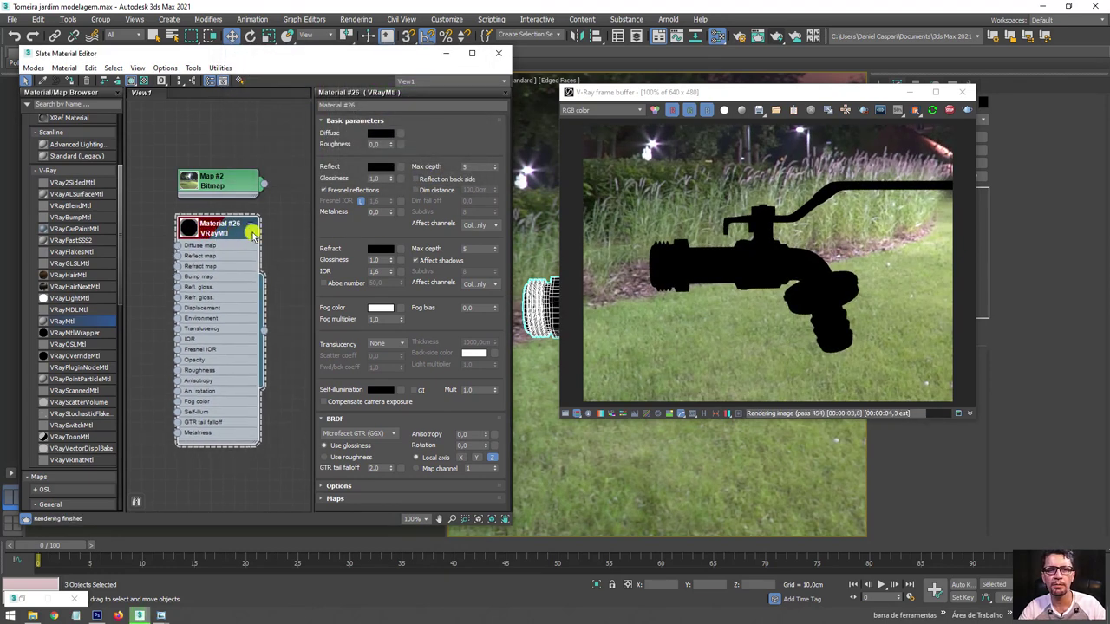
pyautogui.click(379, 166)
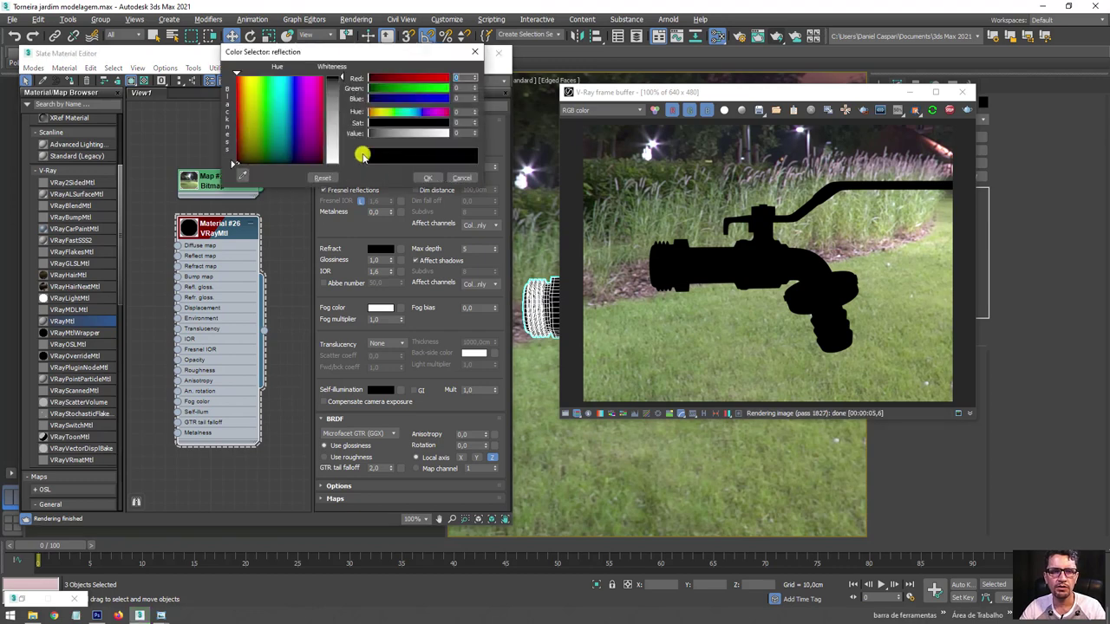
pyautogui.moveTo(339, 80); pyautogui.dragTo(341, 163)
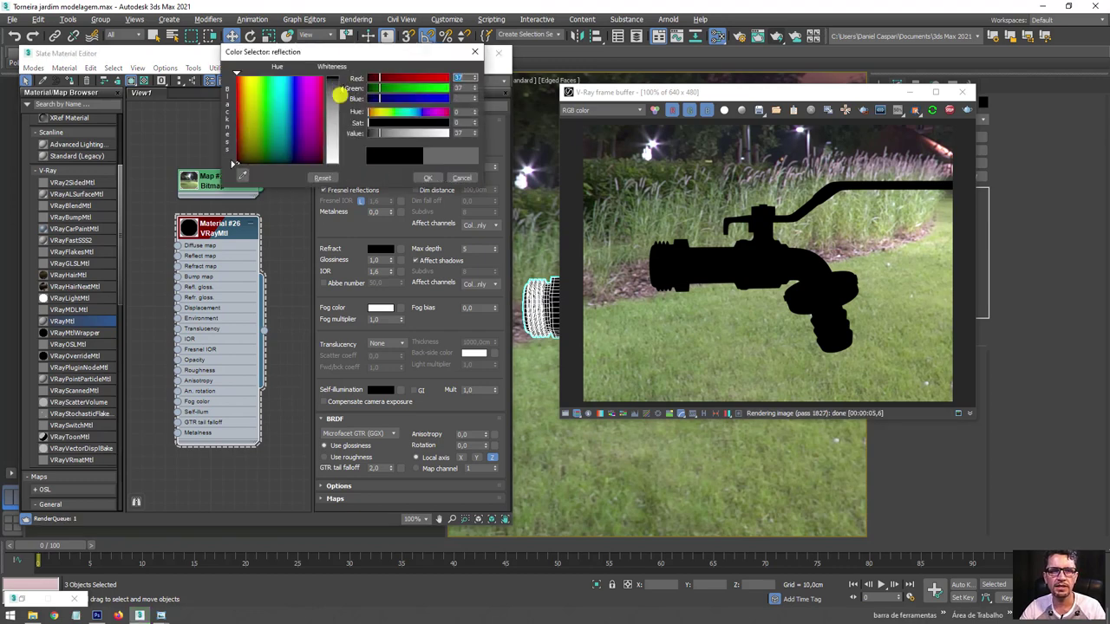
pyautogui.click(431, 178)
pyautogui.keyDown('alt'); pyautogui.moveTo(767, 444); pyautogui.dragTo(737, 458, button='middle'); pyautogui.keyUp('alt')
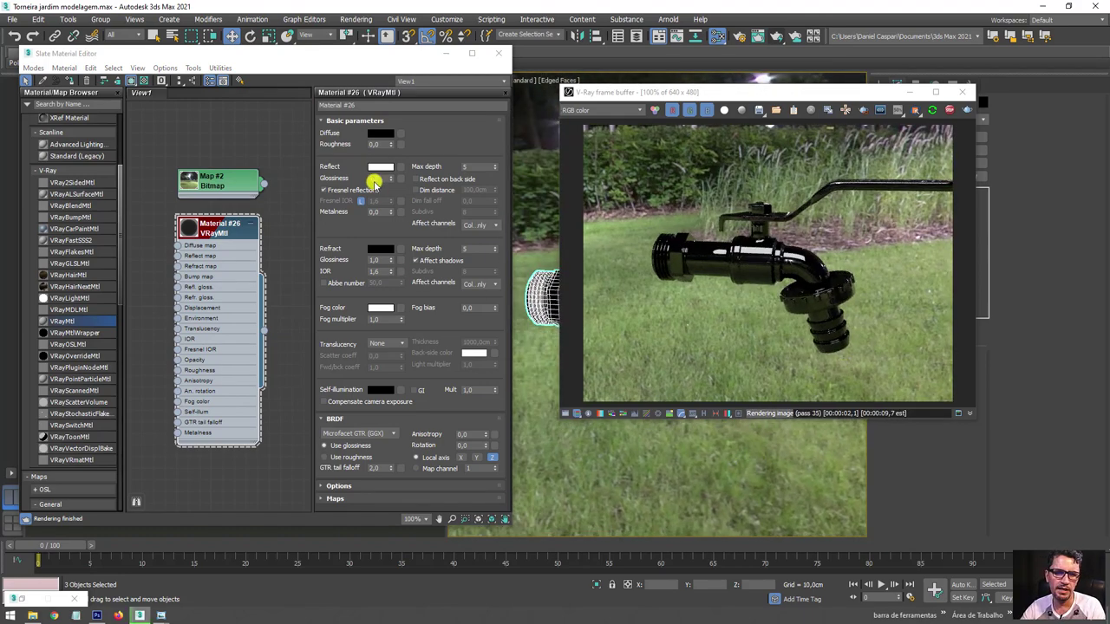
# Enter a reflection glossiness of 0,76, then drag it up to 1.0 while zooming closer.
pyautogui.write('0,76')
pyautogui.press('Return')
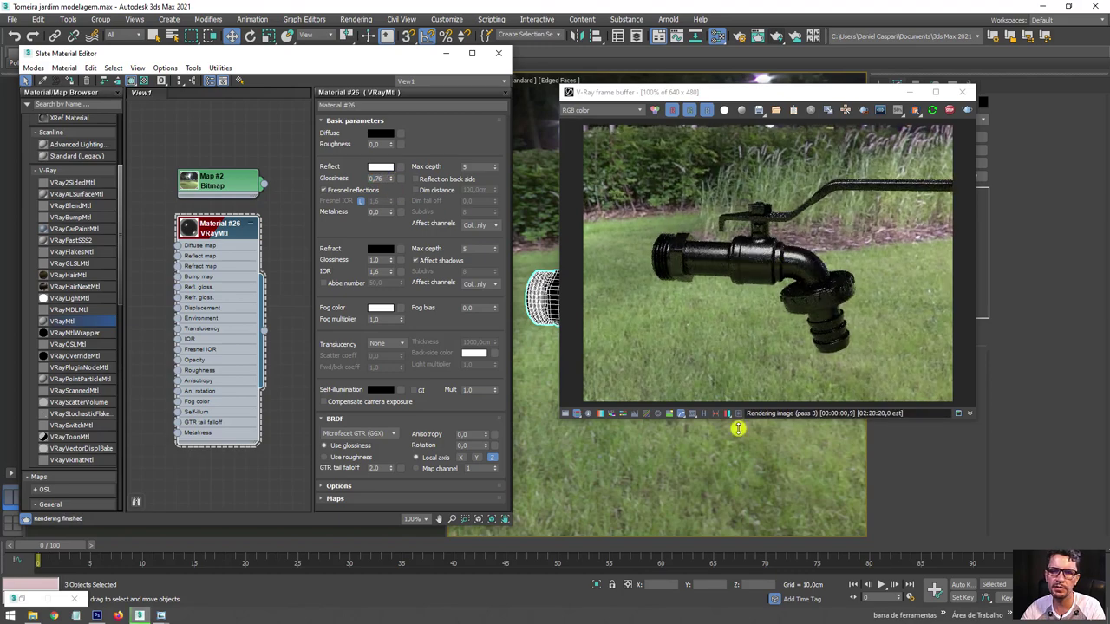
pyautogui.scroll(3, 736, 428)
pyautogui.moveTo(743, 491); pyautogui.dragTo(793, 576, button='middle')
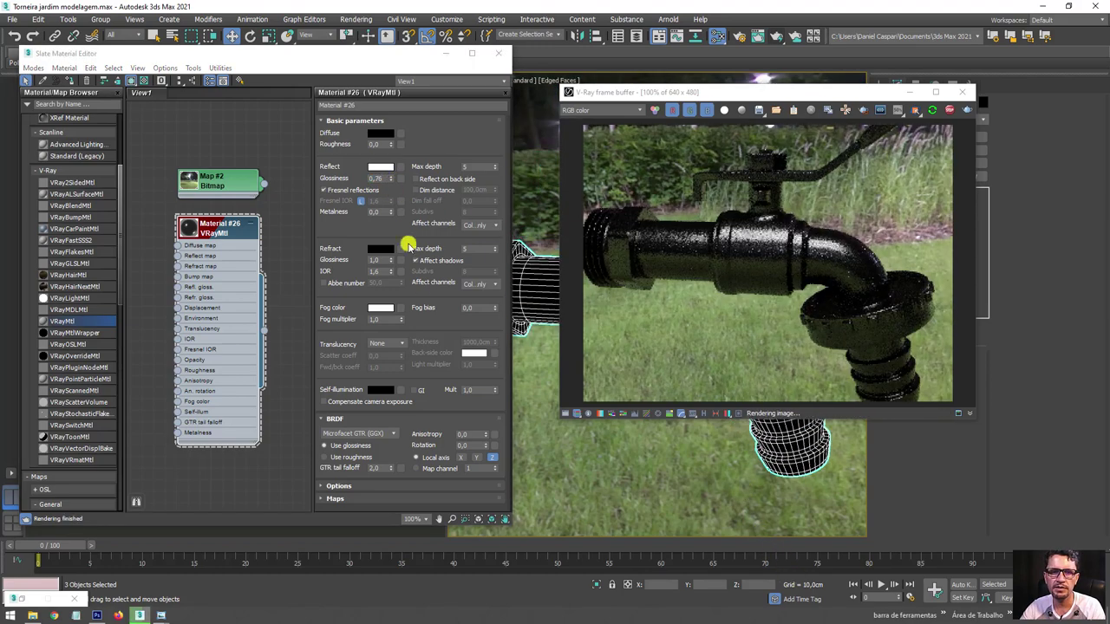
pyautogui.moveTo(391, 173); pyautogui.dragTo(388, 182)
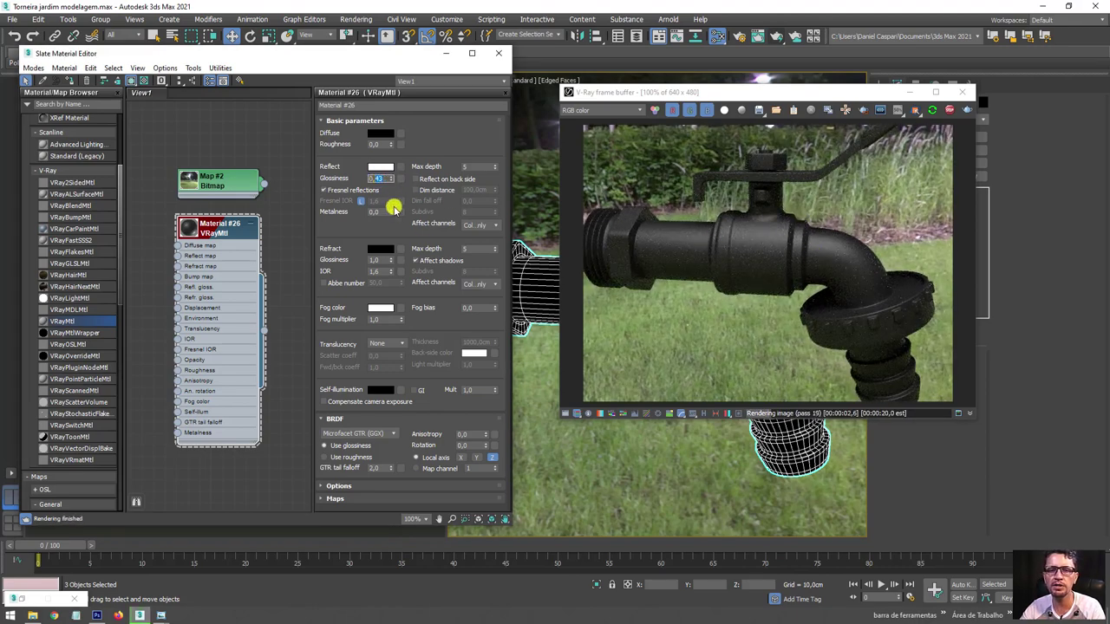
pyautogui.moveTo(393, 180)
pyautogui.mouseDown()
pyautogui.moveTo(389, 165)
pyautogui.moveTo(508, 149)
pyautogui.mouseUp()
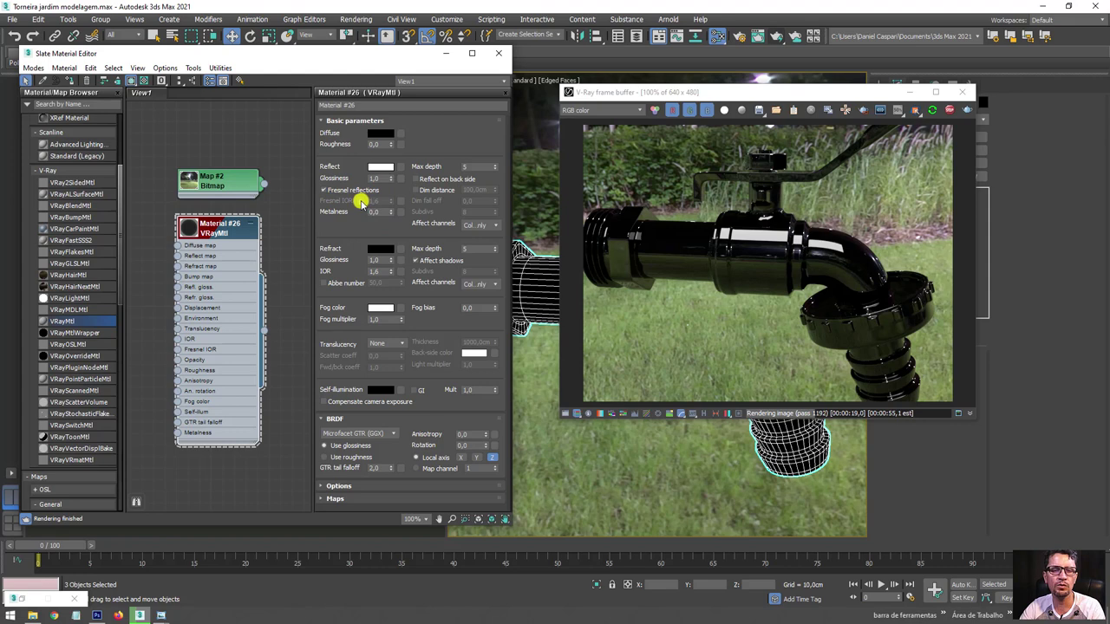
# Unlock Fresnel IOR and set it to 25.38, then lower reflection glossiness to 0.71.
pyautogui.click(362, 202)
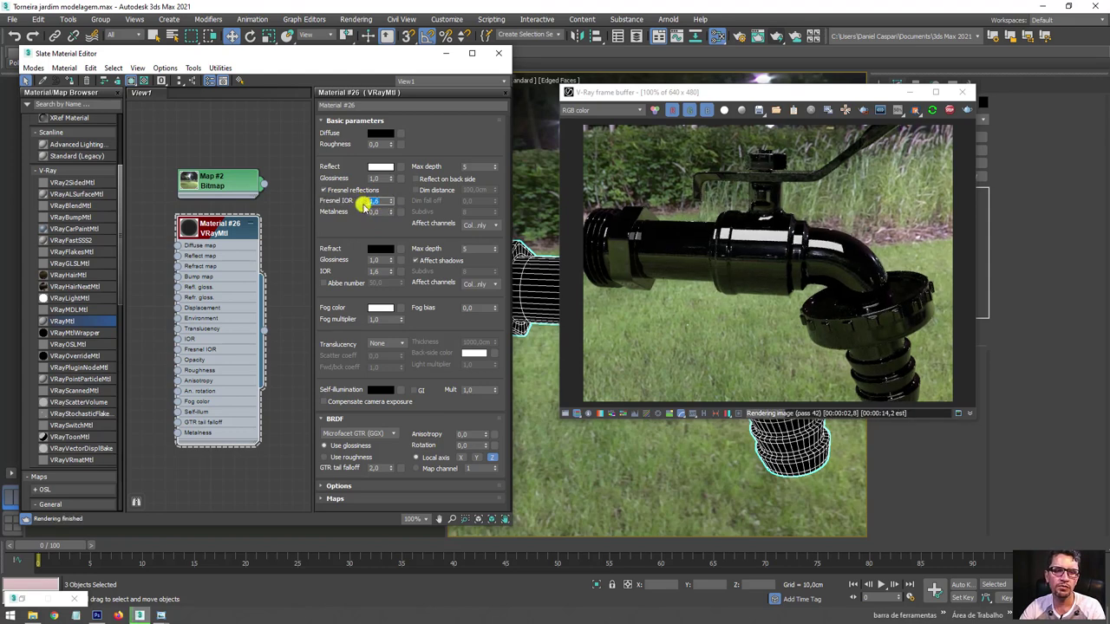
pyautogui.moveTo(392, 202); pyautogui.dragTo(389, 179)
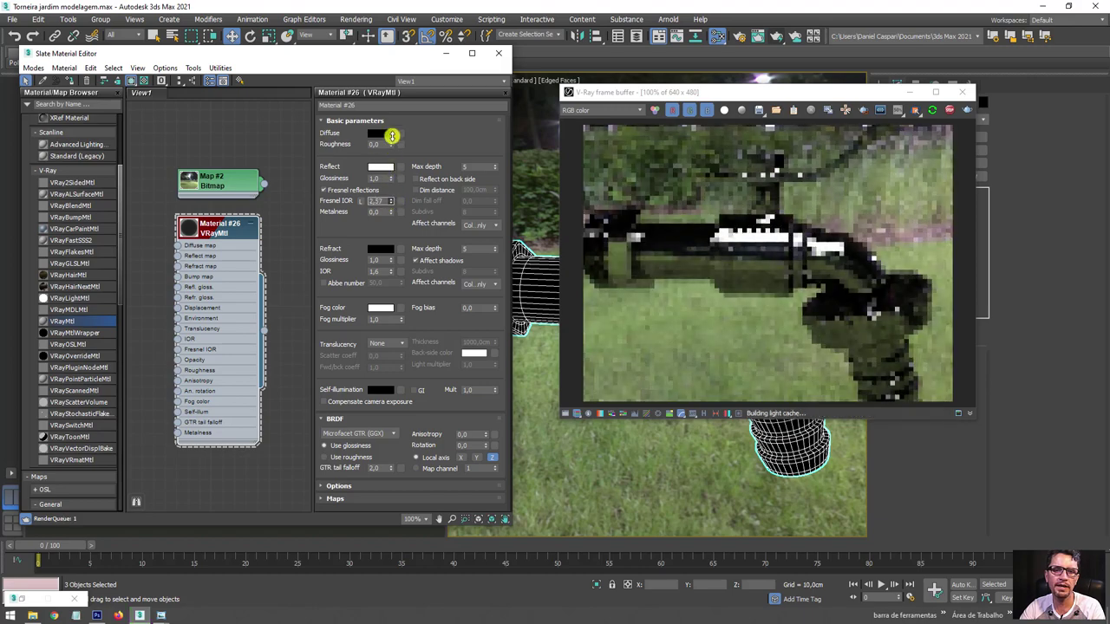
pyautogui.moveTo(300, 381); pyautogui.dragTo(330, 86)
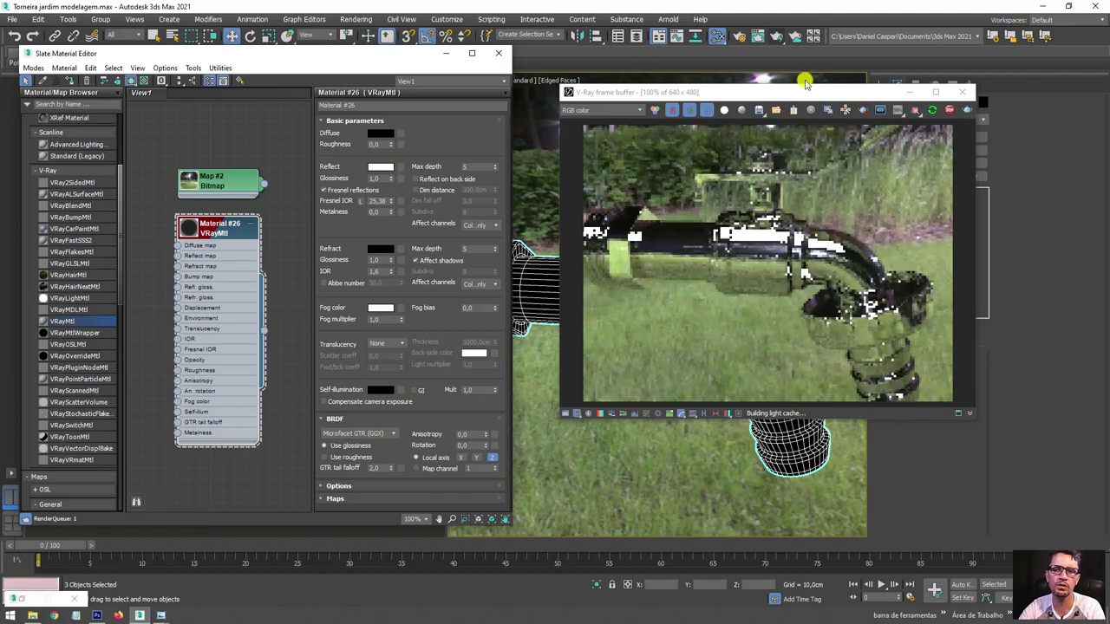
pyautogui.moveTo(728, 488)
pyautogui.keyDown('alt'); pyautogui.mouseDown(button='middle')
pyautogui.moveTo(746, 488)
pyautogui.moveTo(696, 454)
pyautogui.moveTo(708, 499)
pyautogui.moveTo(734, 489)
pyautogui.mouseUp(button='middle'); pyautogui.keyUp('alt')
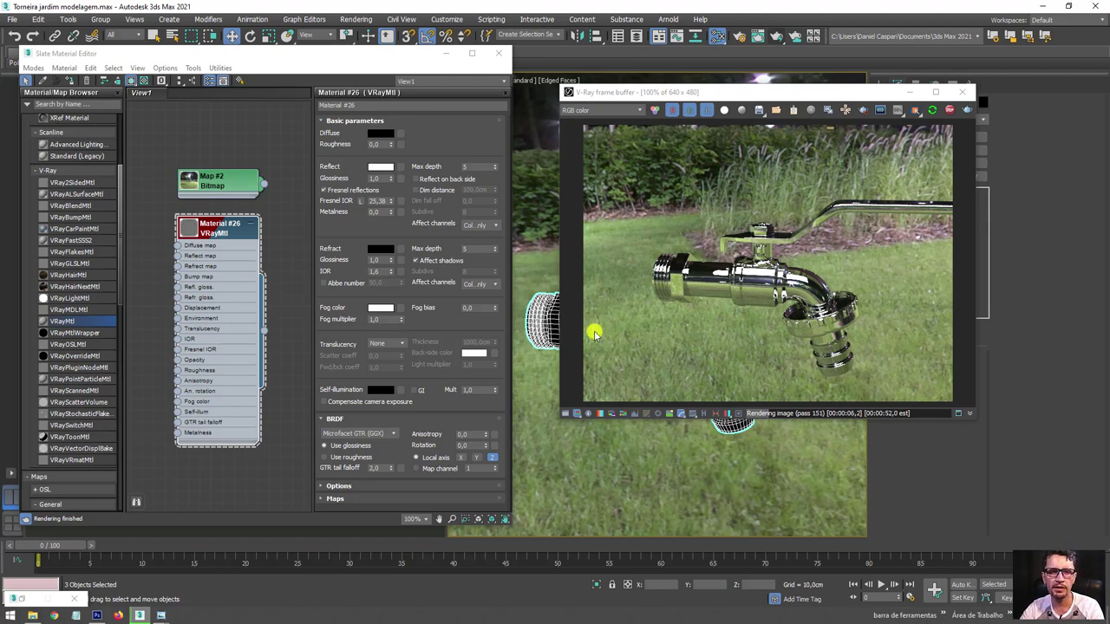
pyautogui.moveTo(392, 179); pyautogui.dragTo(391, 208)
pyautogui.scroll(3, 735, 440)
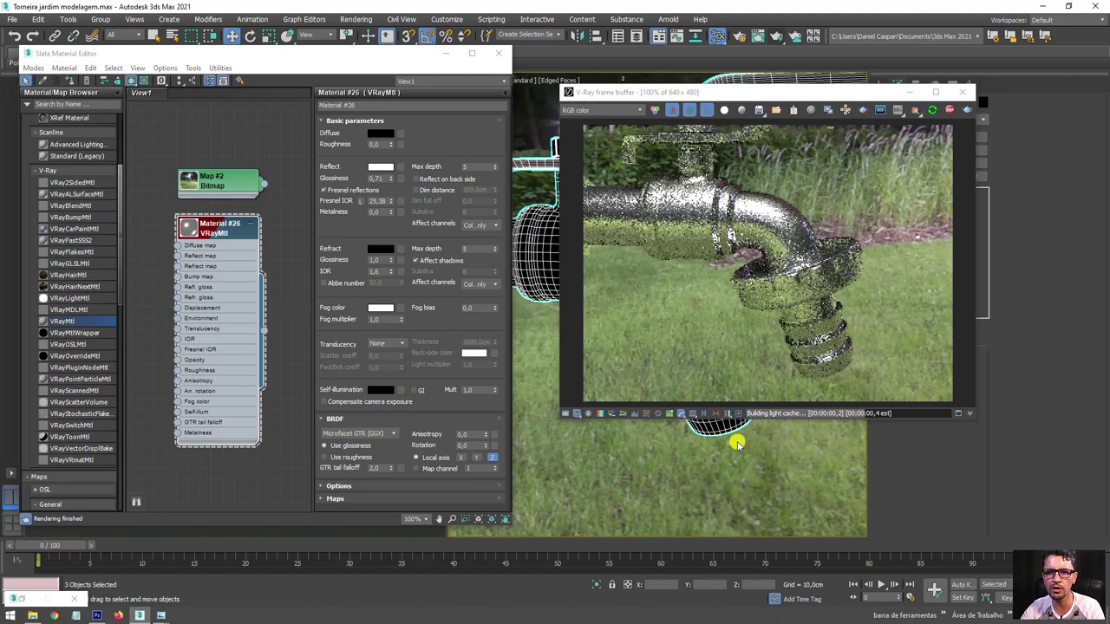
pyautogui.moveTo(736, 442)
pyautogui.mouseDown(button='middle')
pyautogui.moveTo(769, 468)
pyautogui.moveTo(740, 452)
pyautogui.mouseUp(button='middle')
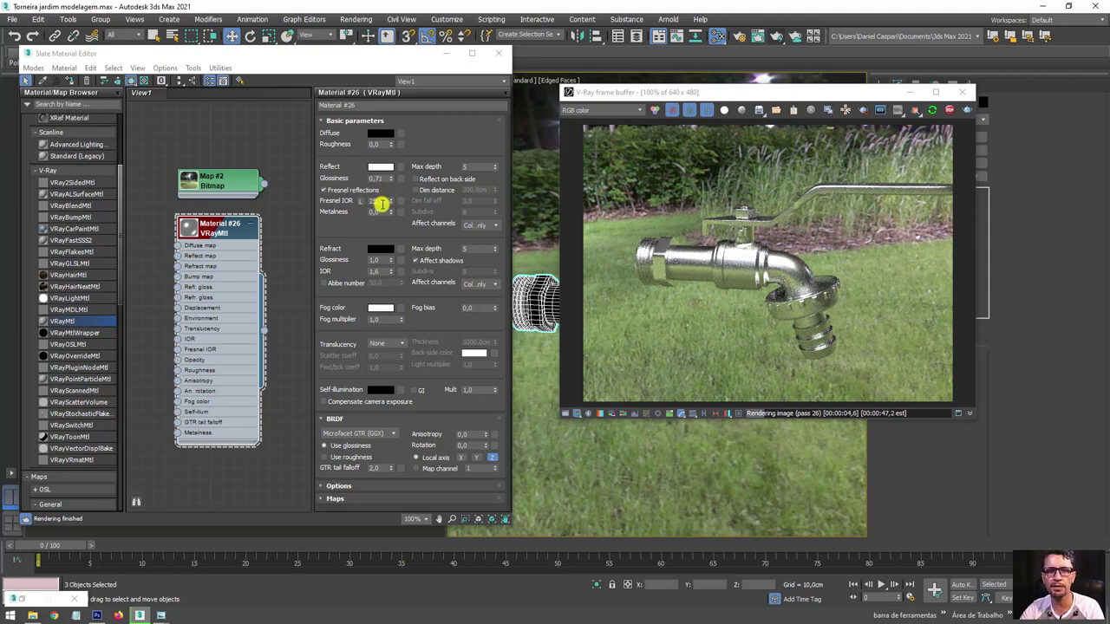
# Relink Fresnel IOR to the main IOR and set reflection glossiness and metalness to 1.0.
pyautogui.doubleClick(381, 202)
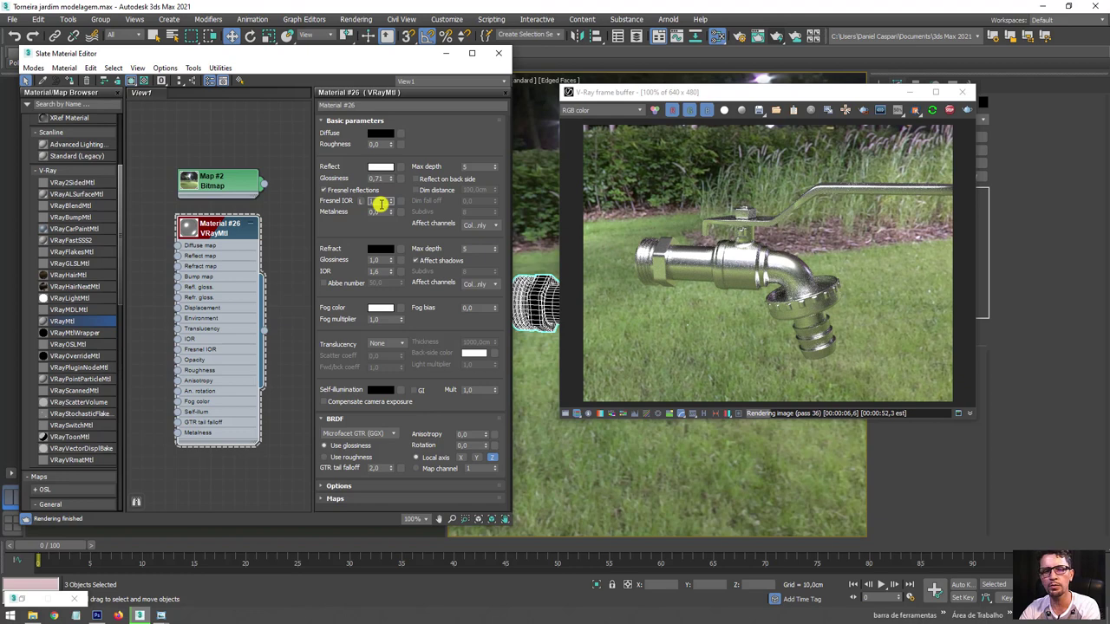
pyautogui.click(361, 201)
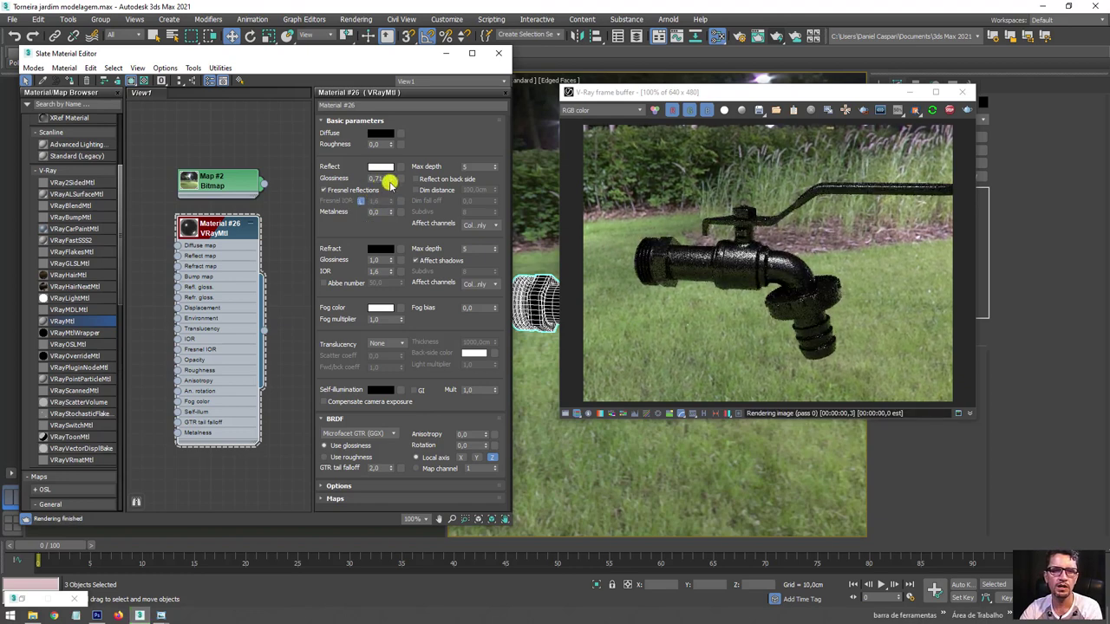
pyautogui.write('1')
pyautogui.press('Return')
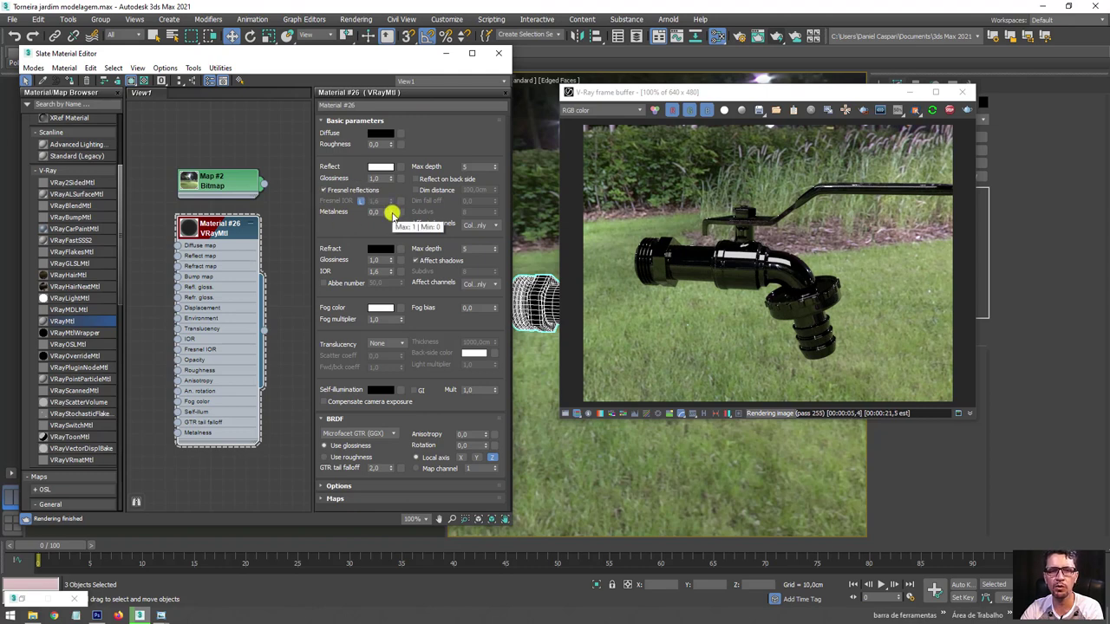
pyautogui.moveTo(392, 213); pyautogui.dragTo(384, 161)
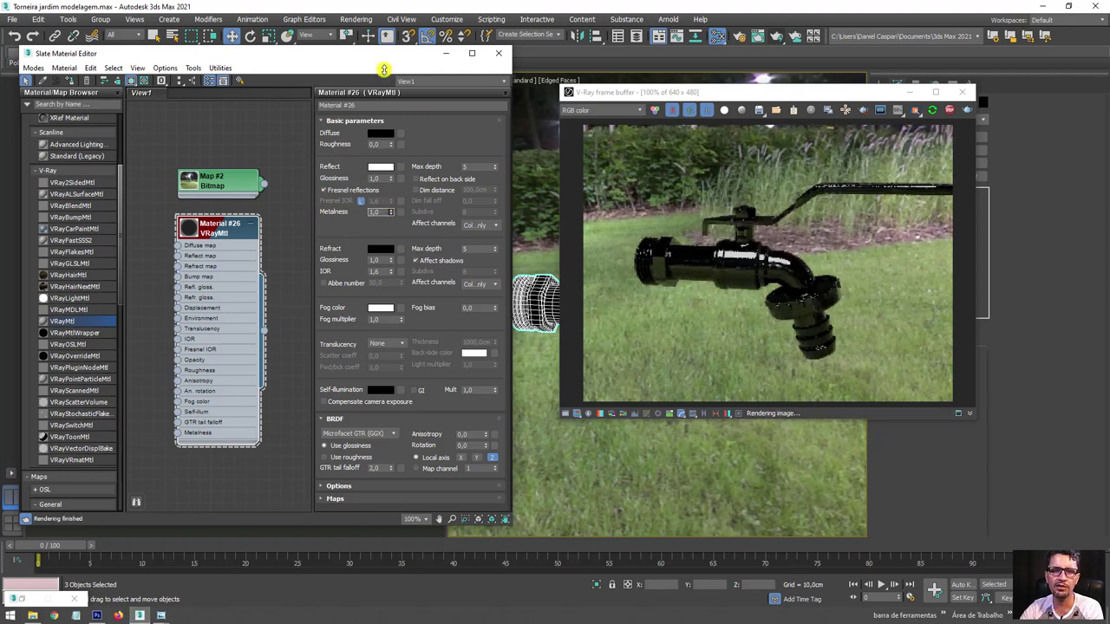
pyautogui.keyDown('alt'); pyautogui.moveTo(678, 492); pyautogui.dragTo(648, 430, button='middle'); pyautogui.keyUp('alt')
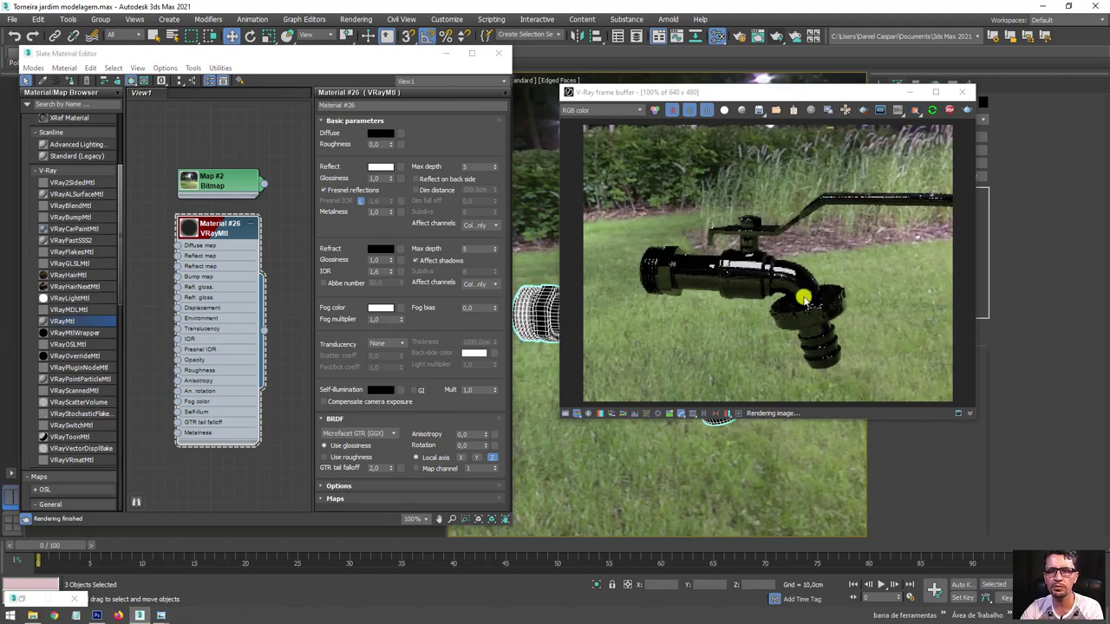
# Make the diffuse colour white and lower reflection glossiness to 0.64.
pyautogui.click(379, 134)
pyautogui.moveTo(345, 87); pyautogui.dragTo(340, 163)
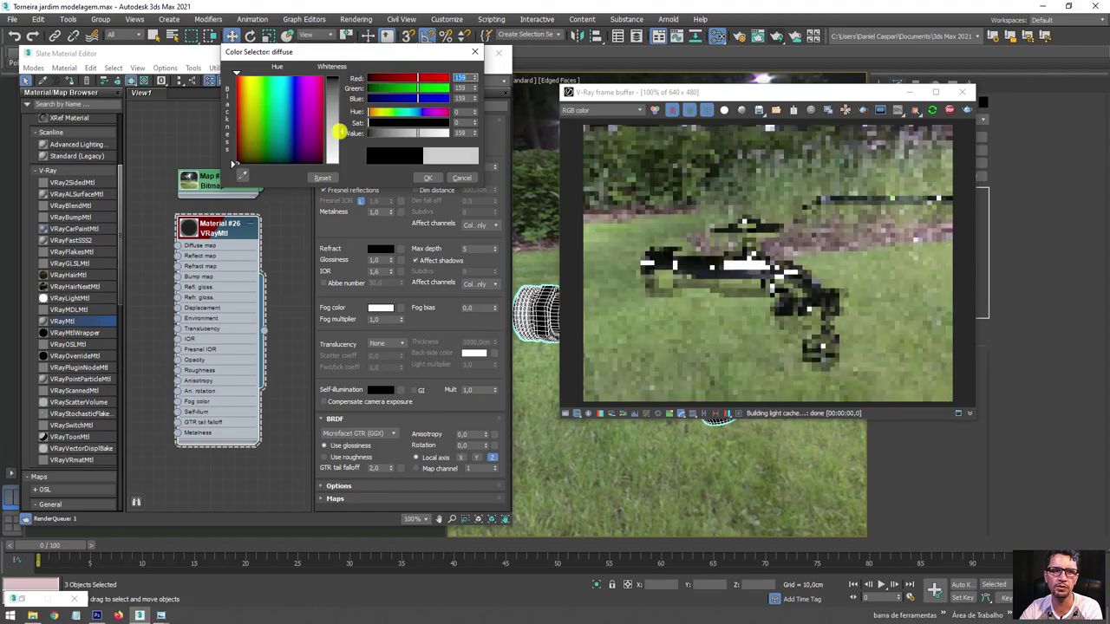
pyautogui.keyDown('alt'); pyautogui.moveTo(770, 461); pyautogui.dragTo(735, 463, button='middle'); pyautogui.keyUp('alt')
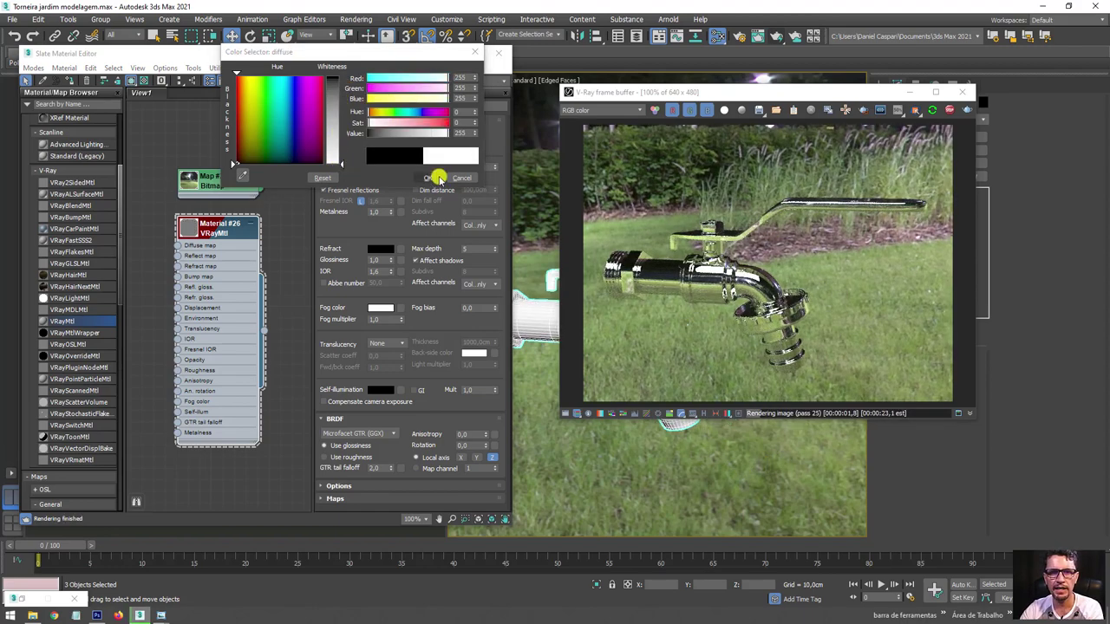
pyautogui.click(438, 178)
pyautogui.moveTo(392, 179); pyautogui.dragTo(390, 203)
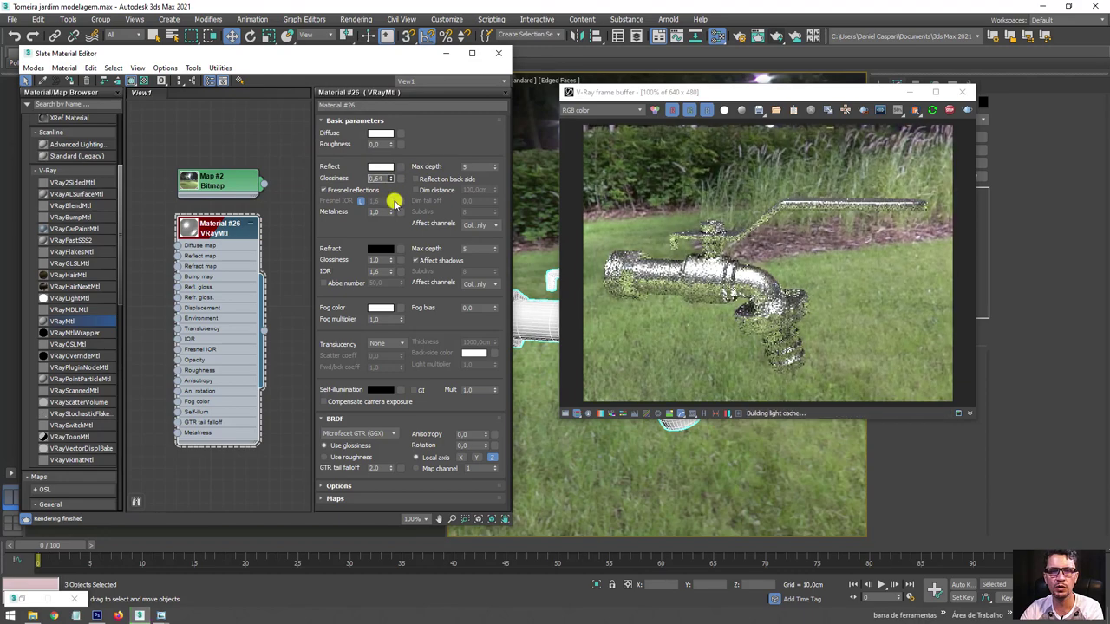
pyautogui.keyDown('alt'); pyautogui.moveTo(723, 448); pyautogui.dragTo(702, 446, button='middle'); pyautogui.keyUp('alt')
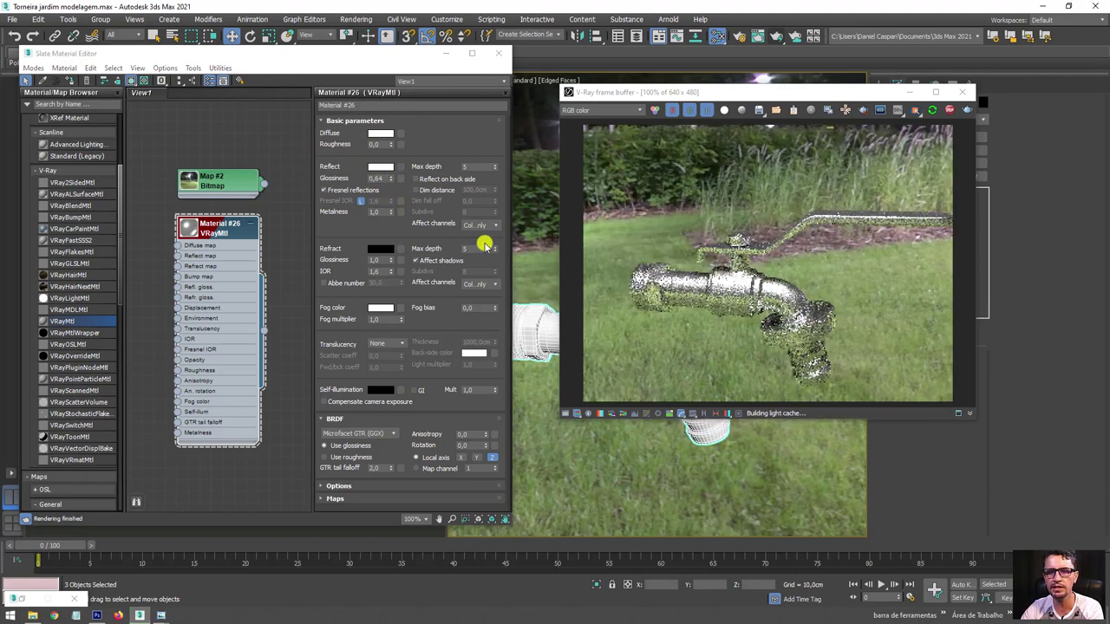
# Darken the diffuse colour to mid-grey 128.
pyautogui.click(382, 137)
pyautogui.moveTo(341, 158); pyautogui.dragTo(342, 127)
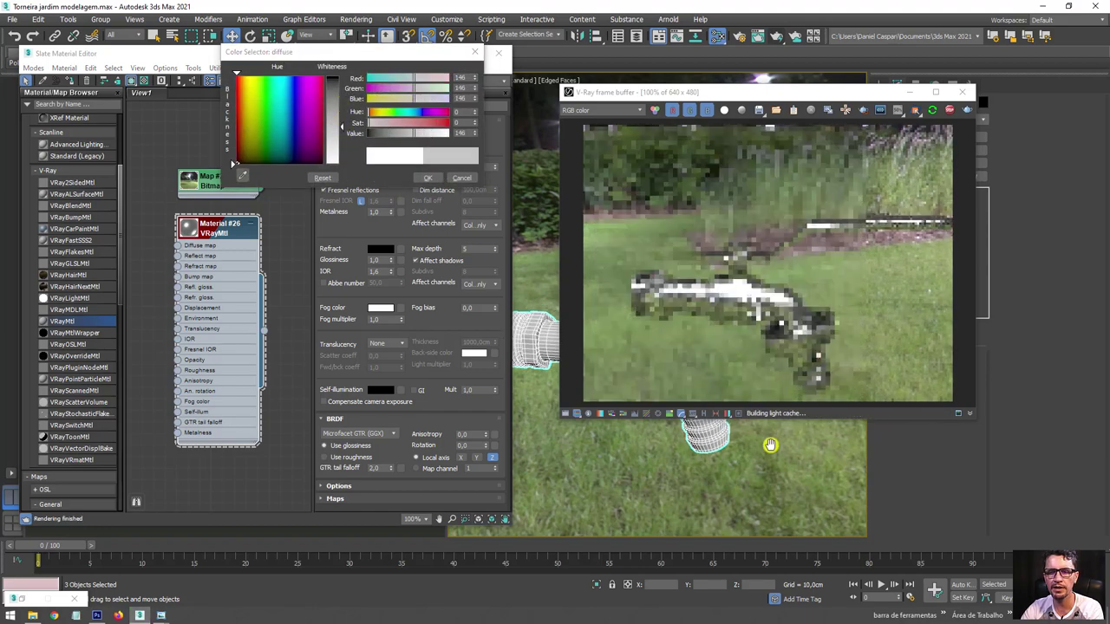
pyautogui.keyDown('alt'); pyautogui.moveTo(782, 431); pyautogui.dragTo(768, 416, button='middle'); pyautogui.keyUp('alt')
pyautogui.moveTo(744, 473)
pyautogui.keyDown('alt'); pyautogui.mouseDown(button='middle')
pyautogui.moveTo(749, 493)
pyautogui.moveTo(735, 434)
pyautogui.mouseUp(button='middle'); pyautogui.keyUp('alt')
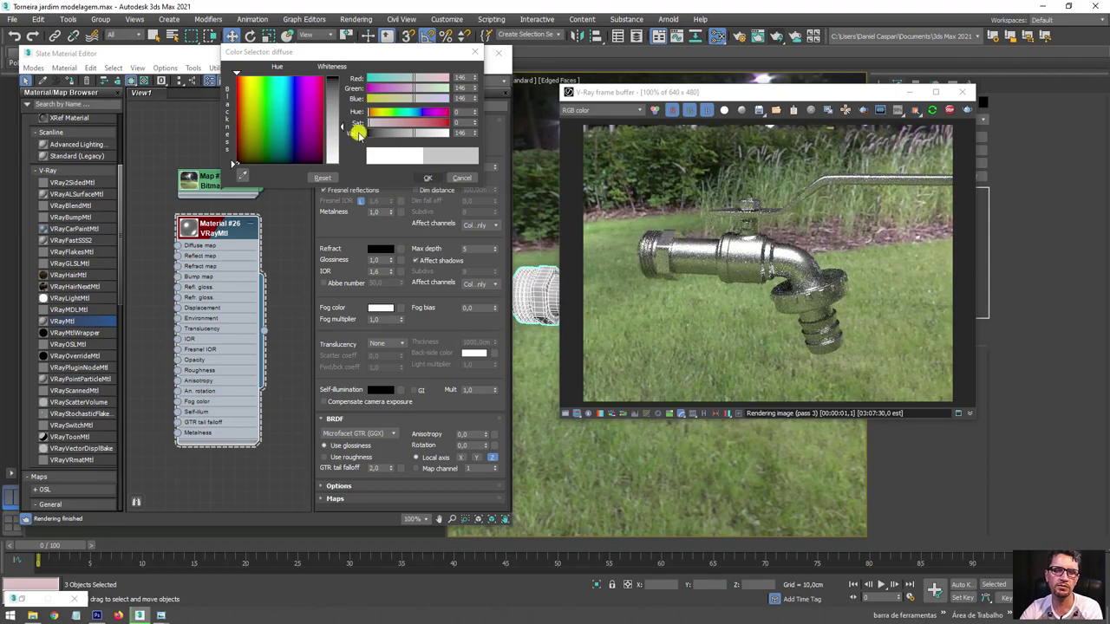
pyautogui.click(408, 133)
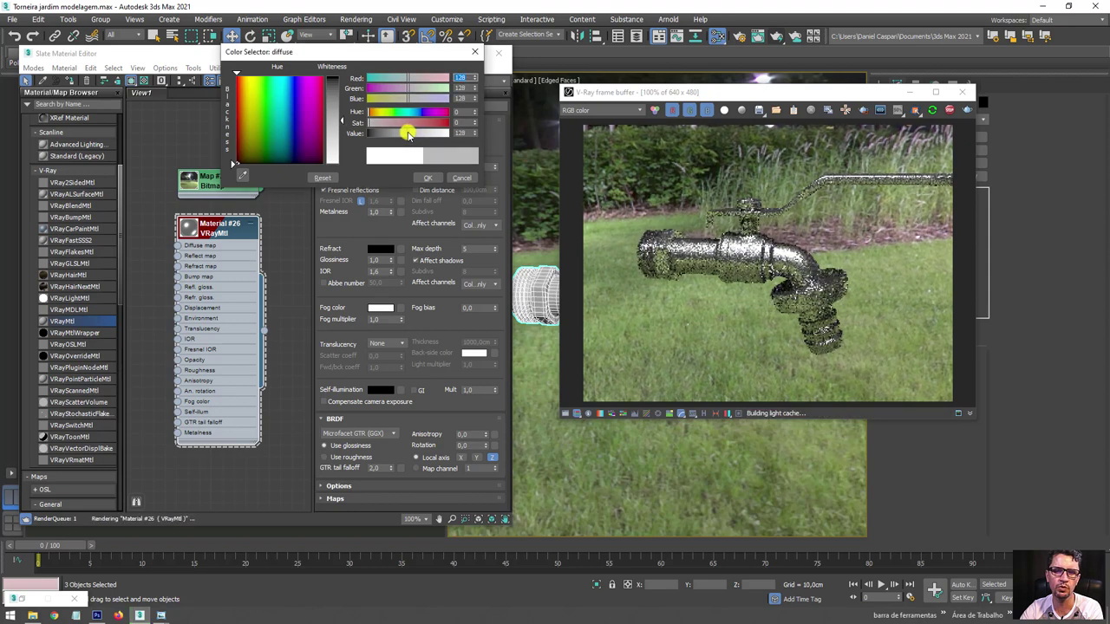
pyautogui.click(428, 177)
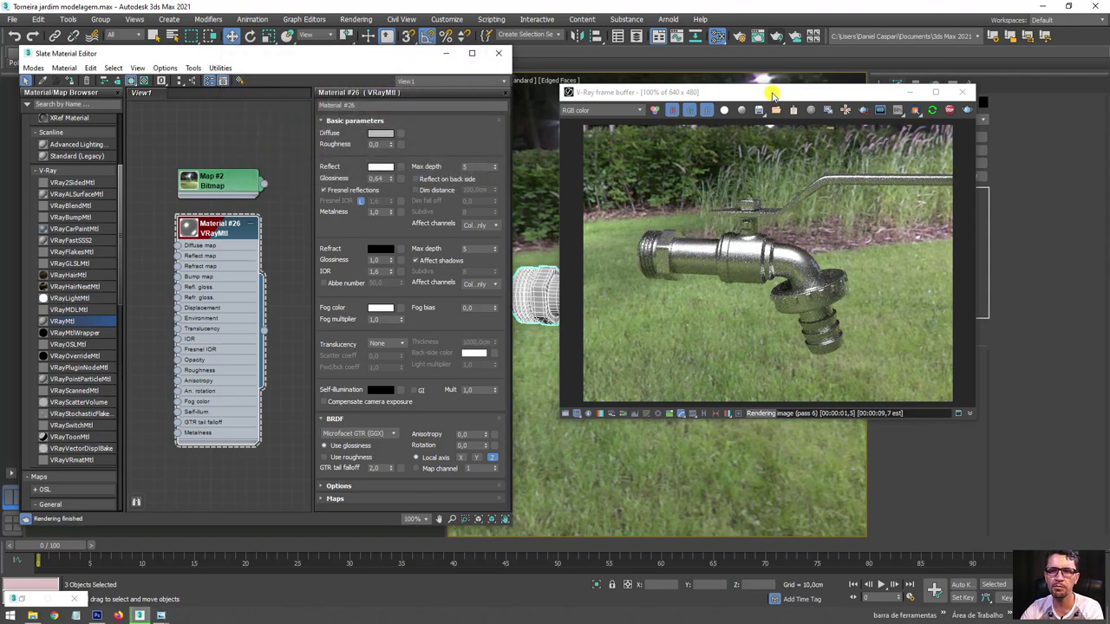
pyautogui.moveTo(772, 92); pyautogui.dragTo(776, 72)
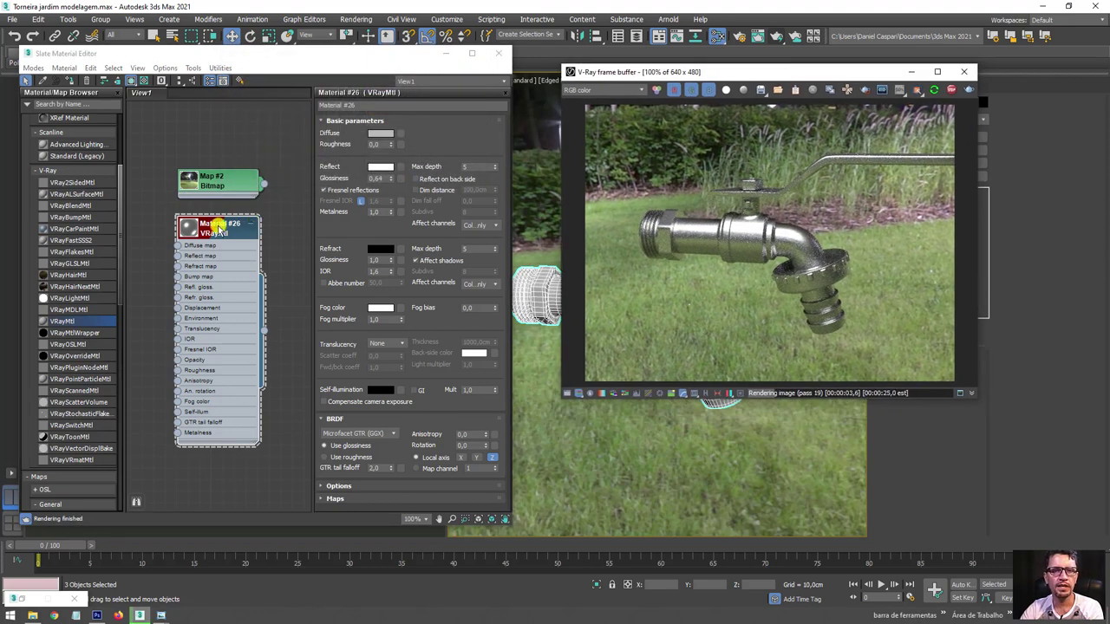
pyautogui.moveTo(161, 615)
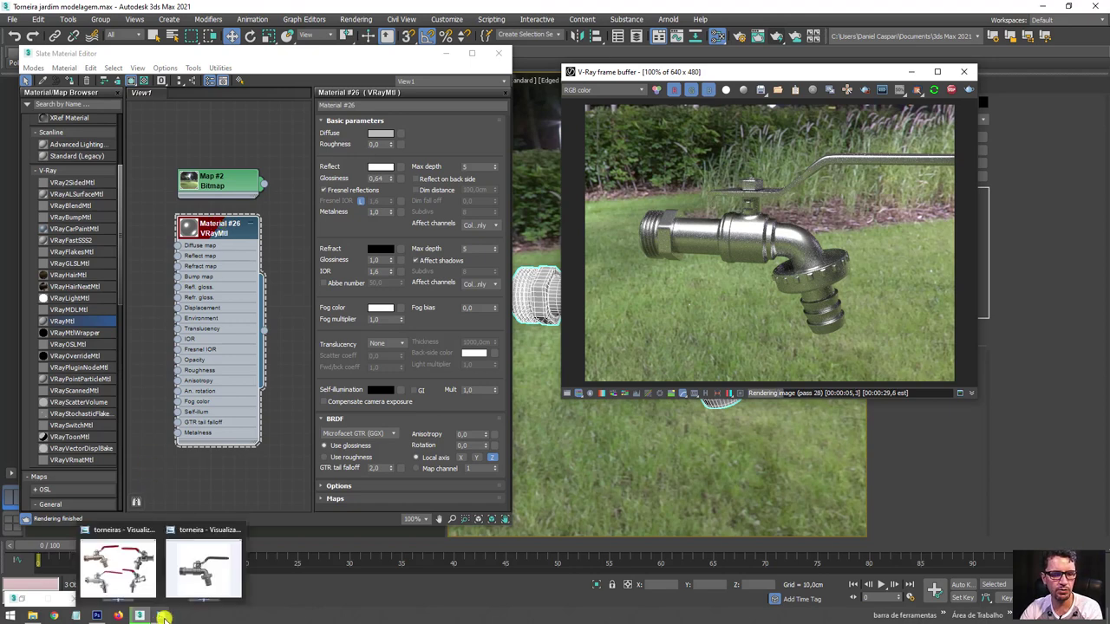
# Compare the faucet render against the reference photo.
pyautogui.click(221, 559)
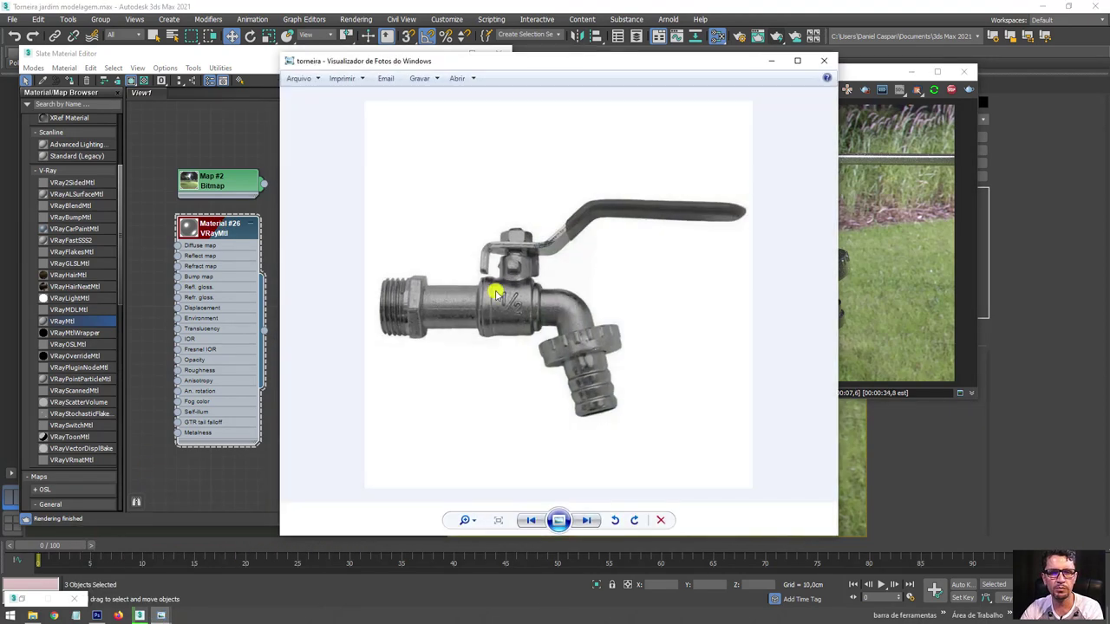
pyautogui.scroll(3, 391, 307)
pyautogui.scroll(3, 357, 293)
pyautogui.scroll(3, 608, 280)
pyautogui.scroll(-2, 581, 282)
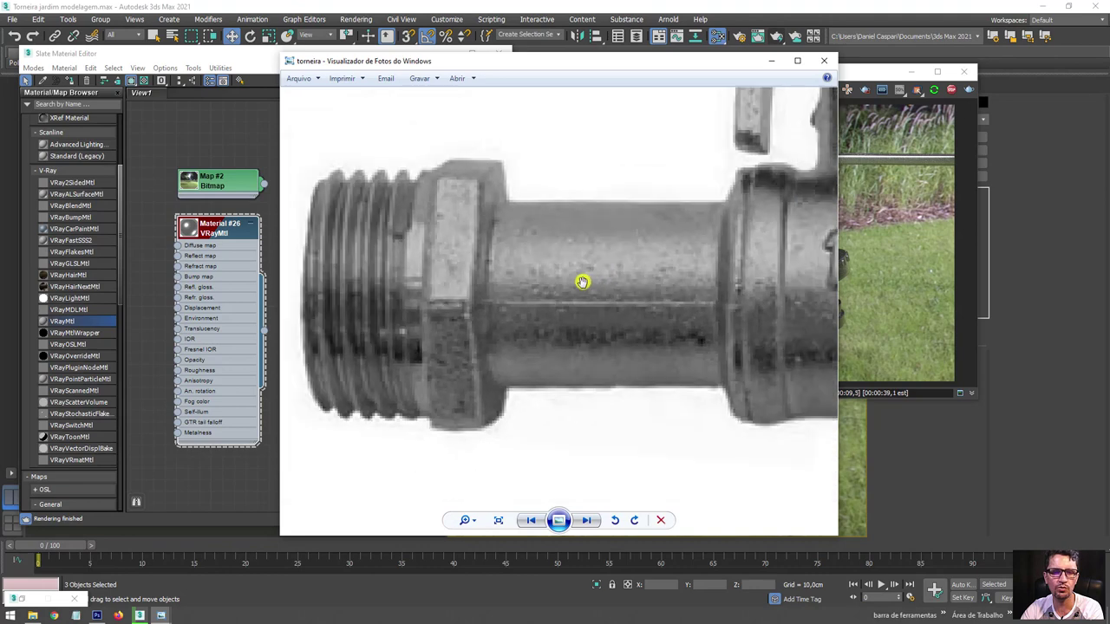
pyautogui.scroll(-4, 555, 267)
pyautogui.scroll(-1, 644, 149)
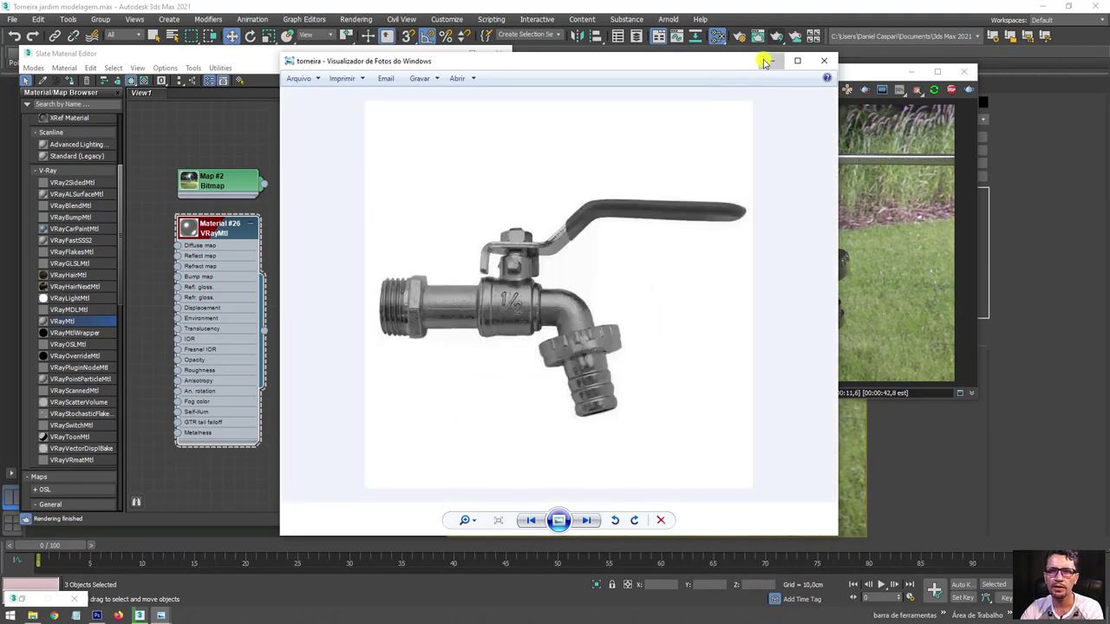
pyautogui.click(765, 62)
# Add a Noise map node to the Slate node view.
pyautogui.moveTo(265, 231); pyautogui.dragTo(334, 220)
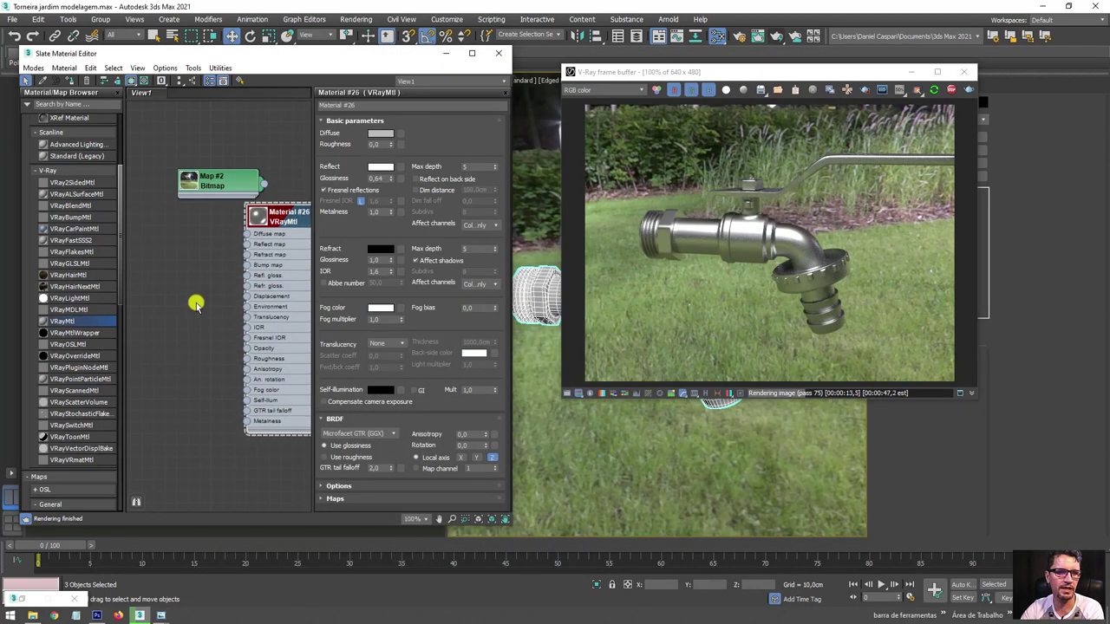
pyautogui.scroll(-3, 122, 266)
pyautogui.scroll(-3, 116, 298)
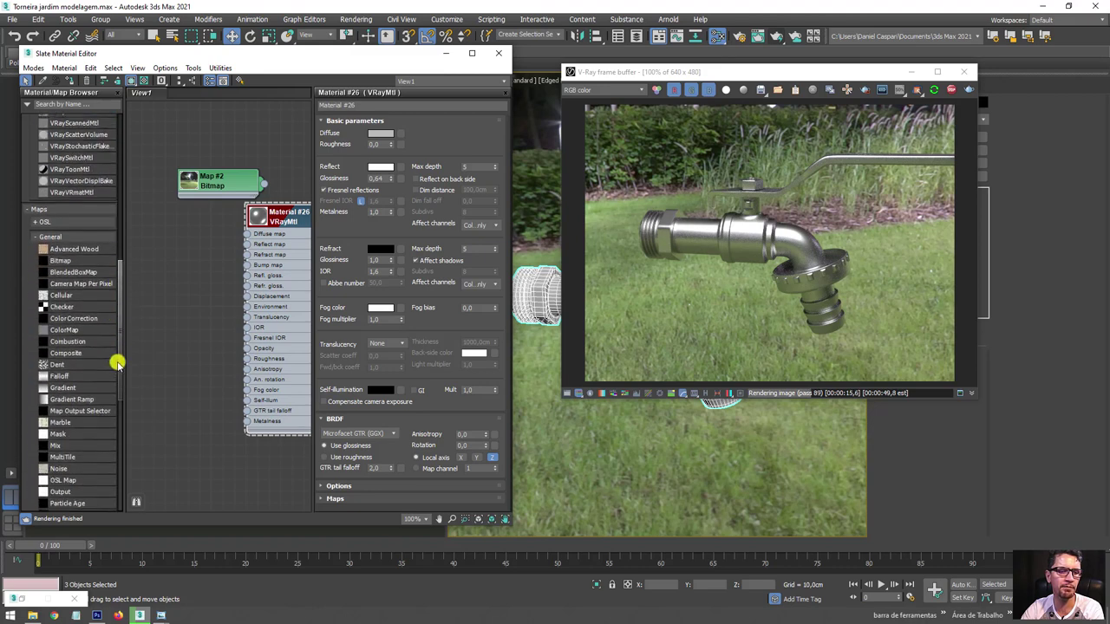
pyautogui.scroll(-3, 116, 361)
pyautogui.scroll(-2, 104, 290)
pyautogui.scroll(-2, 86, 275)
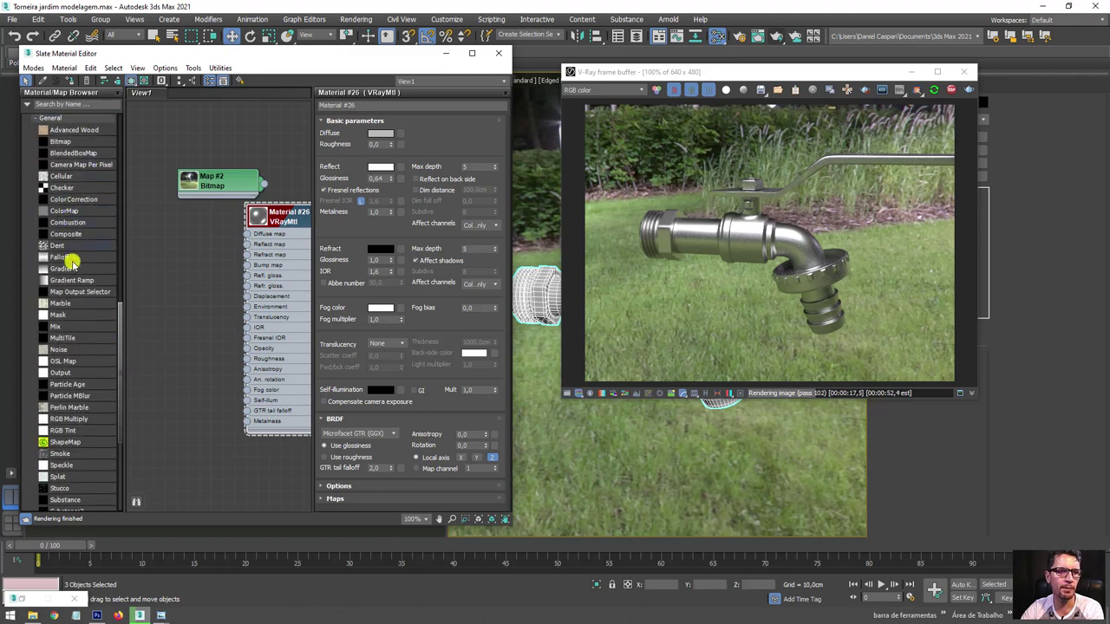
pyautogui.scroll(2, 89, 280)
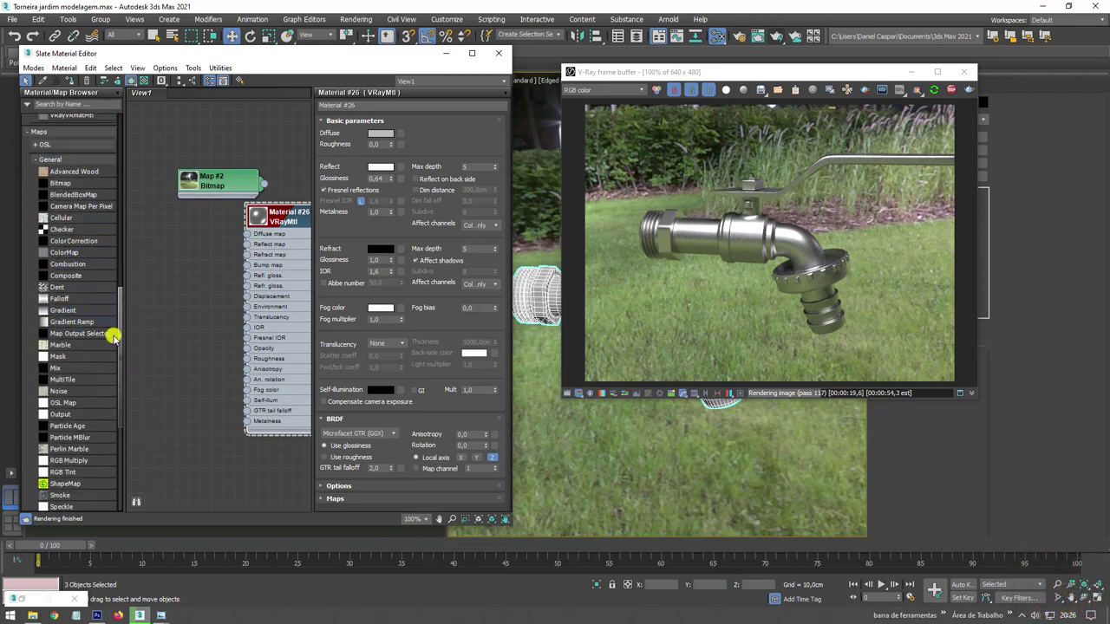
pyautogui.moveTo(122, 364); pyautogui.dragTo(118, 412)
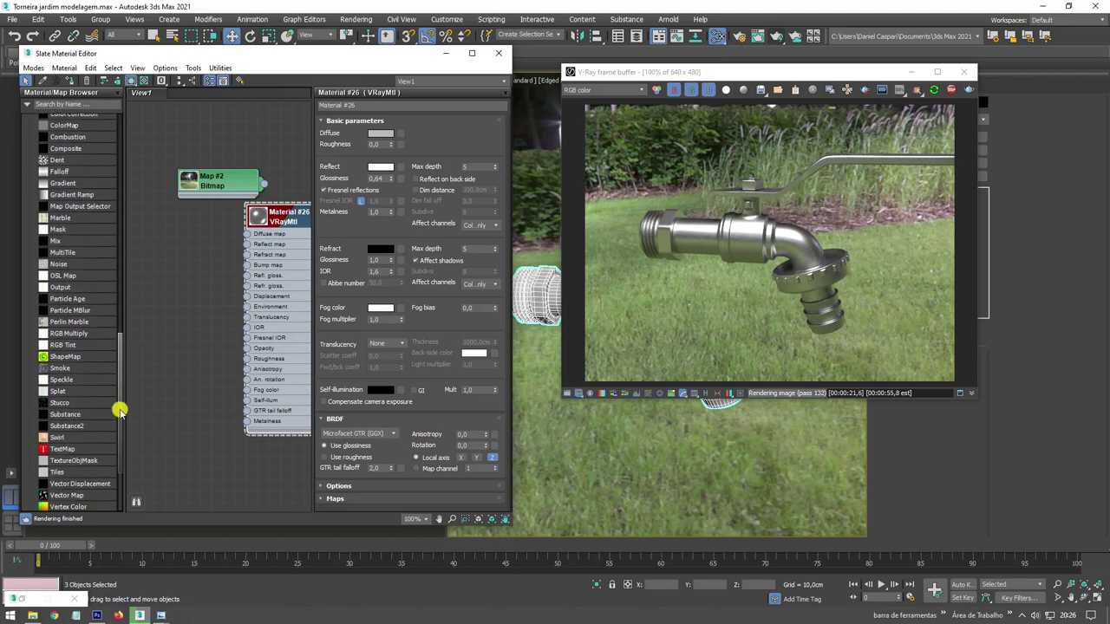
pyautogui.scroll(1, 91, 350)
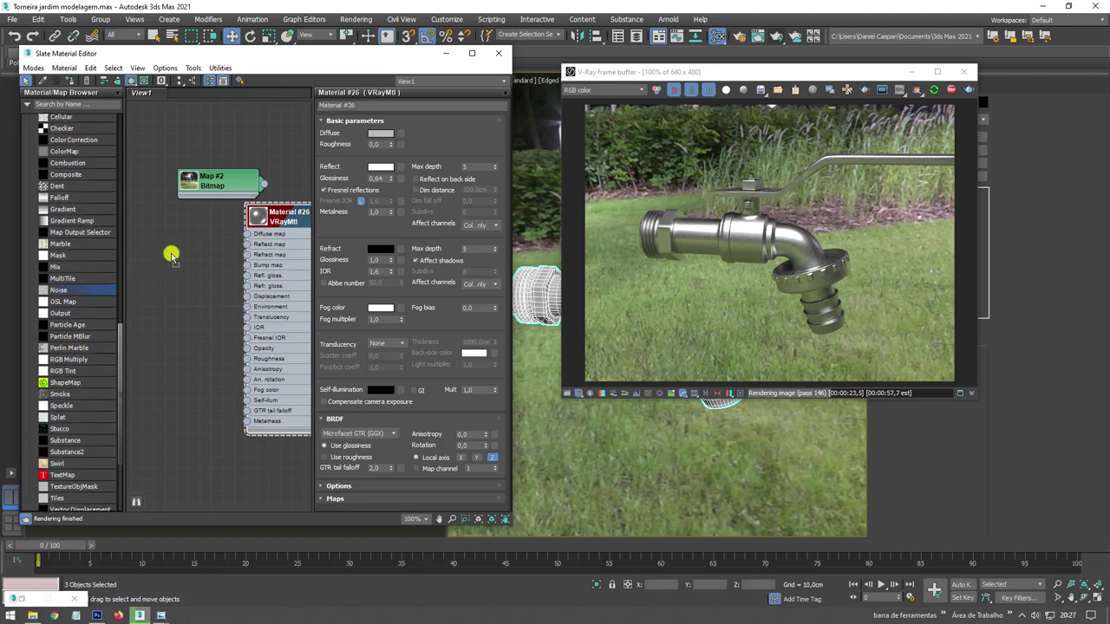
pyautogui.click(171, 255)
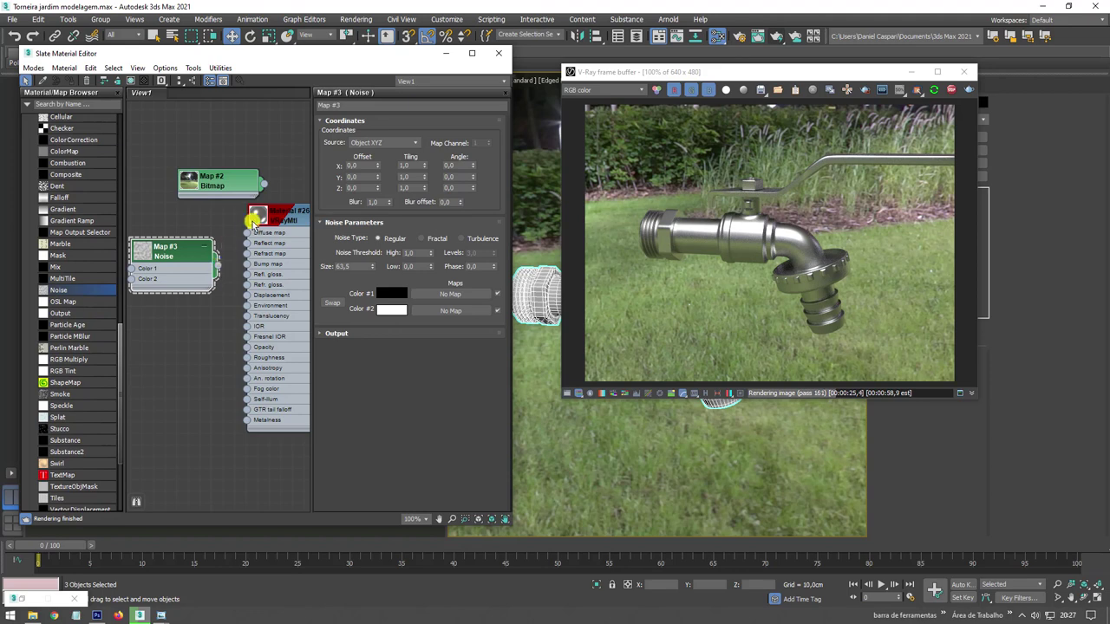
# Connect the Noise output to Material #26's Bump map input.
pyautogui.click(254, 221)
pyautogui.doubleClick(258, 218)
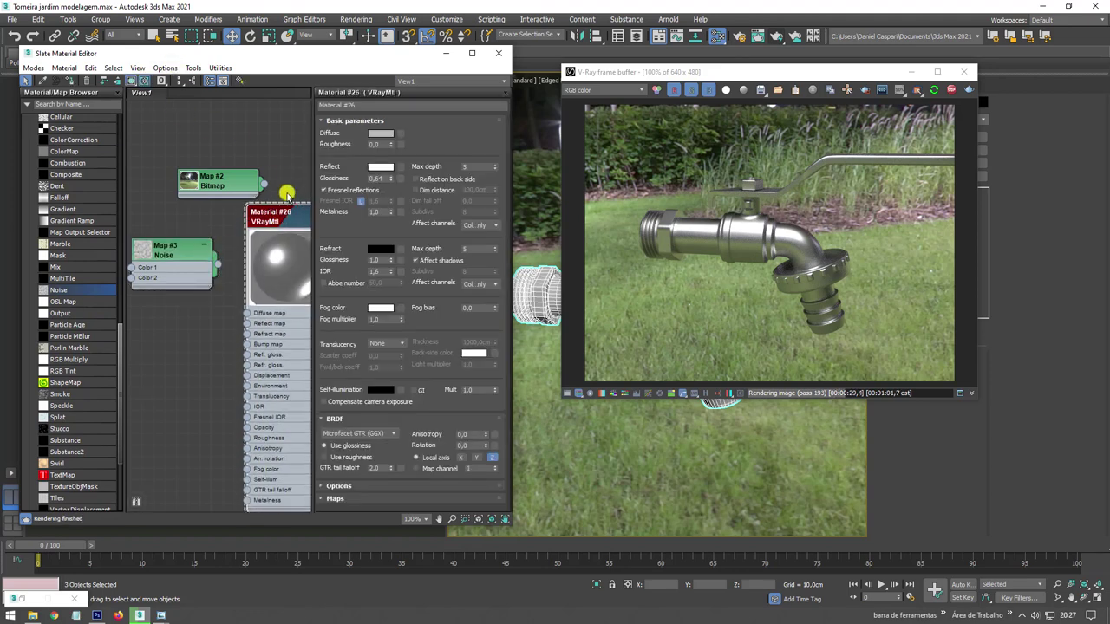
pyautogui.moveTo(286, 193); pyautogui.dragTo(280, 166, button='middle')
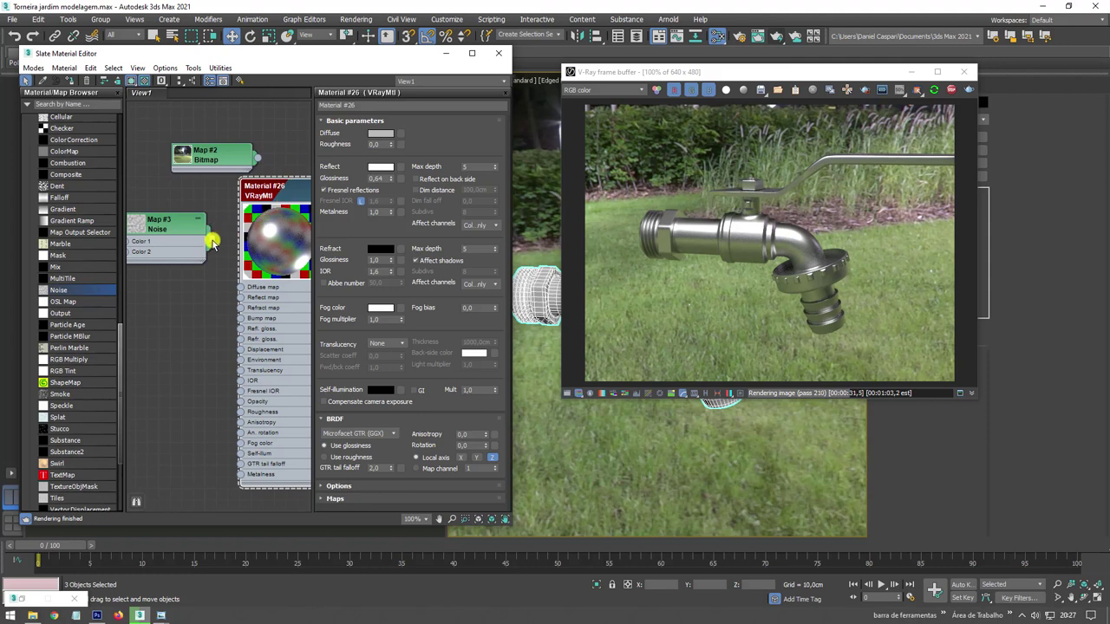
pyautogui.moveTo(221, 356)
pyautogui.mouseDown()
pyautogui.moveTo(209, 406)
pyautogui.moveTo(240, 318)
pyautogui.mouseUp()
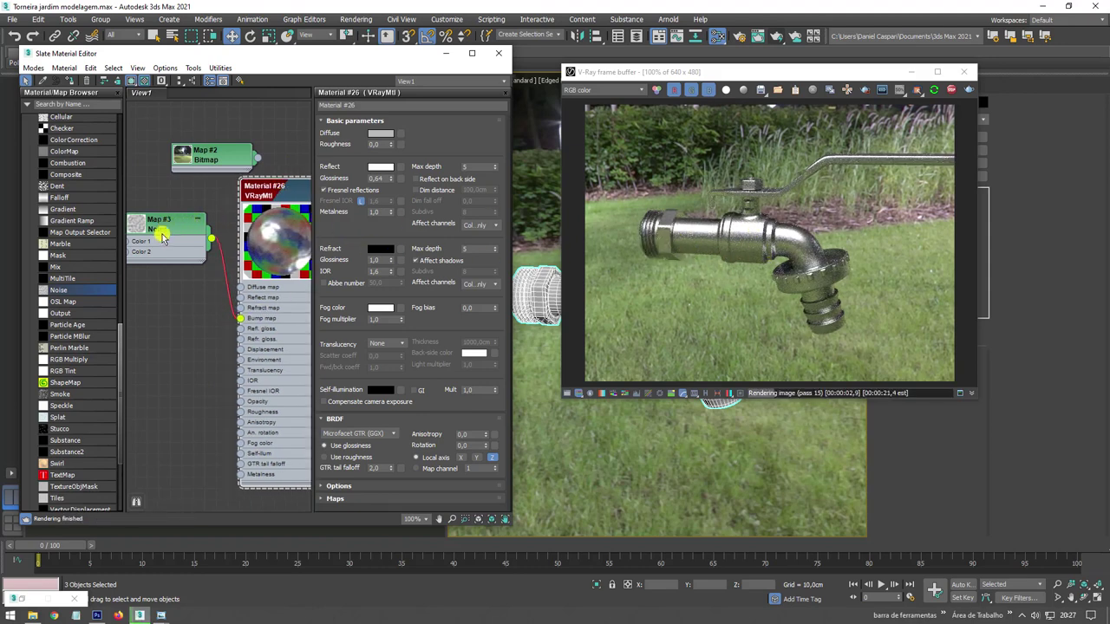
# Set the Noise map size to 32.5 with thresholds High 0.68 and Low 0.61.
pyautogui.scroll(3, 286, 245)
pyautogui.scroll(-3, 293, 243)
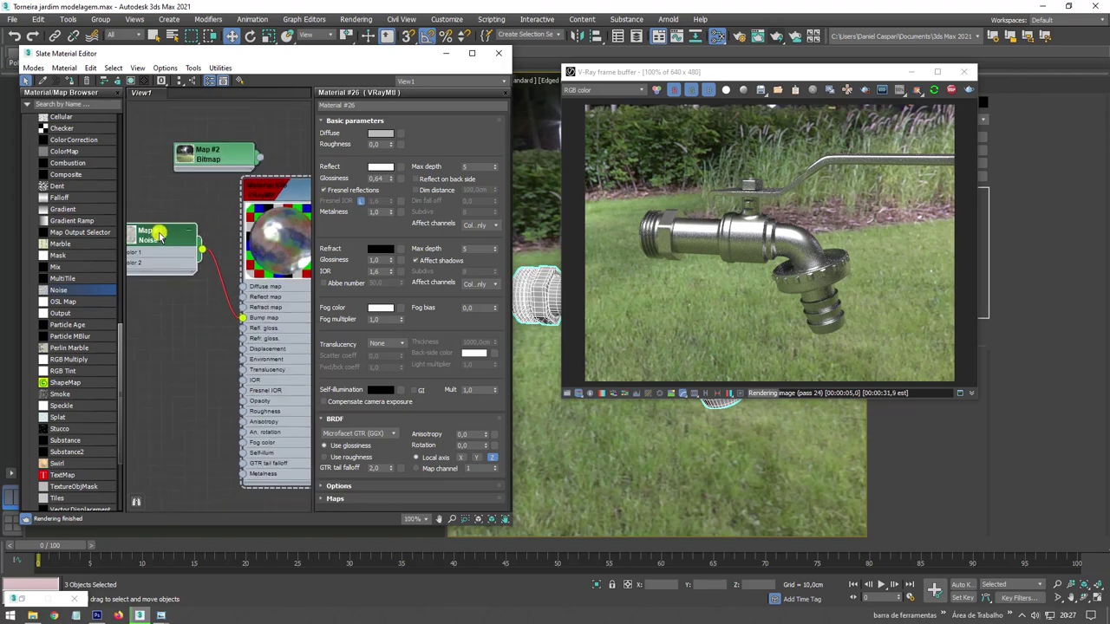
pyautogui.doubleClick(153, 235)
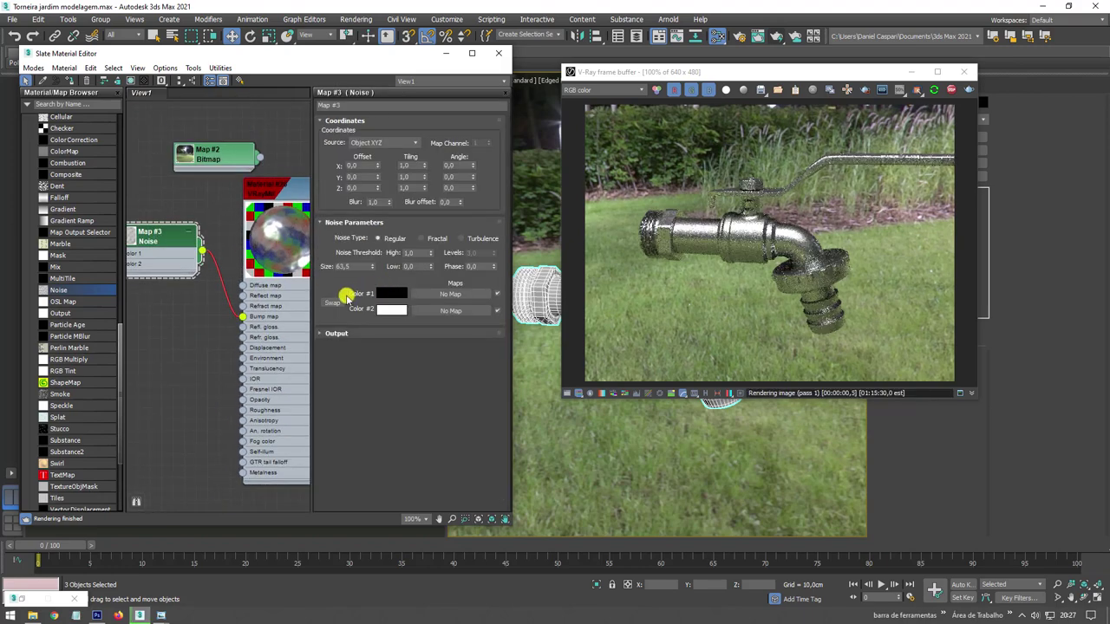
pyautogui.moveTo(373, 266); pyautogui.dragTo(373, 298)
pyautogui.moveTo(159, 235); pyautogui.dragTo(175, 228)
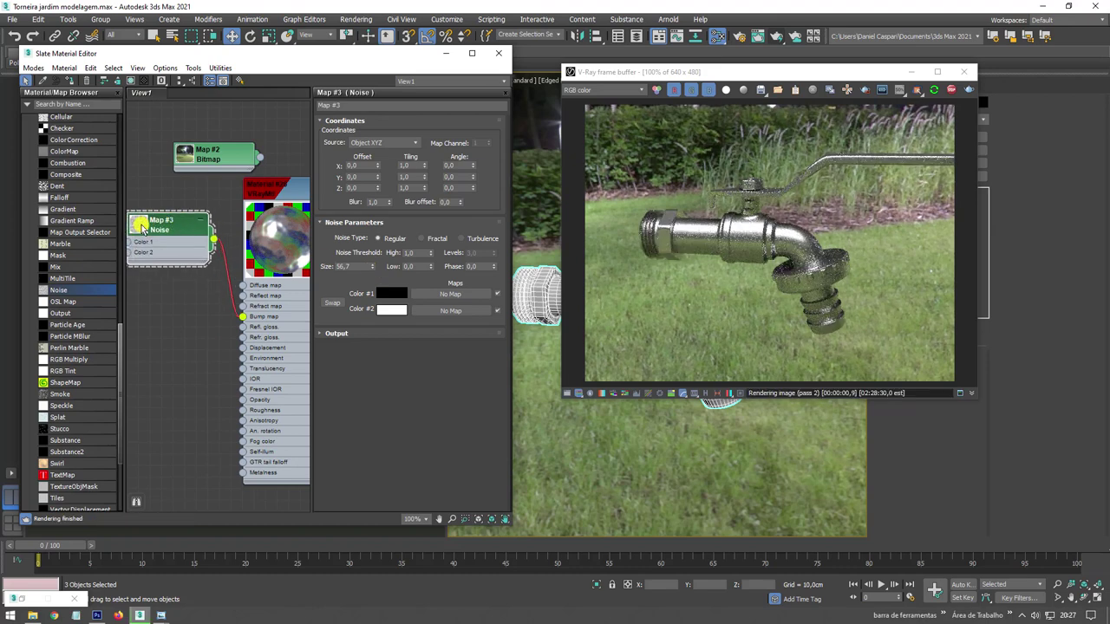
pyautogui.doubleClick(141, 227)
pyautogui.scroll(5, 176, 237)
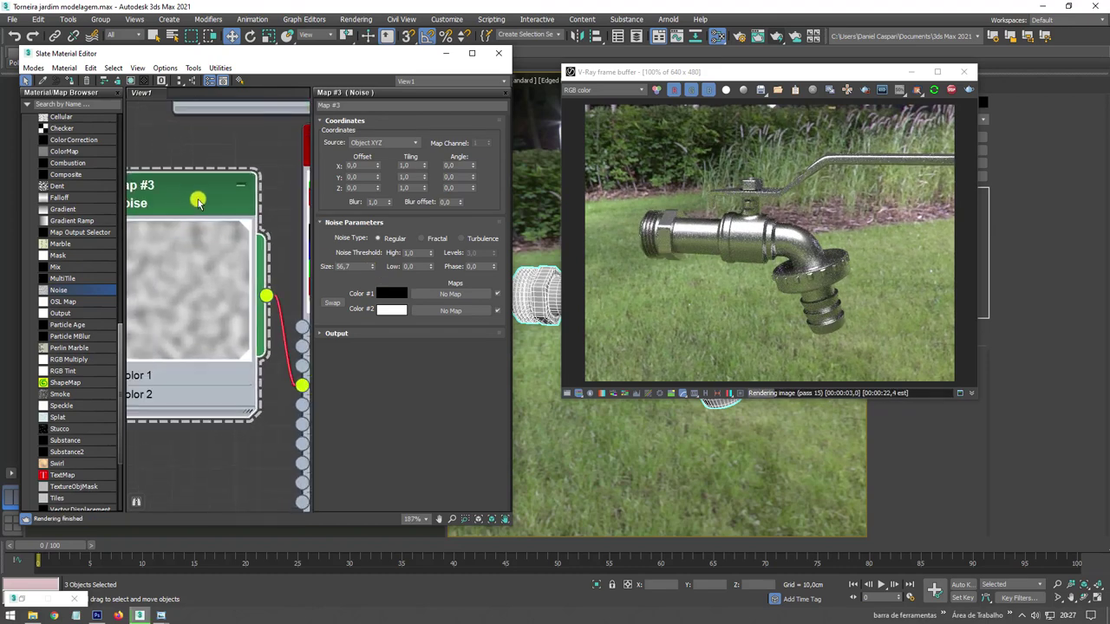
pyautogui.moveTo(430, 252)
pyautogui.mouseDown()
pyautogui.moveTo(431, 272)
pyautogui.moveTo(434, 257)
pyautogui.moveTo(374, 286)
pyautogui.moveTo(374, 268)
pyautogui.moveTo(384, 314)
pyautogui.mouseUp()
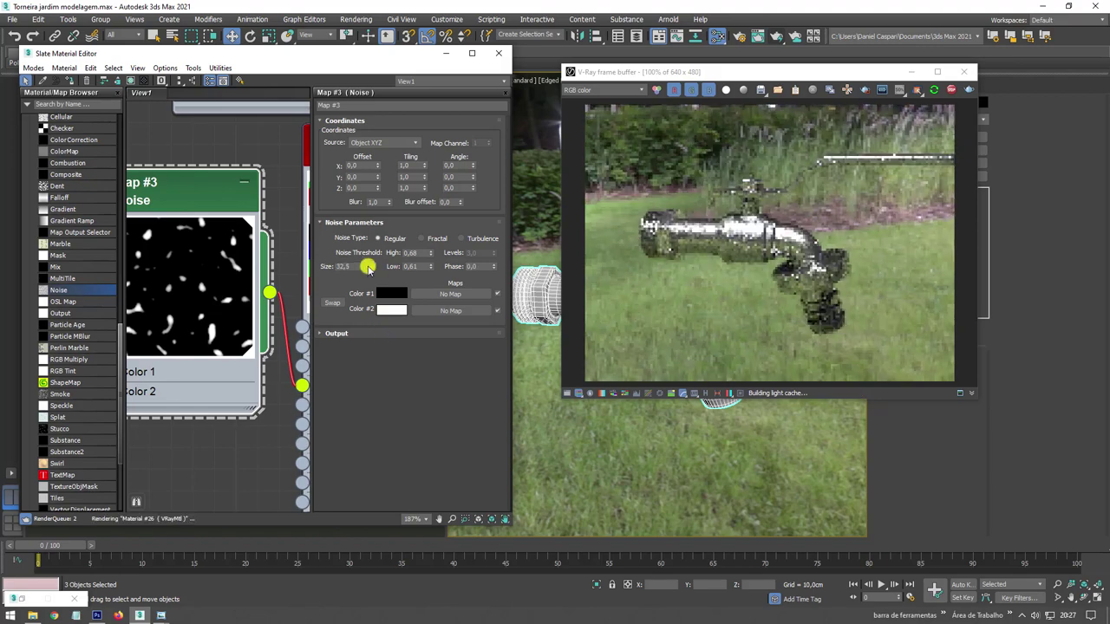
# Shrink the Noise size to 5.
pyautogui.moveTo(367, 268); pyautogui.dragTo(375, 312)
pyautogui.doubleClick(353, 266)
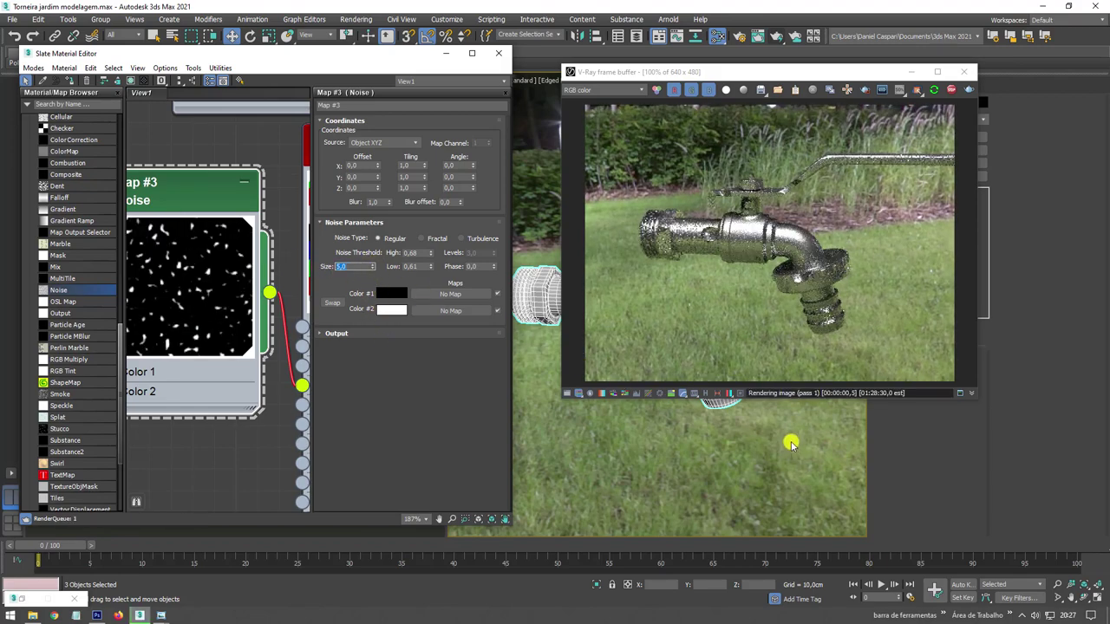
pyautogui.write('5')
pyautogui.press('Return')
pyautogui.scroll(2, 720, 235)
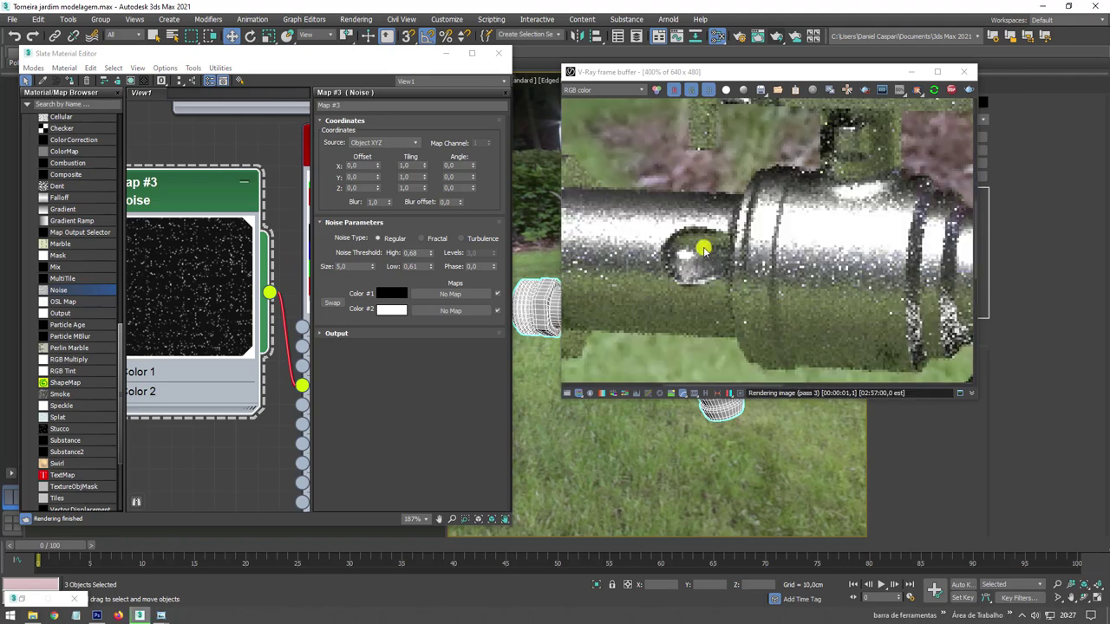
pyautogui.scroll(2, 703, 248)
pyautogui.scroll(1, 664, 255)
pyautogui.scroll(-2, 694, 301)
pyautogui.scroll(-3, 701, 293)
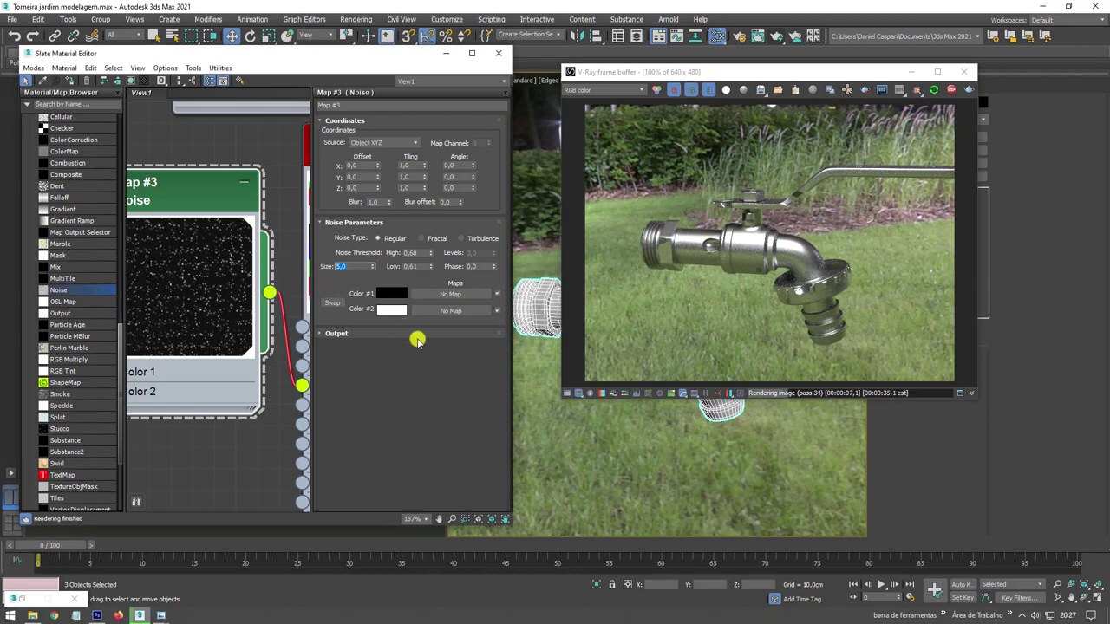
pyautogui.write('1')
# Reduce the Noise size to 1, then 0.5, and set the Low threshold to 0.2.
pyautogui.press('Return')
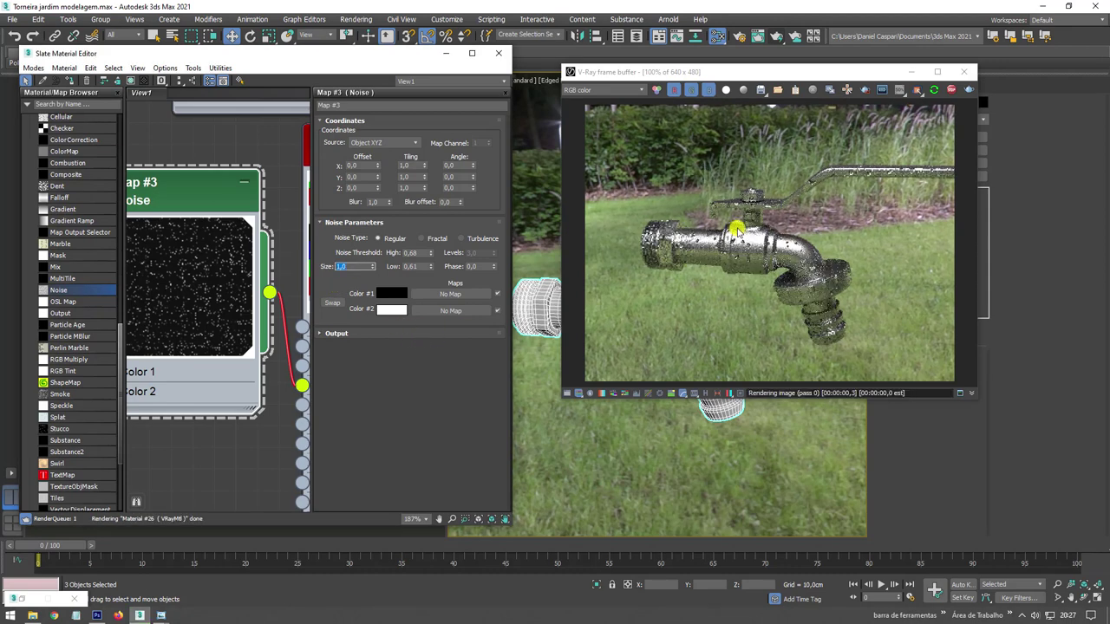
pyautogui.scroll(5, 737, 238)
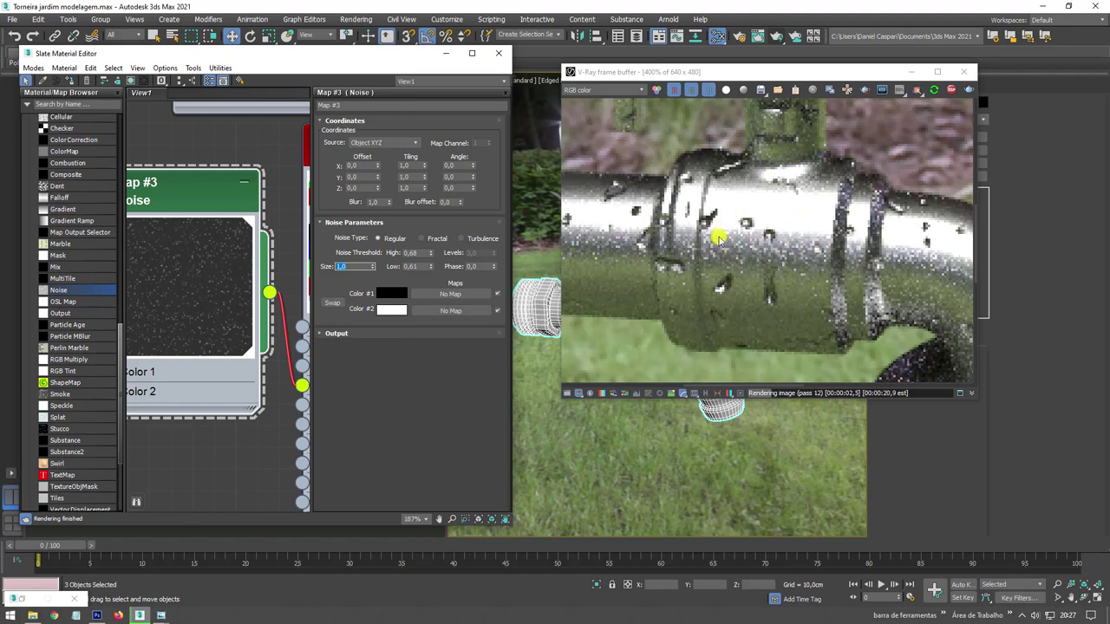
pyautogui.scroll(-2, 724, 247)
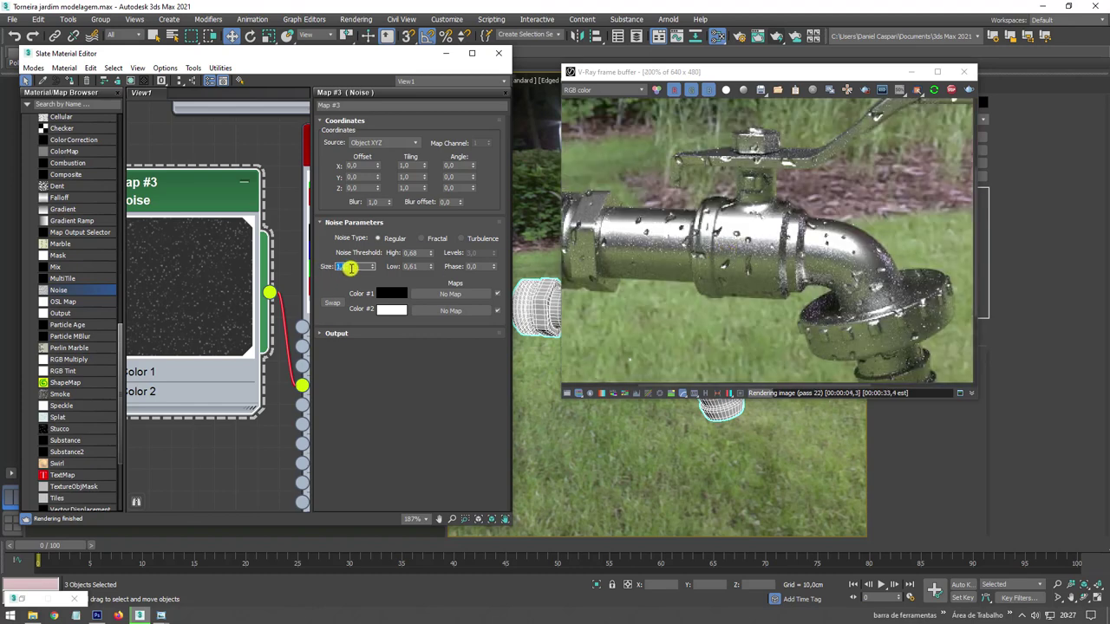
pyautogui.write('0,5')
pyautogui.press('Return')
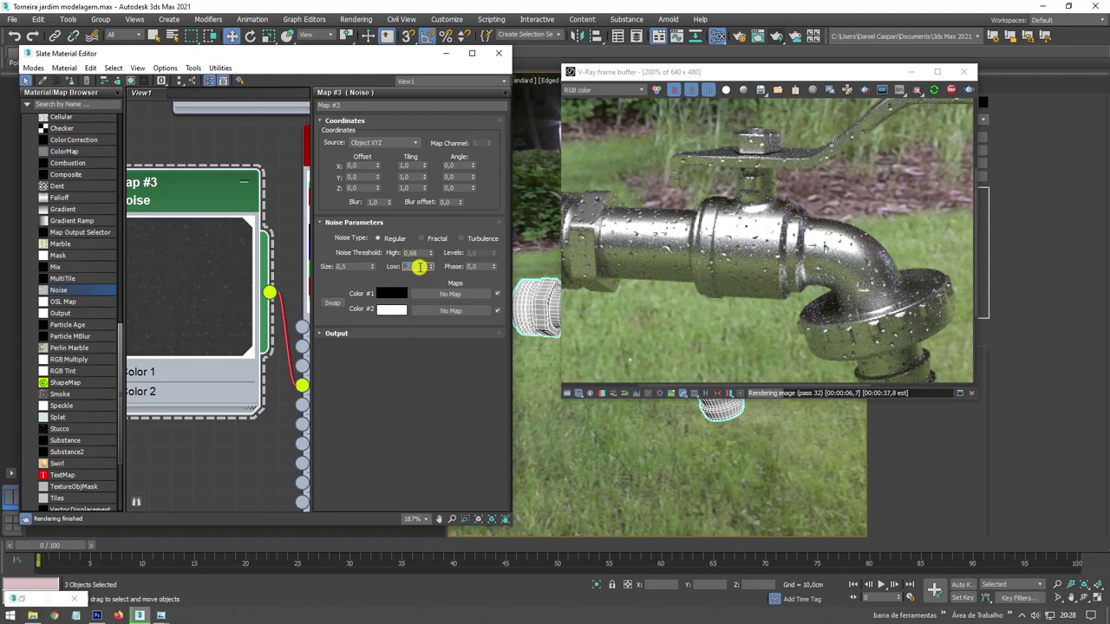
pyautogui.write('0,2')
pyautogui.press('Tab')
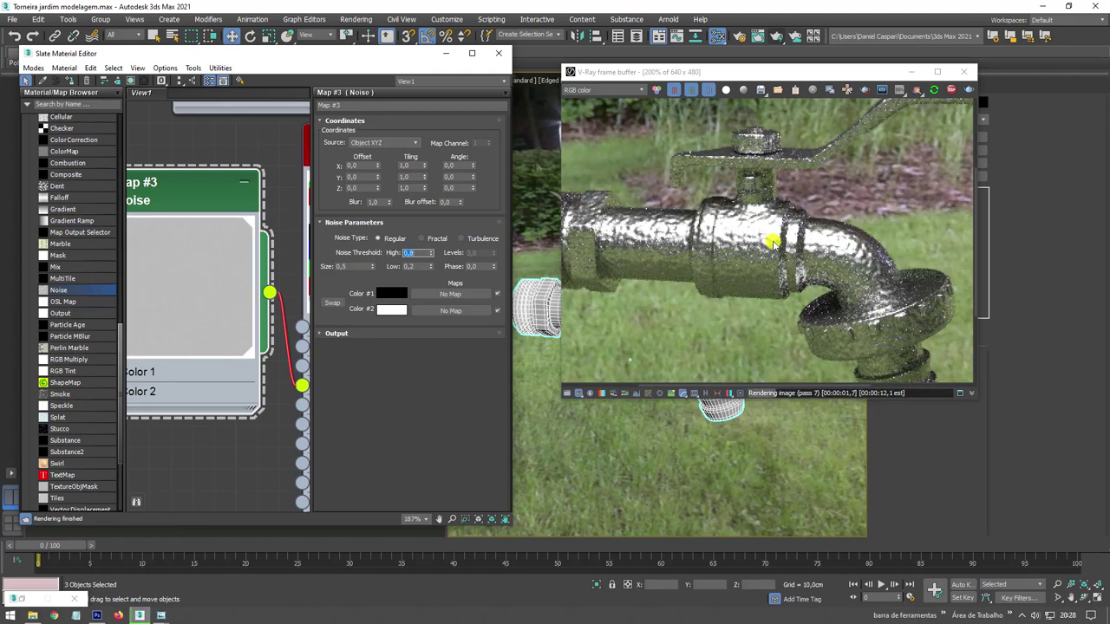
# Try Fractal, keep Regular noise type, and set the Noise size to 0.25.
pyautogui.scroll(-2, 774, 244)
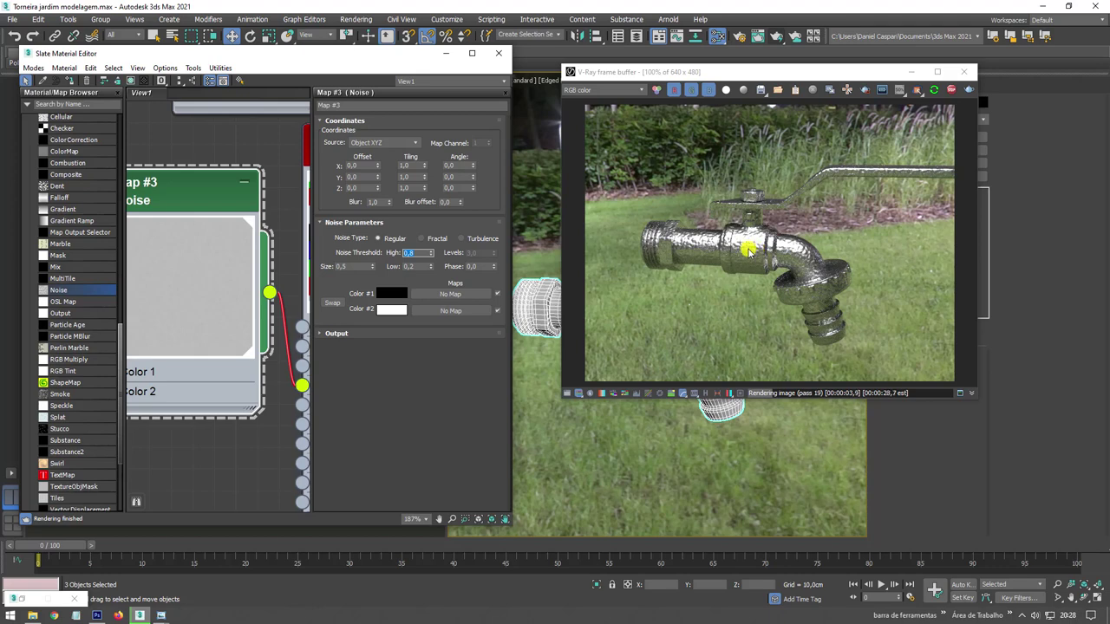
pyautogui.scroll(2, 748, 251)
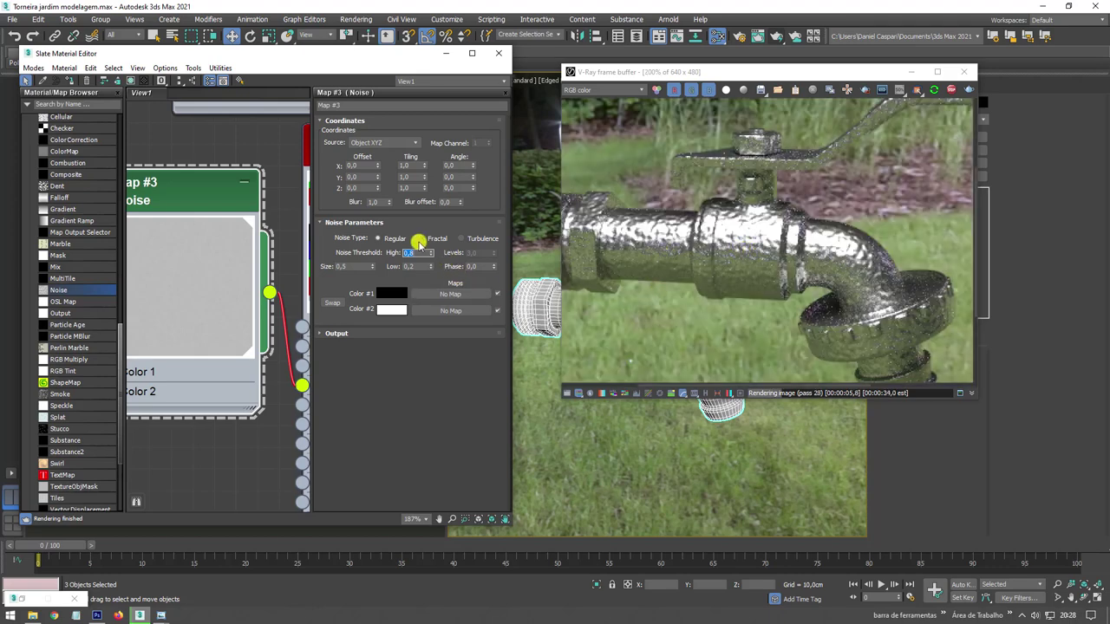
pyautogui.click(423, 239)
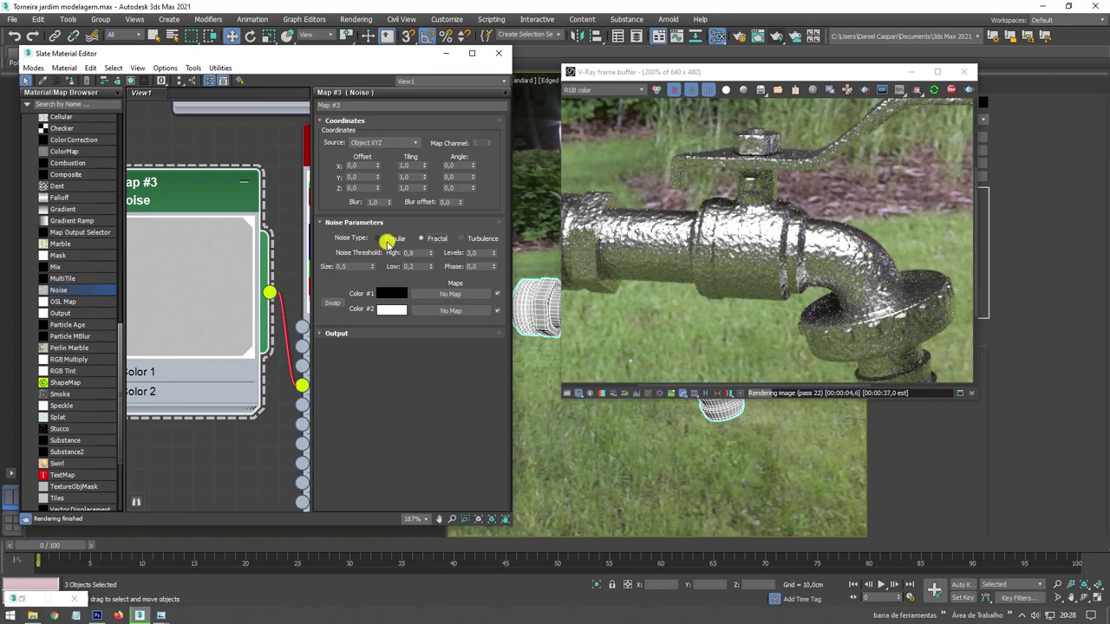
pyautogui.click(391, 239)
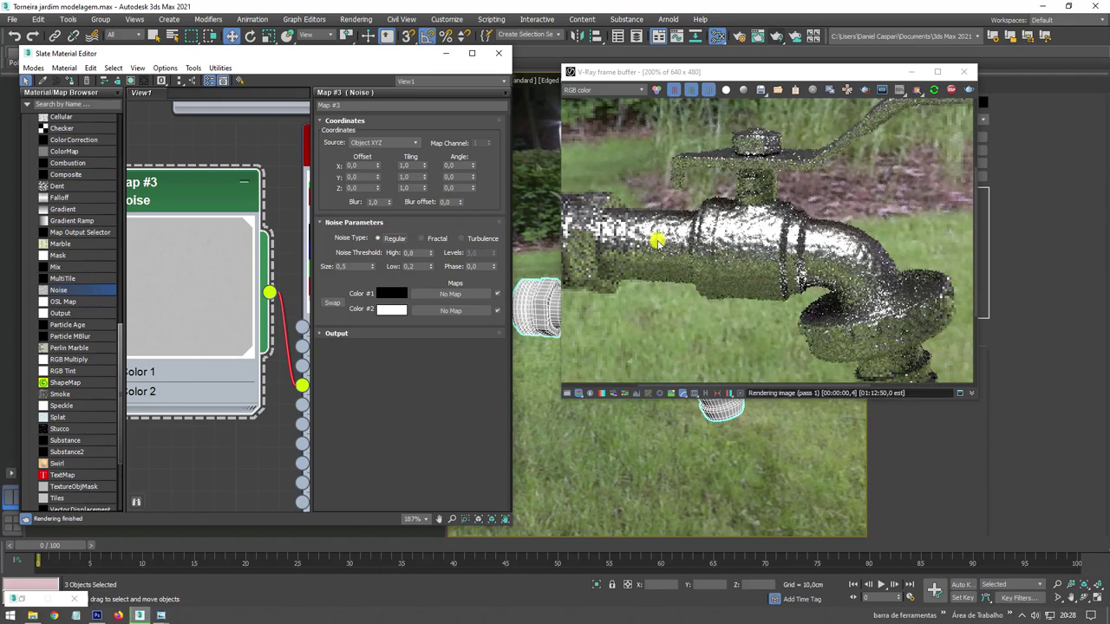
pyautogui.doubleClick(346, 266)
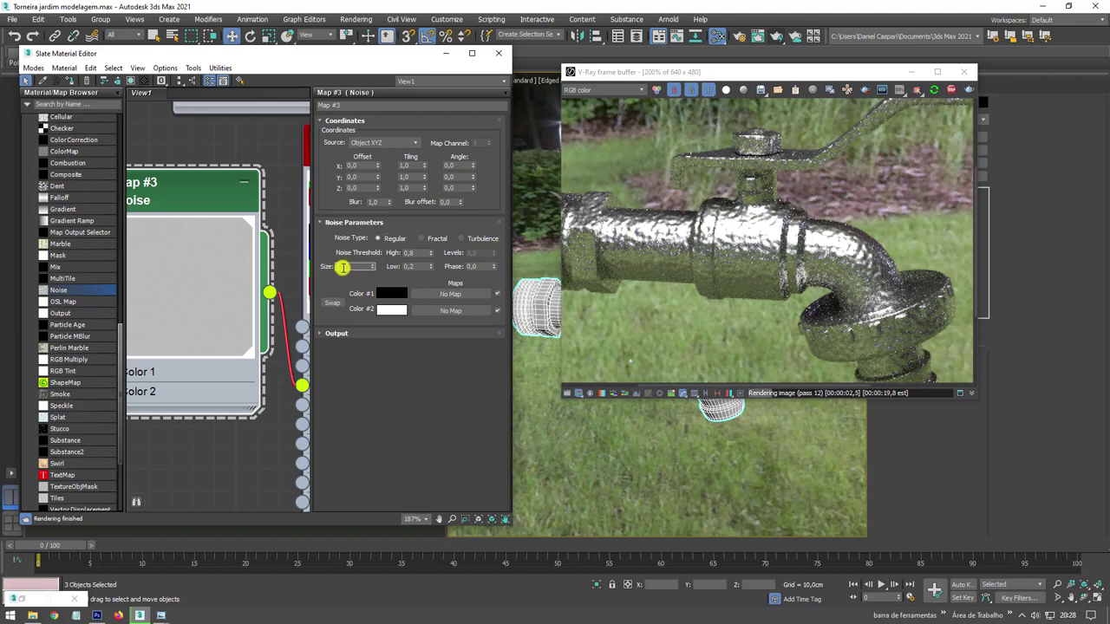
pyautogui.write('0,1')
pyautogui.press('Return')
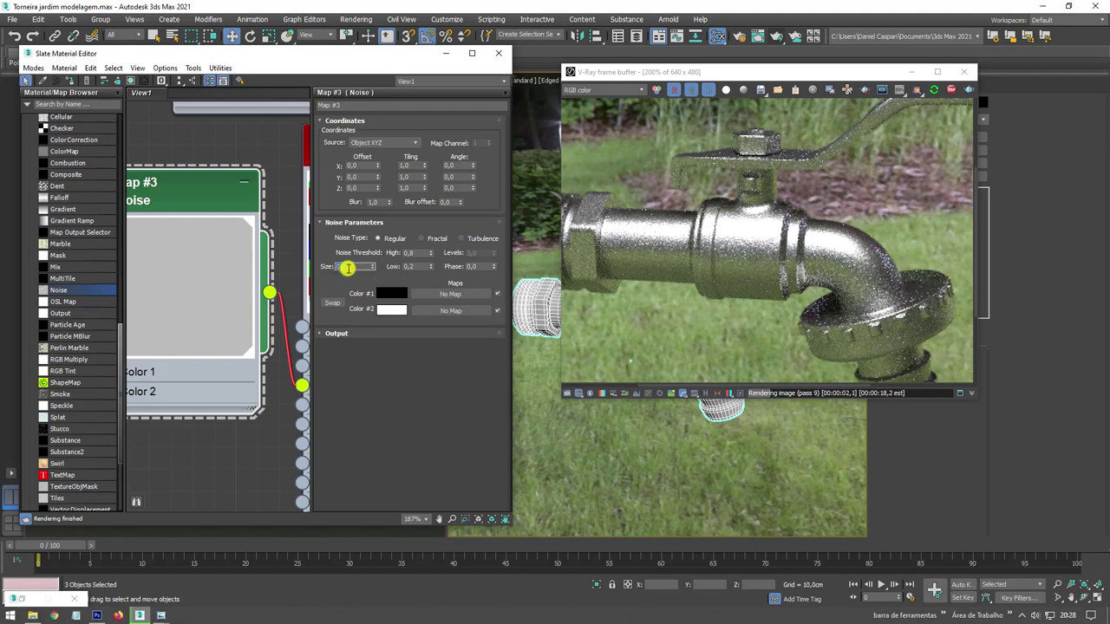
pyautogui.press('Return')
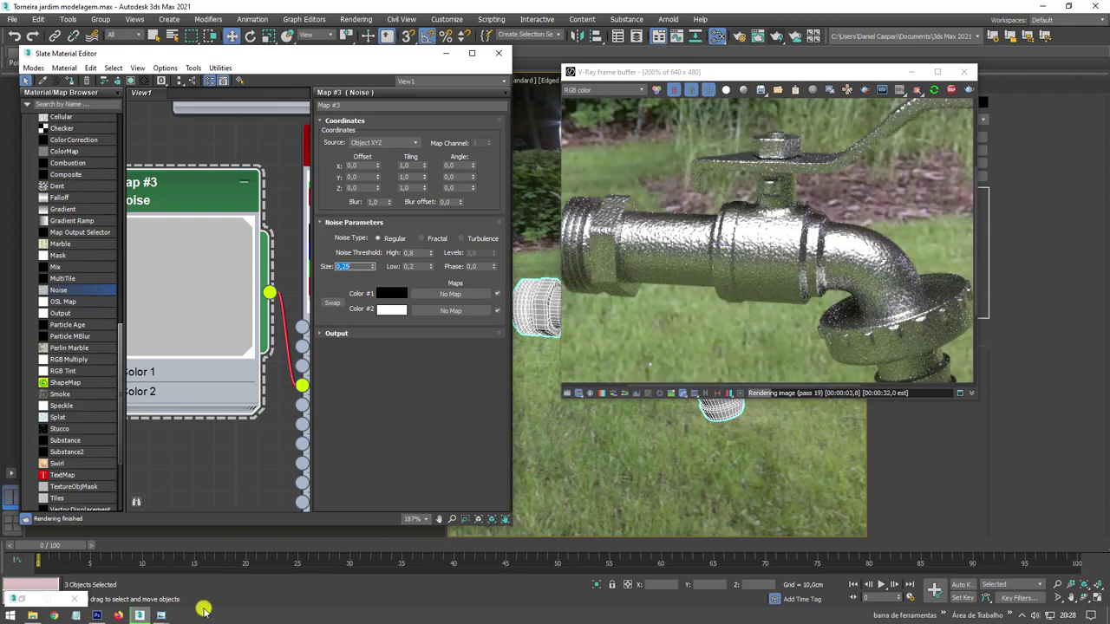
# Check the reference photo, then bring up Material #26's parameters.
pyautogui.moveTo(160, 615)
pyautogui.click(200, 564)
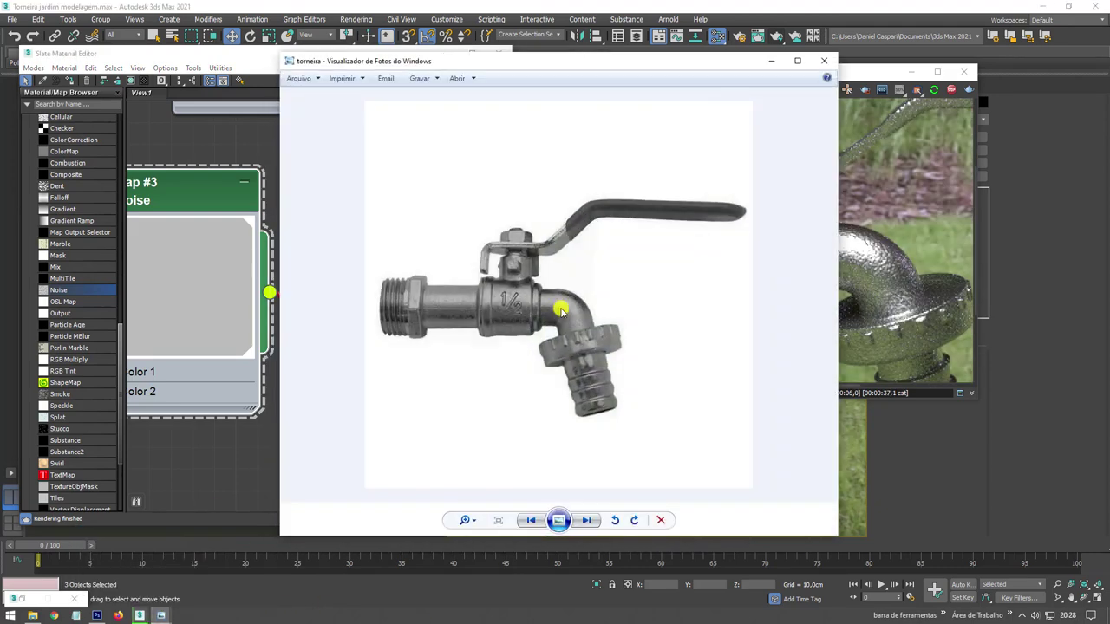
pyautogui.scroll(4, 425, 303)
pyautogui.scroll(-4, 391, 315)
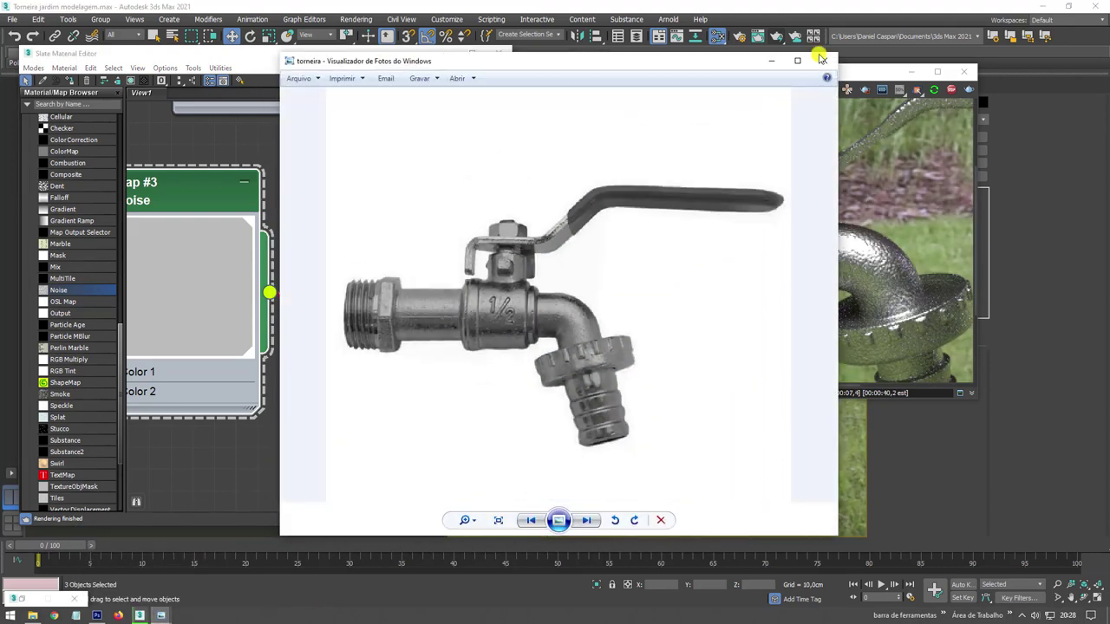
pyautogui.click(774, 61)
pyautogui.scroll(-3, 195, 217)
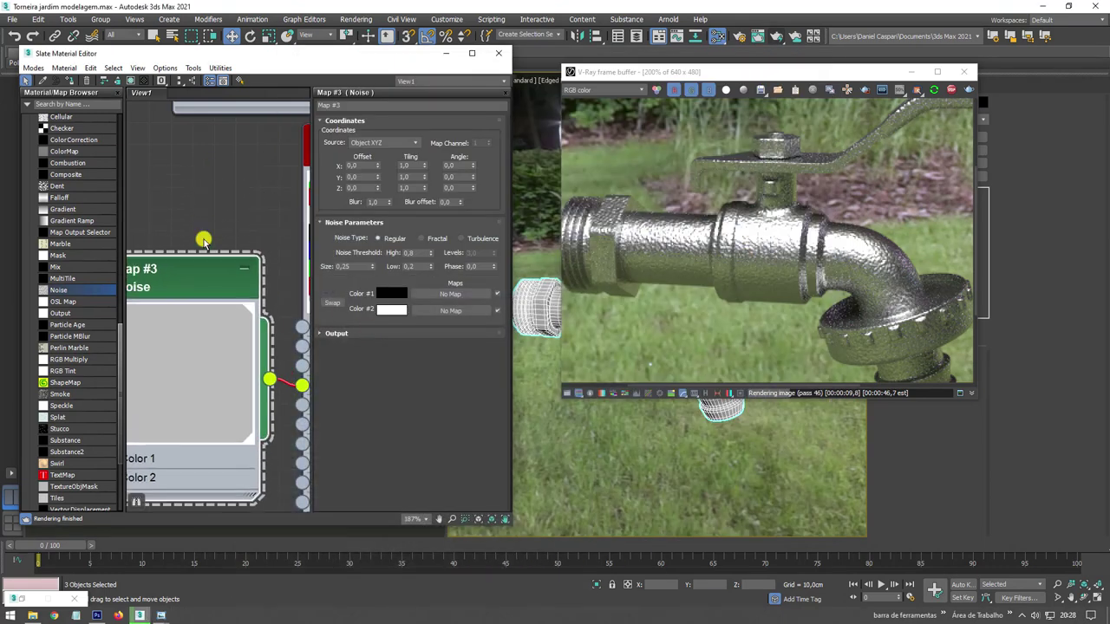
pyautogui.scroll(-3, 229, 203)
pyautogui.scroll(-2, 241, 201)
pyautogui.click(293, 187)
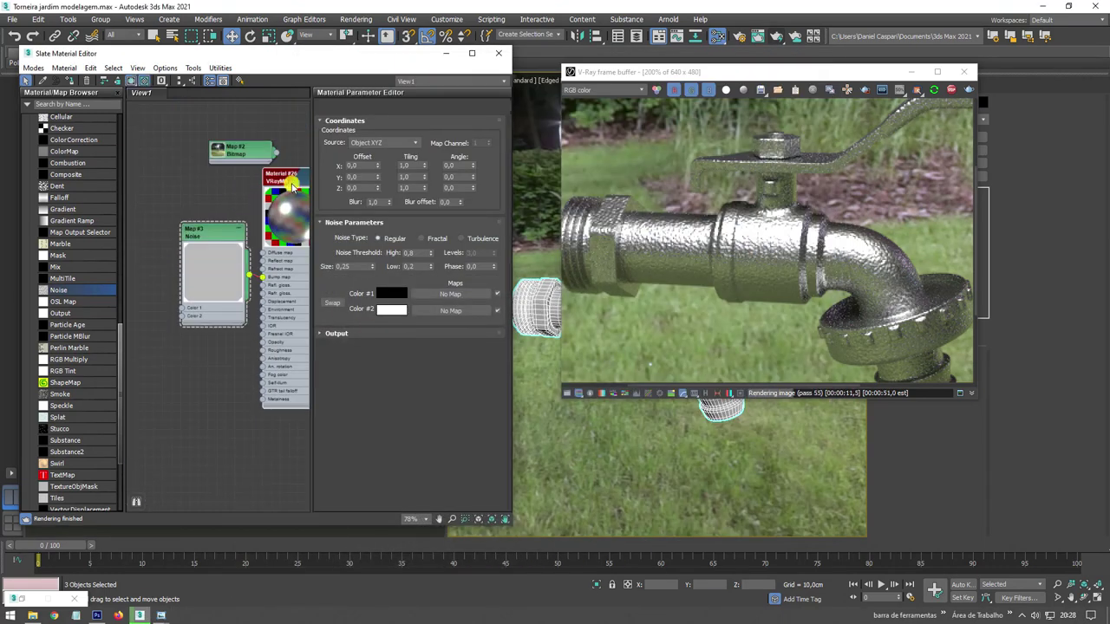
pyautogui.doubleClick(285, 182)
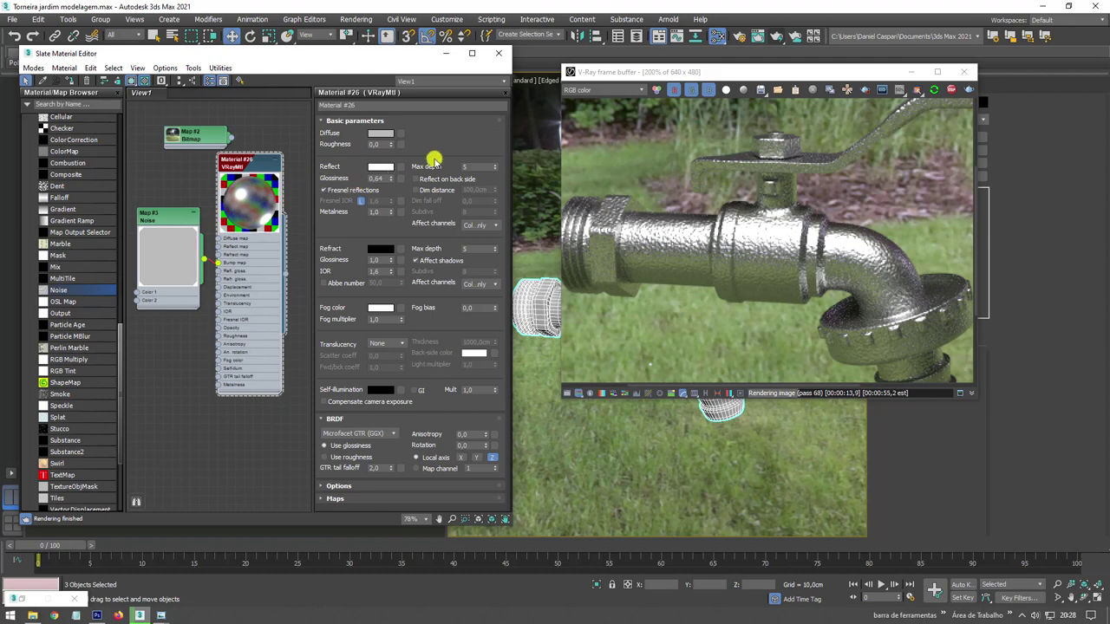
# Set the reflection colour to grey and metalness to 0.91, checking the render from new angles.
pyautogui.click(378, 165)
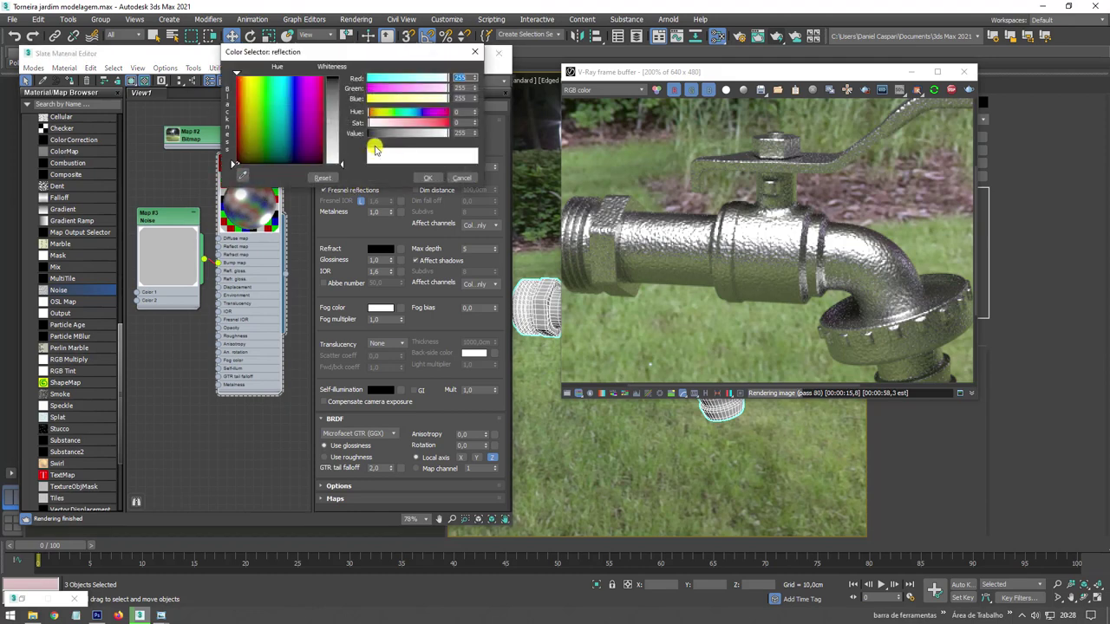
pyautogui.moveTo(341, 164); pyautogui.dragTo(342, 101)
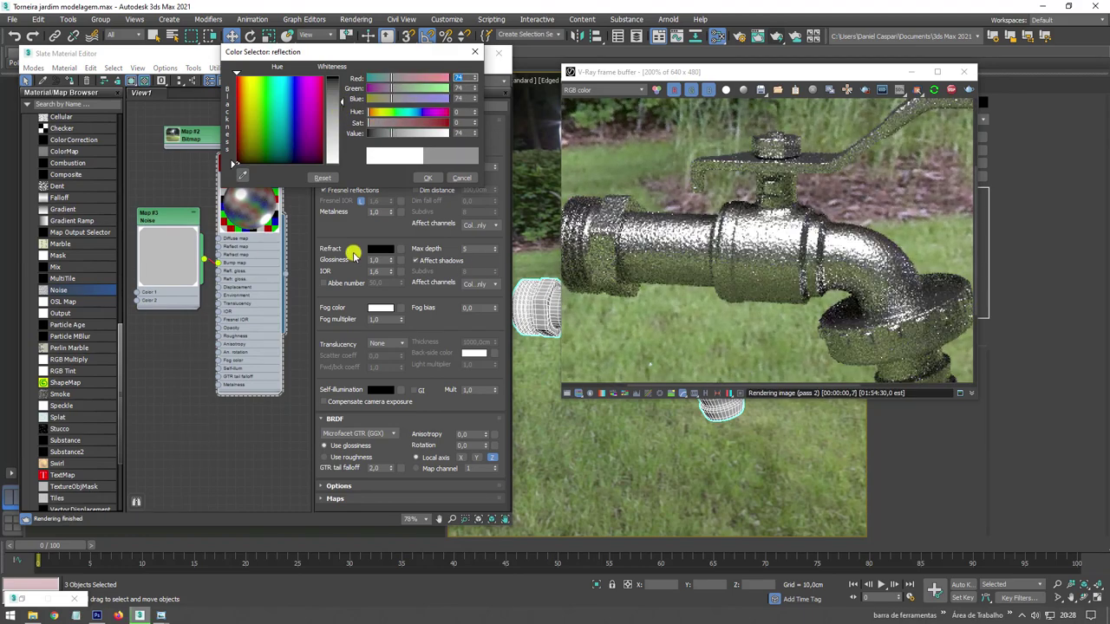
pyautogui.click(428, 178)
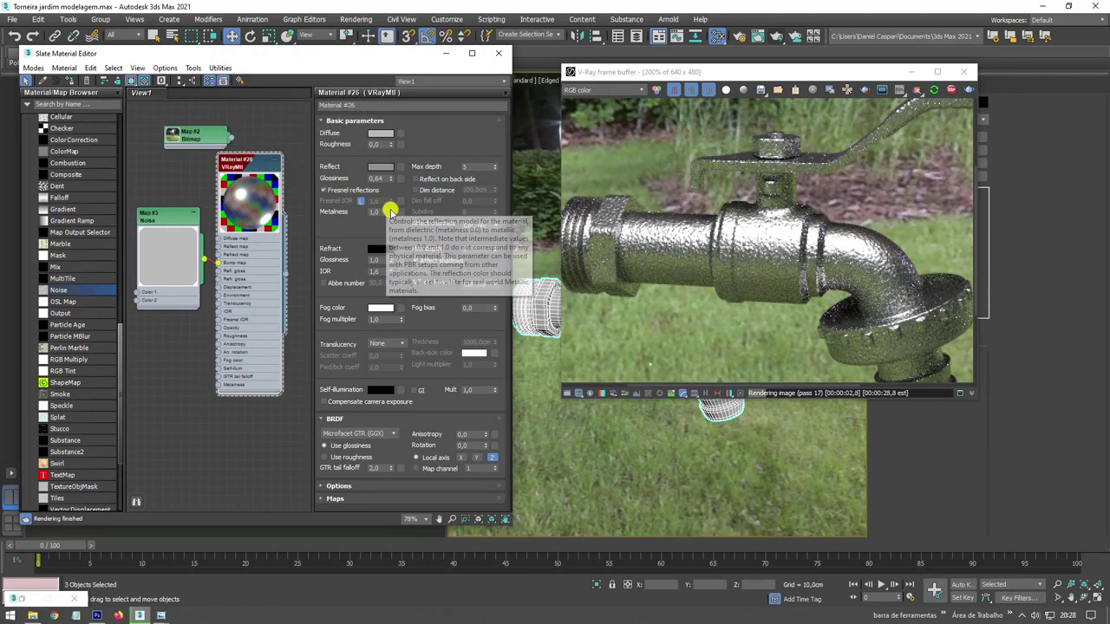
pyautogui.moveTo(389, 214); pyautogui.dragTo(391, 217)
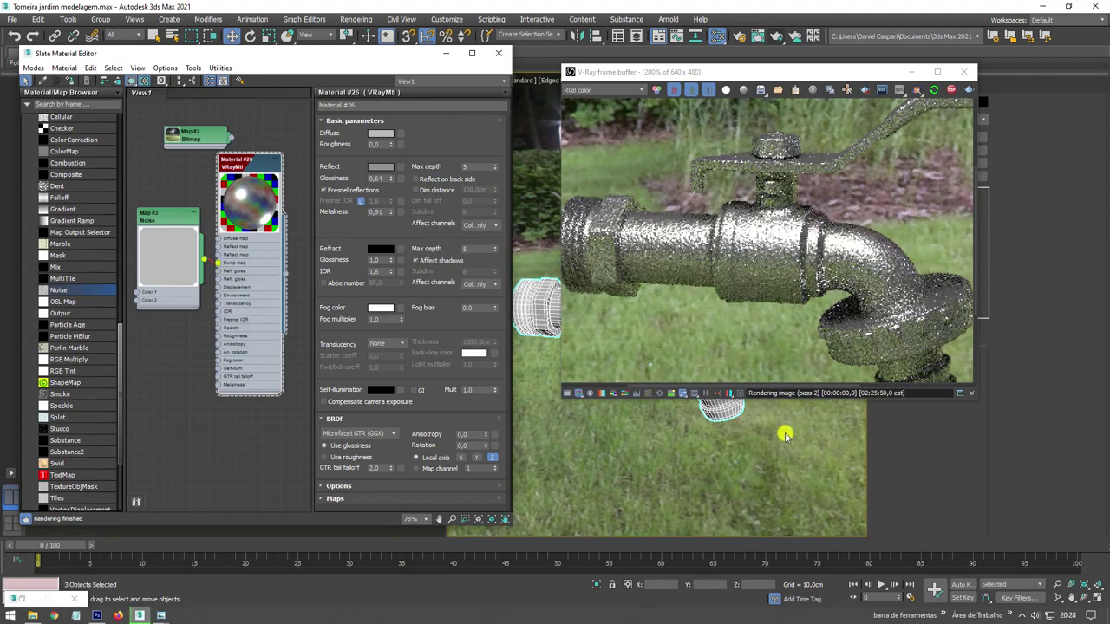
pyautogui.moveTo(830, 436)
pyautogui.keyDown('alt'); pyautogui.mouseDown(button='middle')
pyautogui.moveTo(788, 453)
pyautogui.moveTo(779, 350)
pyautogui.mouseUp(button='middle'); pyautogui.keyUp('alt')
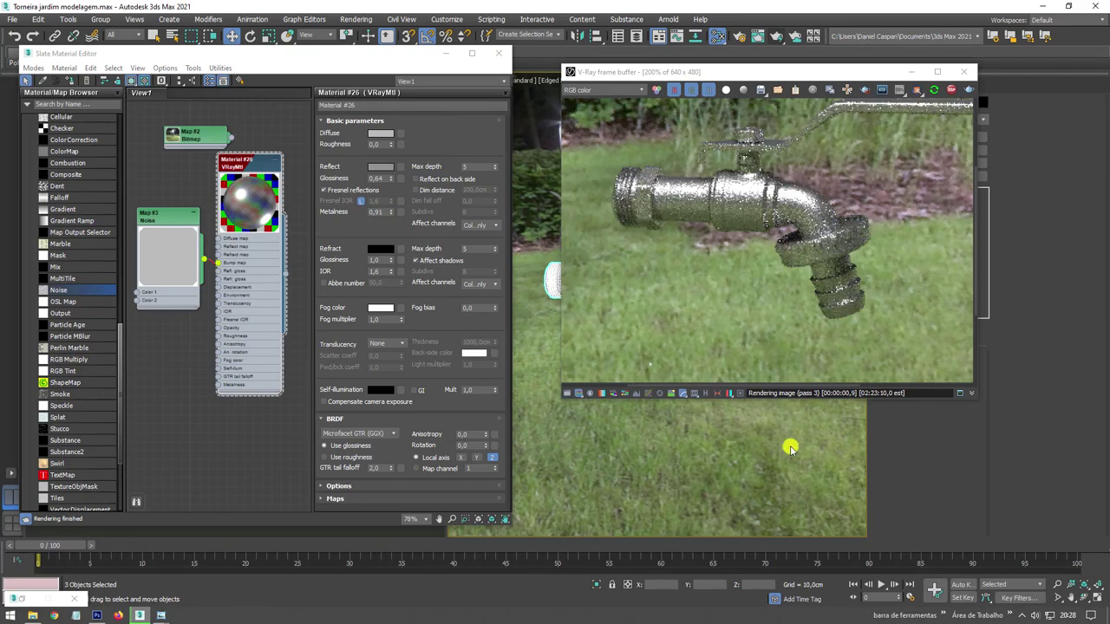
pyautogui.moveTo(788, 446)
pyautogui.keyDown('alt'); pyautogui.mouseDown(button='middle')
pyautogui.moveTo(775, 462)
pyautogui.moveTo(702, 463)
pyautogui.moveTo(756, 475)
pyautogui.moveTo(696, 477)
pyautogui.moveTo(709, 468)
pyautogui.moveTo(820, 474)
pyautogui.moveTo(810, 478)
pyautogui.moveTo(795, 459)
pyautogui.moveTo(774, 516)
pyautogui.moveTo(738, 520)
pyautogui.mouseUp(button='middle'); pyautogui.keyUp('alt')
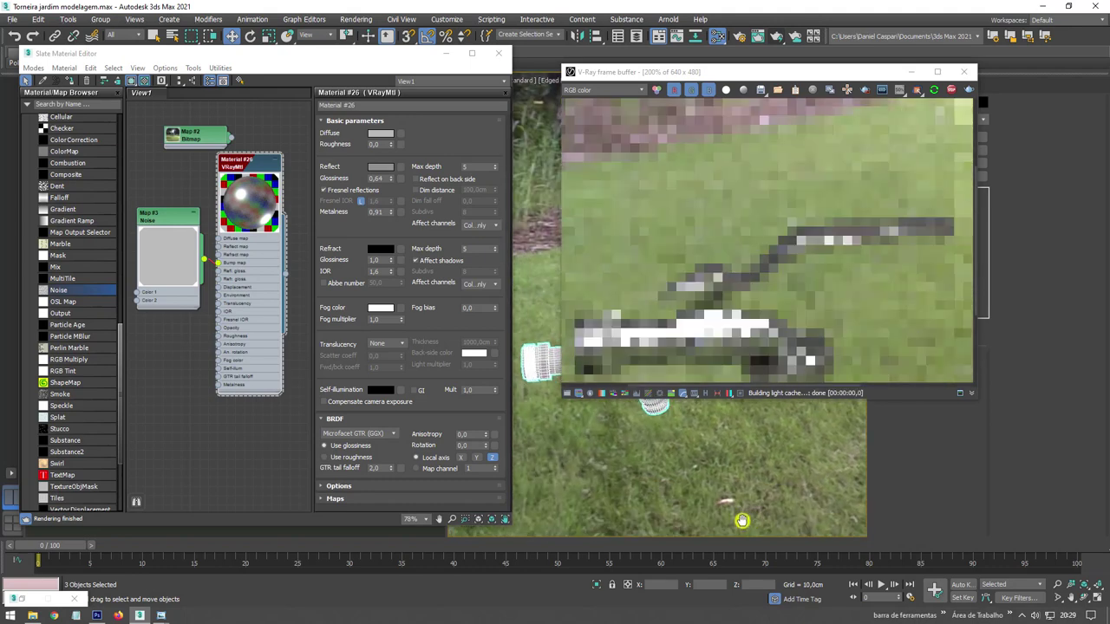
pyautogui.moveTo(264, 191); pyautogui.dragTo(265, 217)
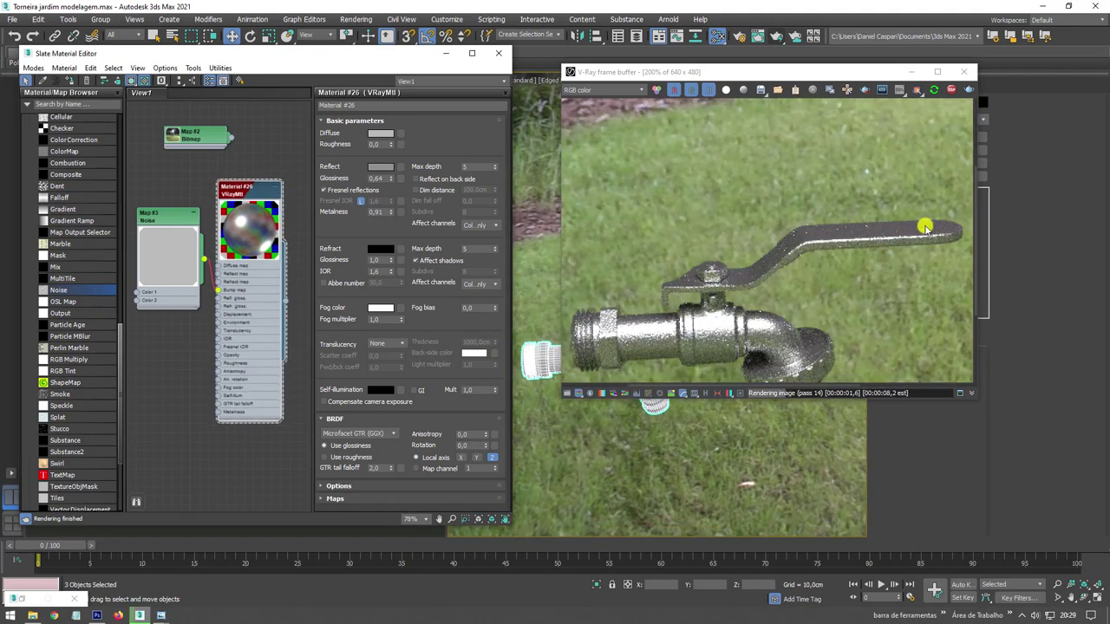
# Add a new VRayMtl node, Material #27, to the Slate view.
pyautogui.click(910, 71)
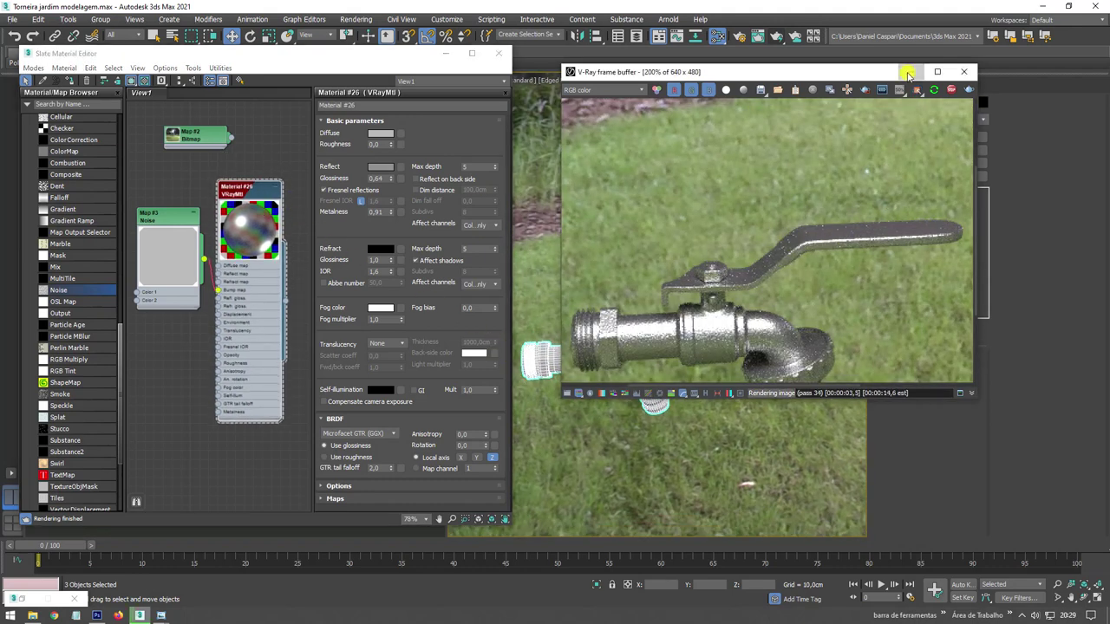
pyautogui.scroll(3, 711, 284)
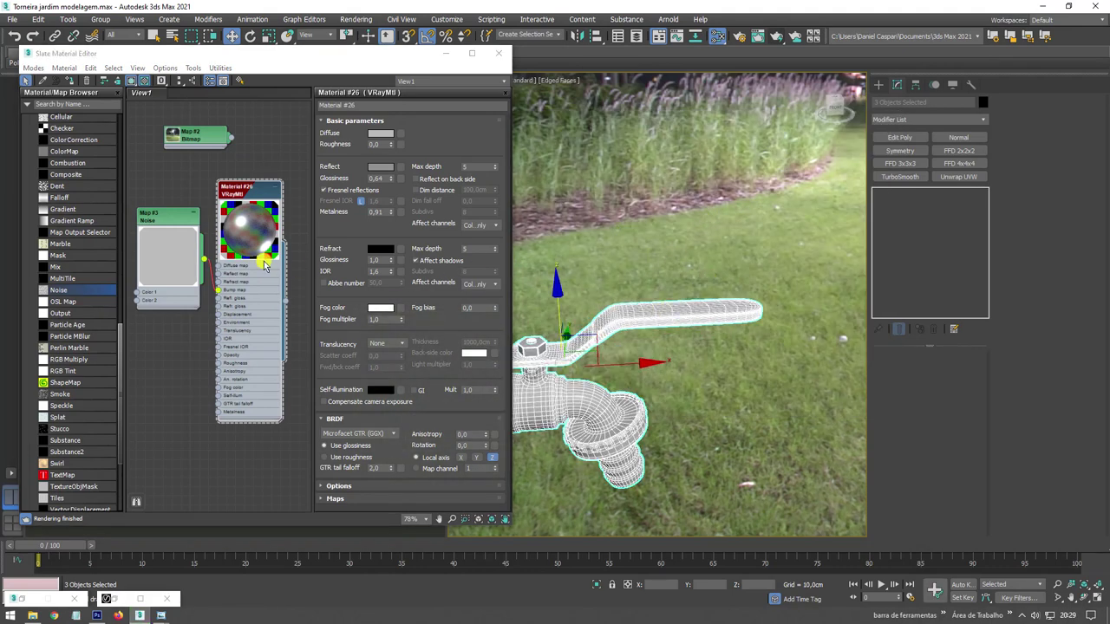
pyautogui.scroll(-3, 264, 264)
pyautogui.scroll(-1, 254, 221)
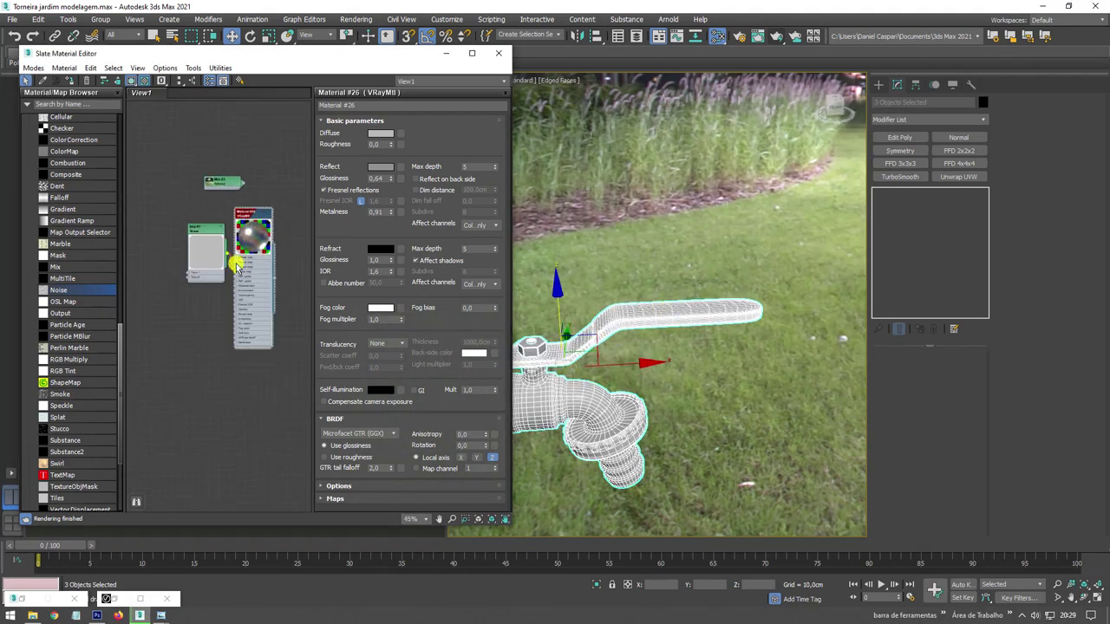
pyautogui.moveTo(236, 267); pyautogui.dragTo(195, 209, button='middle')
pyautogui.moveTo(118, 375); pyautogui.dragTo(118, 208)
pyautogui.moveTo(54, 287); pyautogui.dragTo(239, 305)
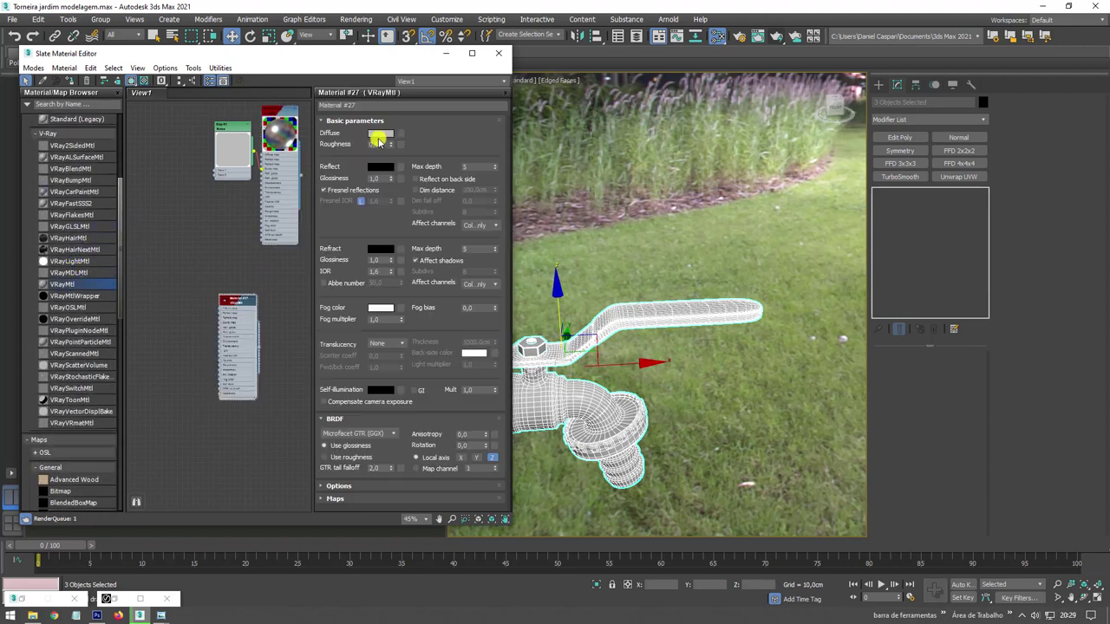
# Give Material #27 a dark red diffuse colour.
pyautogui.click(380, 134)
pyautogui.moveTo(408, 124); pyautogui.dragTo(422, 130)
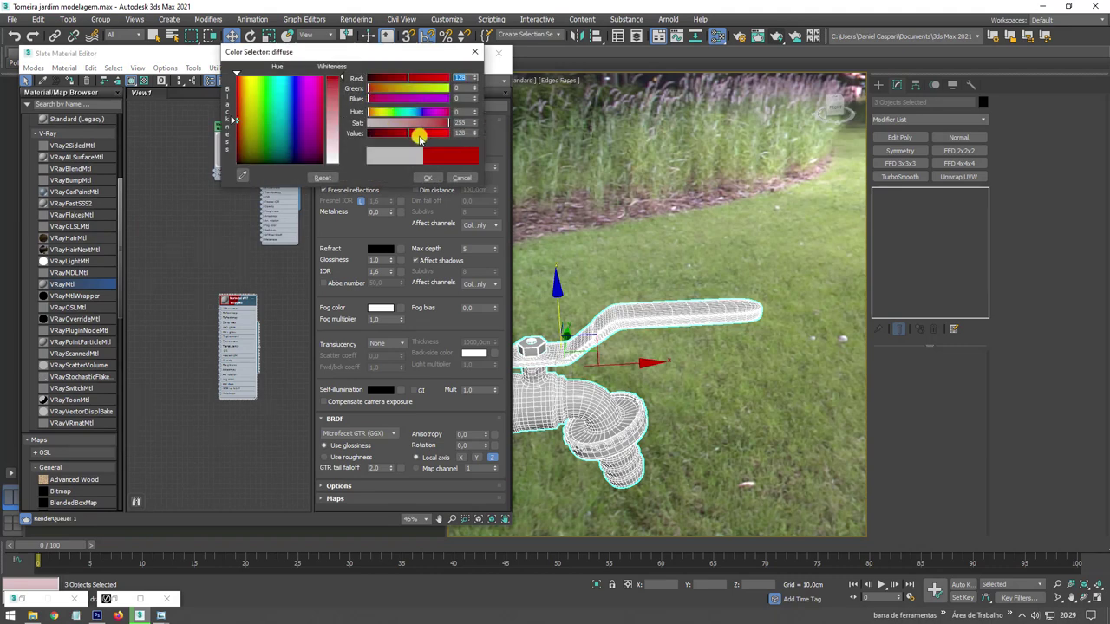
pyautogui.click(427, 177)
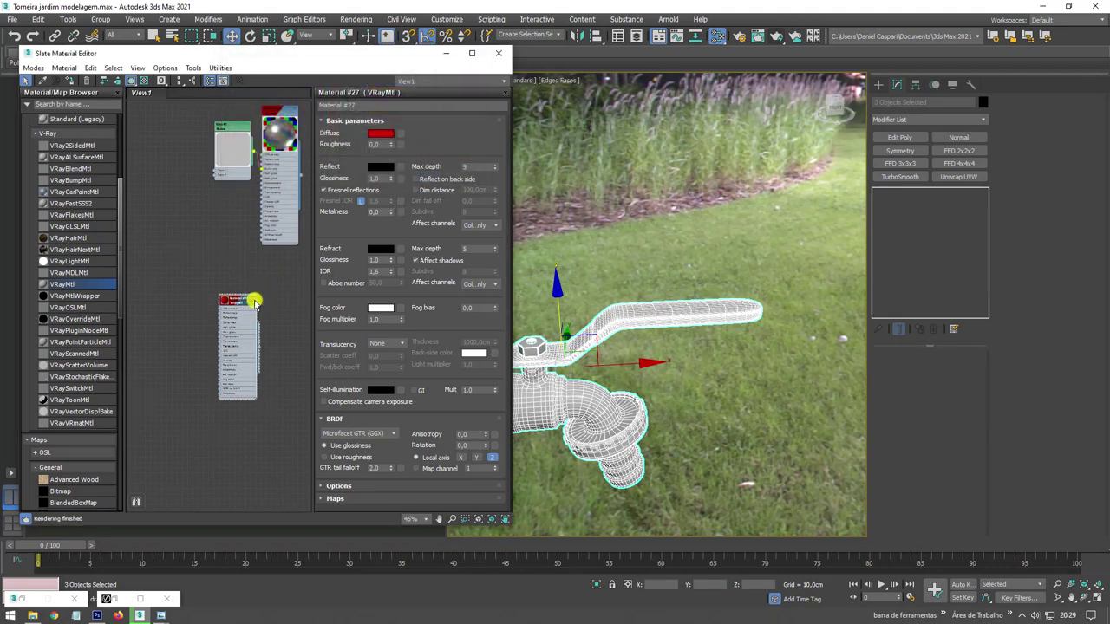
pyautogui.moveTo(254, 302); pyautogui.dragTo(276, 296)
pyautogui.scroll(2, 714, 341)
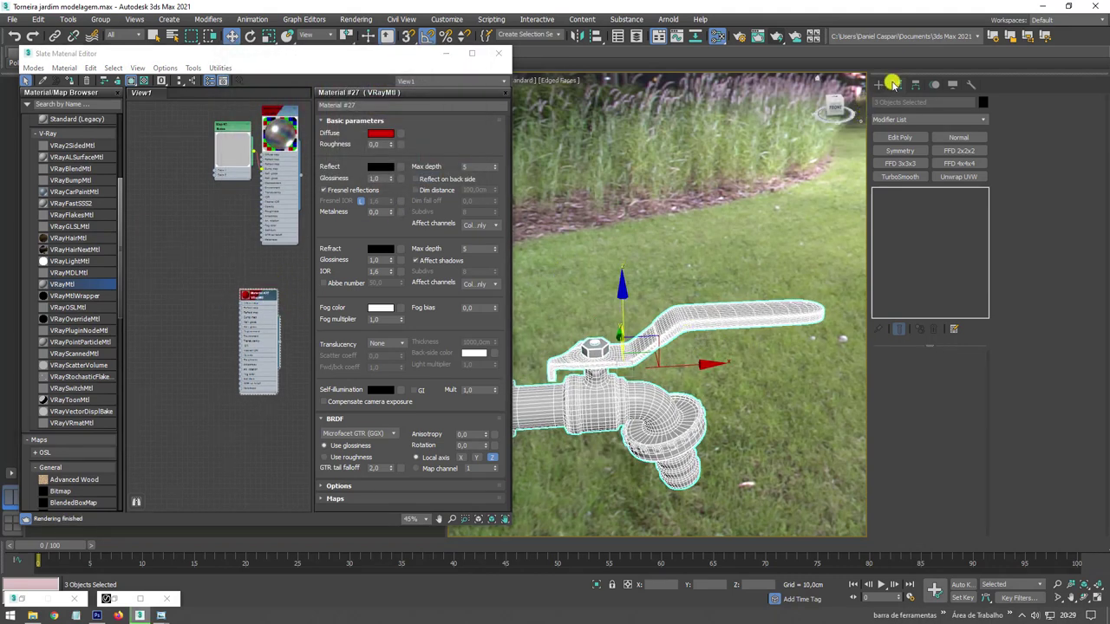
# Select all of Plane002's polygons and grow the selection.
pyautogui.click(762, 322)
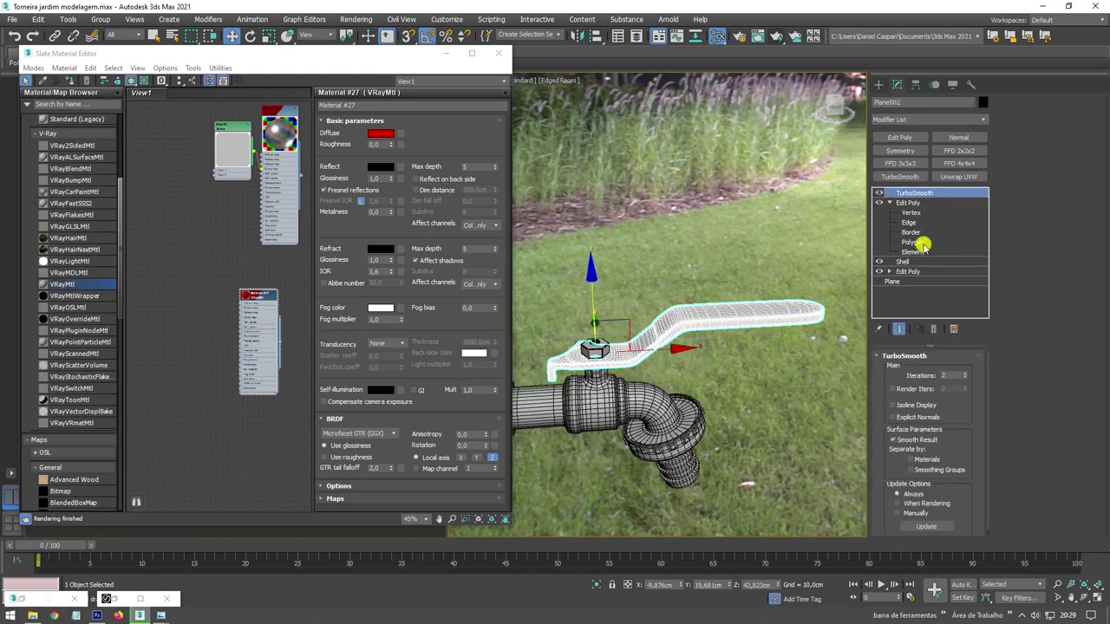
pyautogui.click(912, 242)
pyautogui.hotkey('ctrl', 'a')
pyautogui.scroll(4, 714, 316)
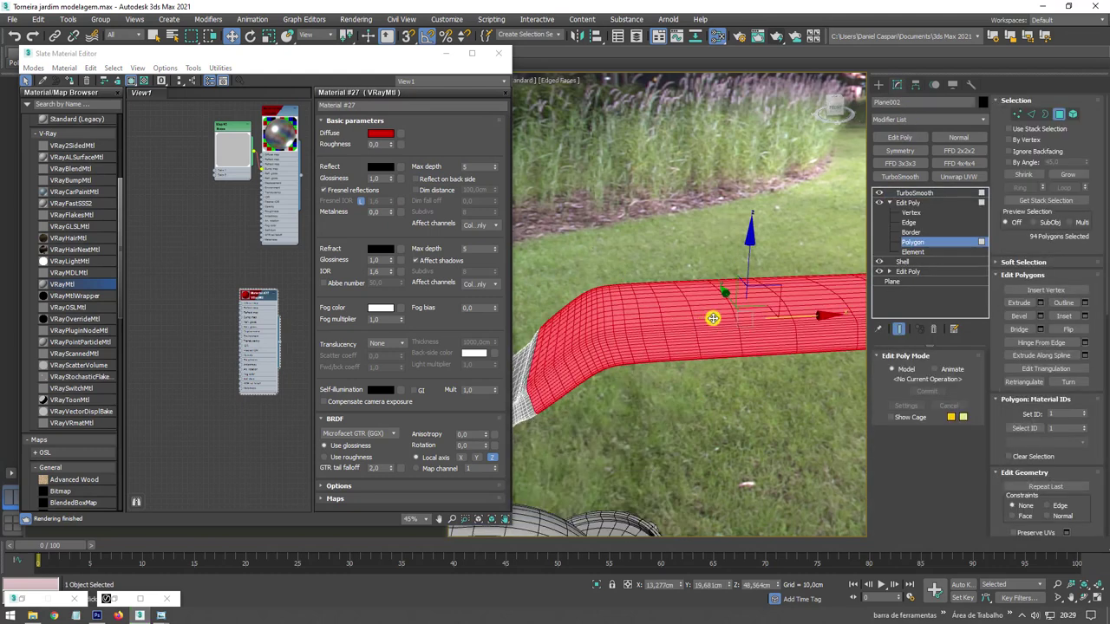
pyautogui.click(881, 193)
pyautogui.keyDown('alt'); pyautogui.moveTo(728, 250); pyautogui.dragTo(624, 300, button='middle'); pyautogui.keyUp('alt')
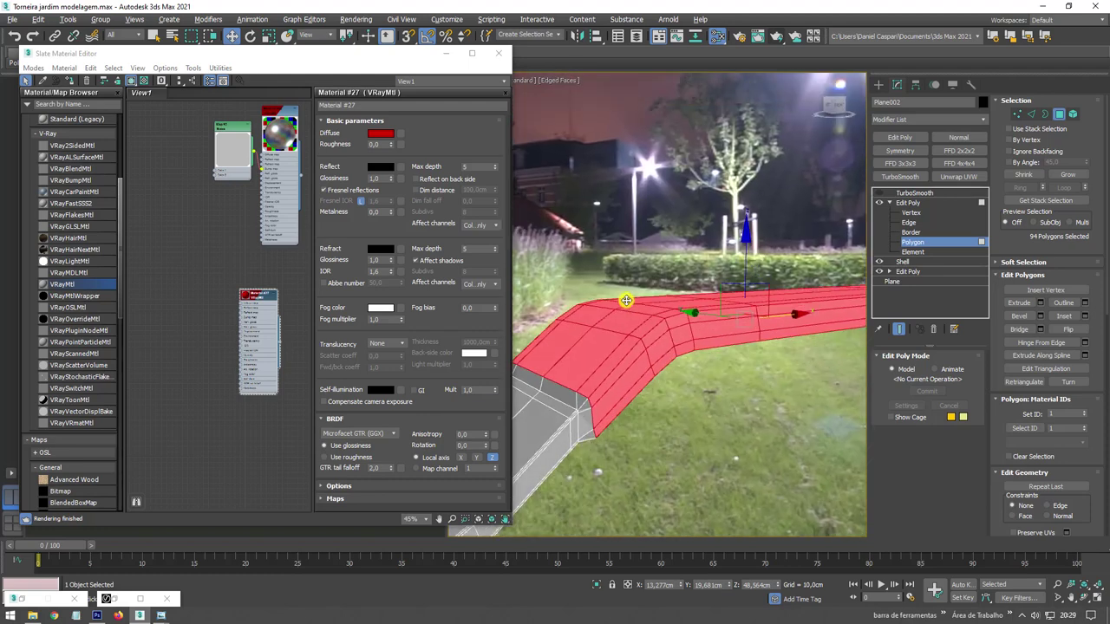
pyautogui.click(1067, 174)
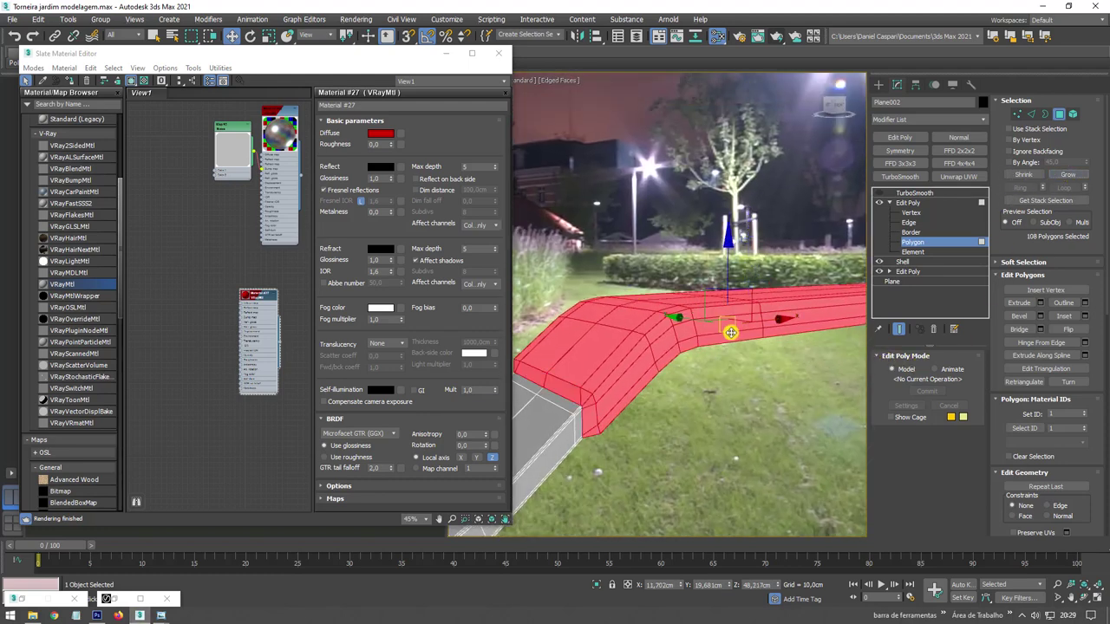
# Assign material ID 2 to the selected grip polygons and invert the selection to the rest.
pyautogui.moveTo(733, 327)
pyautogui.keyDown('alt'); pyautogui.mouseDown(button='middle')
pyautogui.moveTo(779, 292)
pyautogui.moveTo(721, 285)
pyautogui.mouseUp(button='middle'); pyautogui.keyUp('alt')
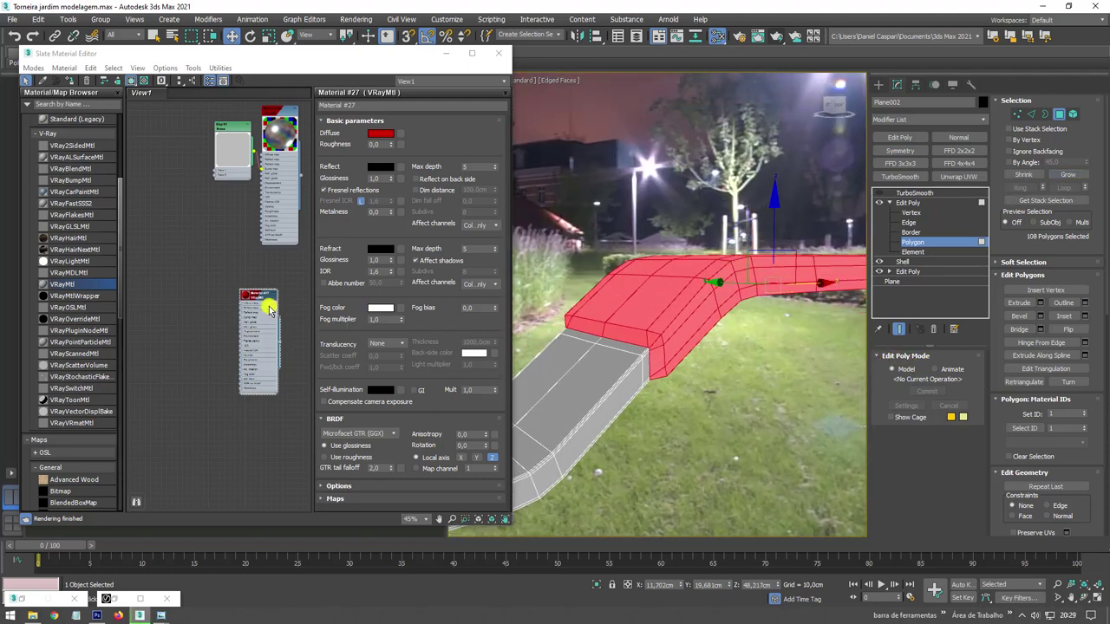
pyautogui.scroll(4, 268, 310)
pyautogui.scroll(1, 234, 260)
pyautogui.moveTo(200, 184); pyautogui.dragTo(236, 268, button='middle')
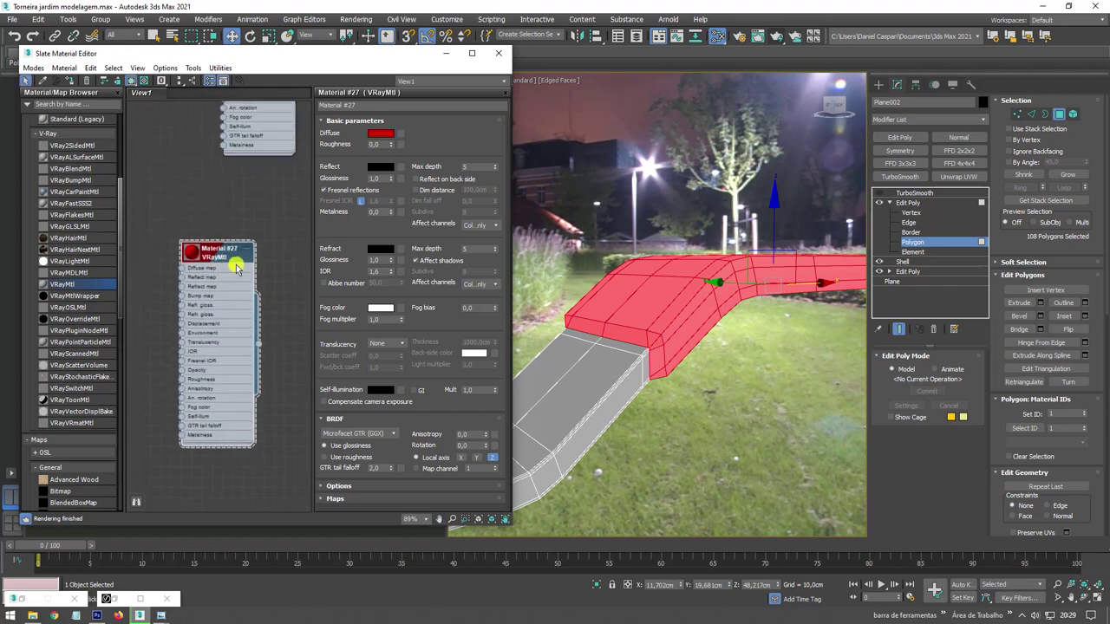
pyautogui.scroll(-2, 232, 252)
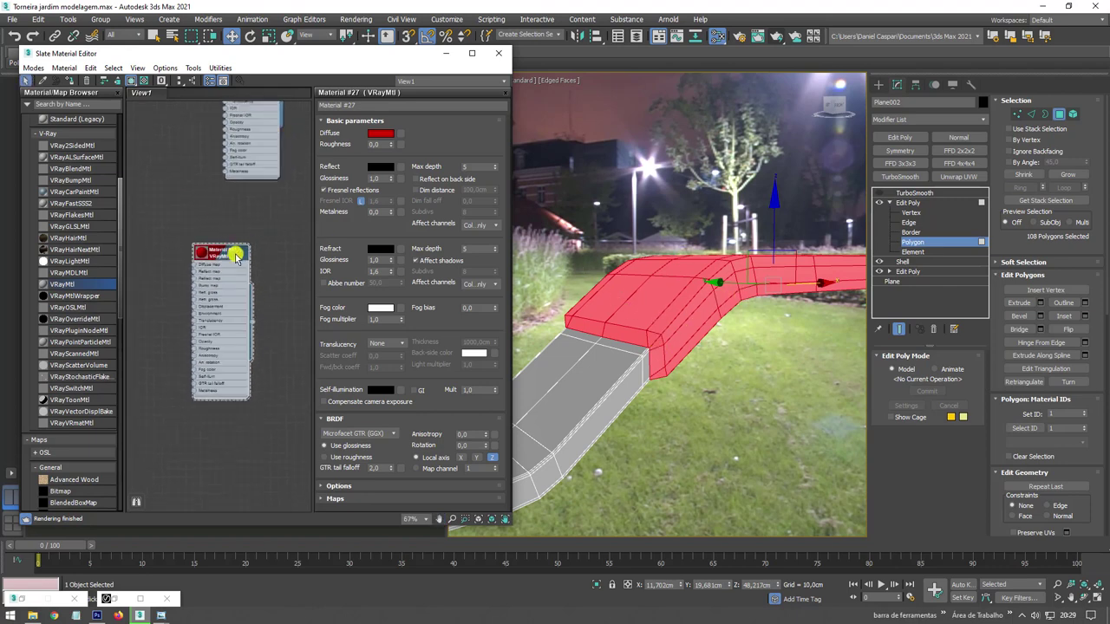
pyautogui.scroll(-3, 538, 291)
pyautogui.moveTo(997, 371); pyautogui.dragTo(1019, 152)
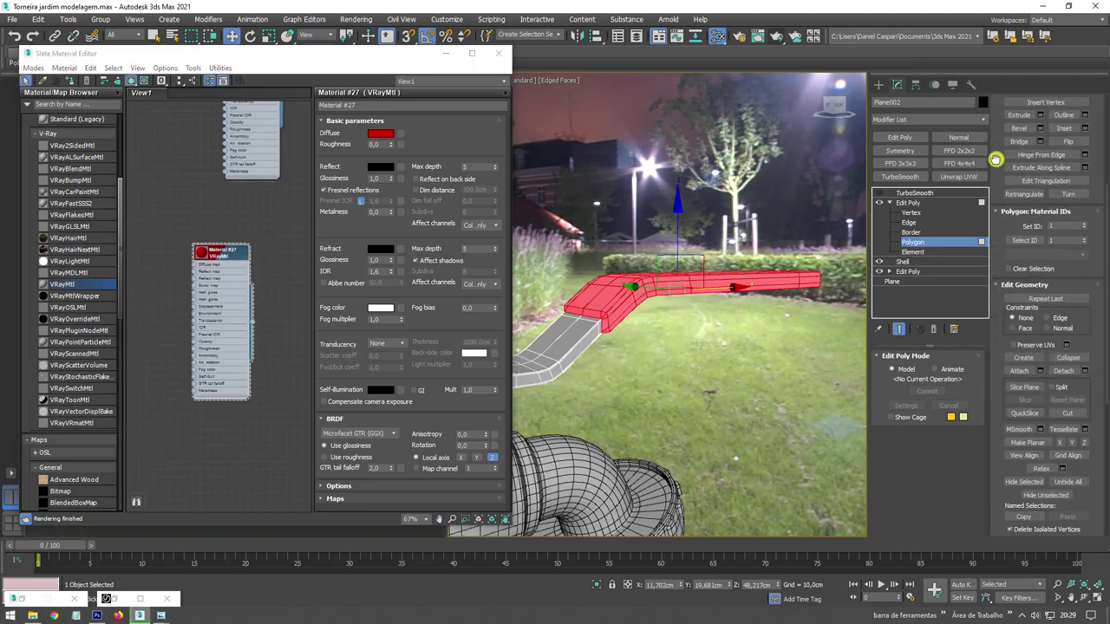
pyautogui.scroll(-2, 1090, 309)
pyautogui.scroll(-2, 1081, 304)
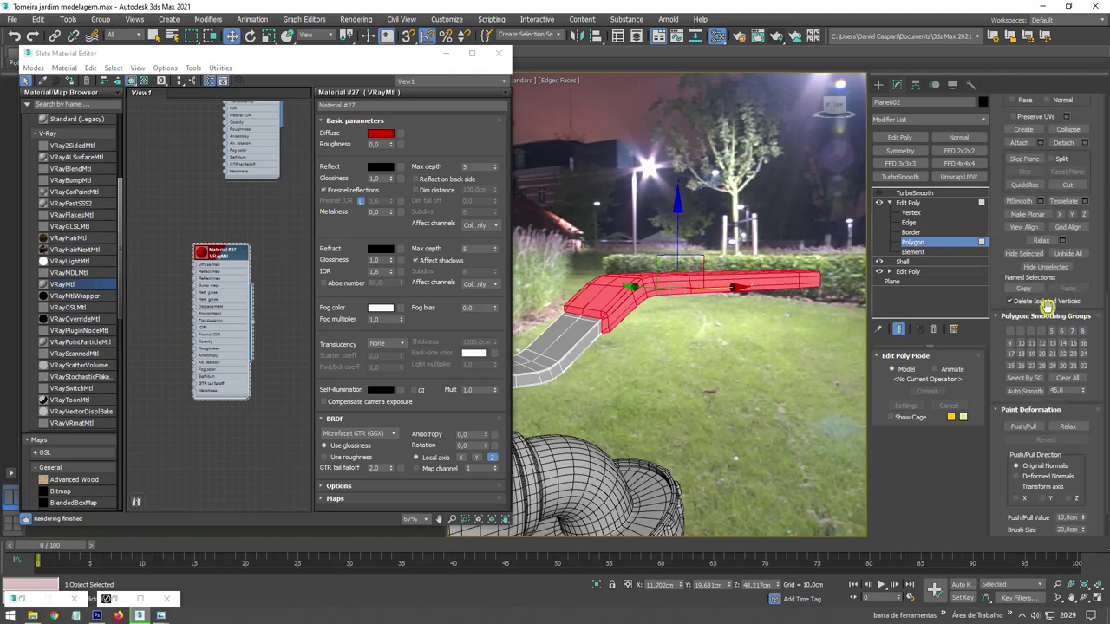
pyautogui.moveTo(1086, 282)
pyautogui.mouseDown()
pyautogui.moveTo(1106, 439)
pyautogui.moveTo(1102, 428)
pyautogui.mouseUp()
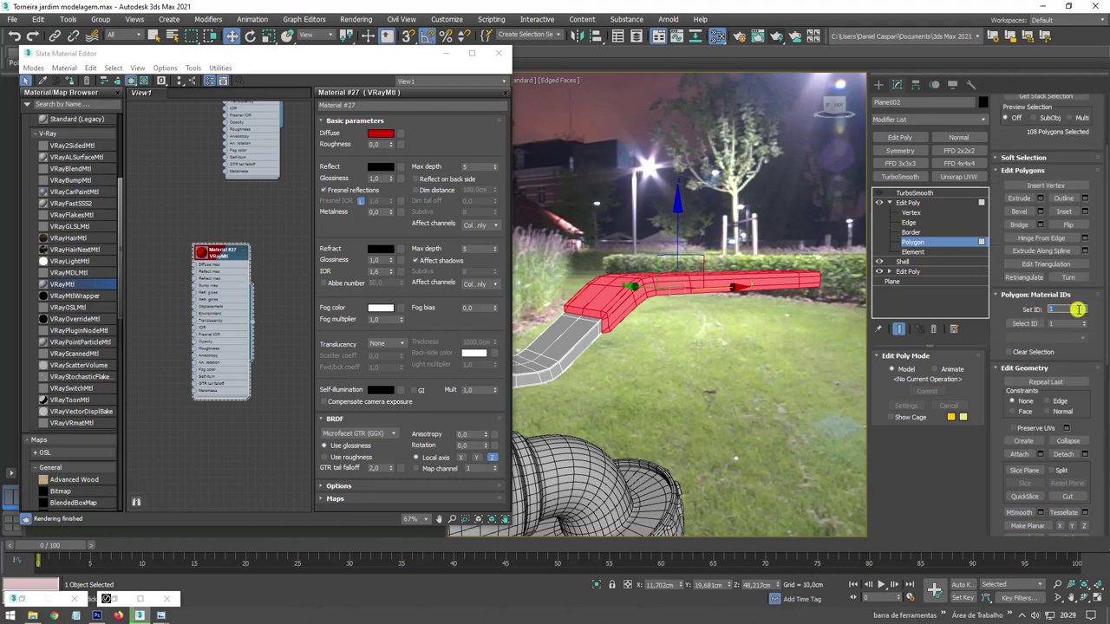
pyautogui.scroll(-2, 702, 286)
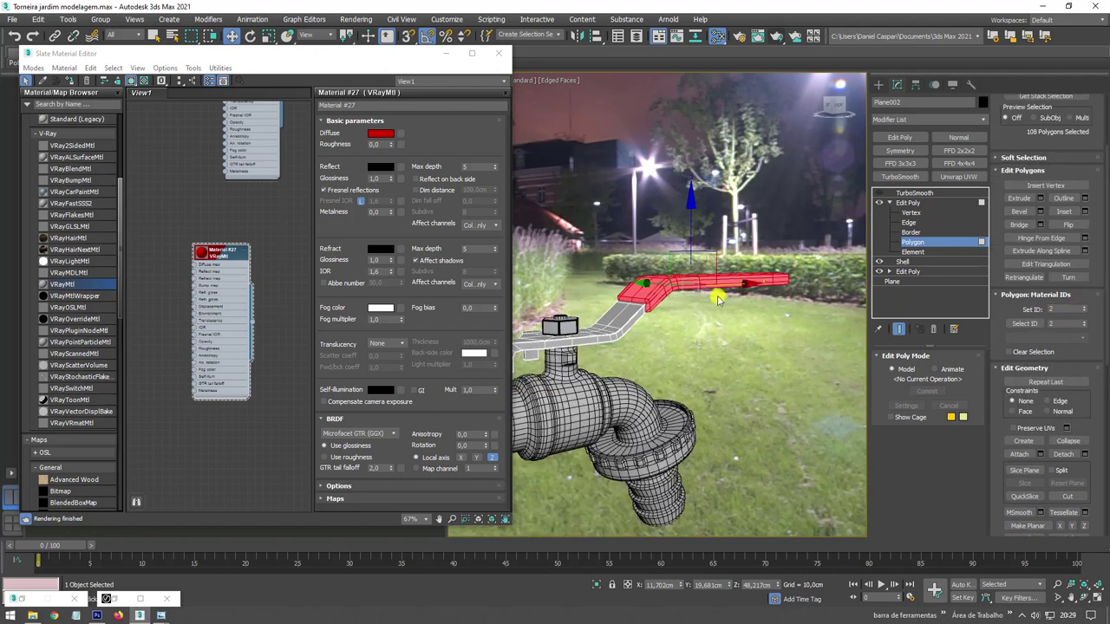
pyautogui.hotkey('ctrl', 'i')
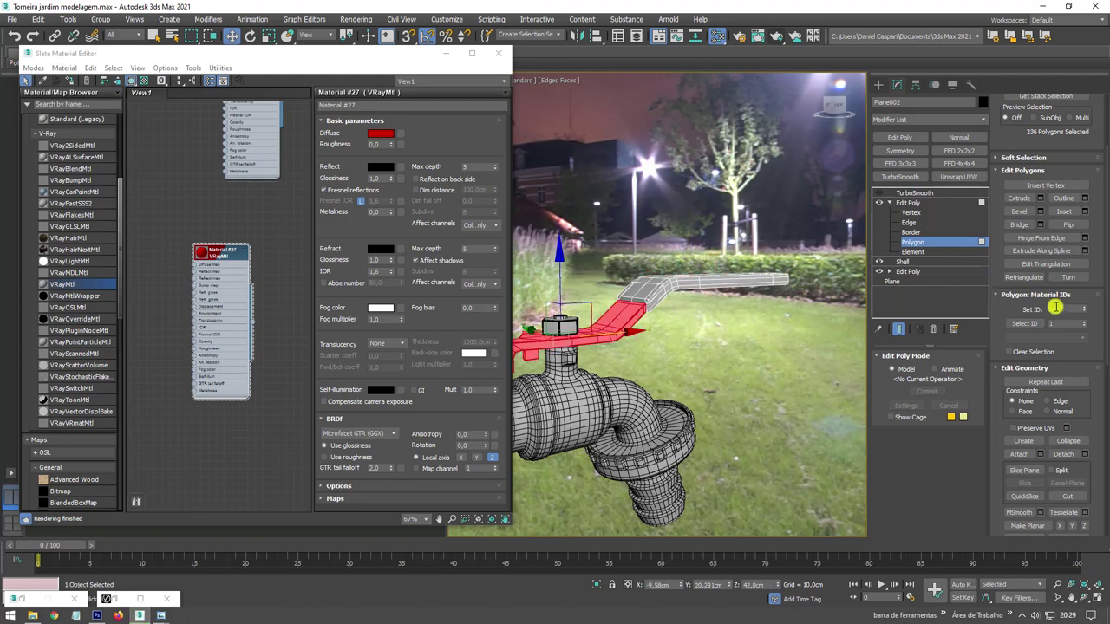
pyautogui.click(907, 202)
# Select the faucet body Cylinder001's element and set its material ID to 1.
pyautogui.keyDown('alt'); pyautogui.moveTo(659, 329); pyautogui.dragTo(684, 289, button='middle'); pyautogui.keyUp('alt')
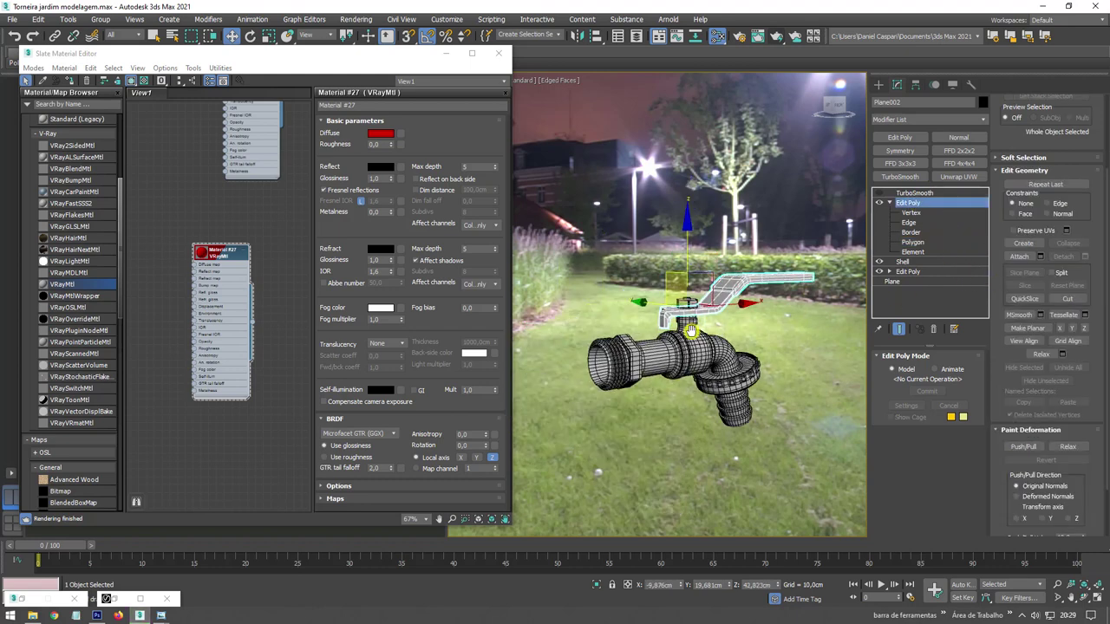
pyautogui.scroll(3, 684, 289)
pyautogui.click(736, 384)
pyautogui.scroll(2, 736, 384)
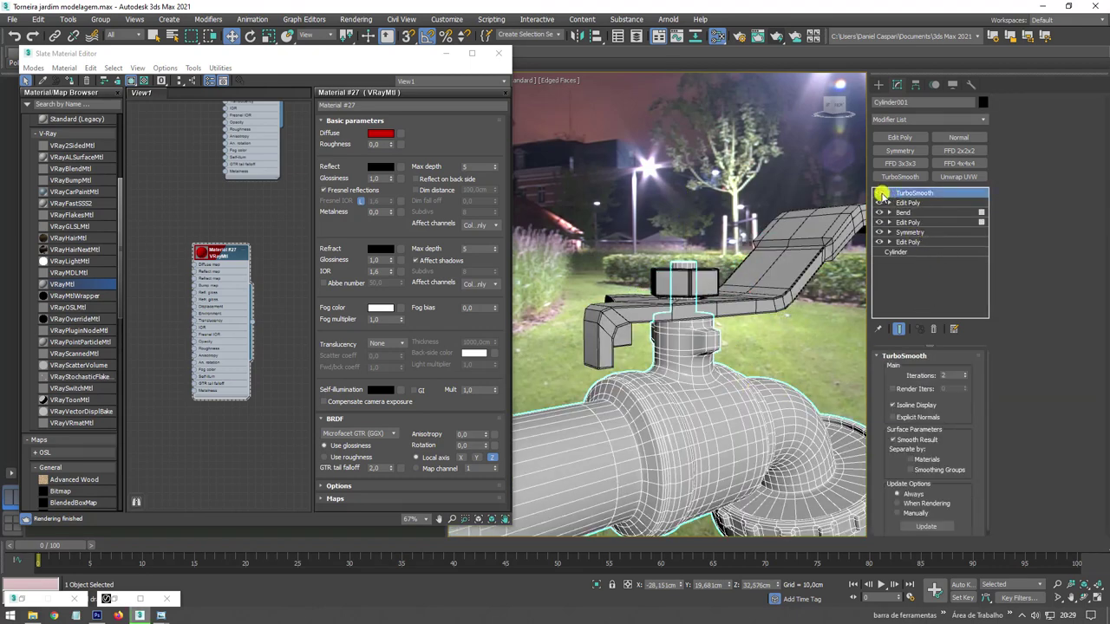
pyautogui.click(889, 202)
pyautogui.click(912, 251)
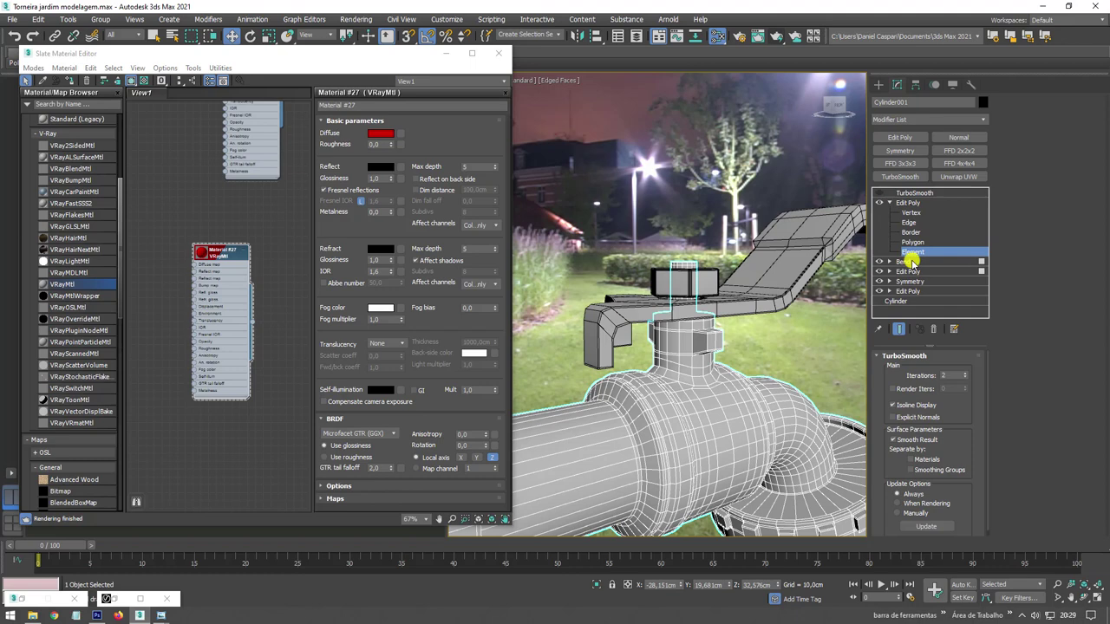
pyautogui.click(728, 395)
pyautogui.scroll(-3, 729, 395)
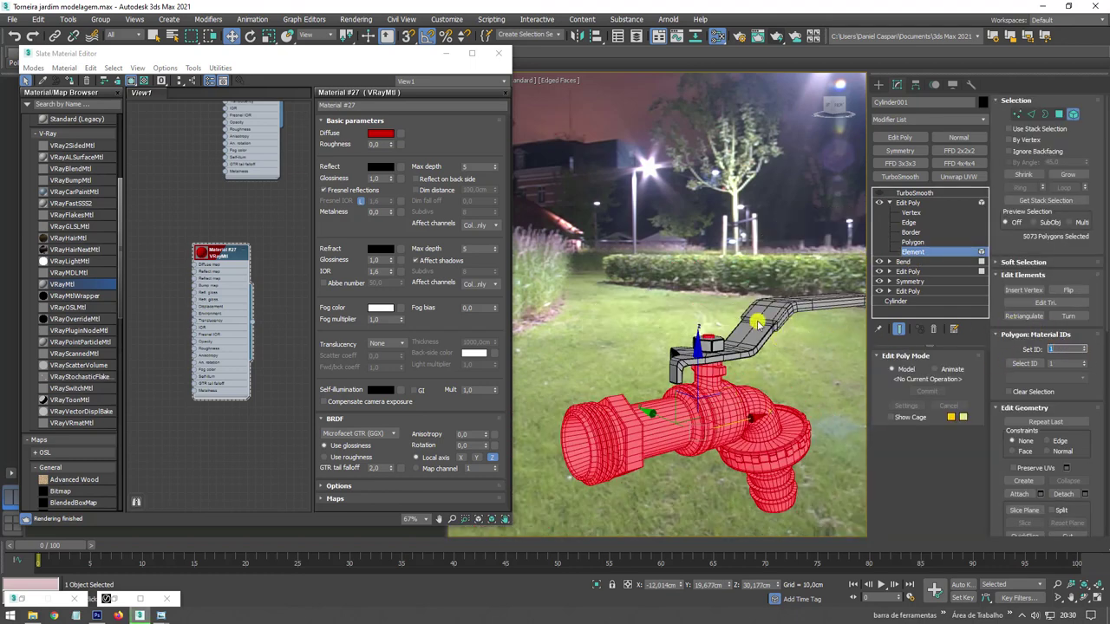
pyautogui.click(908, 202)
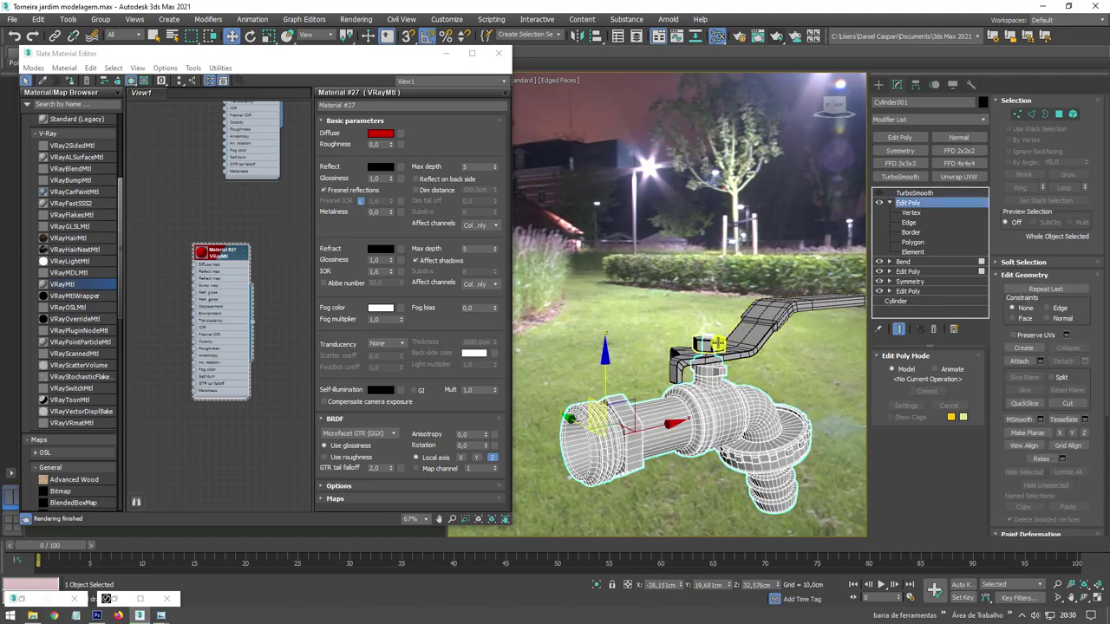
pyautogui.click(720, 343)
# Set a material ID on the stem Cylinder002's element, then reselect all three faucet parts.
pyautogui.click(808, 331)
pyautogui.click(1069, 114)
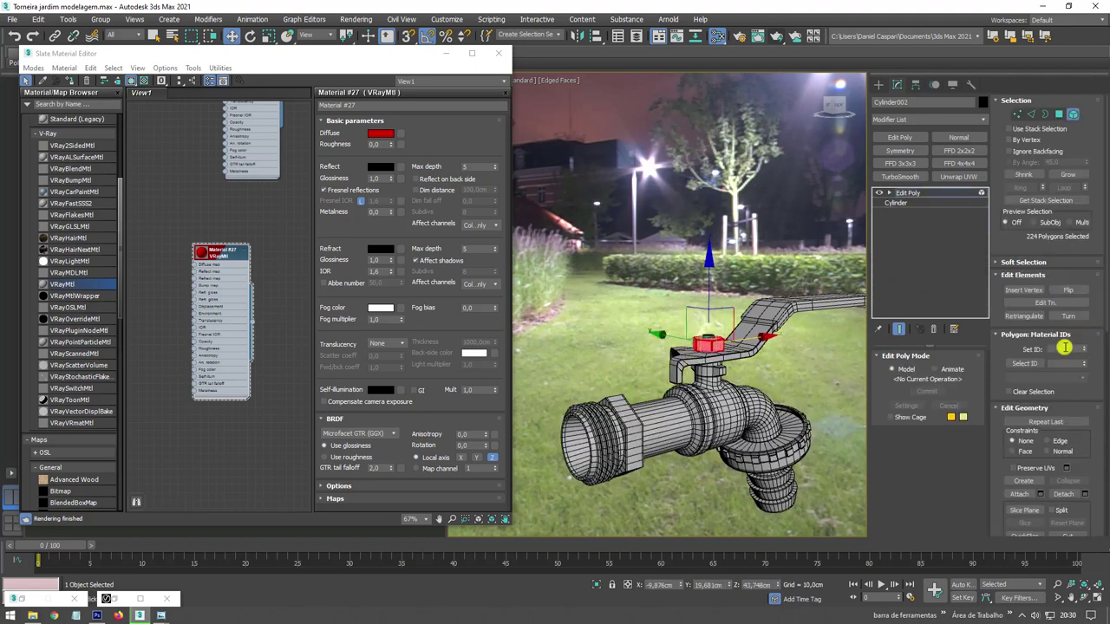
pyautogui.click(907, 192)
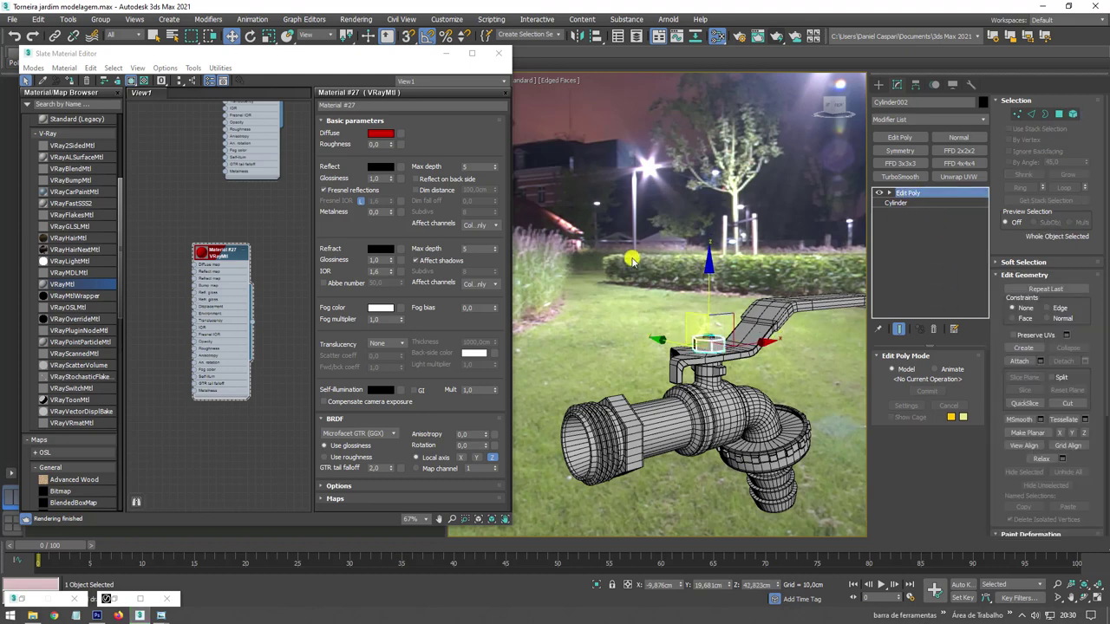
pyautogui.hotkey('ctrl', 'a')
pyautogui.scroll(-3, 254, 272)
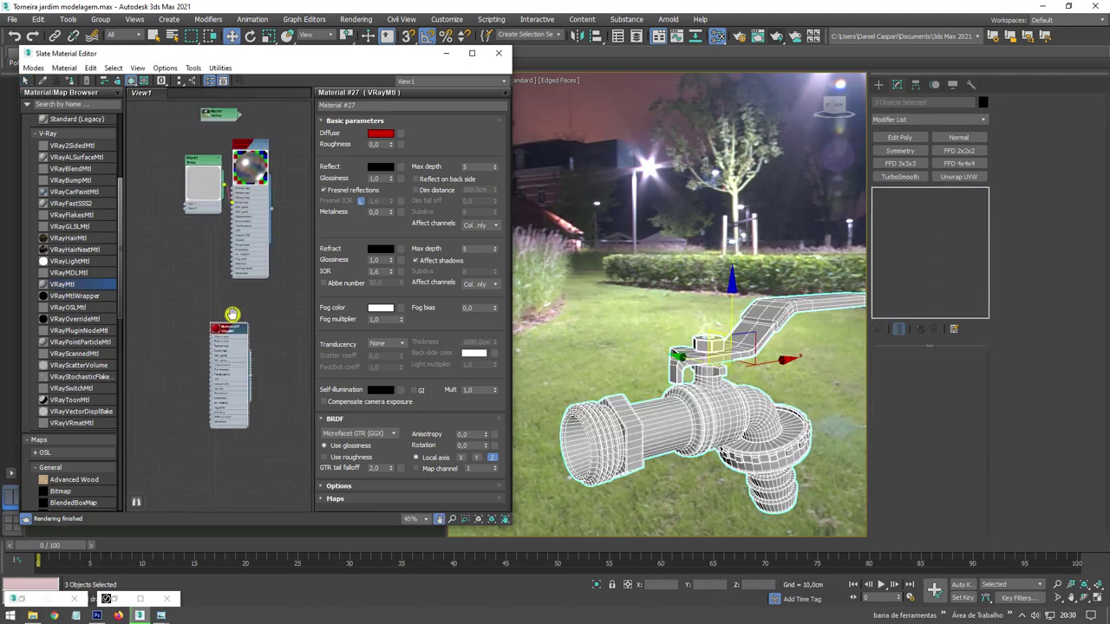
# Add a Multi/Sub-Object material to the Slate view and cut it down to two slots.
pyautogui.moveTo(234, 306); pyautogui.dragTo(214, 349, button='middle')
pyautogui.moveTo(233, 200)
pyautogui.mouseDown()
pyautogui.moveTo(167, 242)
pyautogui.moveTo(121, 159)
pyautogui.mouseUp()
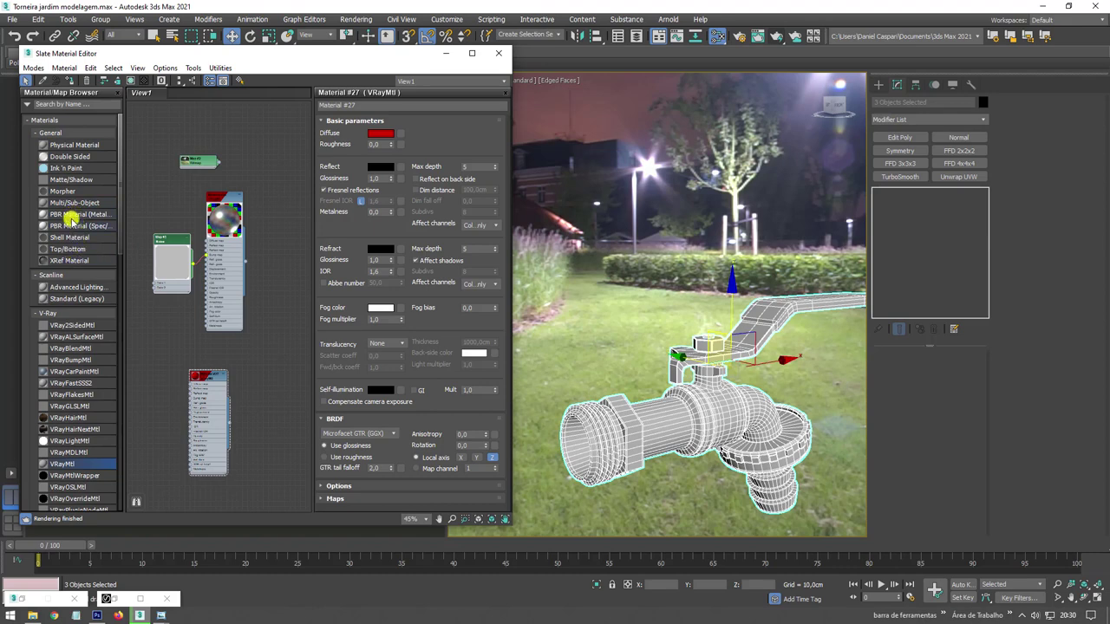
pyautogui.moveTo(61, 202); pyautogui.dragTo(295, 270)
pyautogui.doubleClick(296, 271)
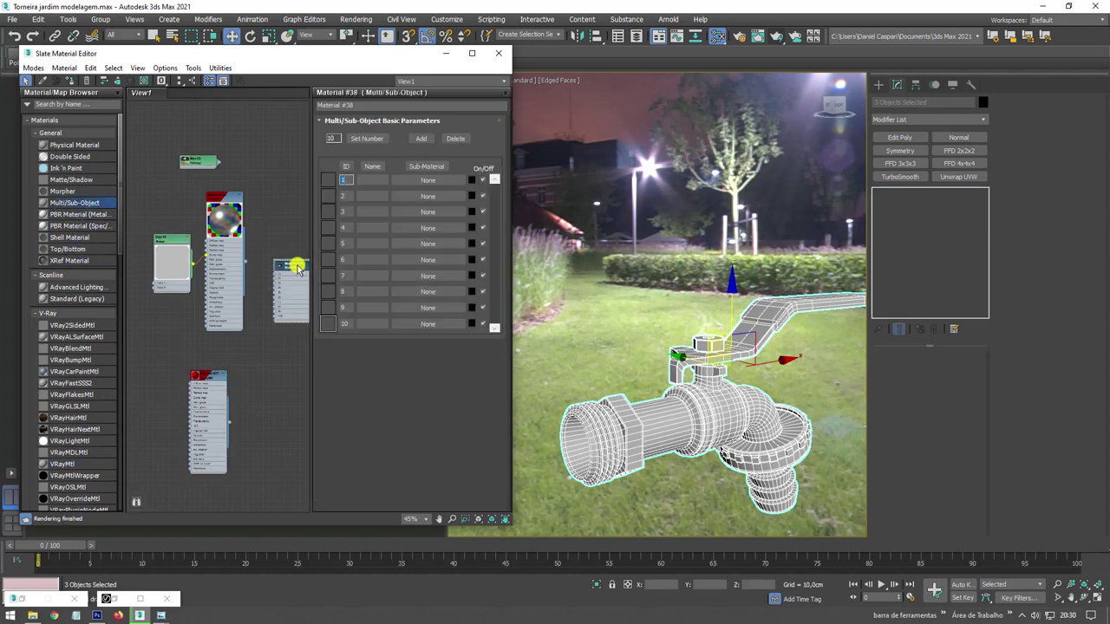
pyautogui.scroll(4, 260, 242)
pyautogui.scroll(2, 231, 226)
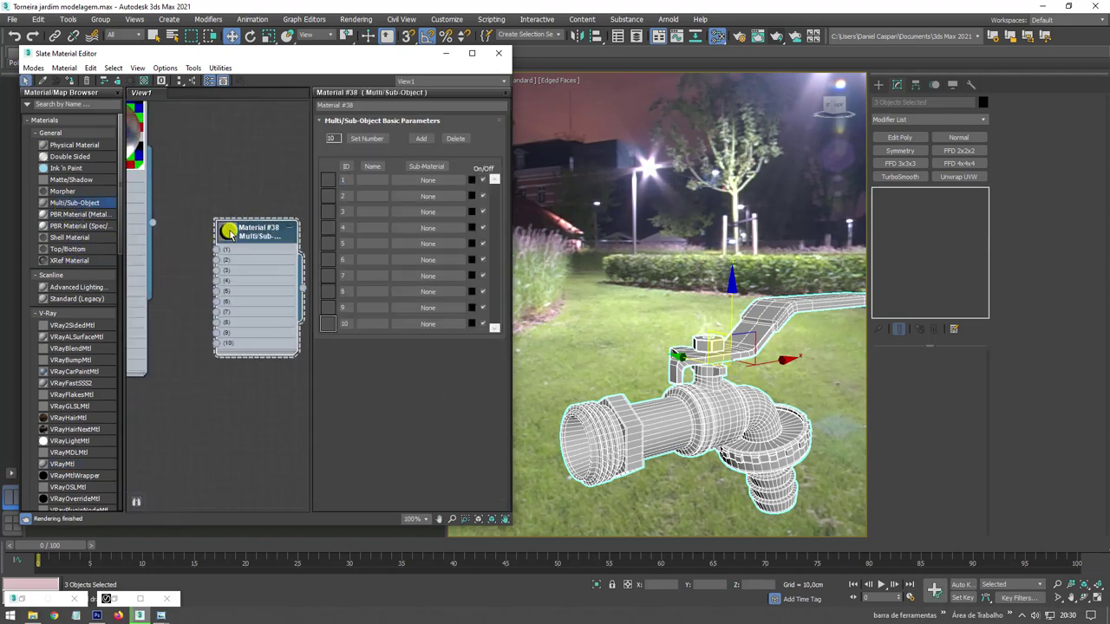
pyautogui.click(445, 140)
pyautogui.tripleClick(445, 140)
pyautogui.doubleClick(445, 141)
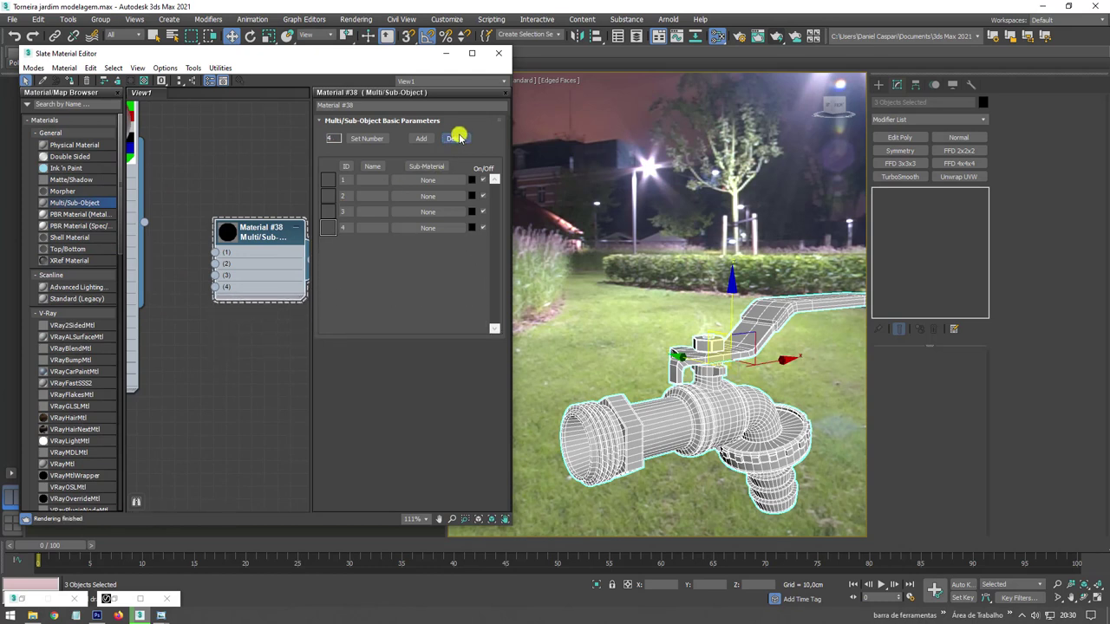
pyautogui.doubleClick(446, 140)
pyautogui.scroll(-5, 204, 217)
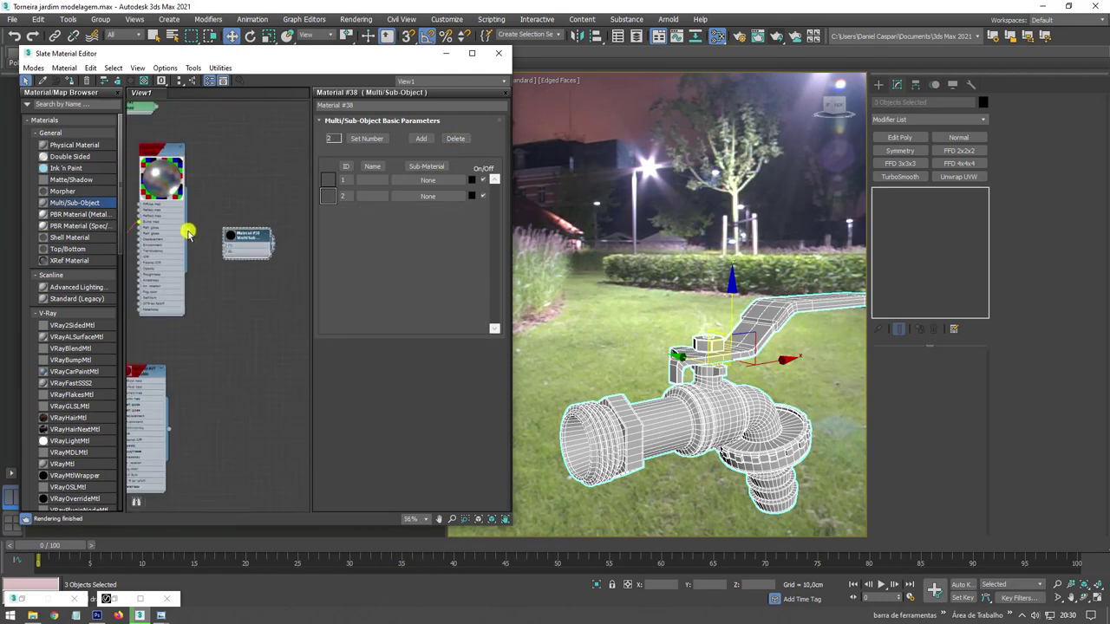
# Wire Material #26 and #27 into slots 1 and 2 and assign it to the faucet.
pyautogui.moveTo(223, 246); pyautogui.dragTo(227, 252)
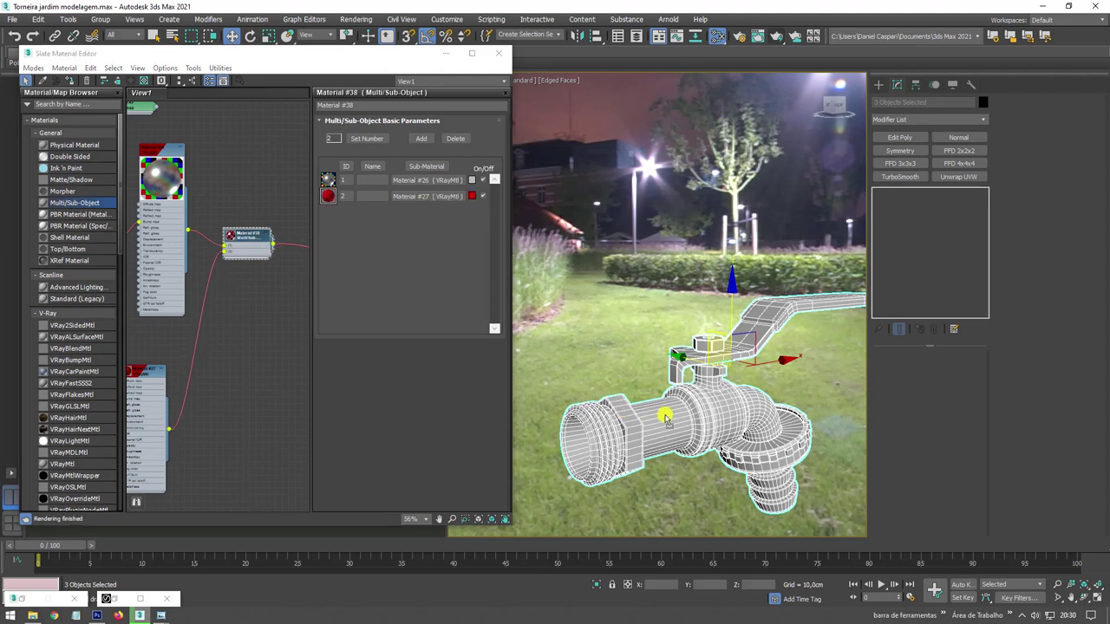
pyautogui.moveTo(642, 419); pyautogui.dragTo(666, 418)
pyautogui.click(533, 333)
# Check the faucet body's TurboSmooth settings, then select the red handle.
pyautogui.keyDown('alt'); pyautogui.moveTo(590, 347); pyautogui.dragTo(664, 356, button='middle'); pyautogui.keyUp('alt')
pyautogui.click(664, 357)
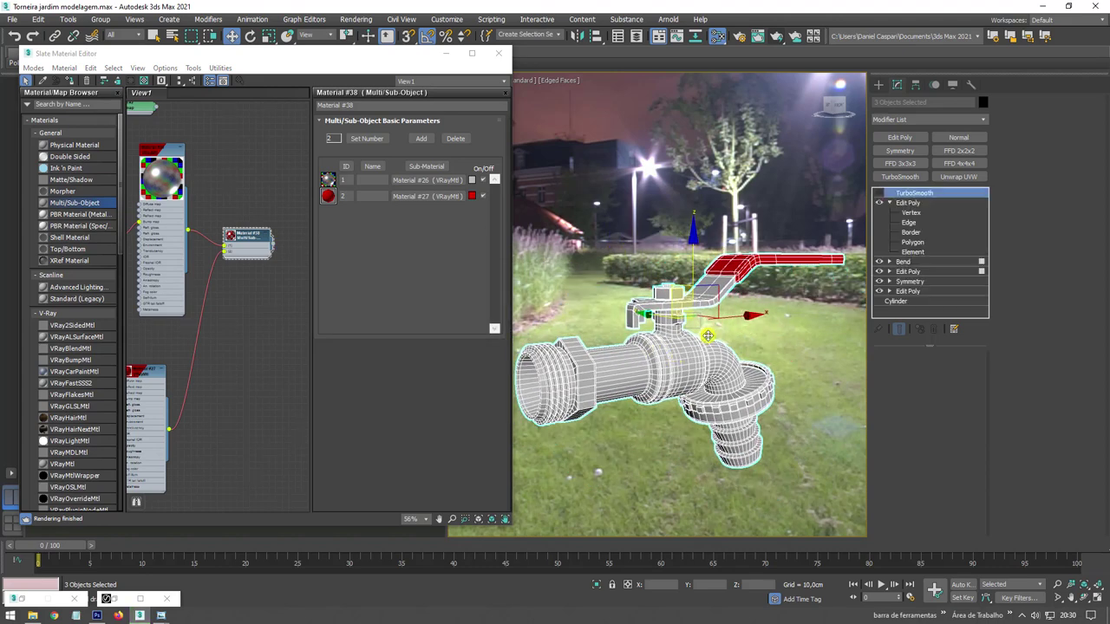
pyautogui.click(879, 193)
pyautogui.click(767, 255)
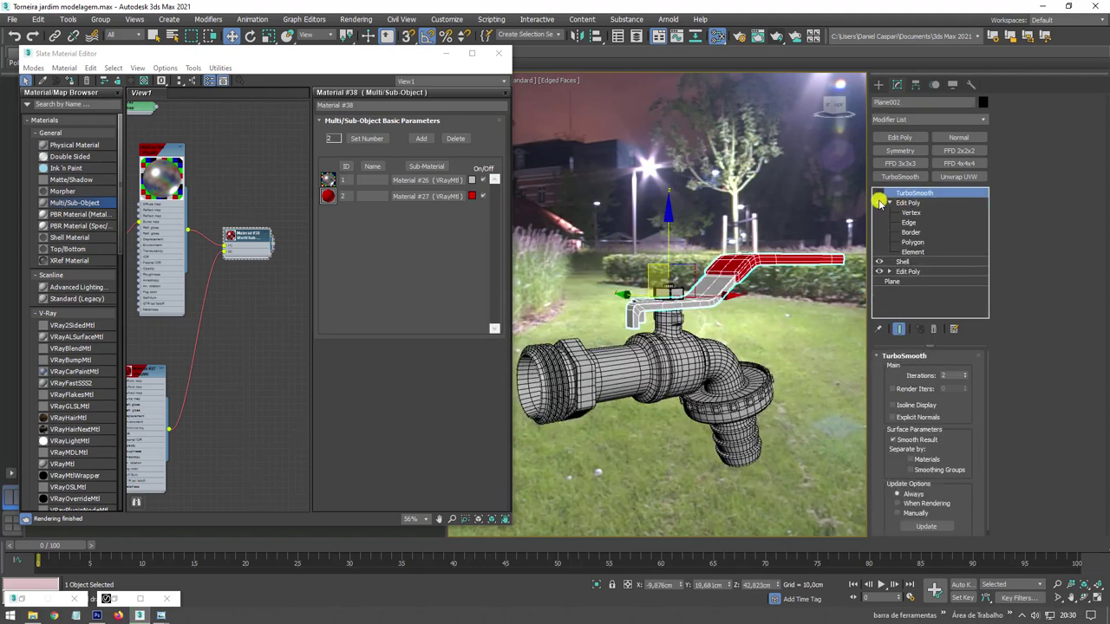
pyautogui.scroll(-5, 761, 279)
pyautogui.scroll(3, 760, 279)
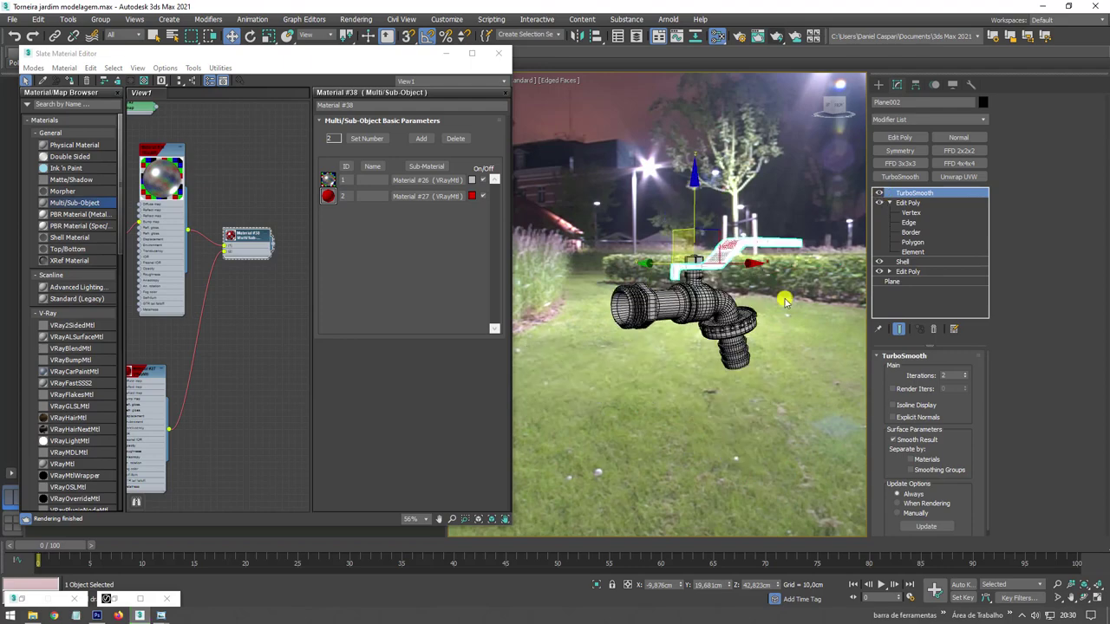
# Turn on Isoline Display in the handle's TurboSmooth and orbit to the faucet's side.
pyautogui.click(901, 405)
pyautogui.moveTo(813, 354)
pyautogui.keyDown('alt'); pyautogui.mouseDown(button='middle')
pyautogui.moveTo(718, 384)
pyautogui.moveTo(738, 396)
pyautogui.mouseUp(button='middle'); pyautogui.keyUp('alt')
pyautogui.scroll(3, 739, 364)
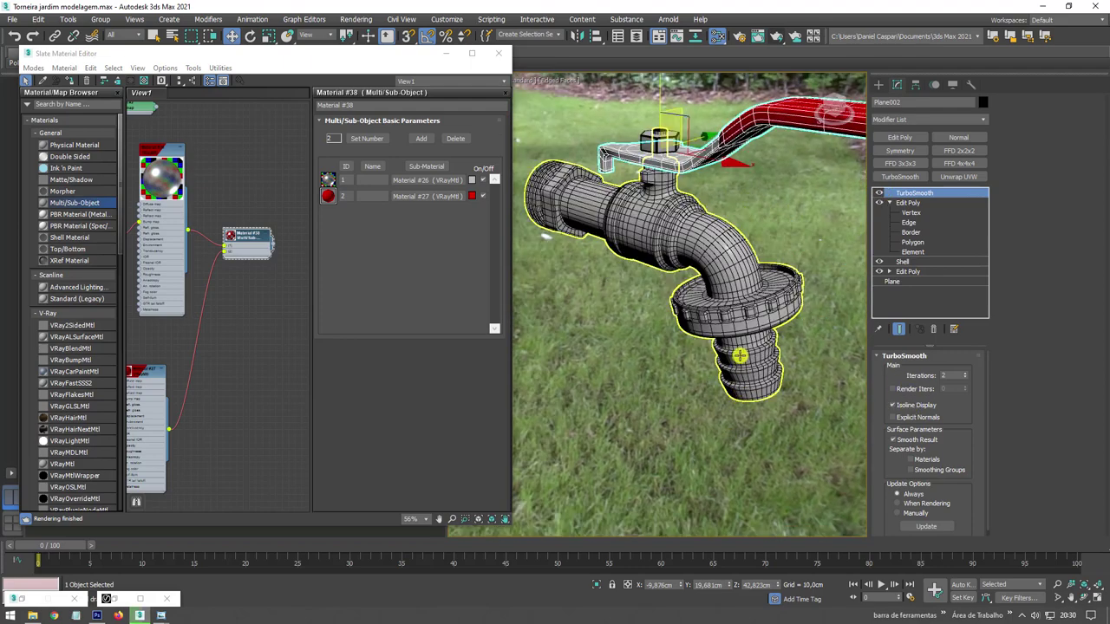
pyautogui.keyDown('alt'); pyautogui.moveTo(739, 355); pyautogui.dragTo(625, 241, button='middle'); pyautogui.keyUp('alt')
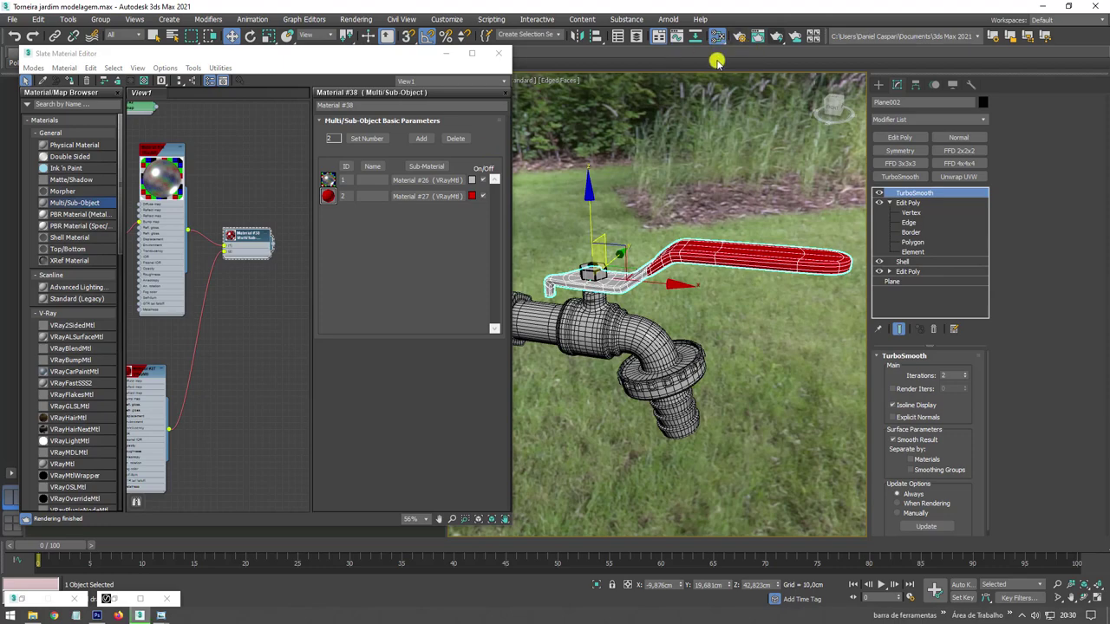
# Start the V-Ray preview render and zoom the Slate view onto Material #27.
pyautogui.click(109, 598)
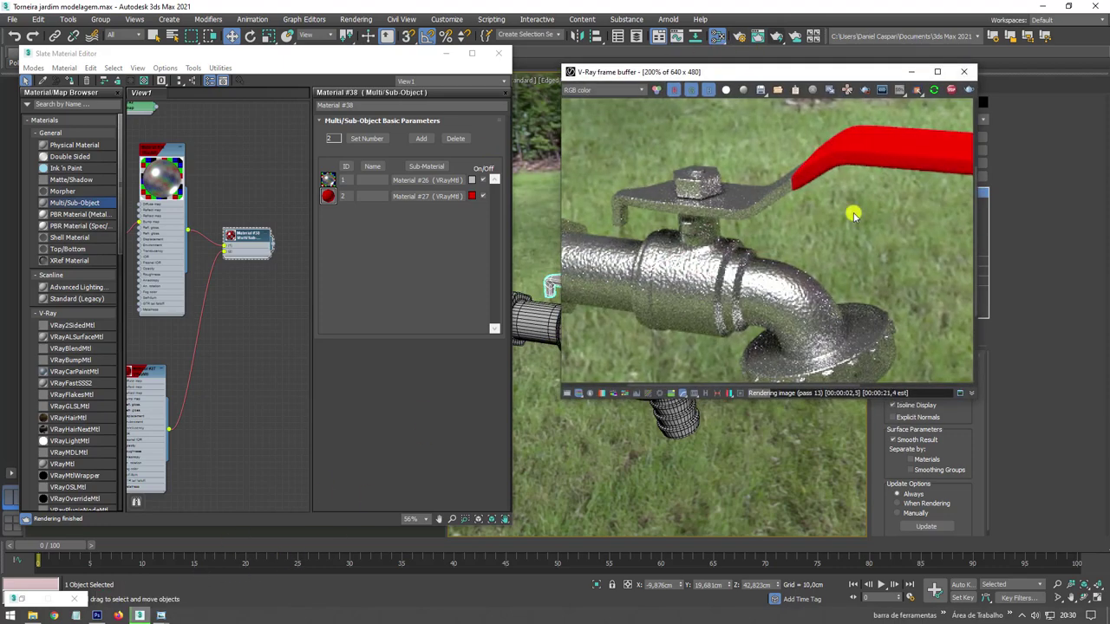
pyautogui.moveTo(811, 433)
pyautogui.keyDown('alt'); pyautogui.mouseDown(button='middle')
pyautogui.moveTo(726, 433)
pyautogui.moveTo(703, 421)
pyautogui.moveTo(734, 418)
pyautogui.mouseUp(button='middle'); pyautogui.keyUp('alt')
pyautogui.moveTo(213, 208); pyautogui.dragTo(265, 169, button='middle')
pyautogui.scroll(3, 217, 353)
pyautogui.scroll(3, 185, 243)
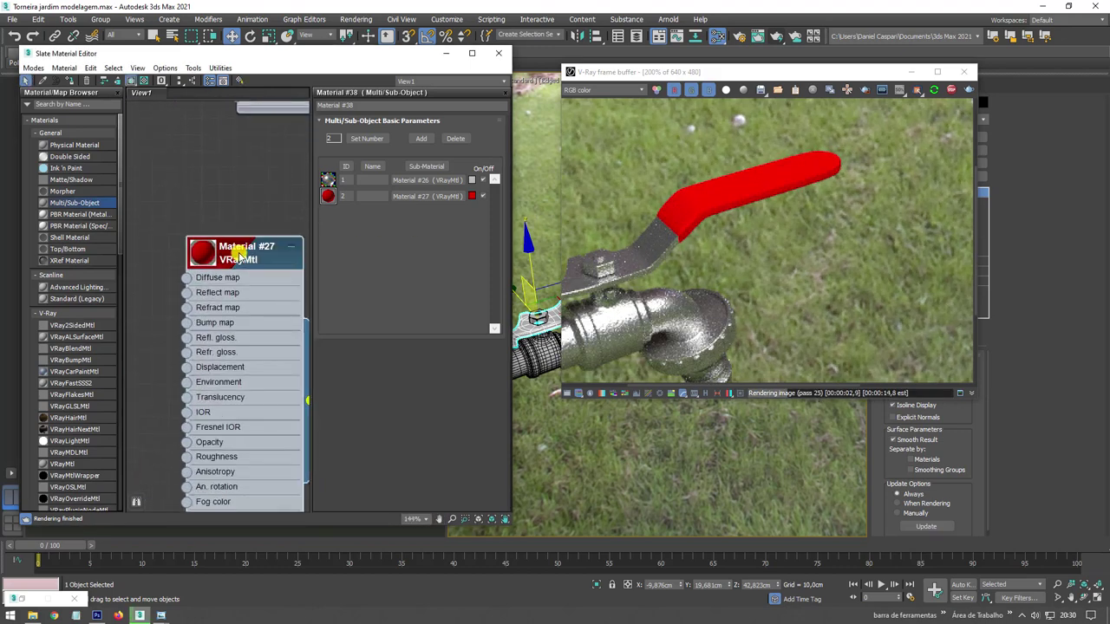
# Give Material #27 a light grey reflection colour with 0,82 glossiness.
pyautogui.doubleClick(264, 248)
pyautogui.moveTo(268, 211); pyautogui.dragTo(226, 205, button='middle')
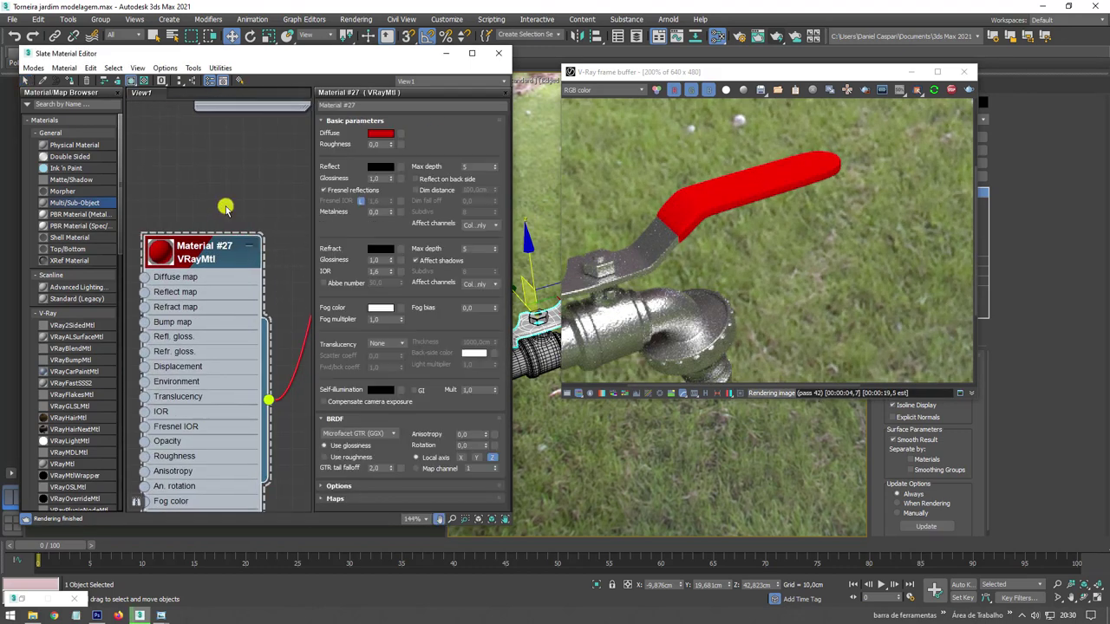
pyautogui.click(388, 167)
pyautogui.moveTo(371, 133); pyautogui.dragTo(431, 132)
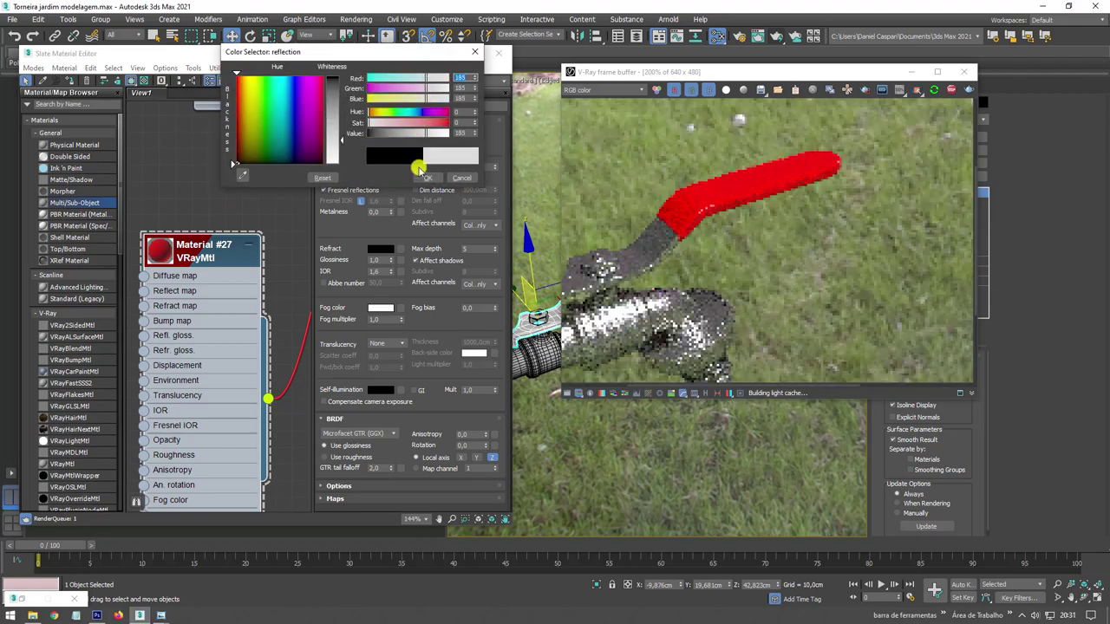
pyautogui.click(427, 178)
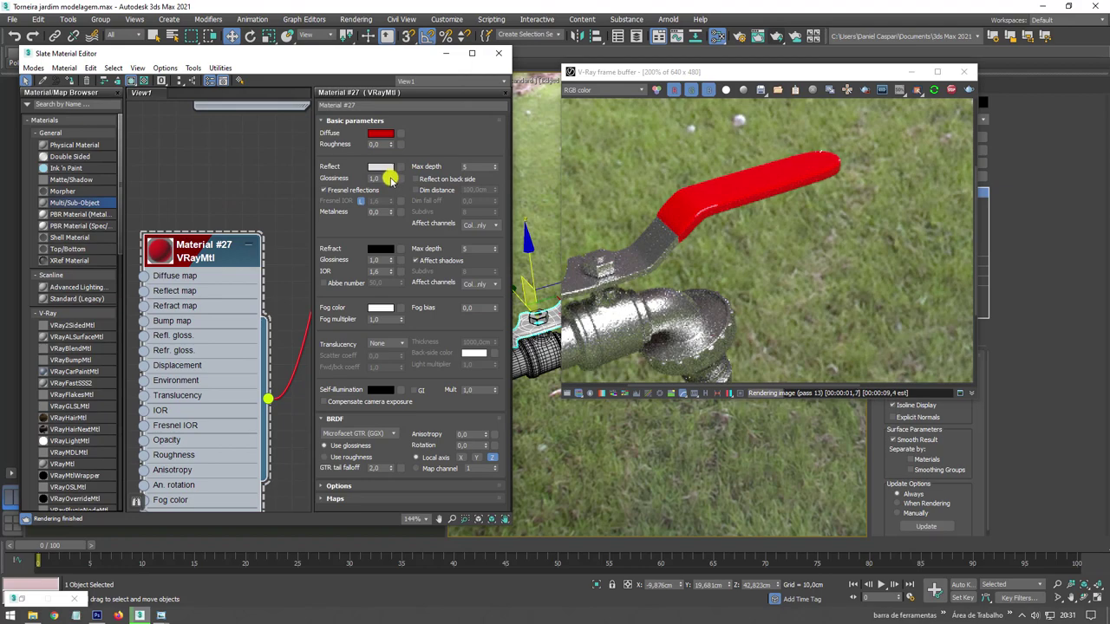
pyautogui.moveTo(390, 178); pyautogui.dragTo(391, 186)
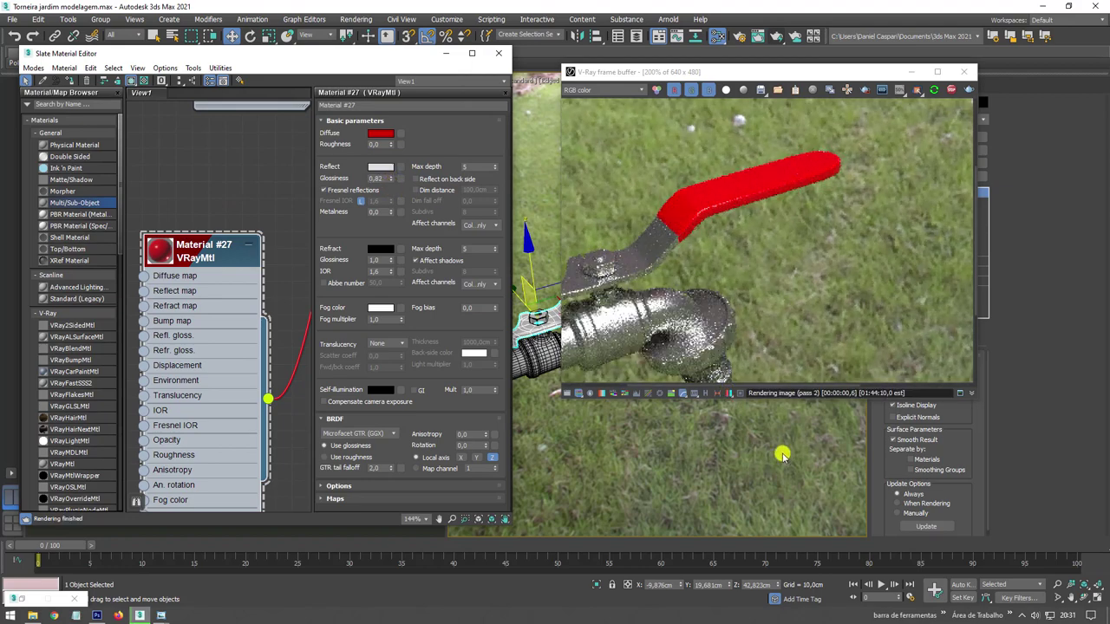
pyautogui.keyDown('alt'); pyautogui.moveTo(755, 460); pyautogui.dragTo(736, 476, button='middle'); pyautogui.keyUp('alt')
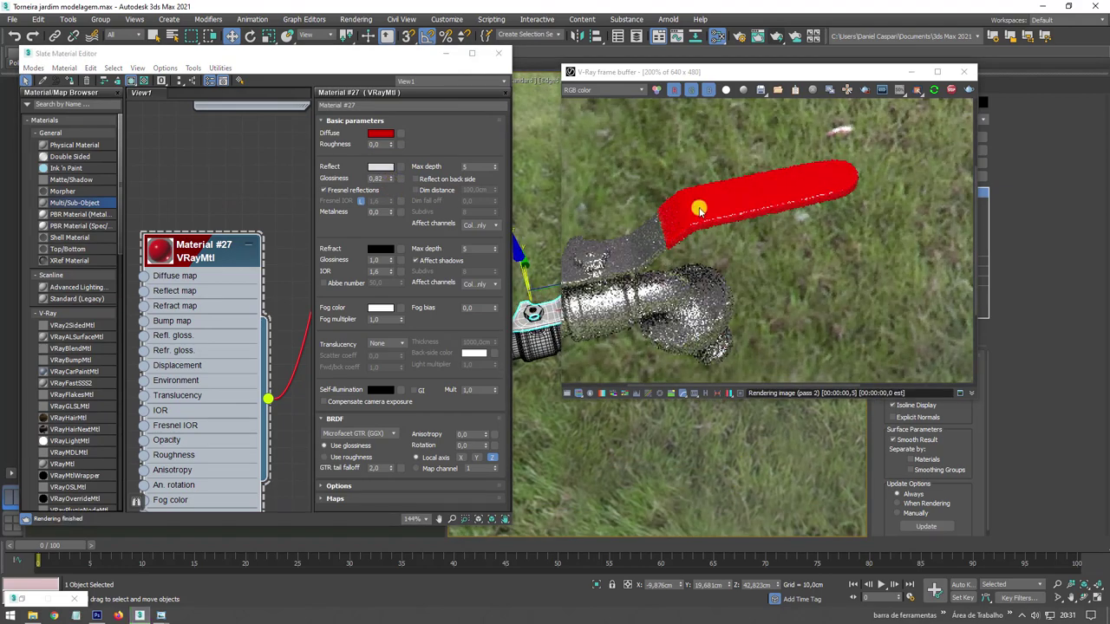
# Darken the handle's red diffuse colour, frame the faucet against the bushes, and close the preview.
pyautogui.click(379, 132)
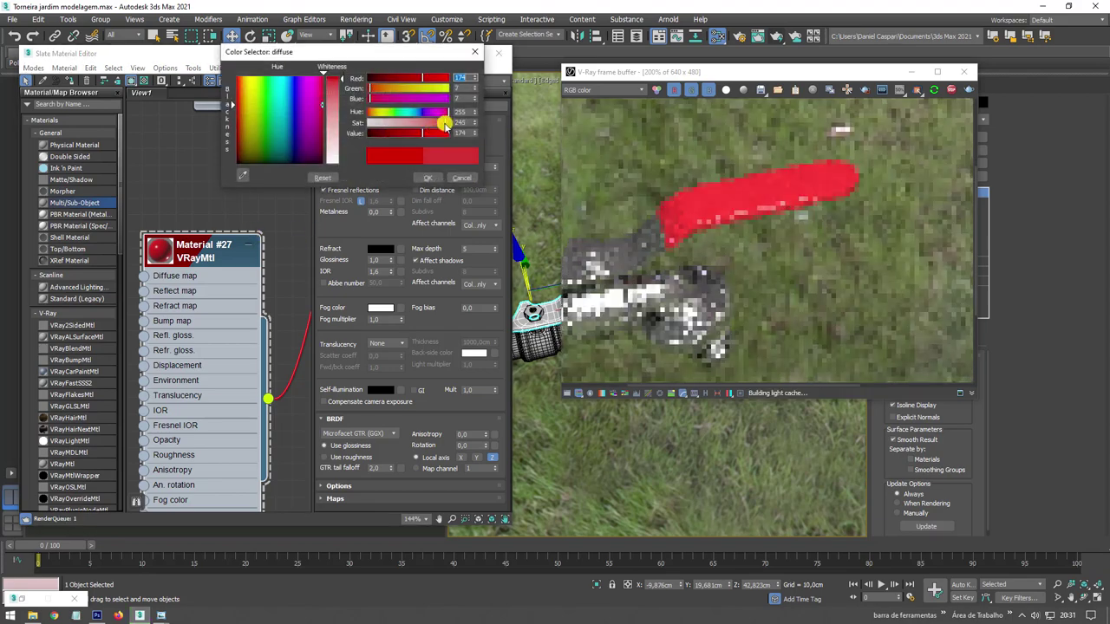
pyautogui.moveTo(422, 132); pyautogui.dragTo(394, 132)
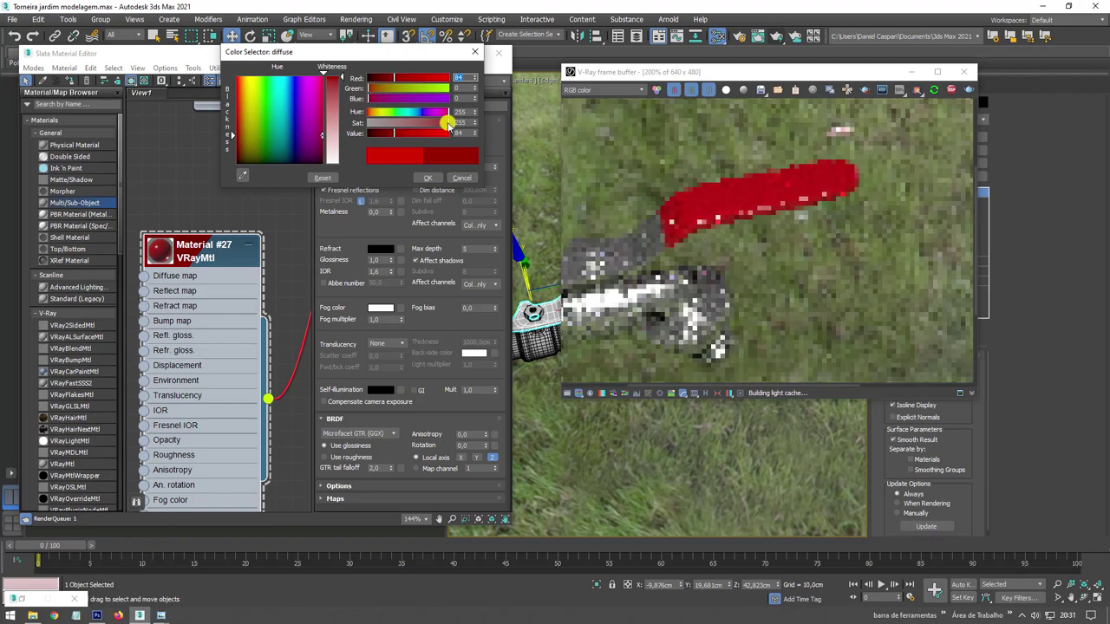
pyautogui.click(429, 179)
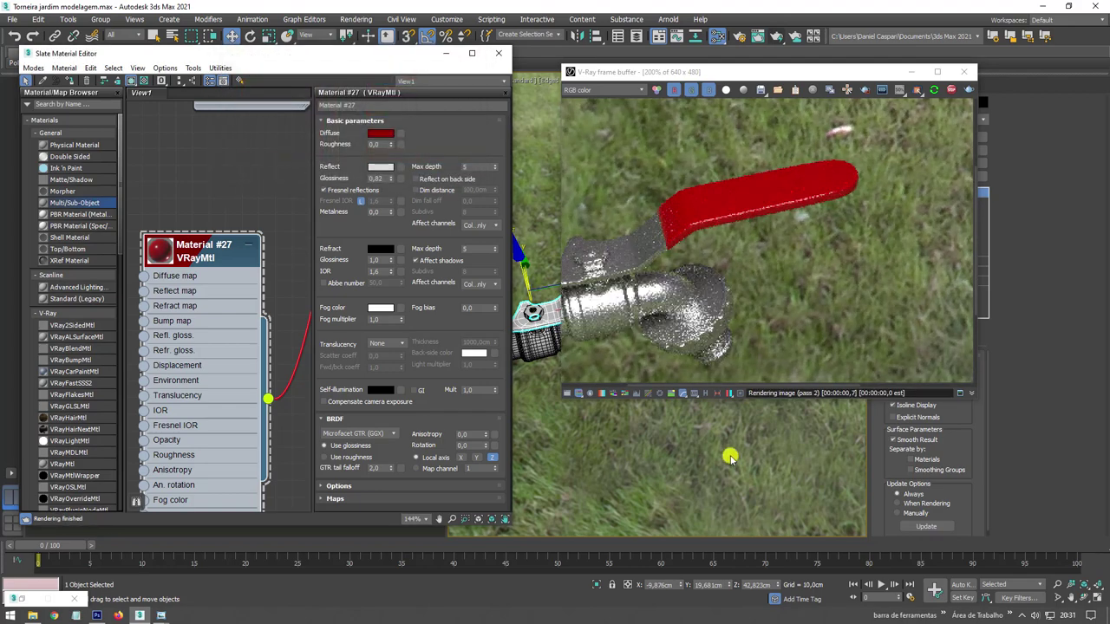
pyautogui.scroll(-3, 724, 455)
pyautogui.moveTo(686, 416)
pyautogui.mouseDown(button='middle')
pyautogui.moveTo(735, 465)
pyautogui.moveTo(727, 305)
pyautogui.mouseUp(button='middle')
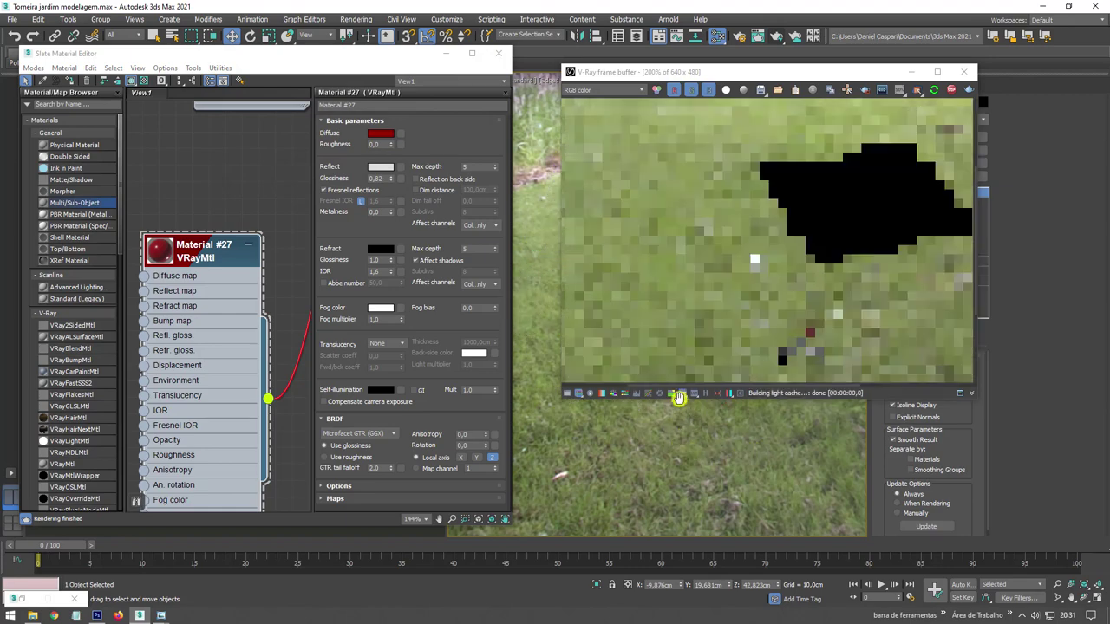
pyautogui.scroll(-1, 787, 239)
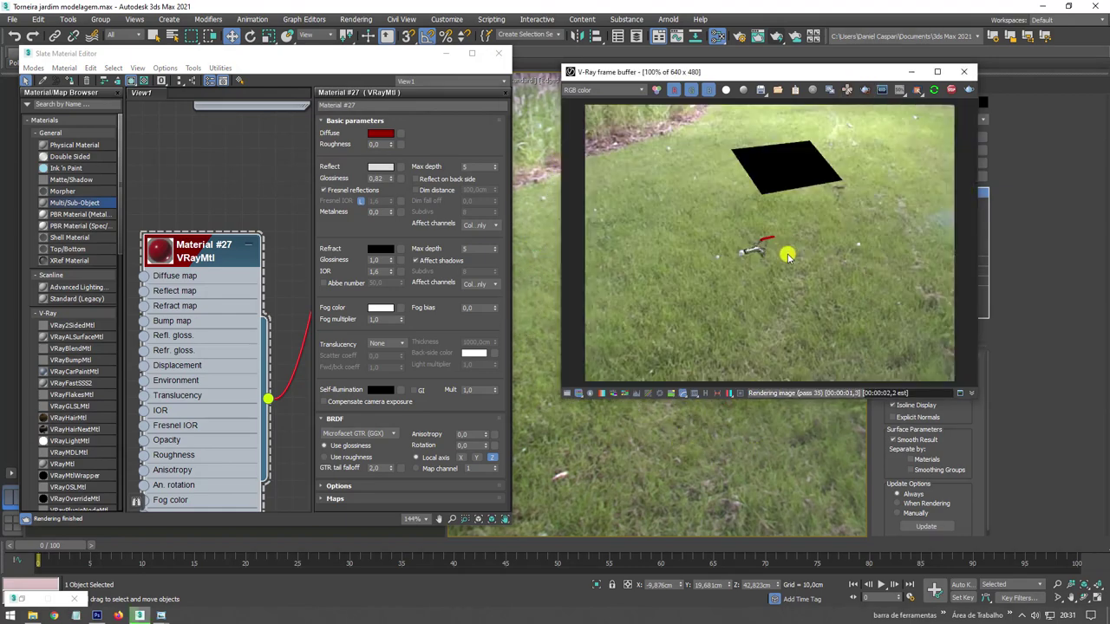
pyautogui.moveTo(777, 455); pyautogui.dragTo(751, 465, button='middle')
pyautogui.scroll(5, 752, 465)
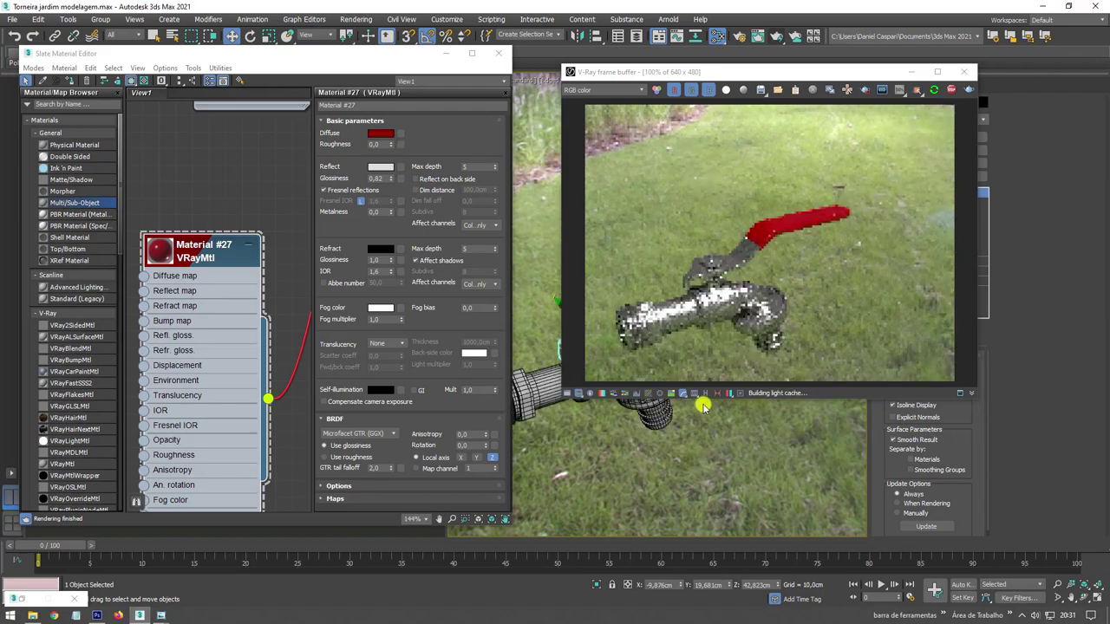
pyautogui.moveTo(688, 453)
pyautogui.keyDown('alt'); pyautogui.mouseDown(button='middle')
pyautogui.moveTo(739, 460)
pyautogui.moveTo(800, 491)
pyautogui.moveTo(713, 494)
pyautogui.moveTo(798, 503)
pyautogui.mouseUp(button='middle'); pyautogui.keyUp('alt')
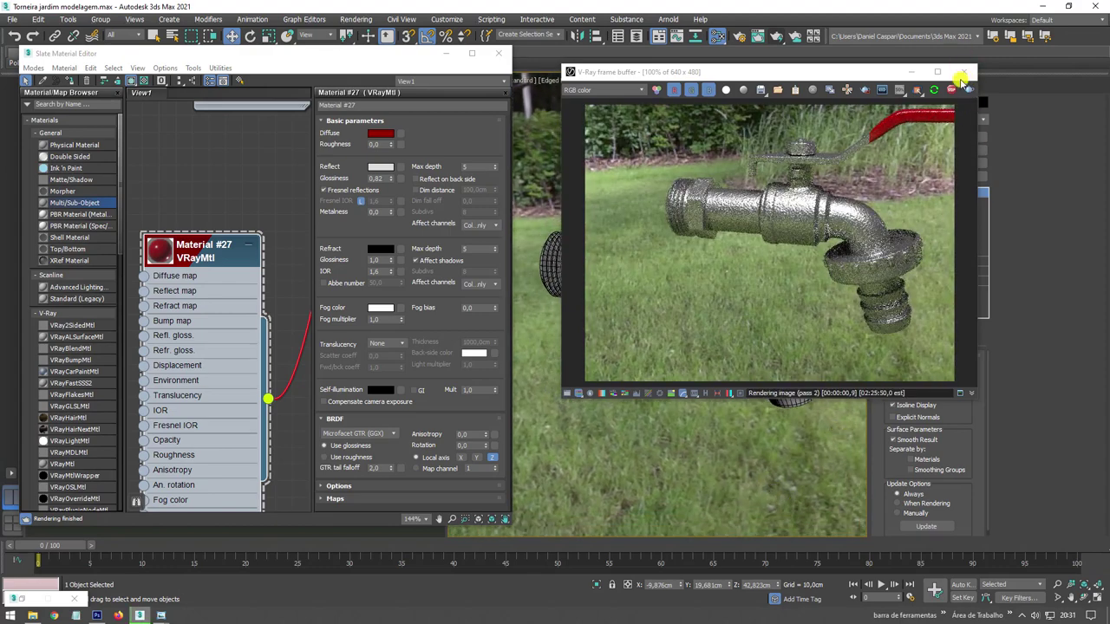
pyautogui.click(963, 71)
# Close the material editor, open Render Setup with F10, and show safe frames in the view.
pyautogui.keyDown('alt'); pyautogui.moveTo(763, 245); pyautogui.dragTo(691, 201, button='middle'); pyautogui.keyUp('alt')
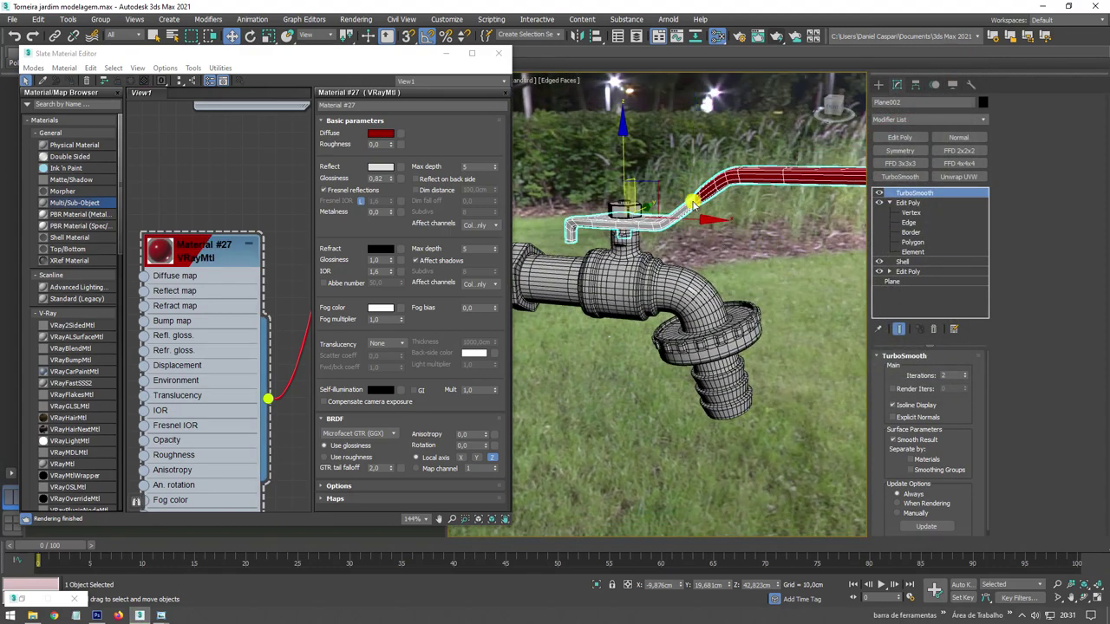
pyautogui.click(503, 53)
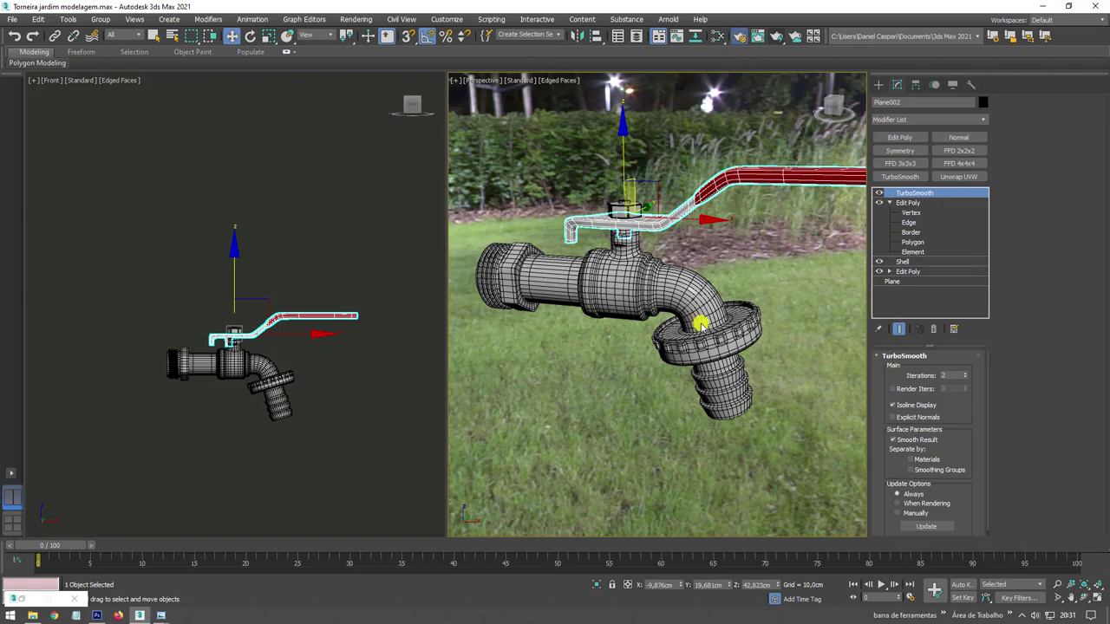
pyautogui.press('F10')
pyautogui.moveTo(724, 110); pyautogui.dragTo(254, 110)
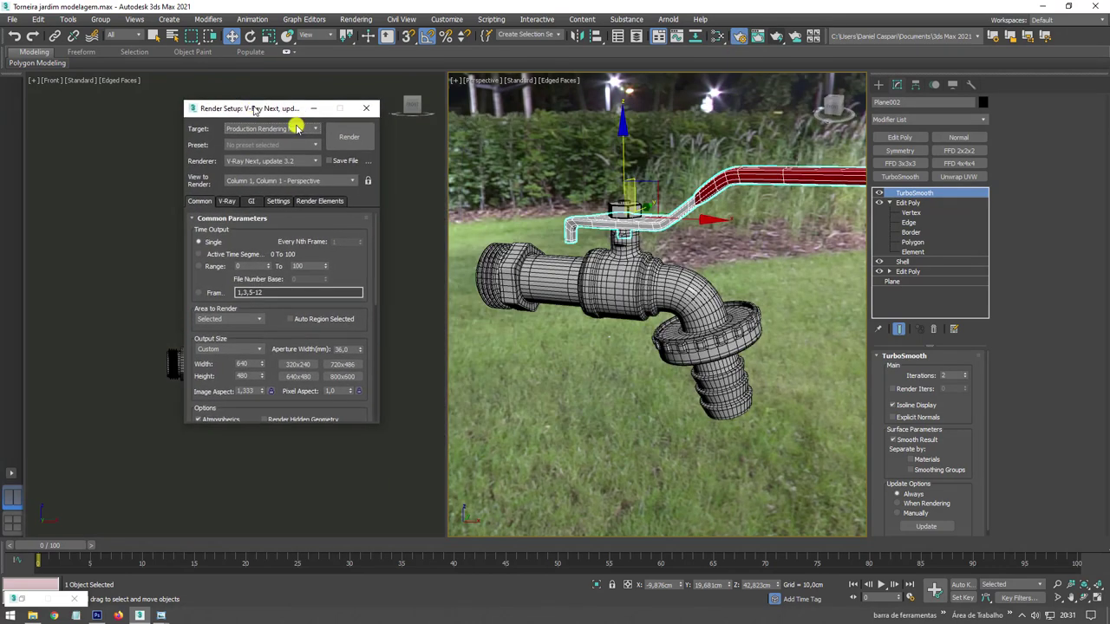
pyautogui.keyDown('alt'); pyautogui.moveTo(694, 346); pyautogui.dragTo(730, 359, button='middle'); pyautogui.keyUp('alt')
pyautogui.scroll(-3, 731, 359)
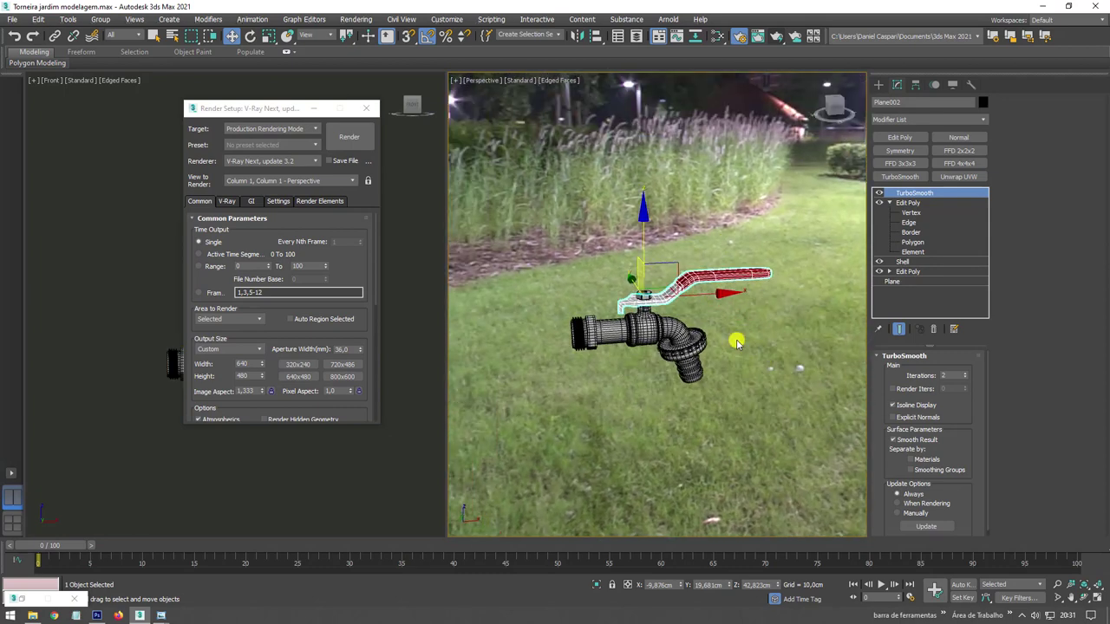
pyautogui.hotkey('shift', 'f')
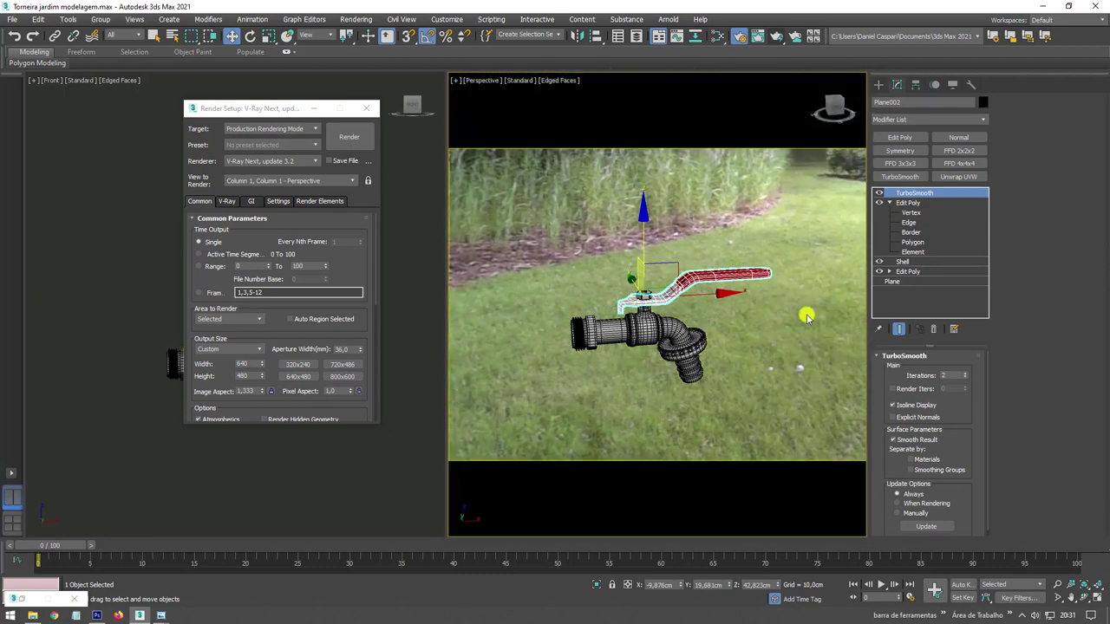
pyautogui.keyDown('alt'); pyautogui.moveTo(806, 318); pyautogui.dragTo(752, 309, button='middle'); pyautogui.keyUp('alt')
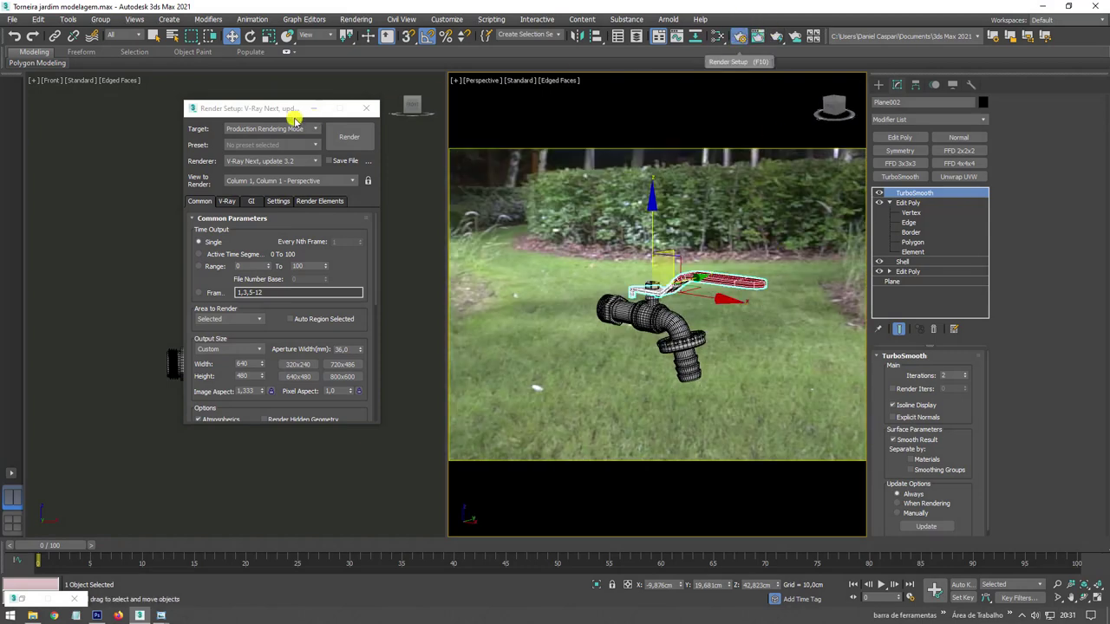
# Choose the HDTV (video) output size preset, giving 1920 x 1080.
pyautogui.moveTo(292, 110); pyautogui.dragTo(434, 96)
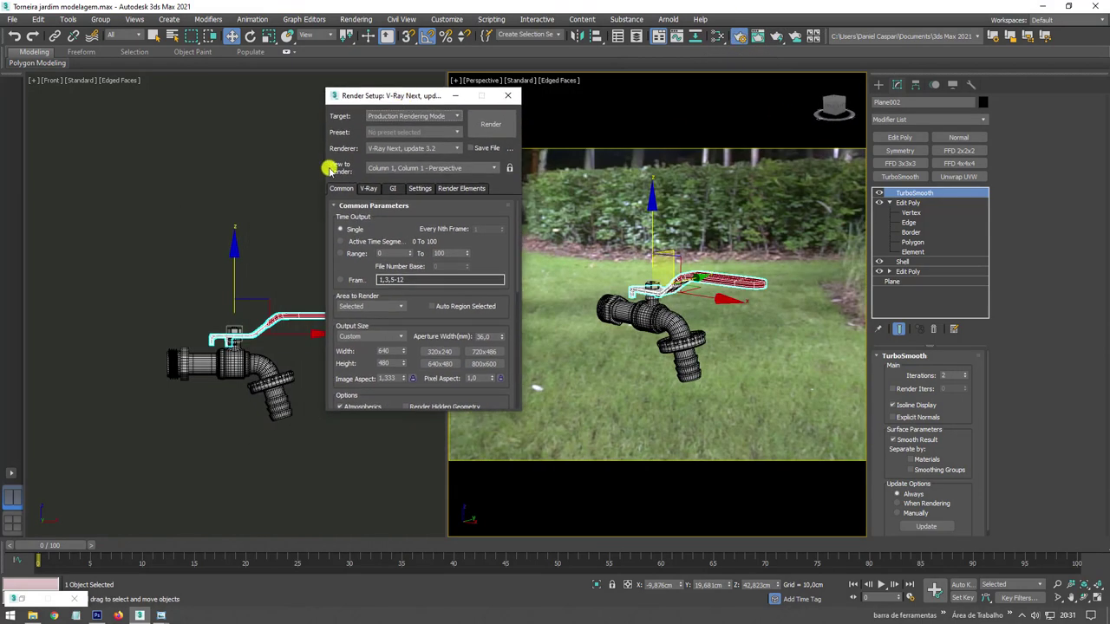
pyautogui.moveTo(505, 255); pyautogui.dragTo(490, 153)
pyautogui.moveTo(421, 216)
pyautogui.mouseDown()
pyautogui.moveTo(422, 263)
pyautogui.moveTo(401, 292)
pyautogui.mouseUp()
pyautogui.click(398, 299)
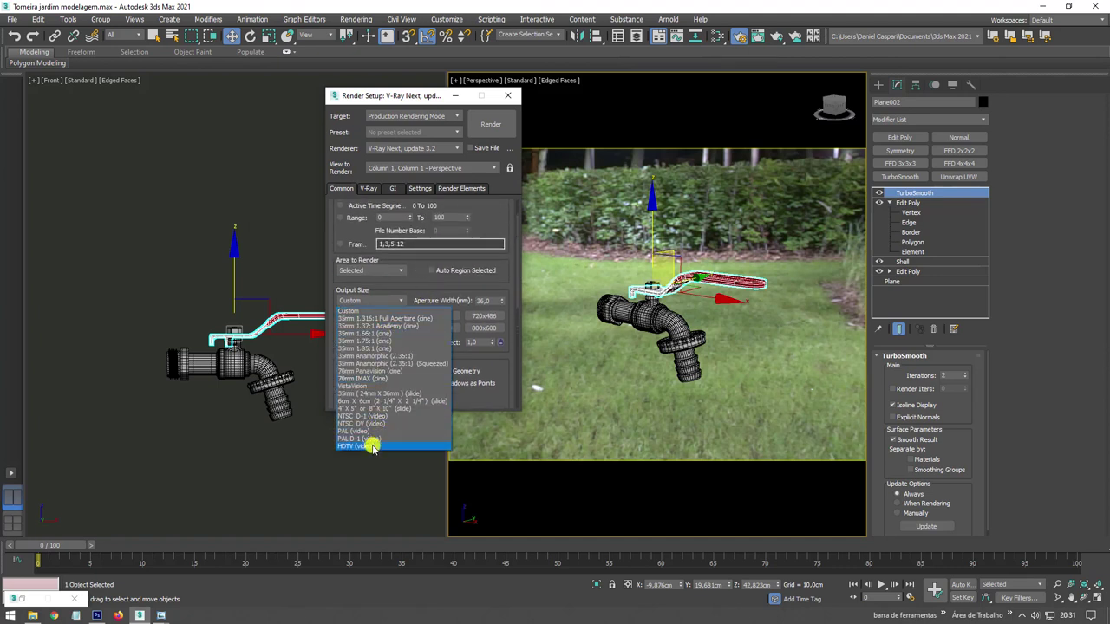
pyautogui.click(363, 446)
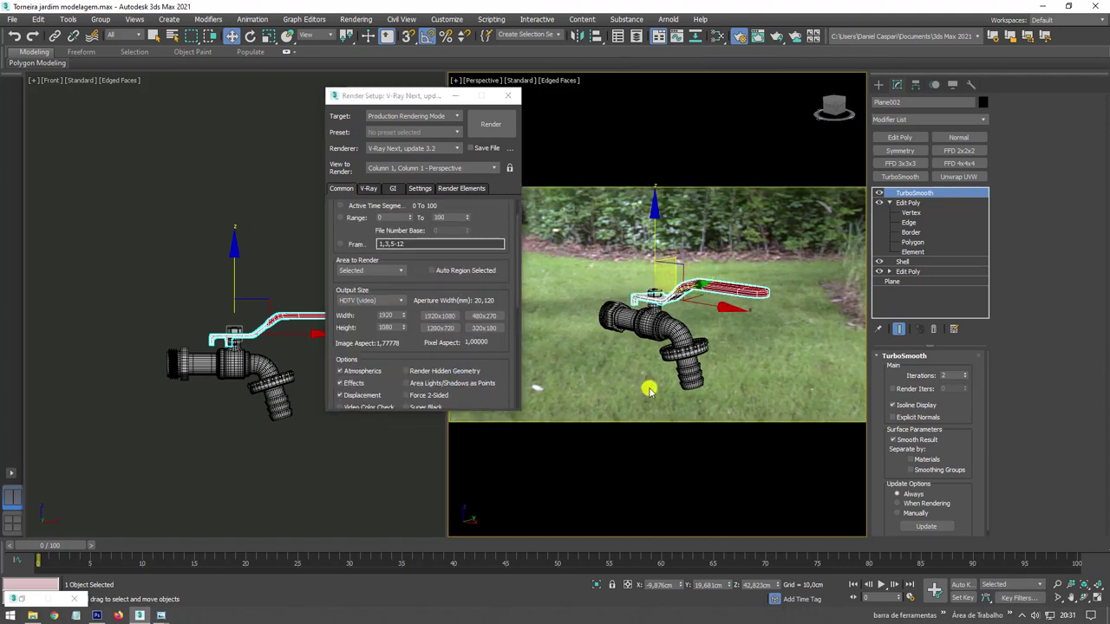
pyautogui.moveTo(672, 367)
pyautogui.keyDown('alt'); pyautogui.mouseDown(button='middle')
pyautogui.moveTo(700, 334)
pyautogui.moveTo(660, 350)
pyautogui.mouseUp(button='middle'); pyautogui.keyUp('alt')
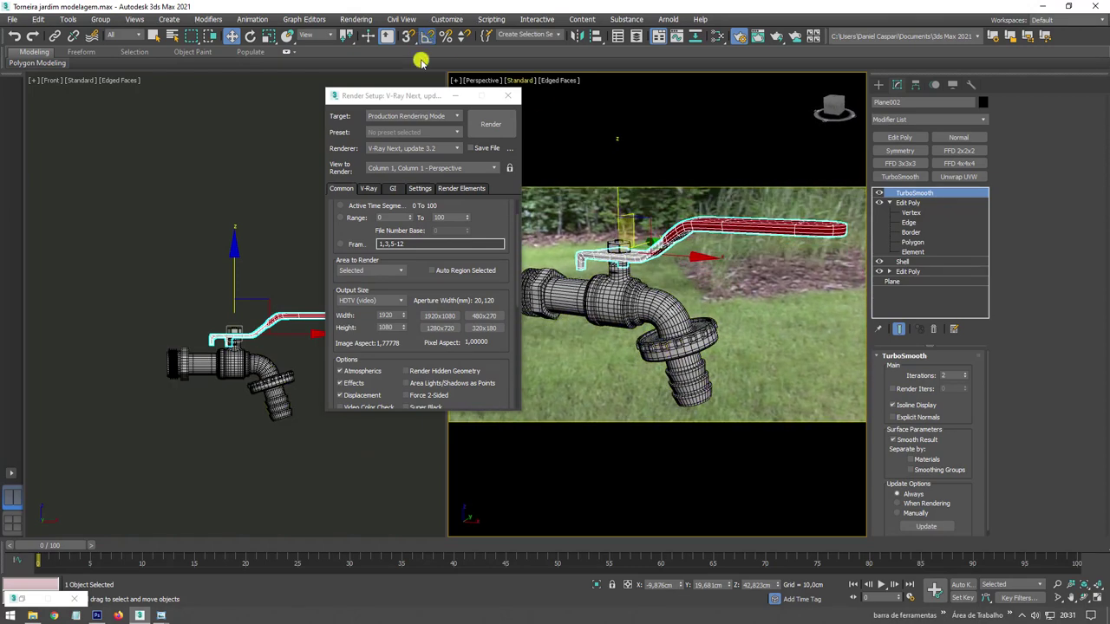
pyautogui.moveTo(380, 101); pyautogui.dragTo(304, 100)
pyautogui.keyDown('alt'); pyautogui.moveTo(632, 310); pyautogui.dragTo(632, 309, button='middle'); pyautogui.keyUp('alt')
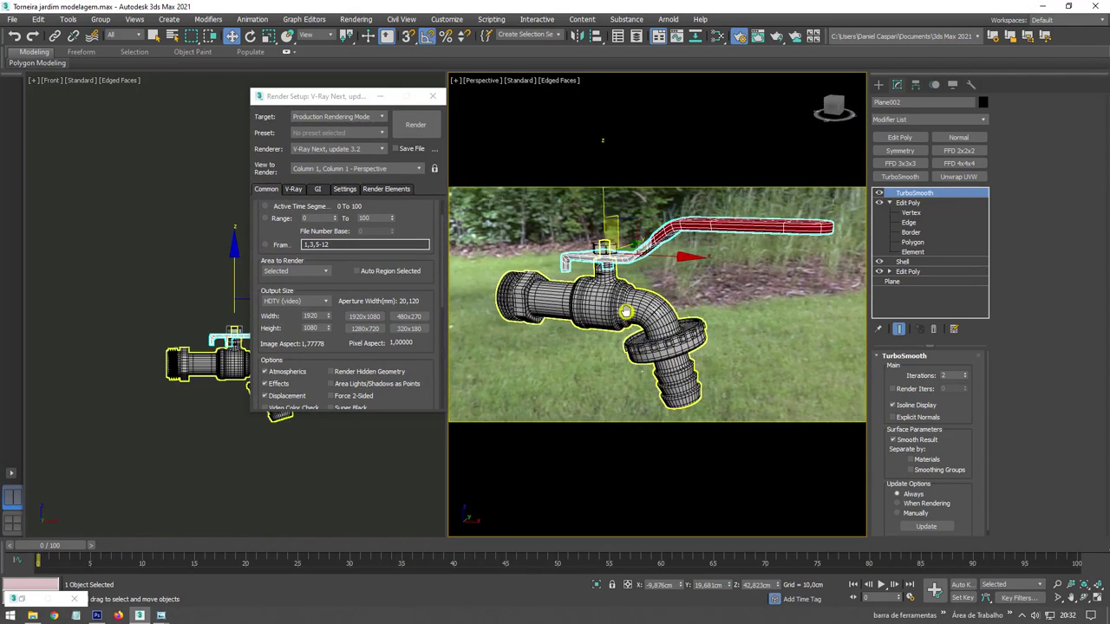
# Set the V-Ray image sampler to Bucket and enable Use local subdivs in Global DMC.
pyautogui.click(293, 189)
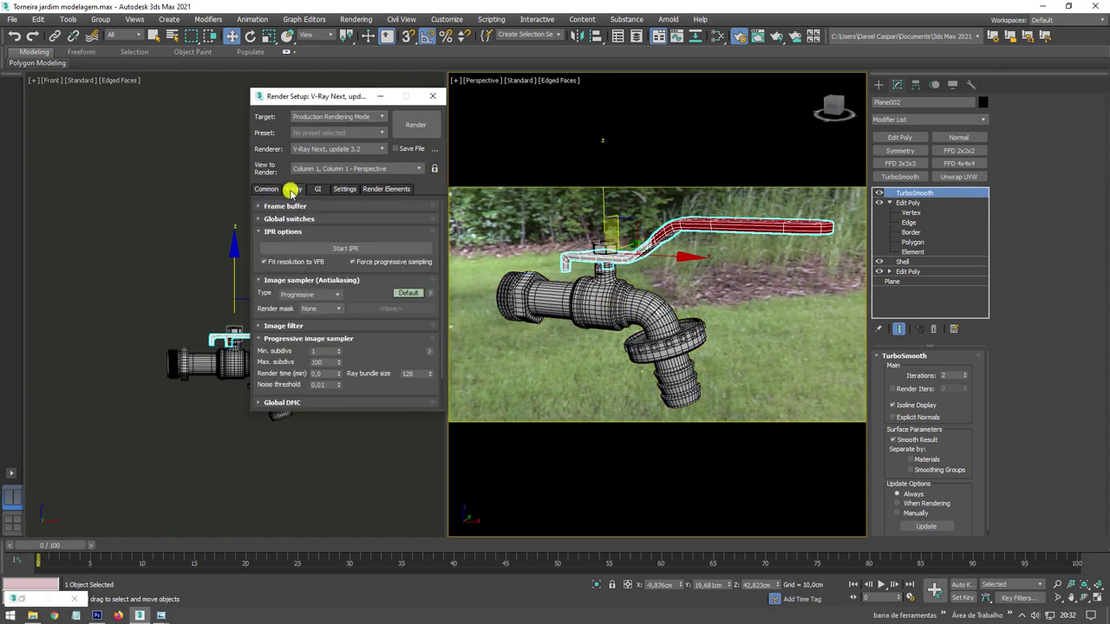
pyautogui.scroll(-2, 379, 248)
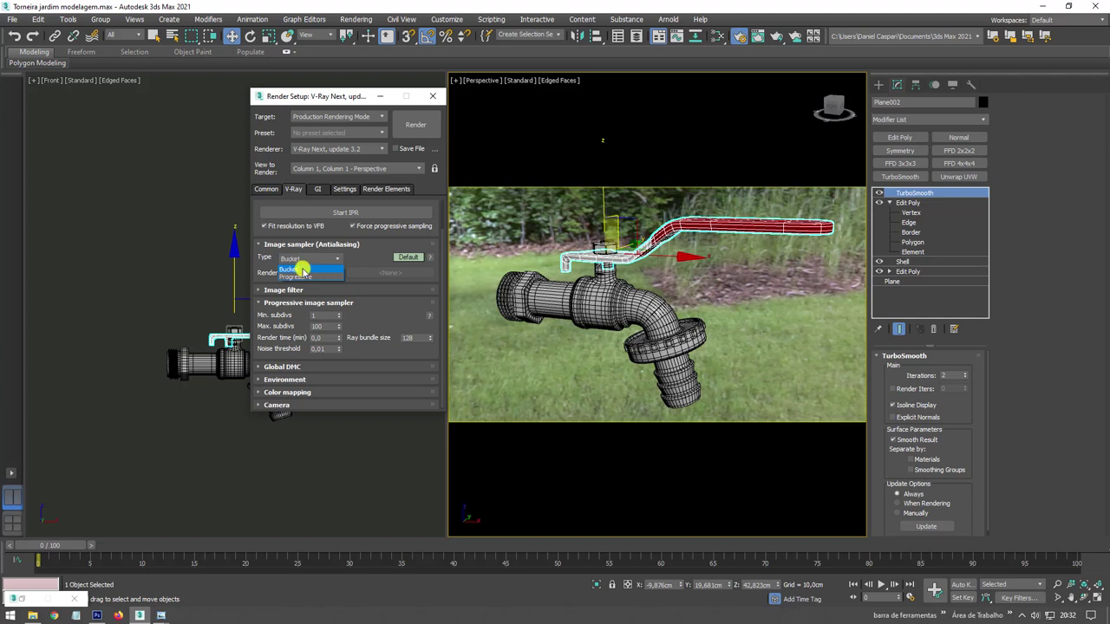
pyautogui.click(303, 270)
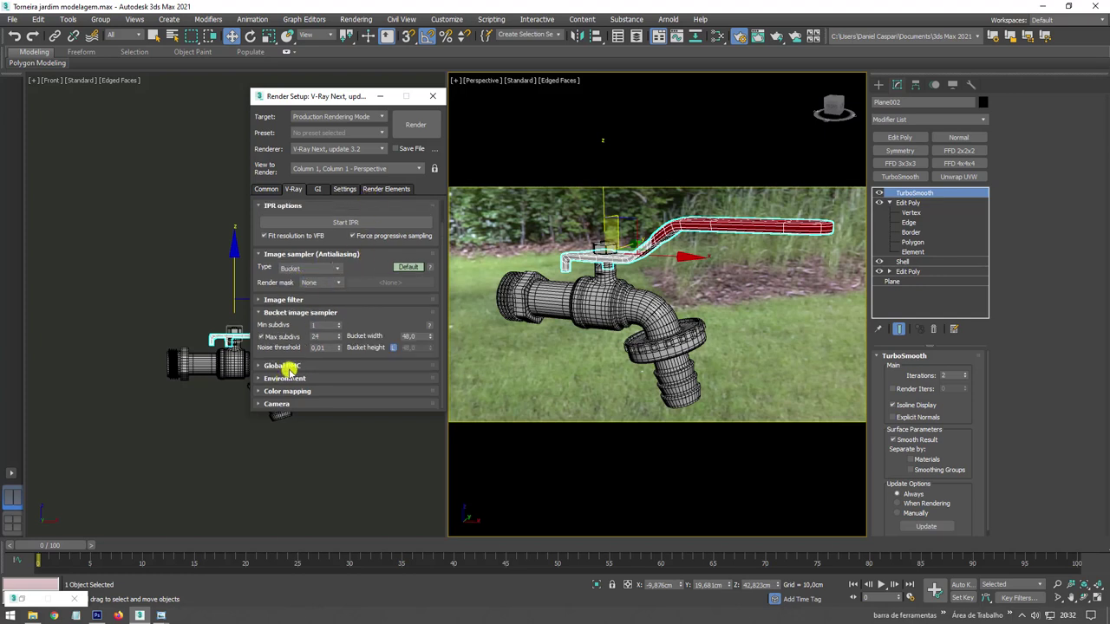
pyautogui.click(262, 365)
pyautogui.scroll(-2, 350, 351)
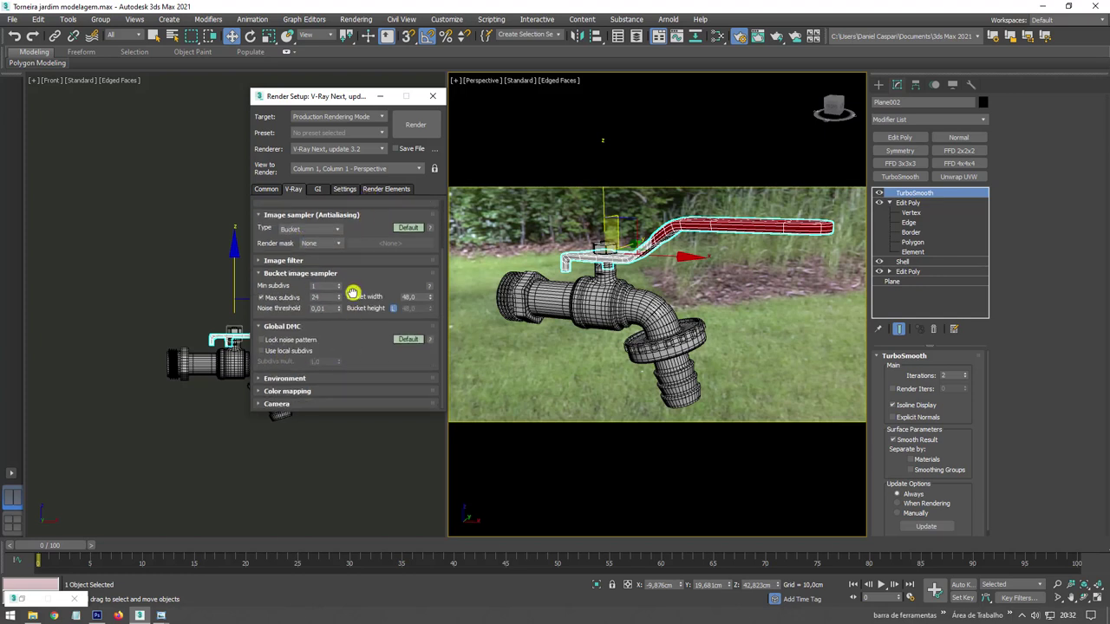
pyautogui.click(291, 352)
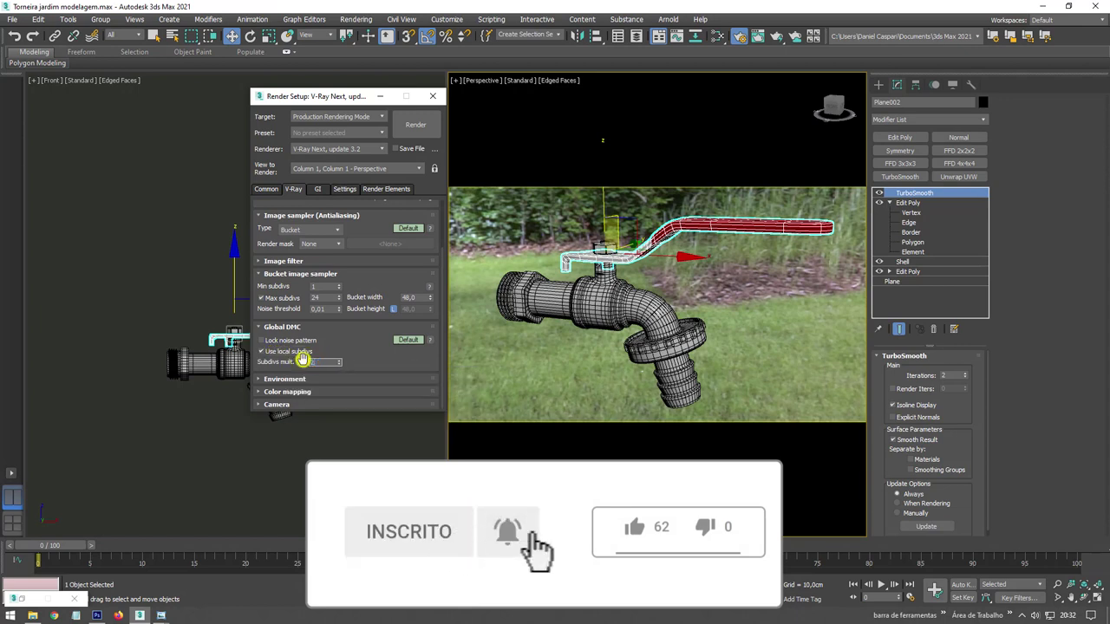
# Review the Brute force GI settings on the GI tab, then close Render Setup.
pyautogui.click(317, 189)
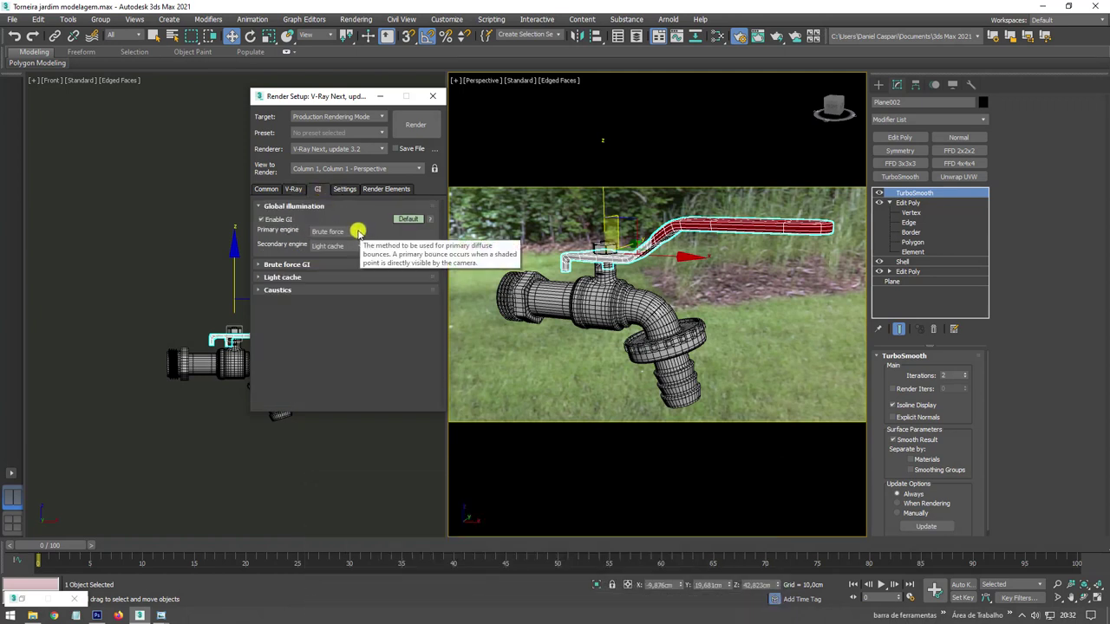
pyautogui.click(317, 266)
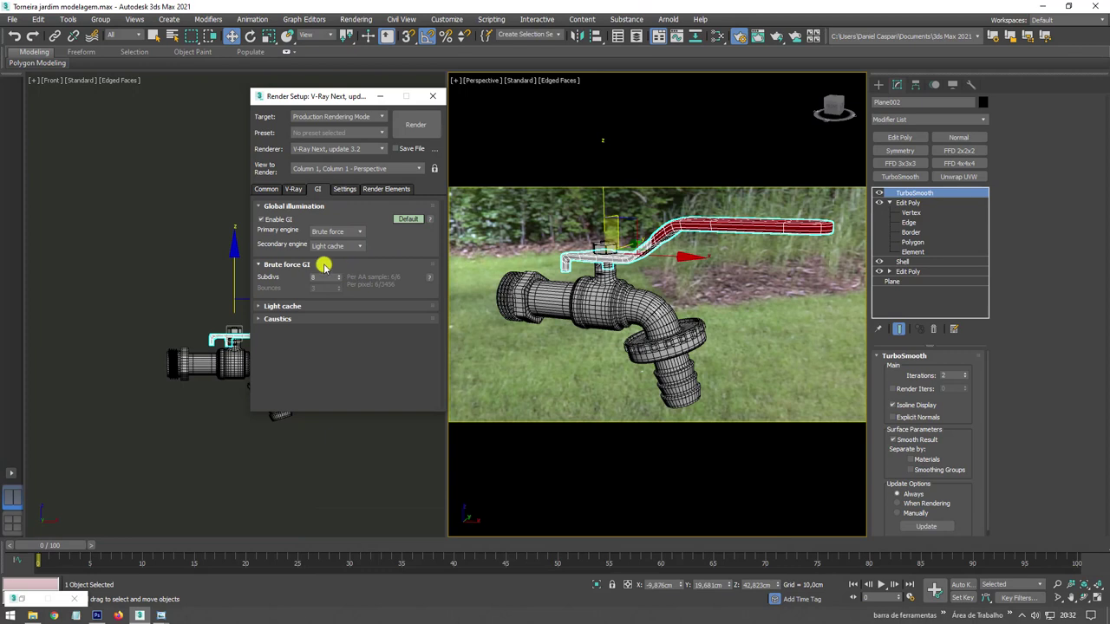
pyautogui.click(323, 265)
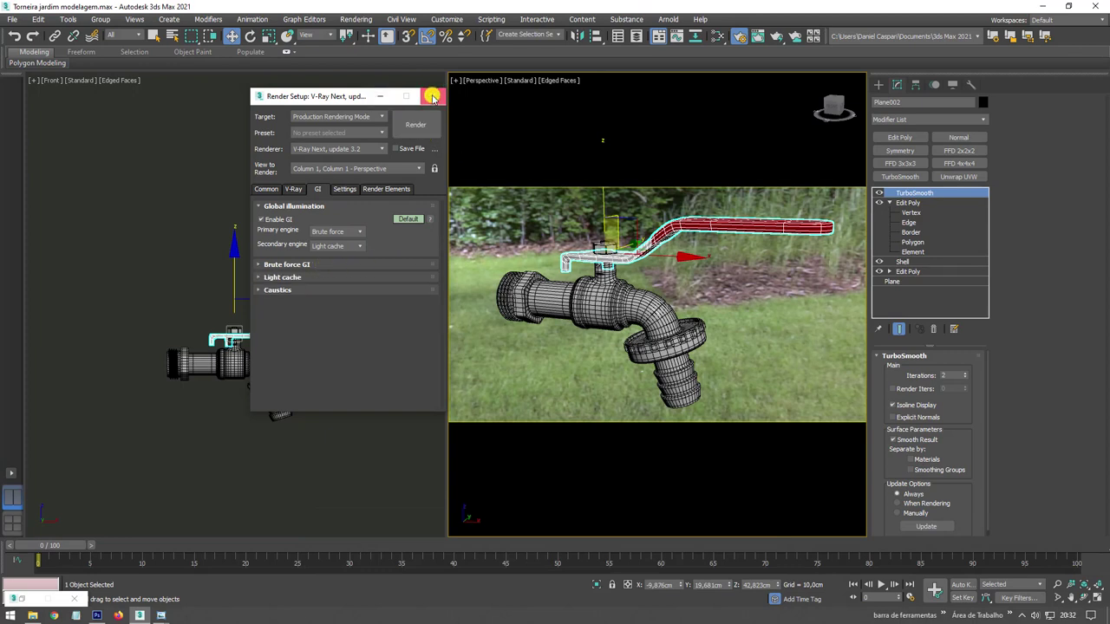
pyautogui.click(433, 97)
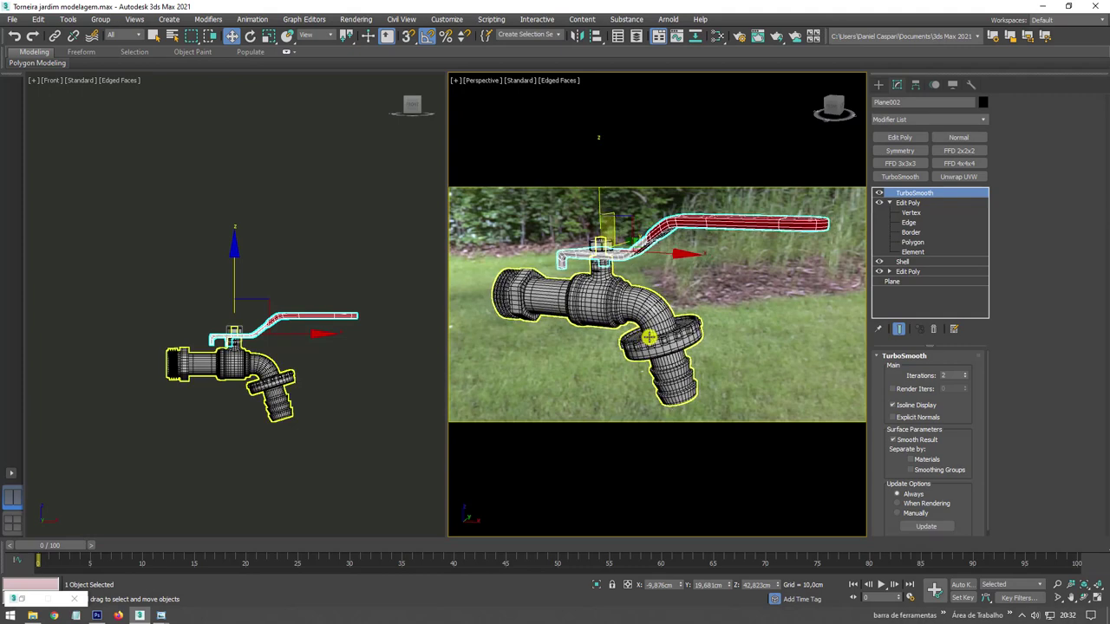
# Start a production V-Ray render of the faucet and move the frame buffer aside.
pyautogui.moveTo(718, 314); pyautogui.dragTo(737, 313, button='middle')
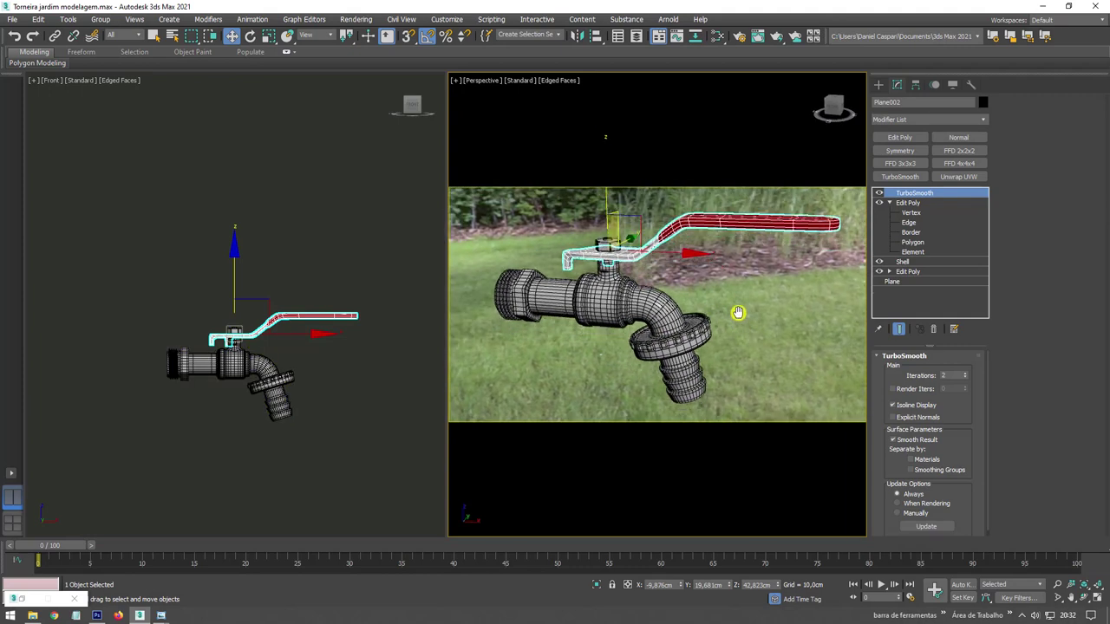
pyautogui.click(772, 39)
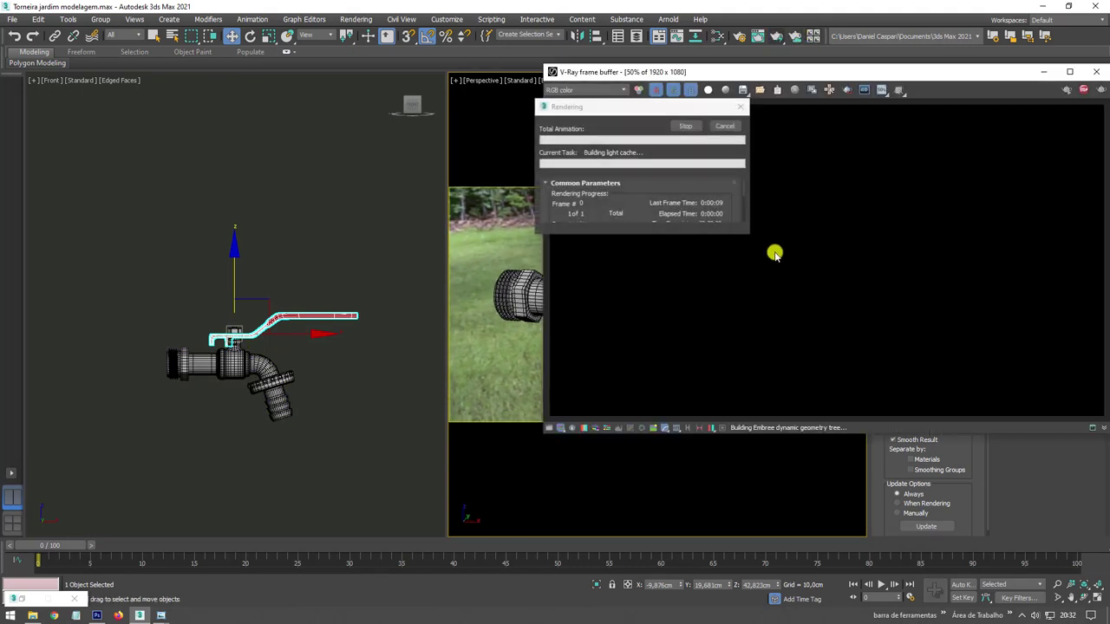
pyautogui.moveTo(858, 69); pyautogui.dragTo(607, 52)
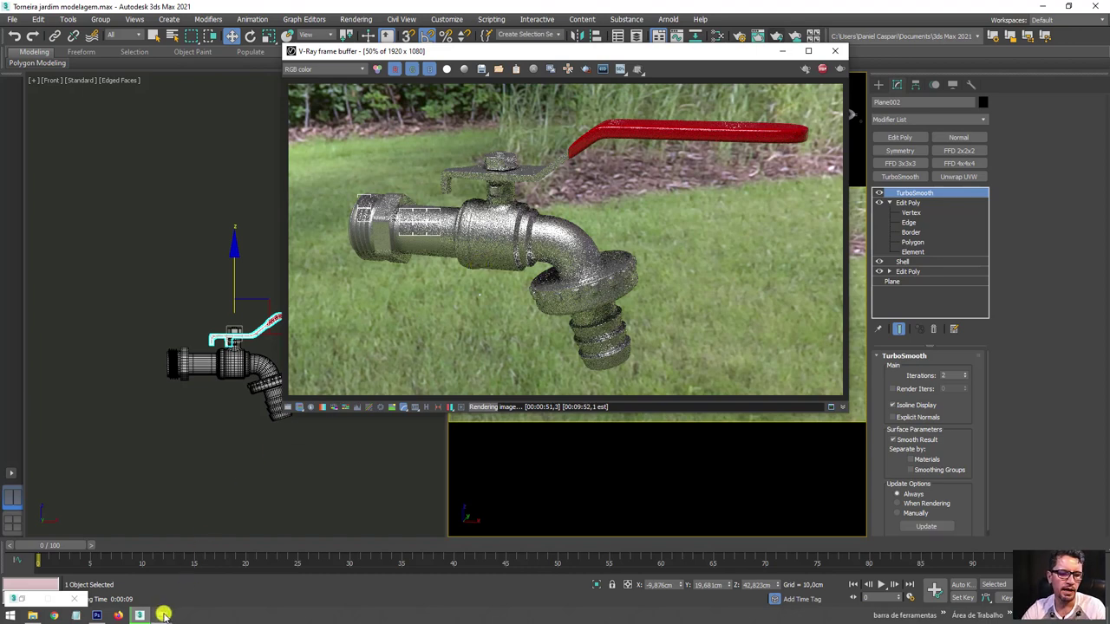
# Zoom into the reference photo's '1/2' marking, then minimize the photo.
pyautogui.moveTo(160, 615)
pyautogui.click(200, 579)
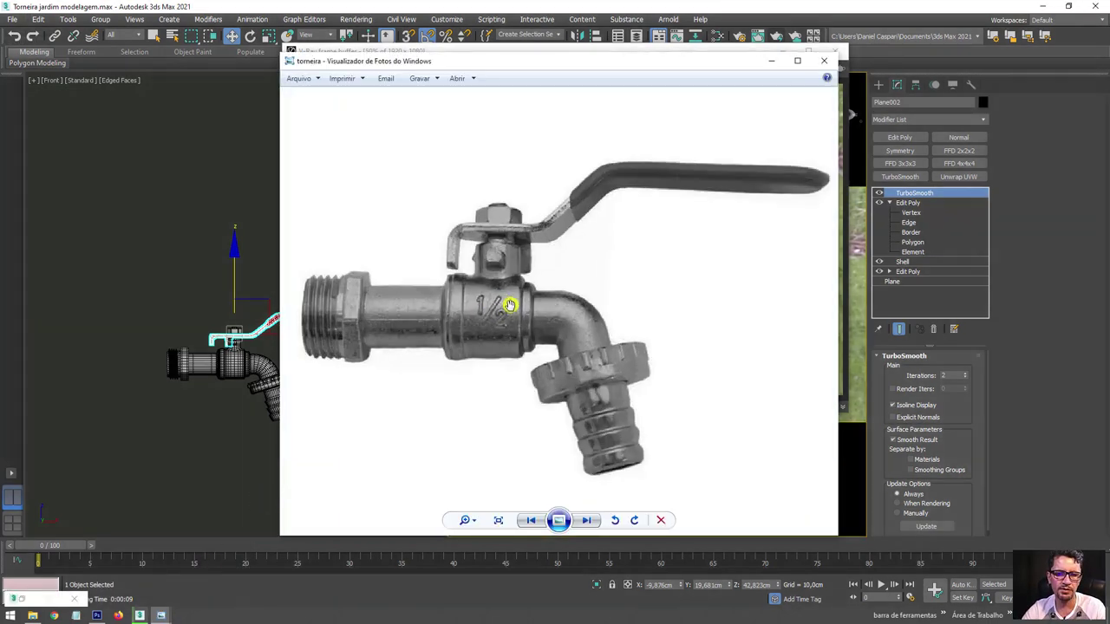
pyautogui.scroll(3, 510, 305)
pyautogui.scroll(3, 493, 314)
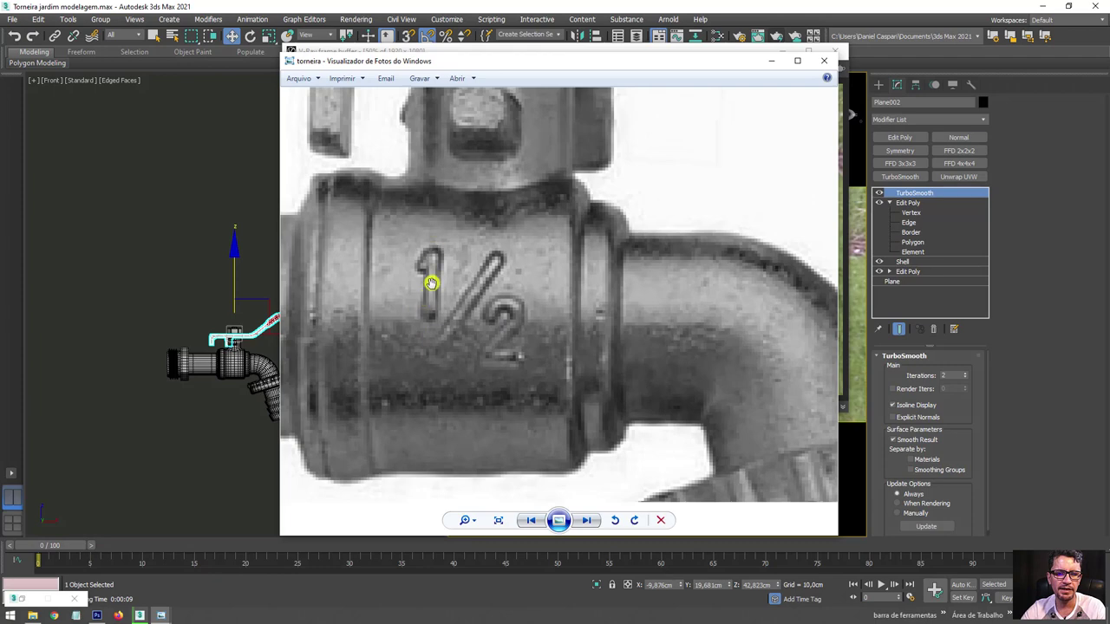
pyautogui.click(775, 64)
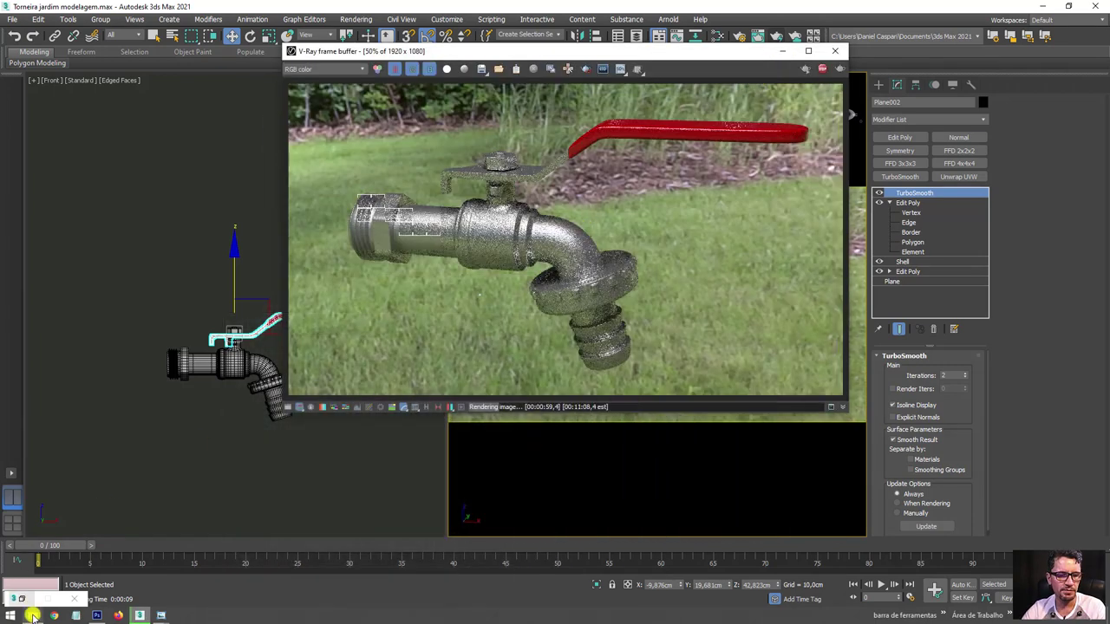
# Open the project's Textures folder in File Explorer, select polegada, then minimize the window.
pyautogui.click(32, 616)
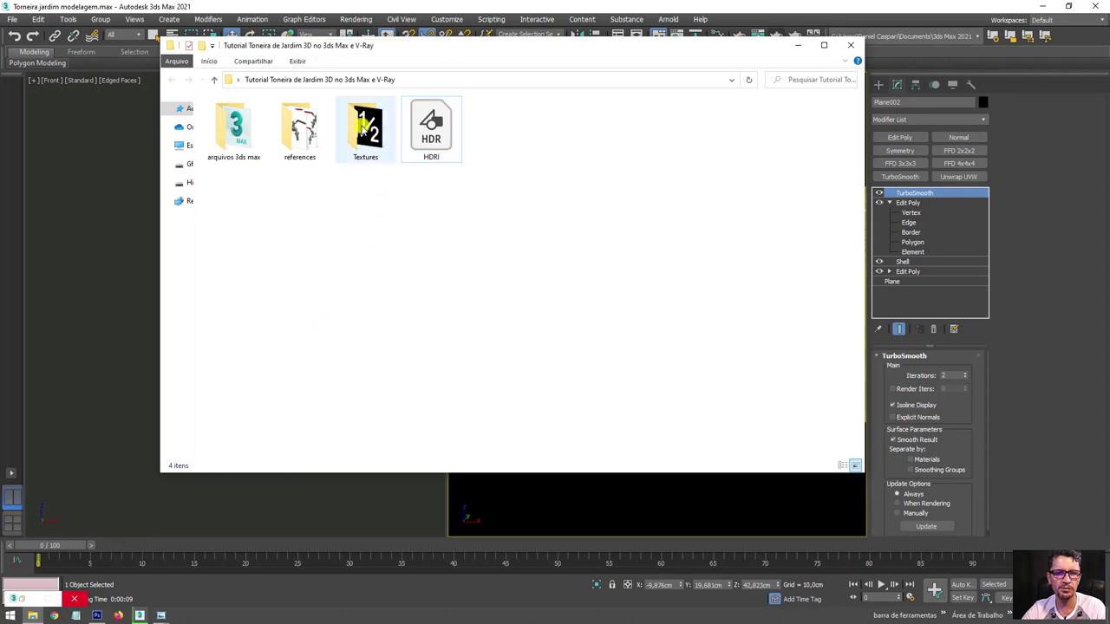
pyautogui.doubleClick(367, 128)
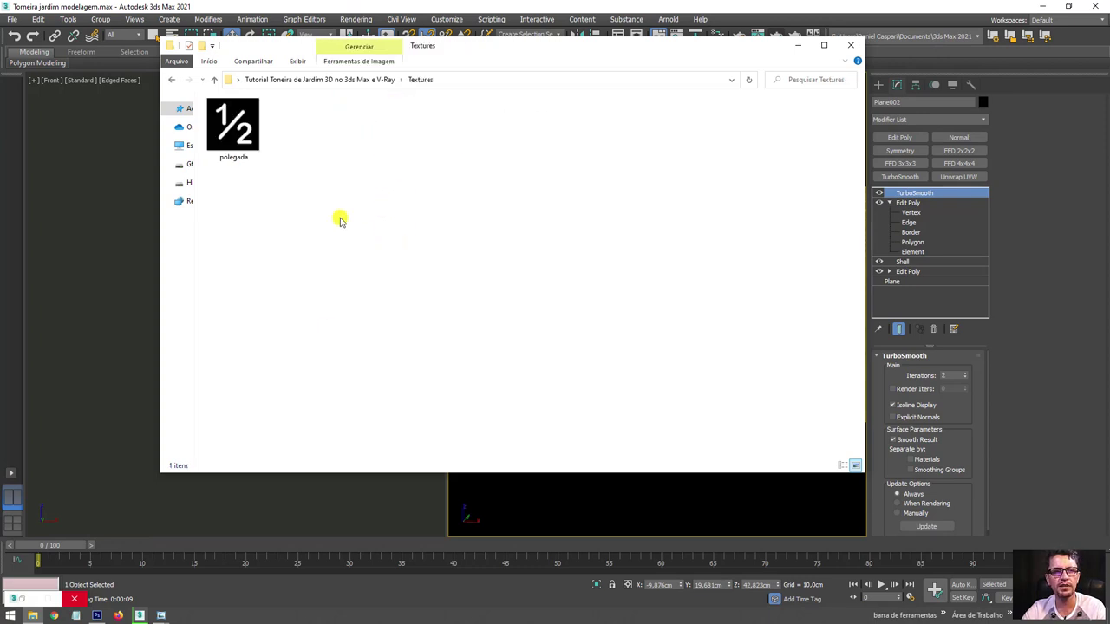
pyautogui.click(232, 128)
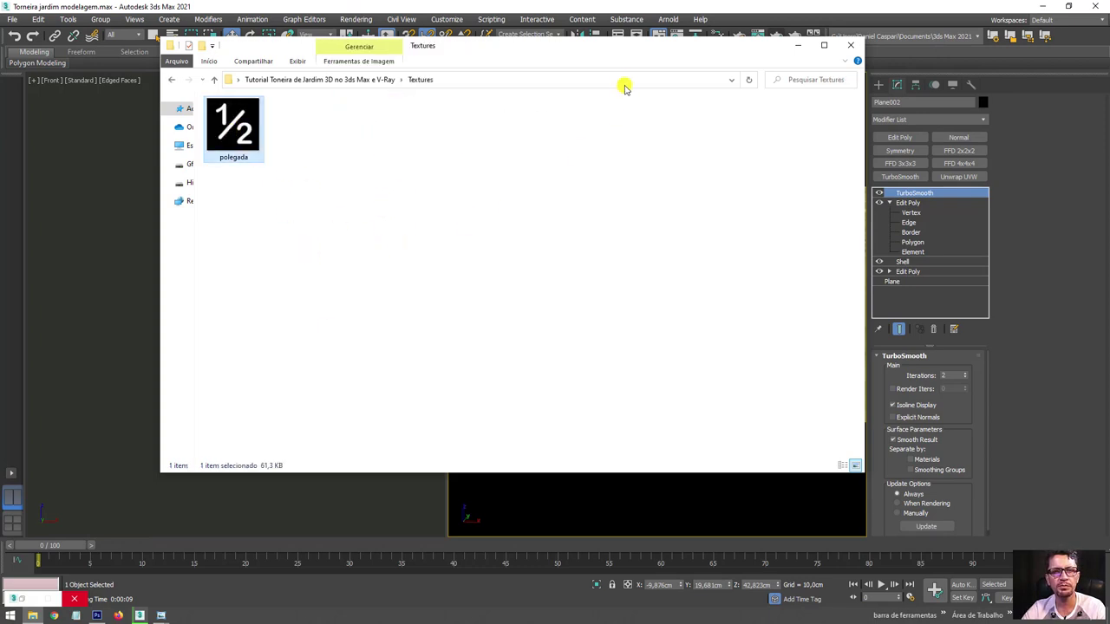
pyautogui.click(790, 47)
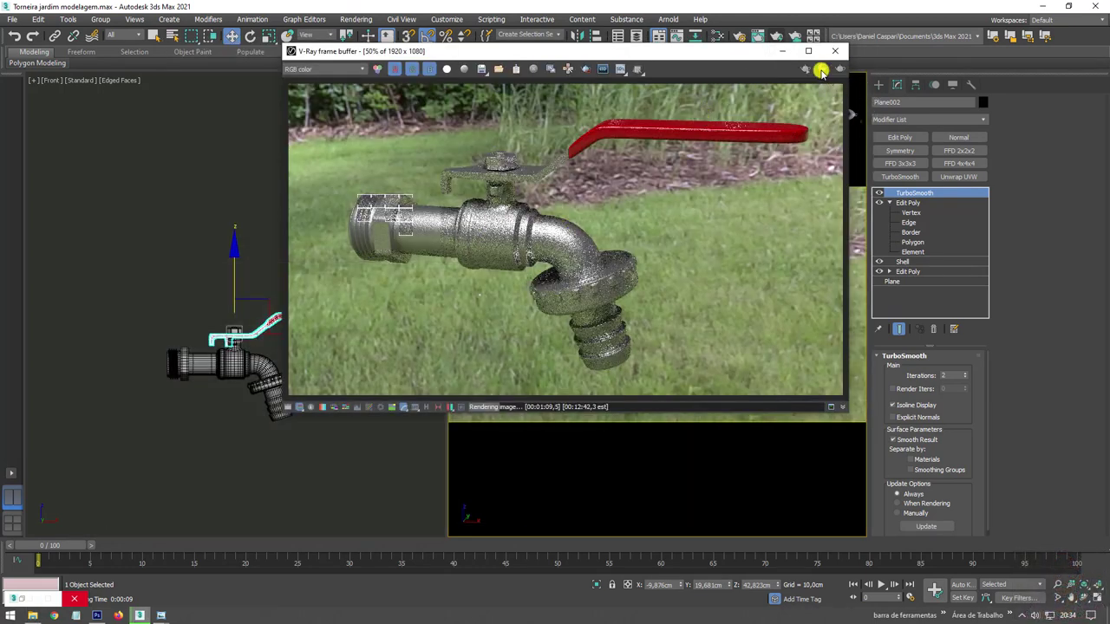
# Reopen the material editor and drag polegada from the Textures folder in as a bitmap node.
pyautogui.press('m')
pyautogui.click(834, 52)
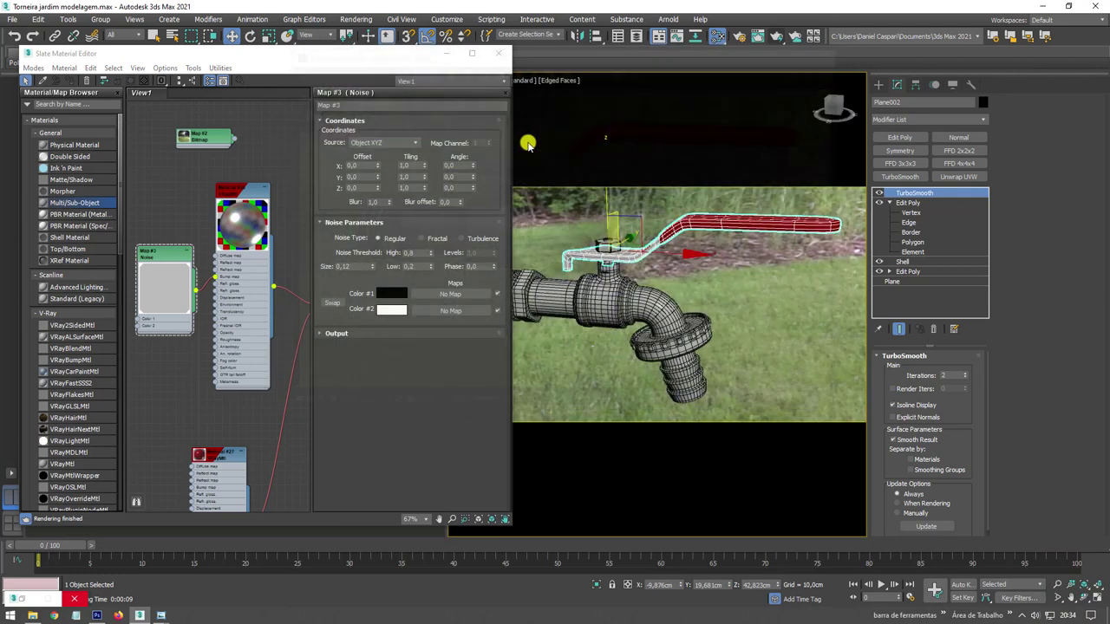
pyautogui.scroll(-5, 277, 315)
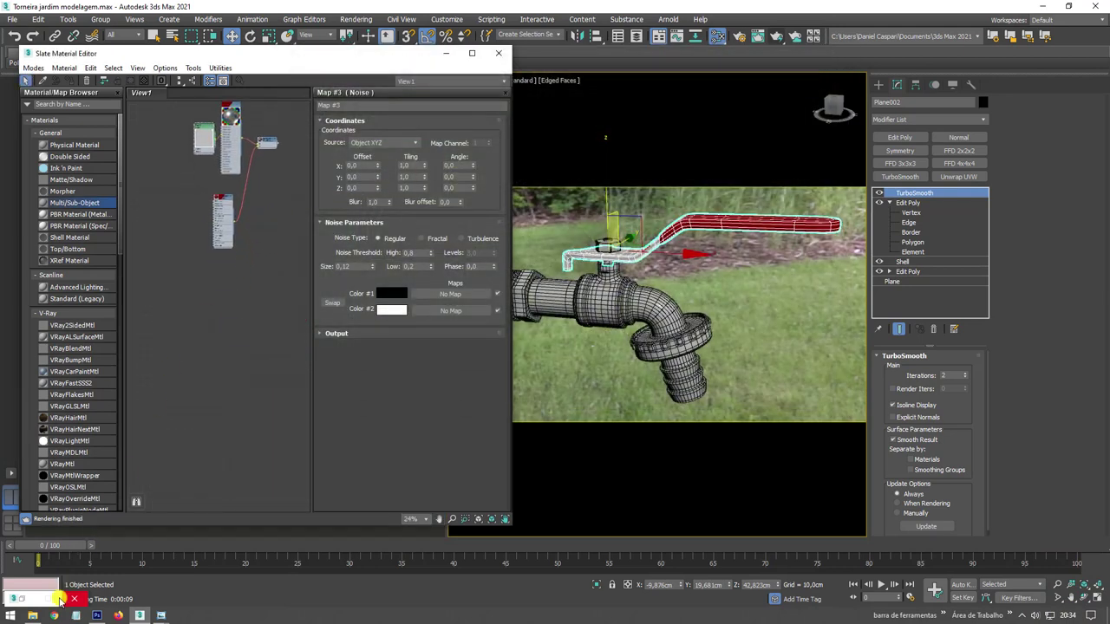
pyautogui.click(52, 598)
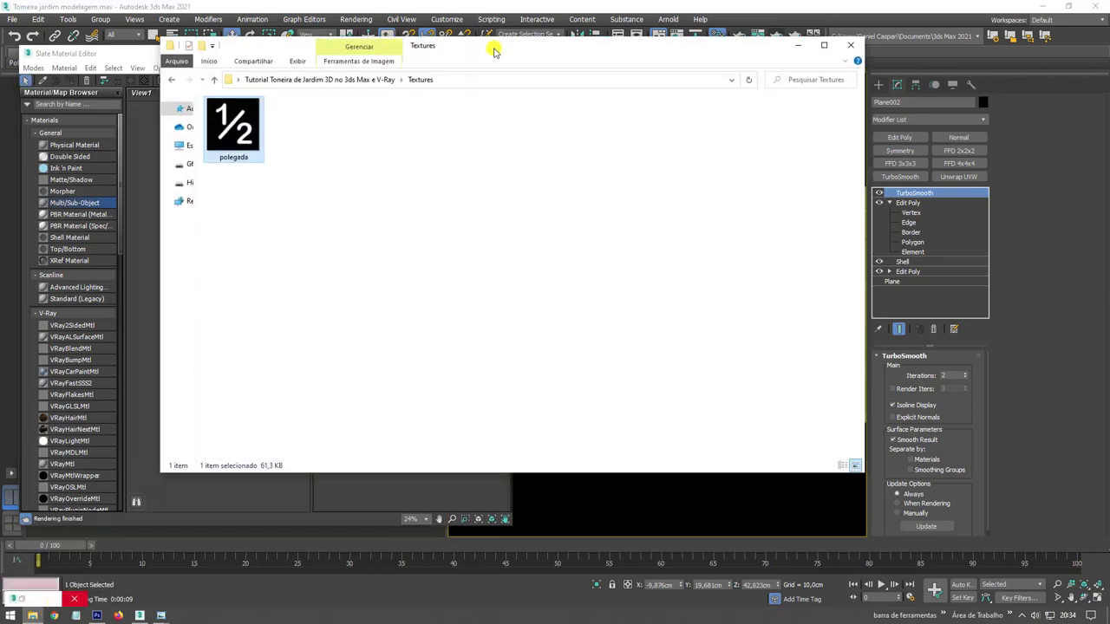
pyautogui.moveTo(431, 138); pyautogui.dragTo(223, 317)
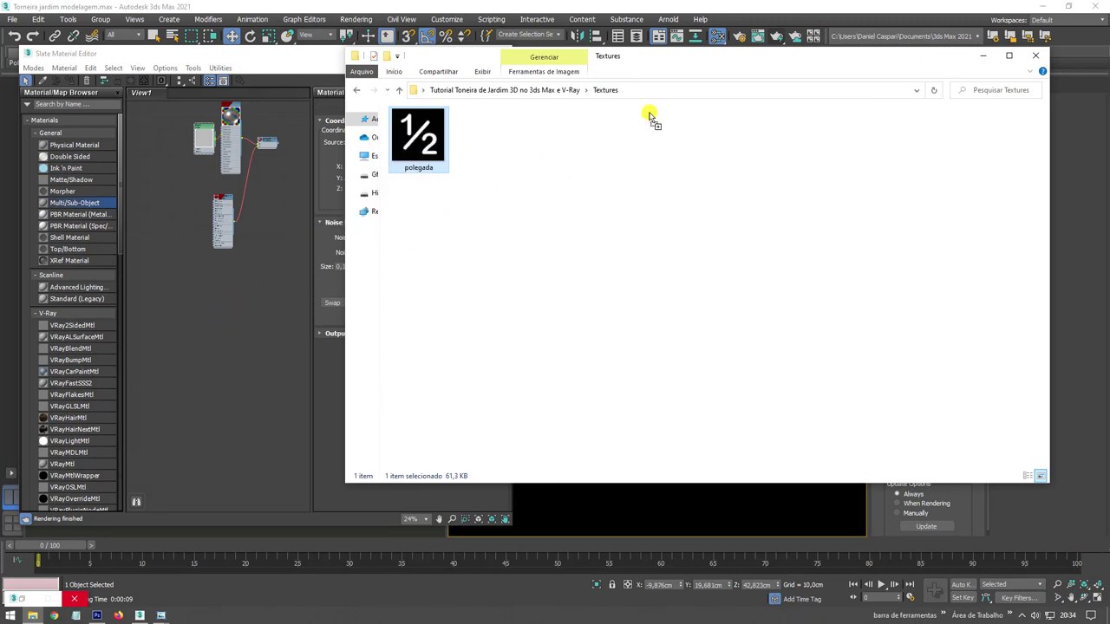
pyautogui.click(985, 57)
# Rearrange the Bitmap, ½ bitmap and Noise nodes in the Slate graph.
pyautogui.scroll(3, 216, 204)
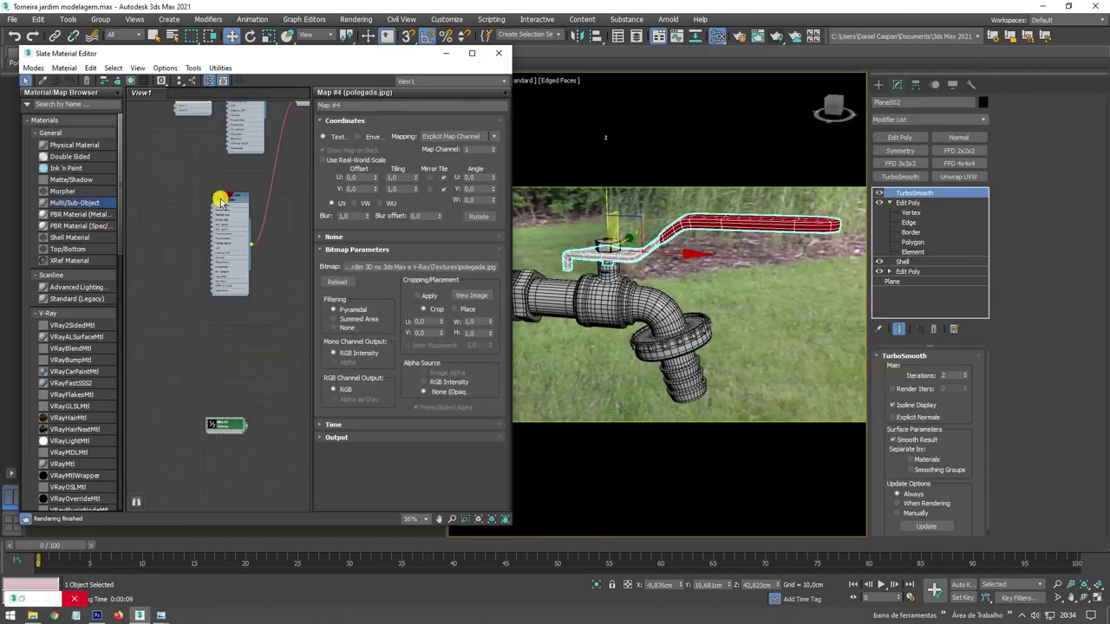
pyautogui.scroll(2, 221, 201)
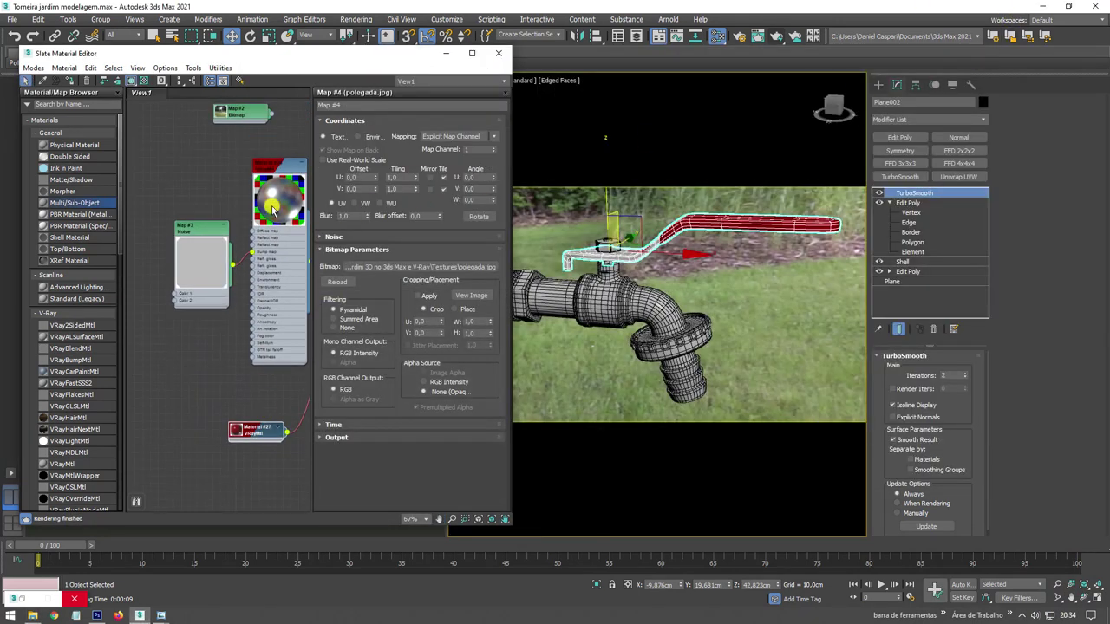
pyautogui.click(259, 185)
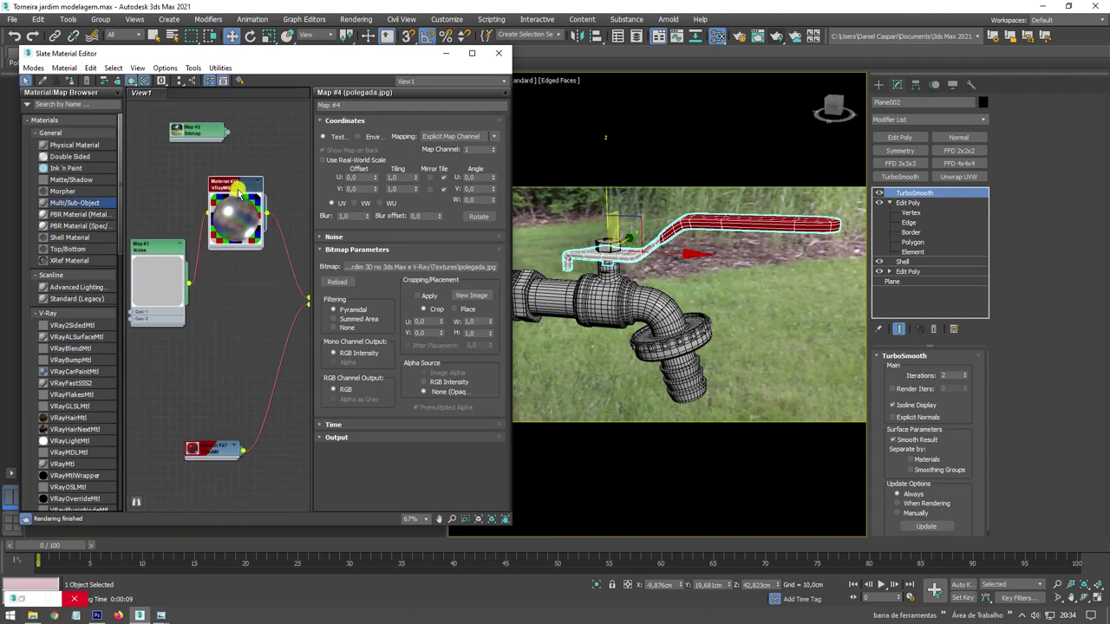
pyautogui.scroll(-2, 221, 354)
pyautogui.scroll(-3, 209, 451)
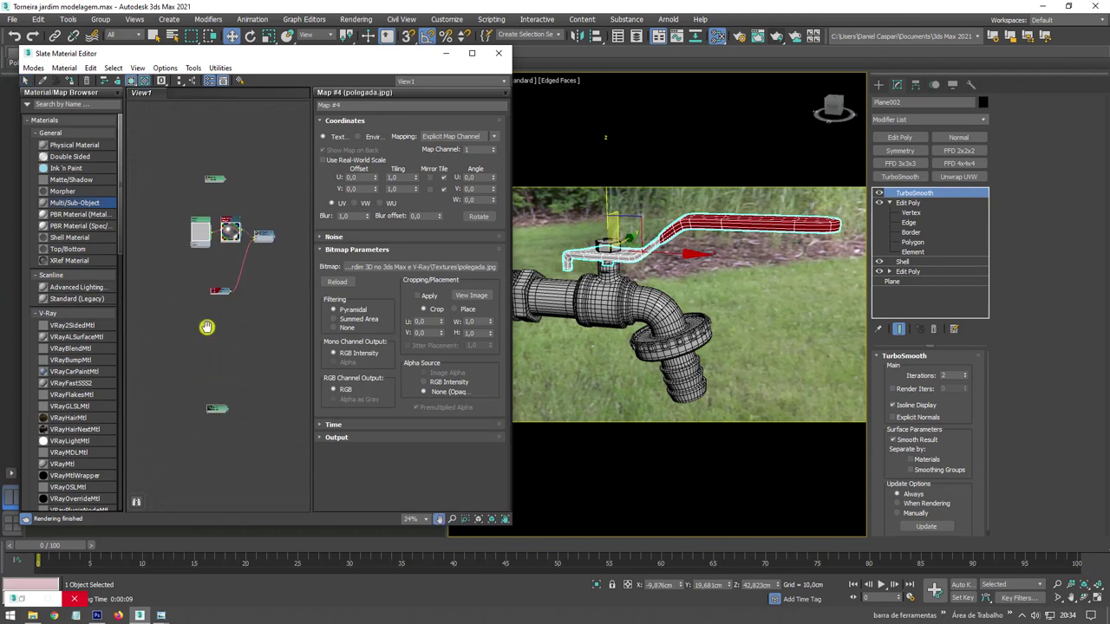
pyautogui.scroll(5, 208, 253)
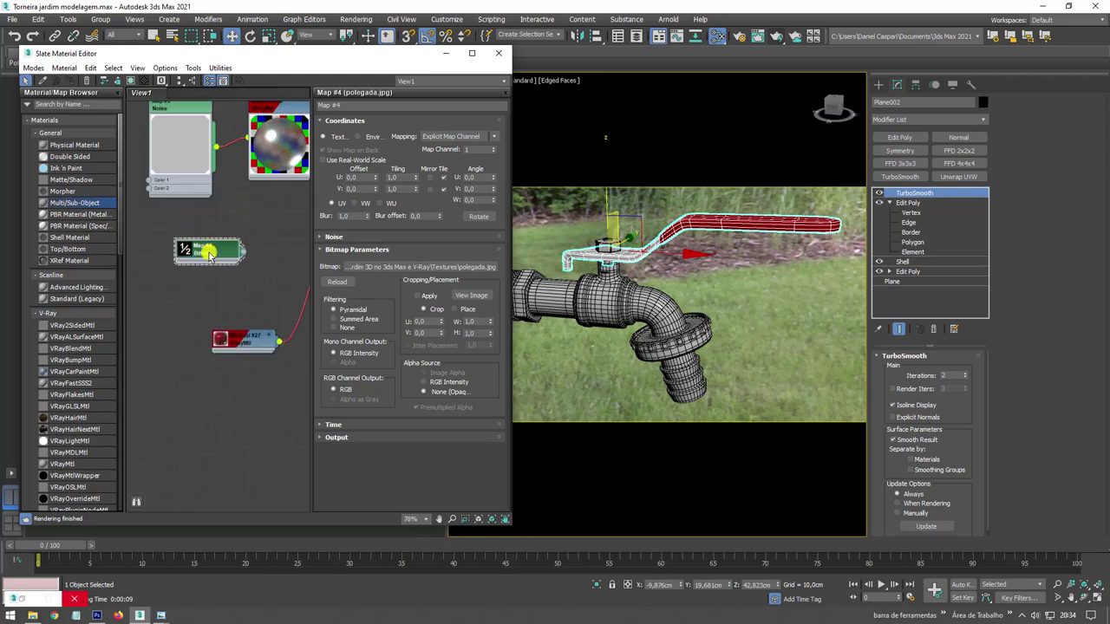
pyautogui.moveTo(208, 252); pyautogui.dragTo(204, 234)
pyautogui.moveTo(204, 232); pyautogui.dragTo(225, 362, button='middle')
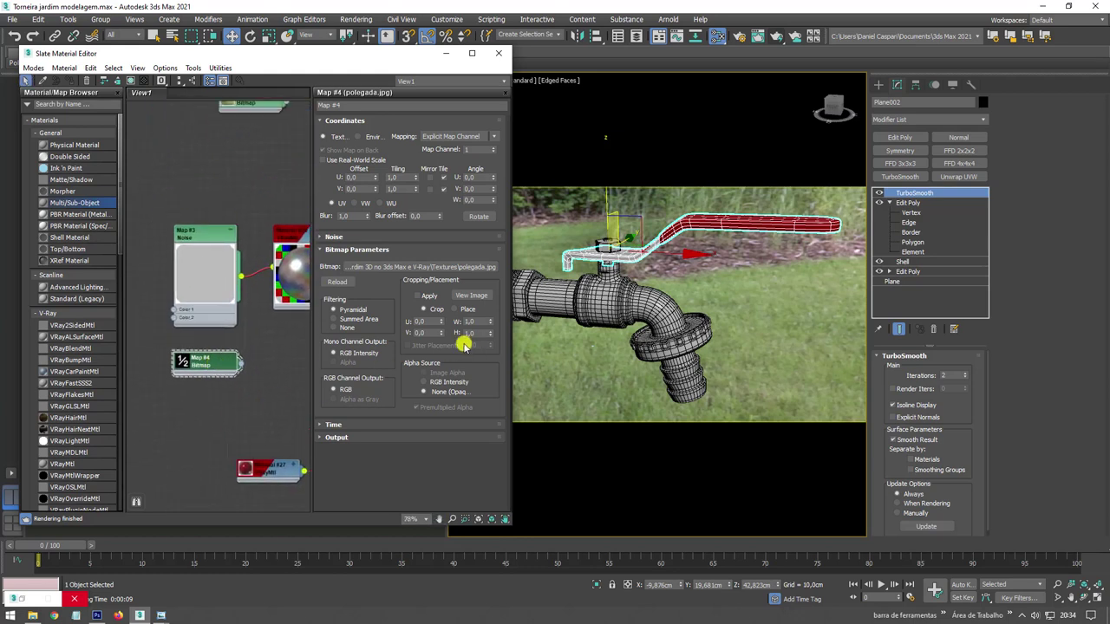
pyautogui.moveTo(216, 367); pyautogui.dragTo(208, 378)
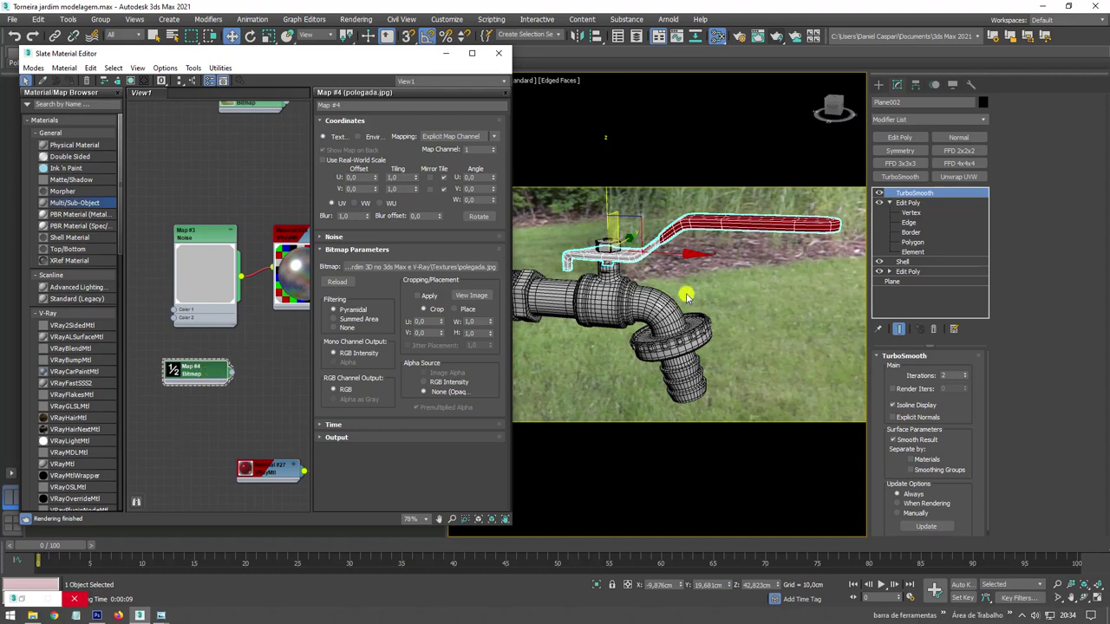
pyautogui.scroll(2, 664, 302)
pyautogui.scroll(2, 664, 302)
pyautogui.scroll(3, 664, 301)
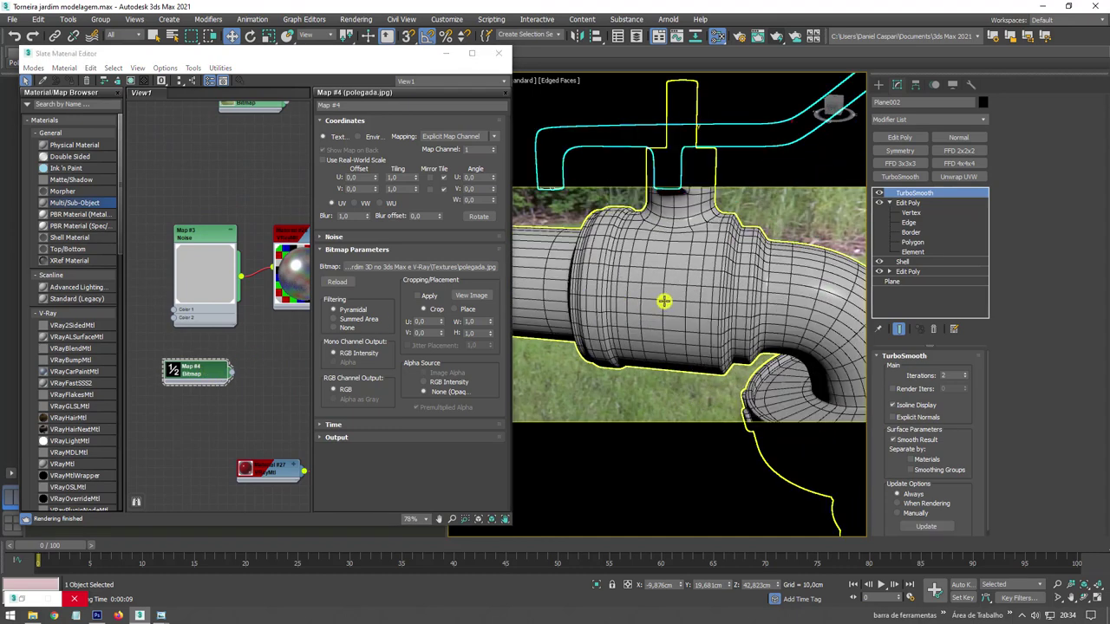
pyautogui.moveTo(221, 235); pyautogui.dragTo(212, 208)
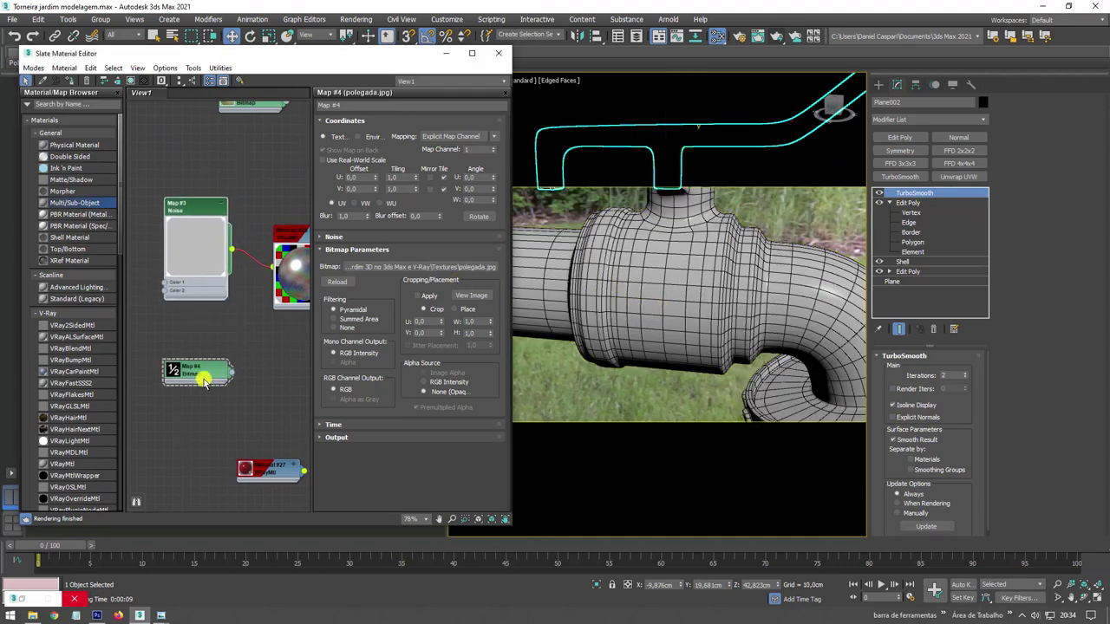
pyautogui.moveTo(191, 374); pyautogui.dragTo(182, 376)
# Move the V-Ray material node to the top and add Standard (Legacy) Material #39.
pyautogui.moveTo(293, 236); pyautogui.dragTo(283, 181, button='middle')
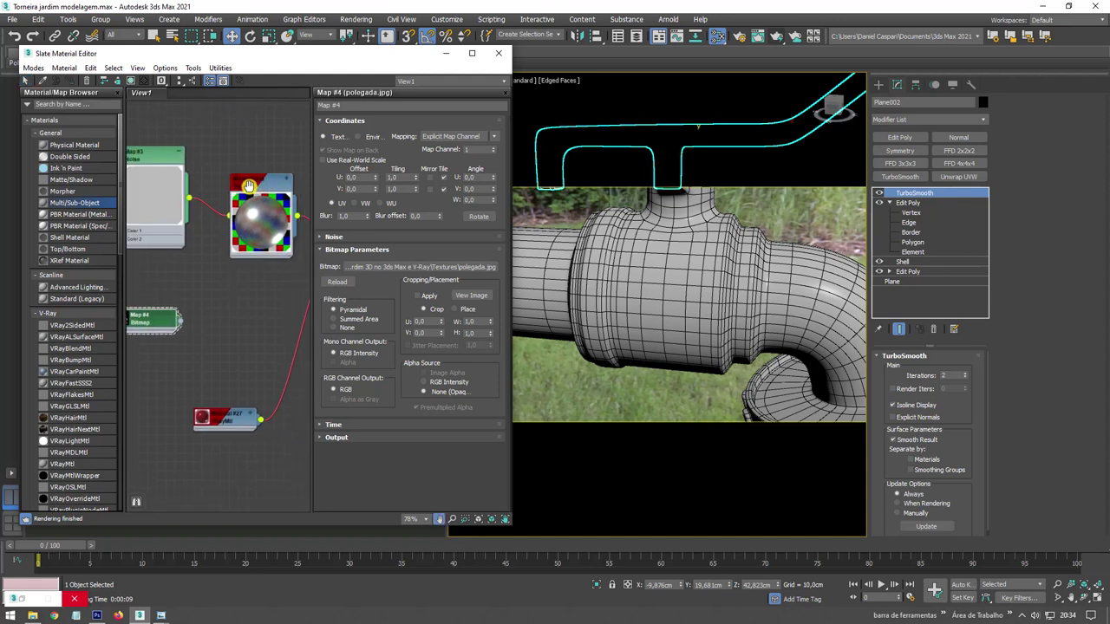
pyautogui.click(286, 179)
pyautogui.moveTo(262, 250); pyautogui.dragTo(262, 176)
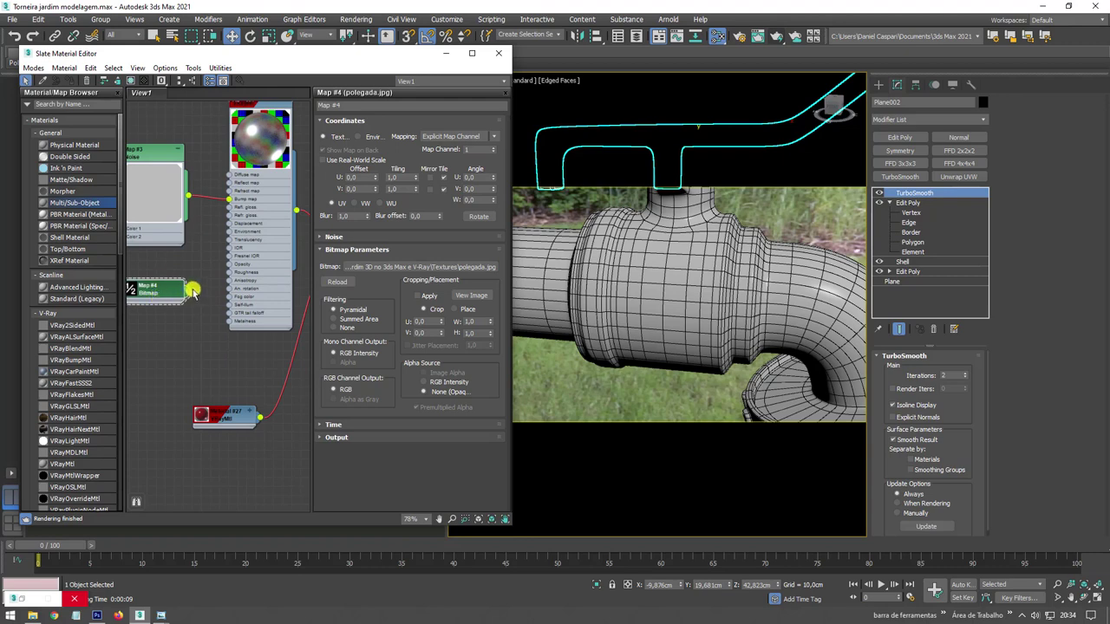
pyautogui.click(661, 285)
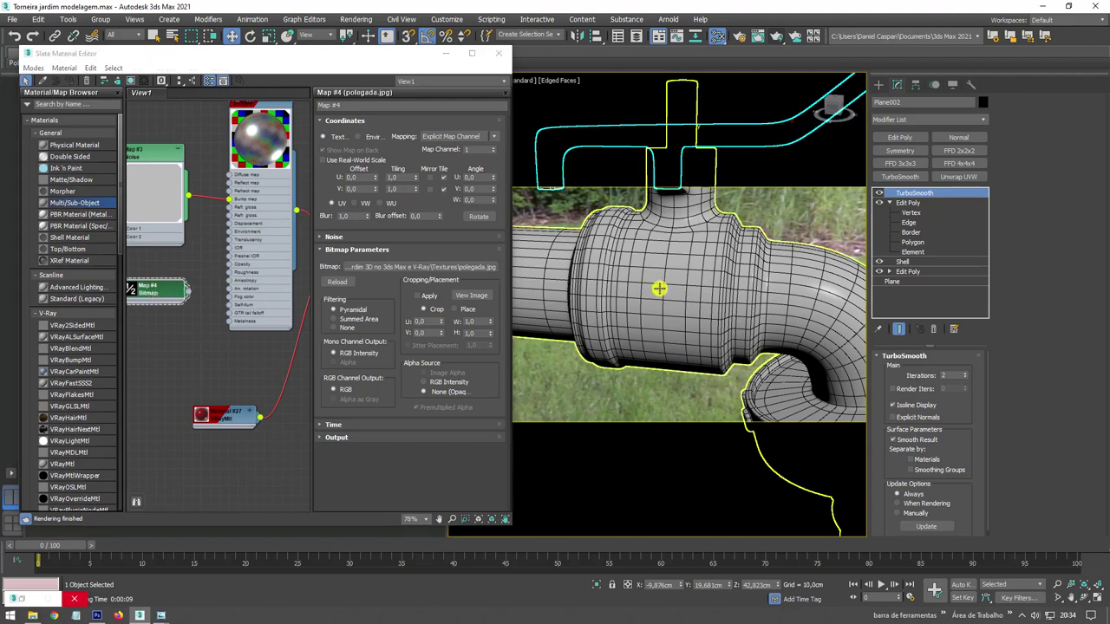
pyautogui.scroll(-3, 669, 307)
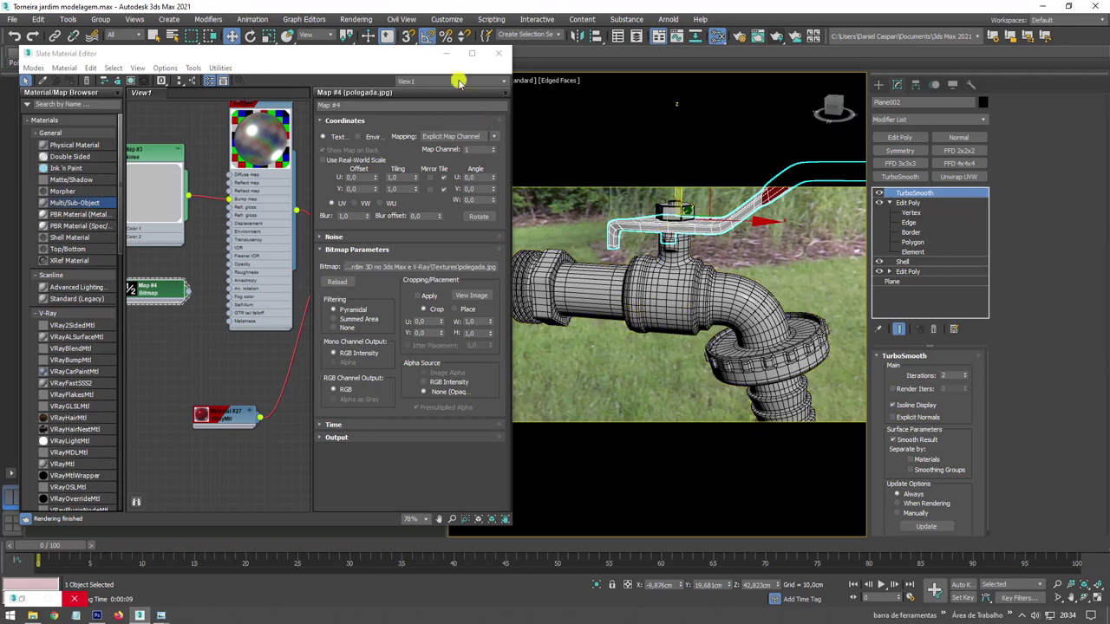
pyautogui.scroll(-3, 205, 238)
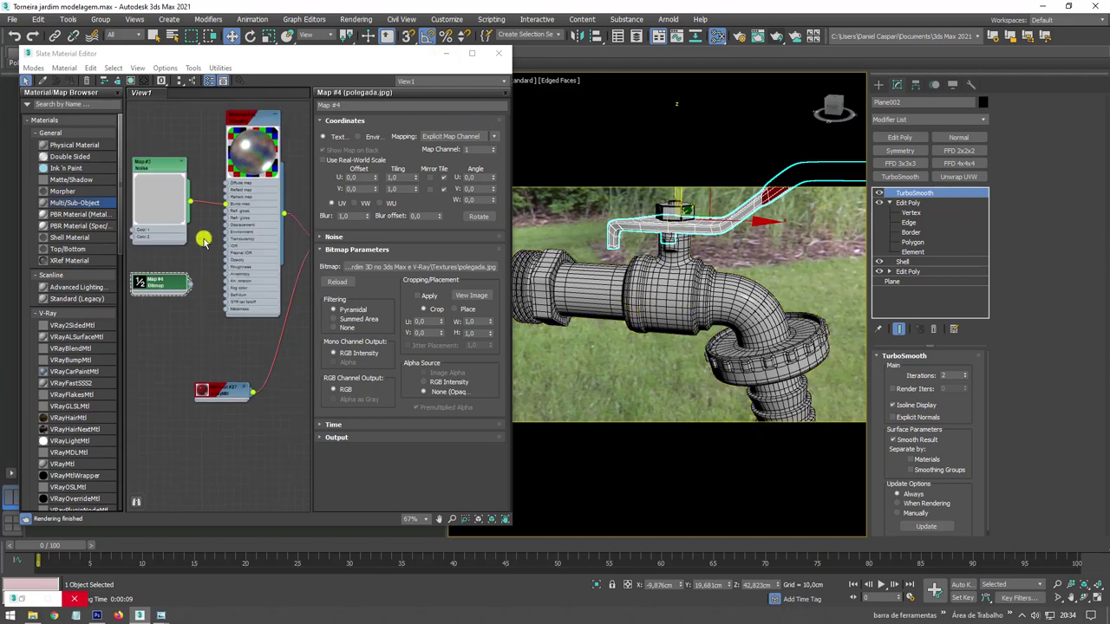
pyautogui.scroll(-3, 205, 237)
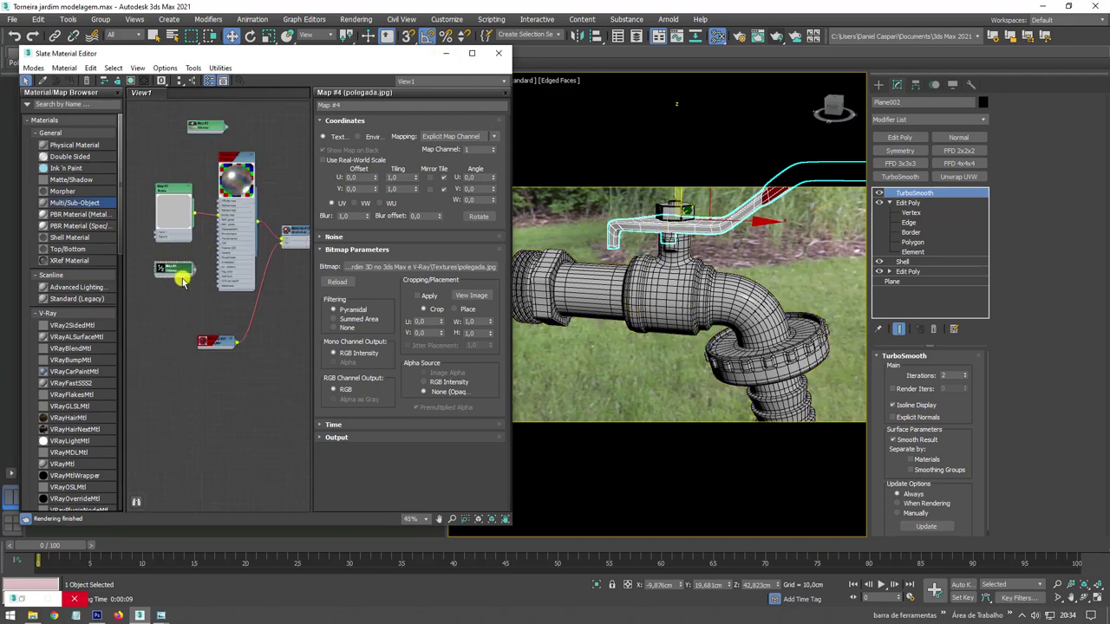
pyautogui.moveTo(182, 280); pyautogui.dragTo(204, 430)
pyautogui.moveTo(186, 422); pyautogui.dragTo(179, 352, button='middle')
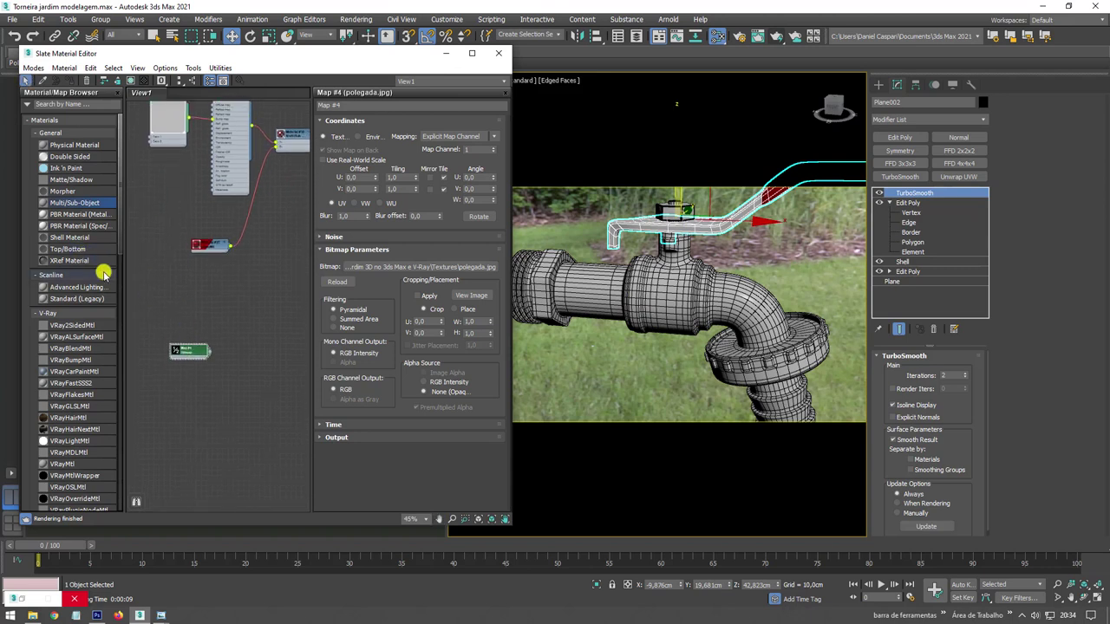
pyautogui.moveTo(77, 298); pyautogui.dragTo(241, 338)
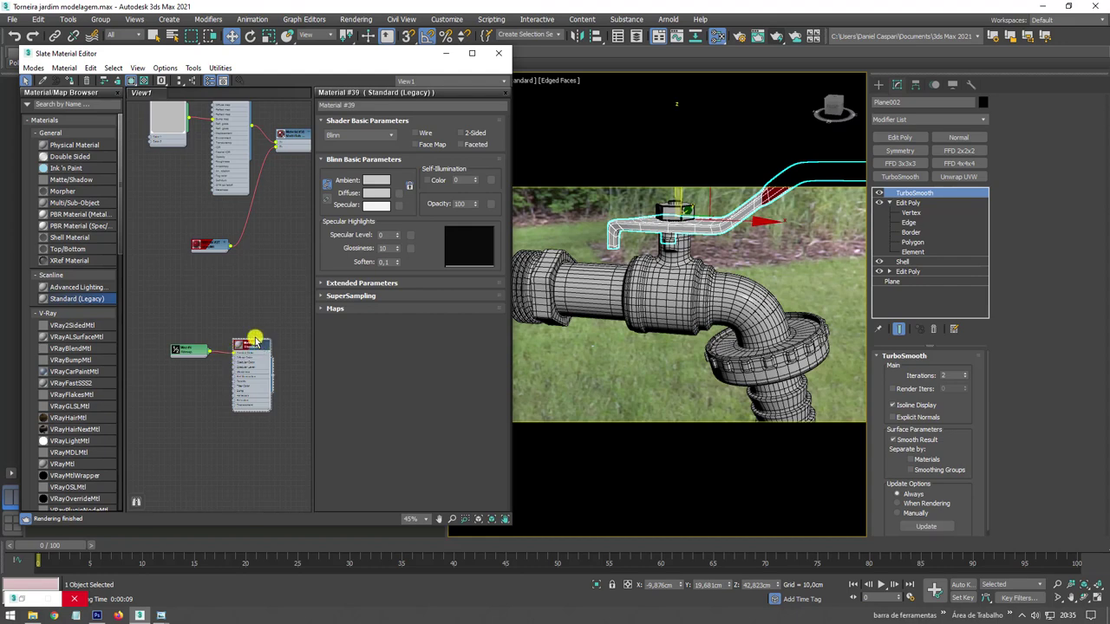
# Assign Material #39 to the faucet body Cylinder001.
pyautogui.moveTo(255, 338); pyautogui.dragTo(245, 328)
pyautogui.click(638, 280)
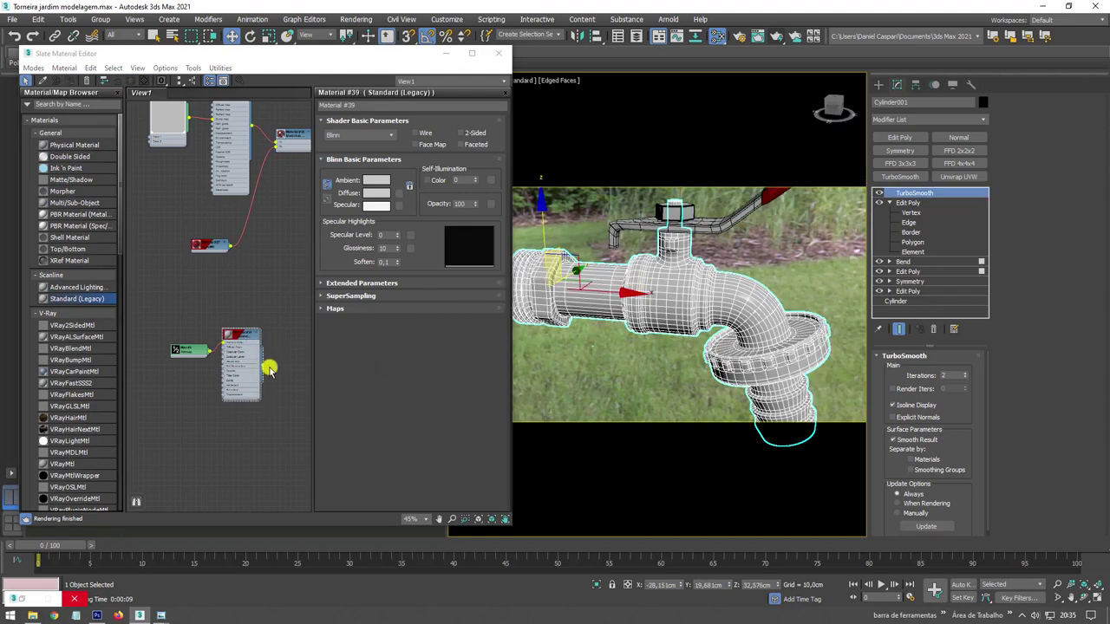
pyautogui.moveTo(262, 365); pyautogui.dragTo(431, 365)
pyautogui.moveTo(667, 300); pyautogui.dragTo(676, 305)
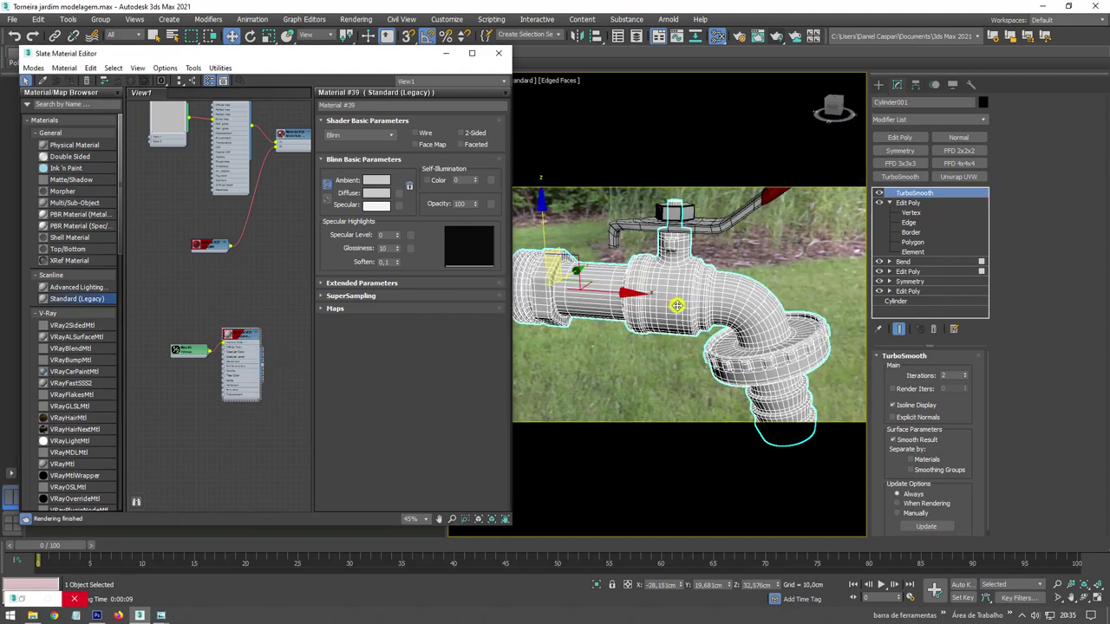
pyautogui.moveTo(267, 336); pyautogui.dragTo(275, 347)
# Show the ½ bitmap shaded in the viewport and hide wireframe edges with F4.
pyautogui.doubleClick(187, 351)
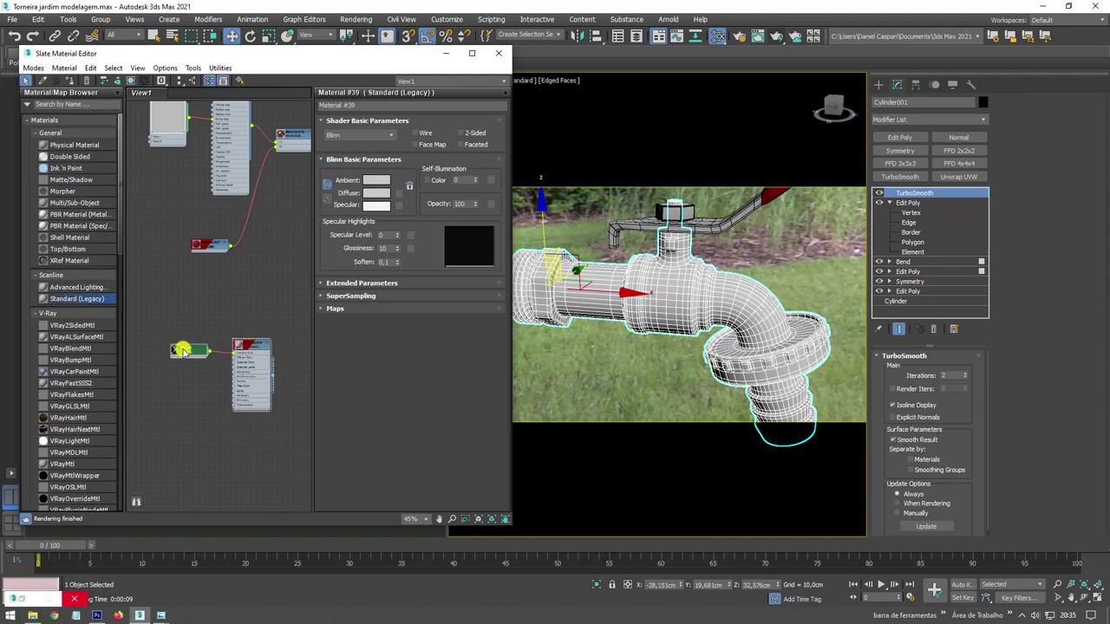
pyautogui.click(131, 80)
pyautogui.moveTo(646, 312)
pyautogui.keyDown('alt'); pyautogui.mouseDown(button='middle')
pyautogui.moveTo(683, 340)
pyautogui.moveTo(580, 356)
pyautogui.moveTo(611, 329)
pyautogui.moveTo(681, 354)
pyautogui.moveTo(632, 335)
pyautogui.moveTo(641, 329)
pyautogui.mouseUp(button='middle'); pyautogui.keyUp('alt')
pyautogui.press('F4')
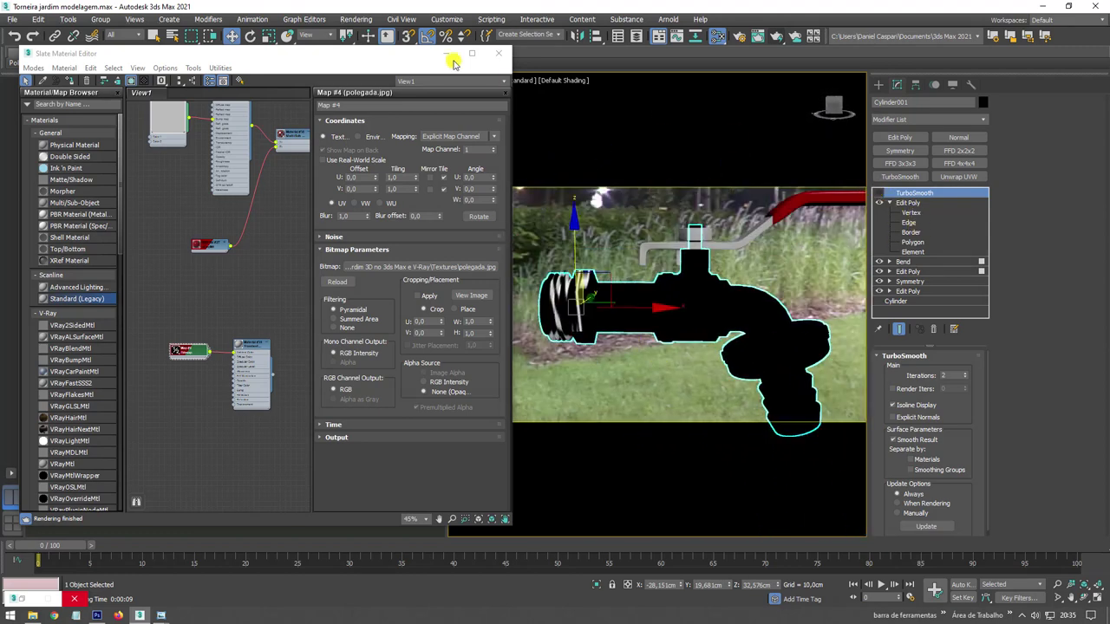
# Minimize the Slate editor and add a UVW Map modifier above Edit Poly on the faucet.
pyautogui.click(443, 54)
pyautogui.keyDown('alt'); pyautogui.moveTo(835, 220); pyautogui.dragTo(751, 251, button='middle'); pyautogui.keyUp('alt')
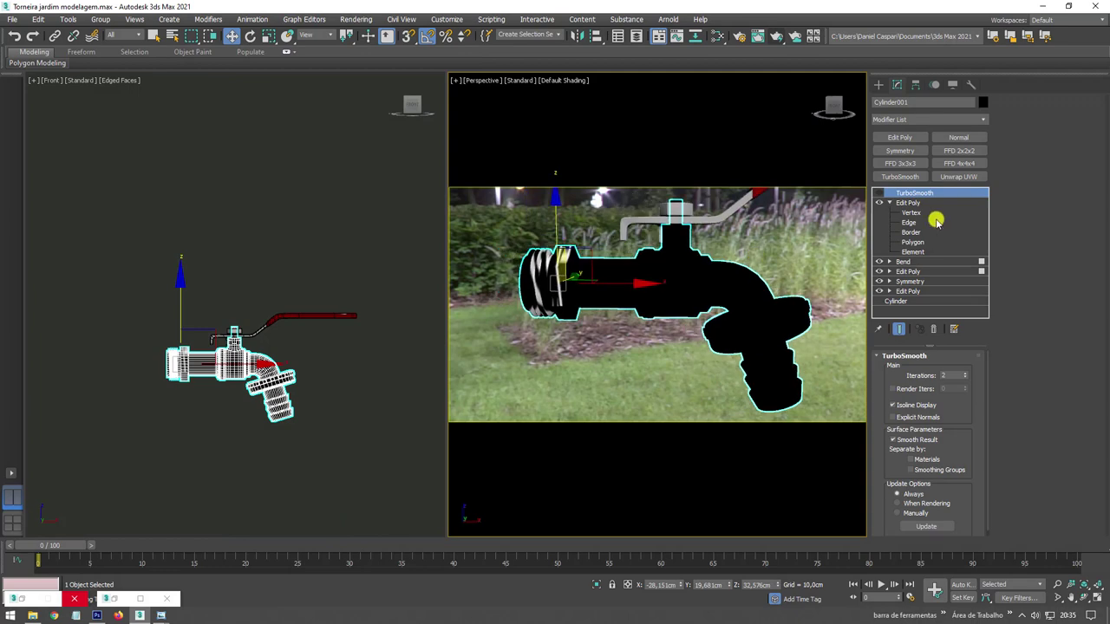
pyautogui.click(898, 203)
pyautogui.click(889, 202)
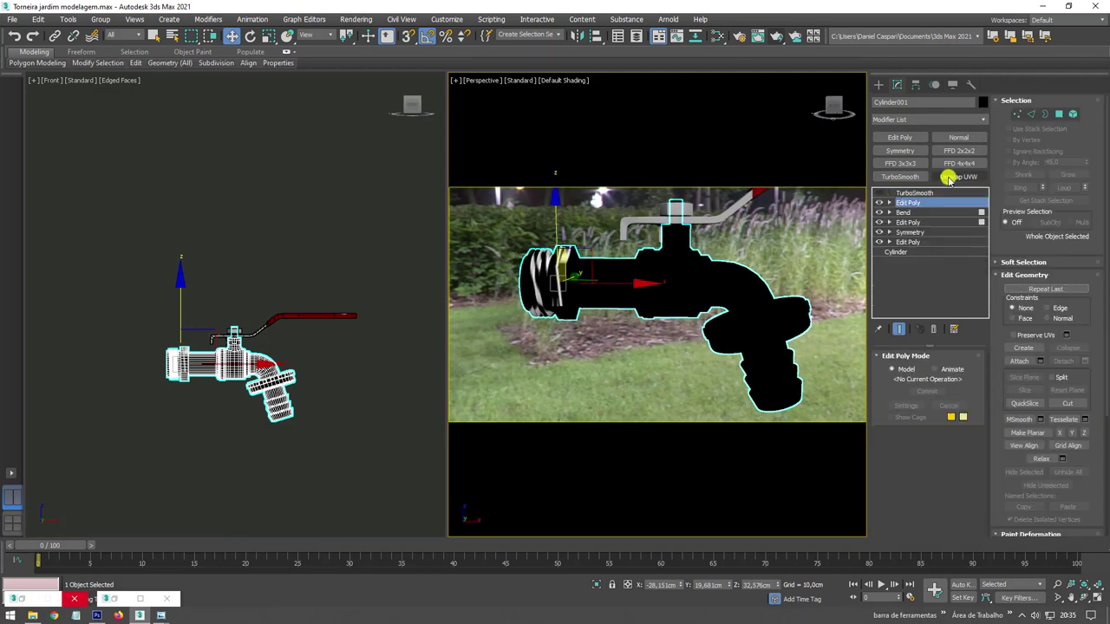
pyautogui.click(984, 122)
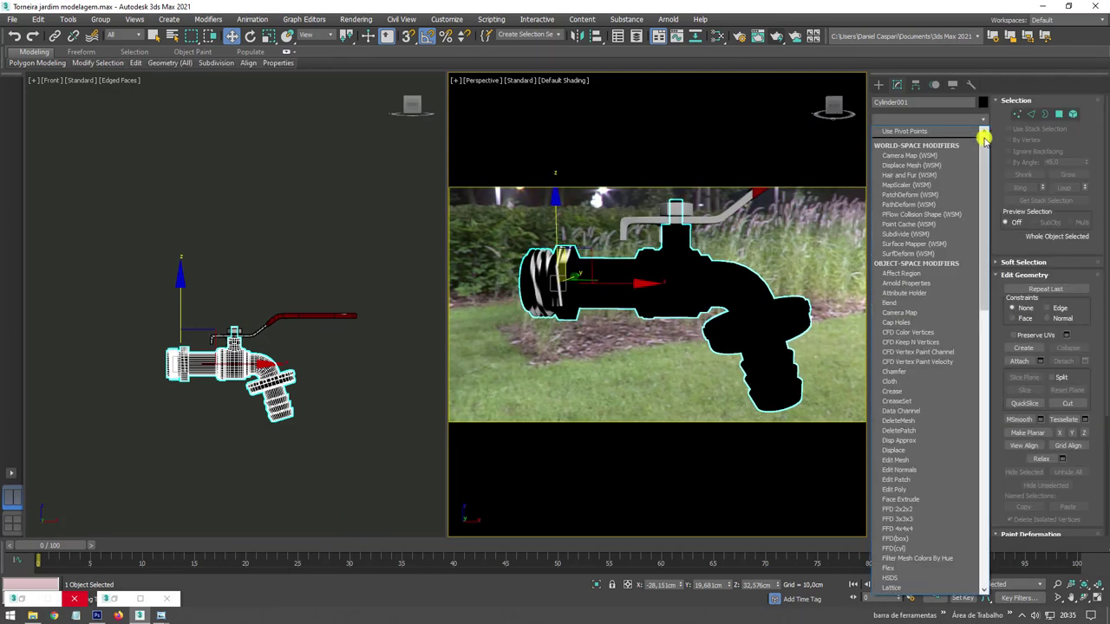
pyautogui.moveTo(982, 138); pyautogui.dragTo(985, 485)
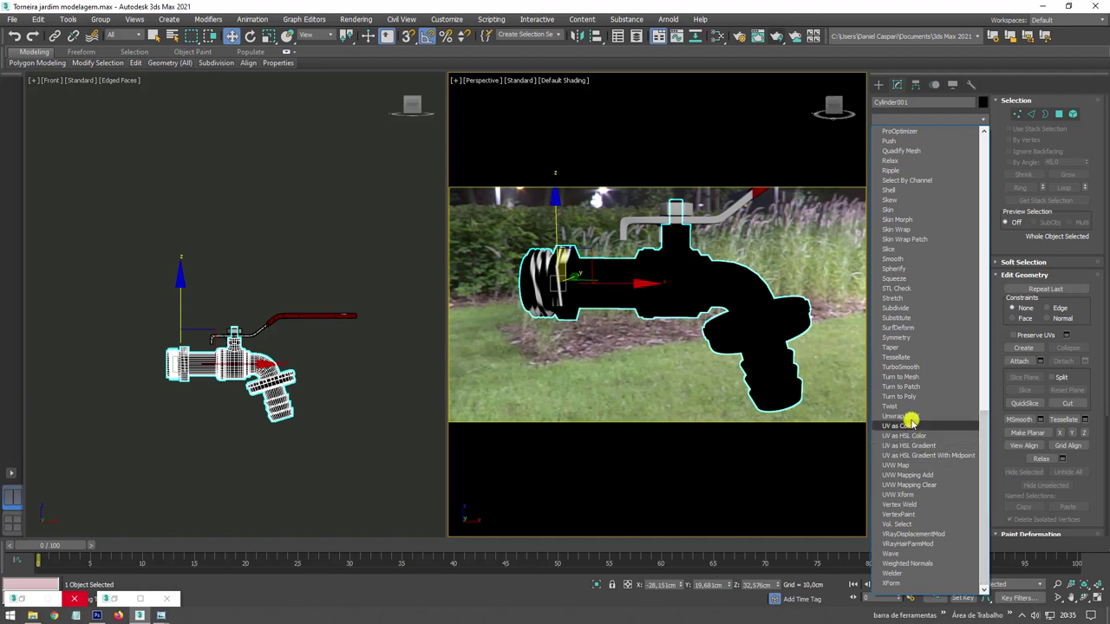
pyautogui.click(902, 464)
# Align the UVW Map to the Y axis, fit it to the faucet, and select its Gizmo.
pyautogui.keyDown('alt'); pyautogui.moveTo(760, 347); pyautogui.dragTo(720, 358, button='middle'); pyautogui.keyUp('alt')
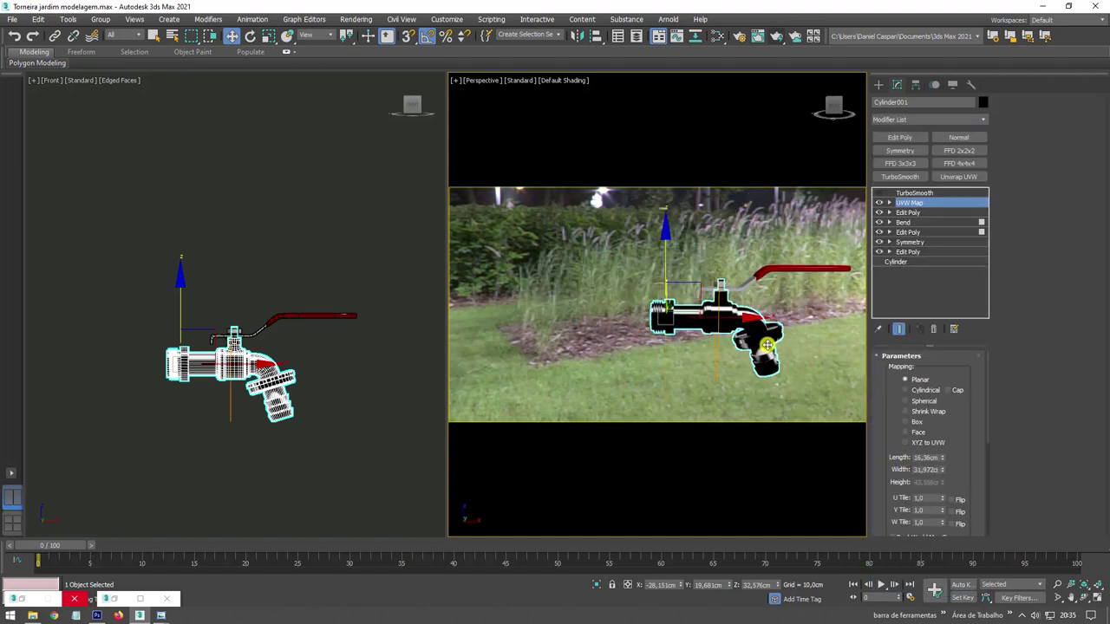
pyautogui.moveTo(956, 442); pyautogui.dragTo(943, 398)
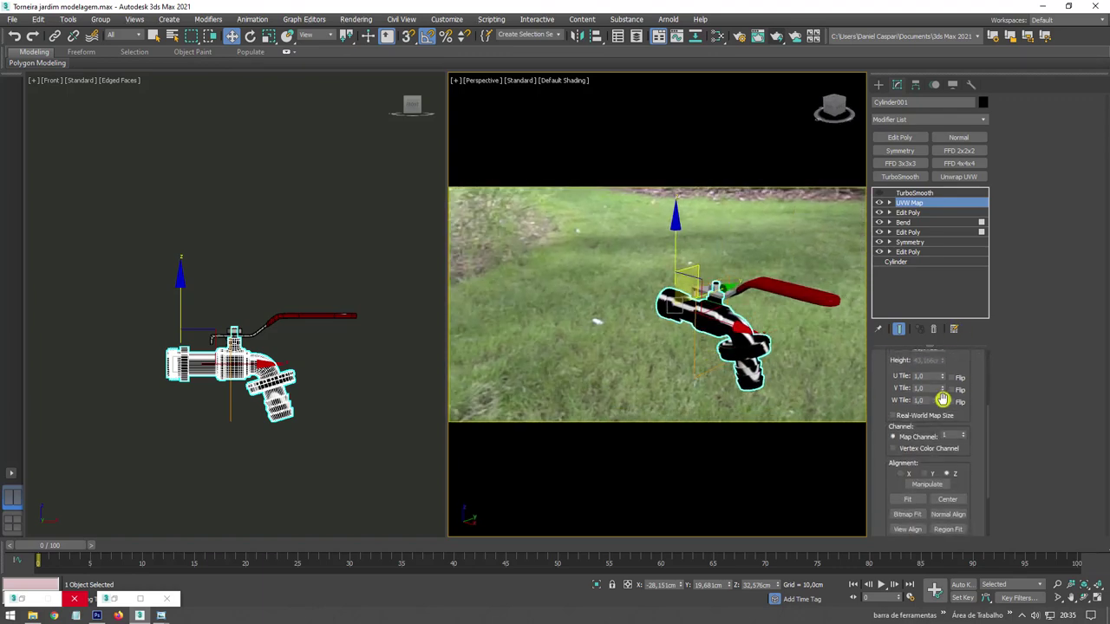
pyautogui.click(925, 474)
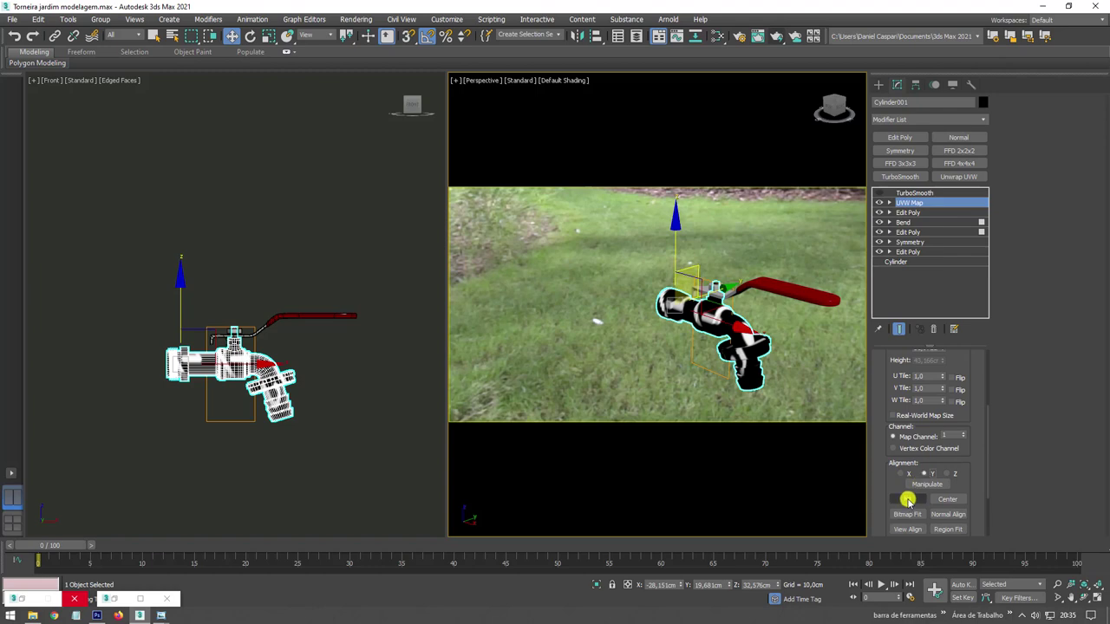
pyautogui.click(907, 499)
pyautogui.keyDown('alt'); pyautogui.moveTo(754, 371); pyautogui.dragTo(757, 330, button='middle'); pyautogui.keyUp('alt')
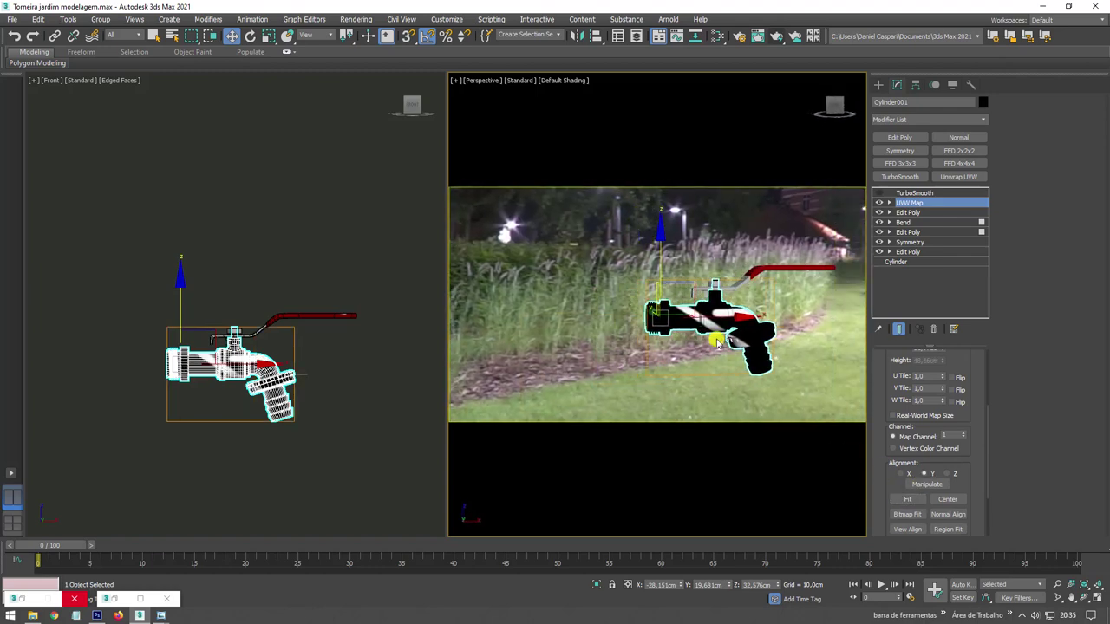
pyautogui.click(889, 202)
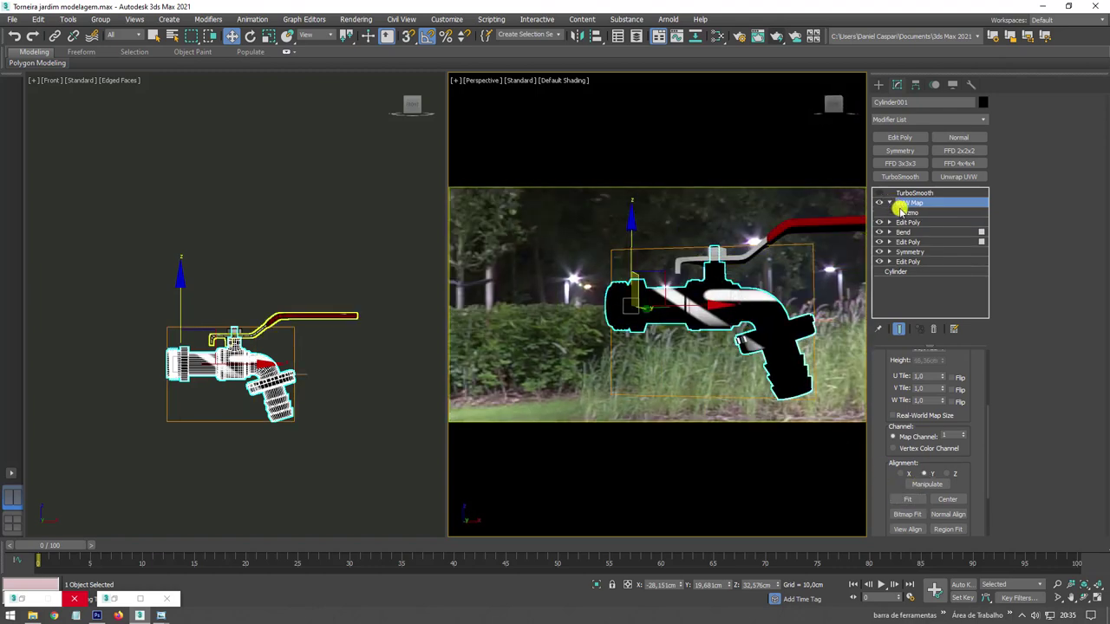
pyautogui.click(908, 212)
# Scale the UVW Map gizmo up over the faucet to change the stripe size, then open the Views menu.
pyautogui.press('e')
pyautogui.press('r')
pyautogui.moveTo(720, 346)
pyautogui.mouseDown()
pyautogui.moveTo(760, 526)
pyautogui.moveTo(760, 341)
pyautogui.moveTo(742, 300)
pyautogui.moveTo(758, 174)
pyautogui.moveTo(733, 139)
pyautogui.moveTo(755, 116)
pyautogui.moveTo(832, 104)
pyautogui.moveTo(865, 114)
pyautogui.moveTo(859, 148)
pyautogui.moveTo(723, 309)
pyautogui.moveTo(750, 253)
pyautogui.moveTo(738, 287)
pyautogui.moveTo(726, 263)
pyautogui.mouseUp()
pyautogui.press('w')
pyautogui.press('e')
pyautogui.press('r')
pyautogui.press('w')
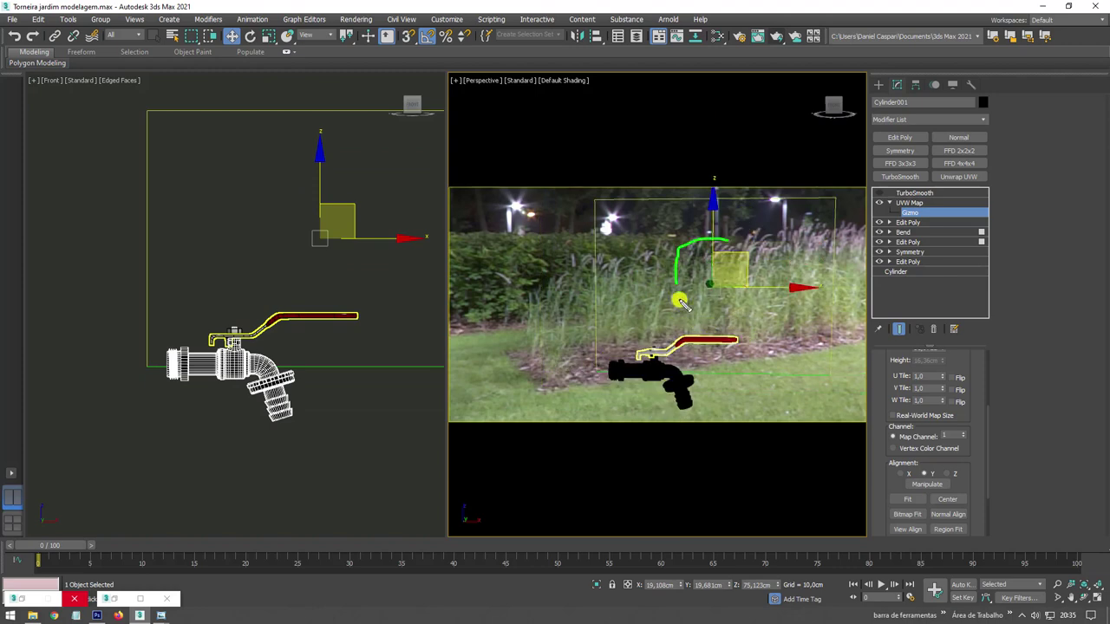
pyautogui.doubleClick(137, 21)
pyautogui.click(135, 21)
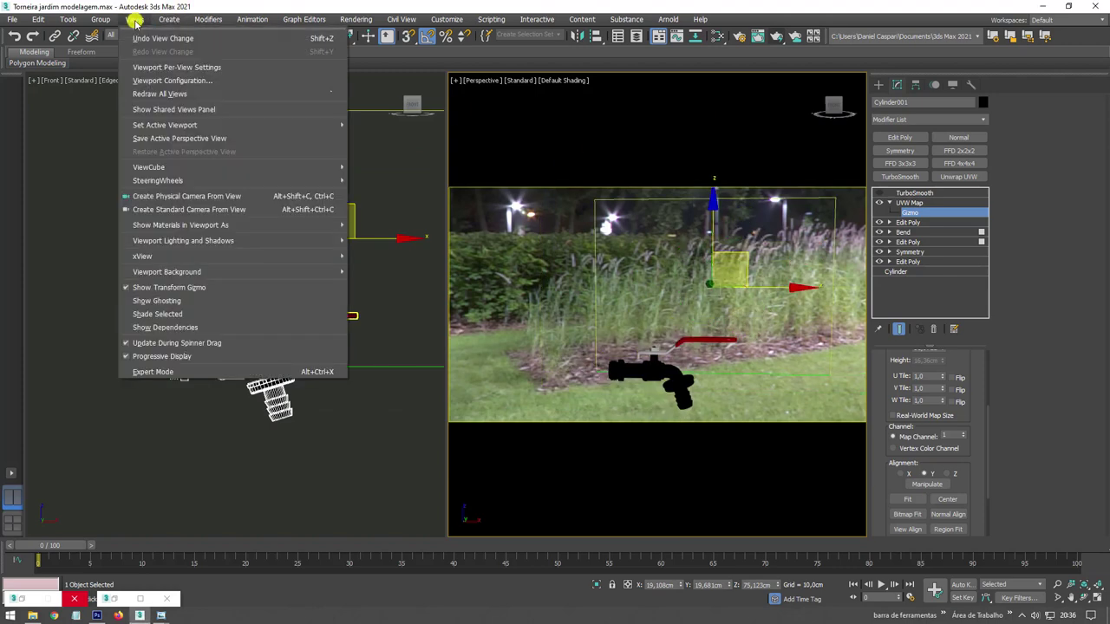
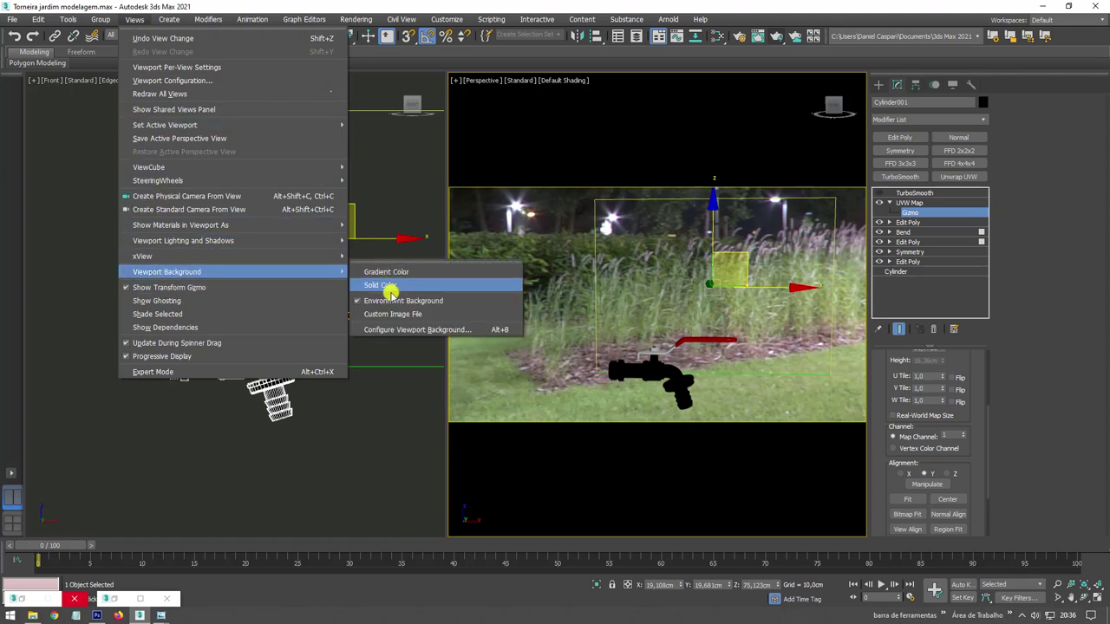
# Switch the perspective viewport to a solid colour background and nudge the faucet body's UVW Map gizmo.
pyautogui.click(391, 287)
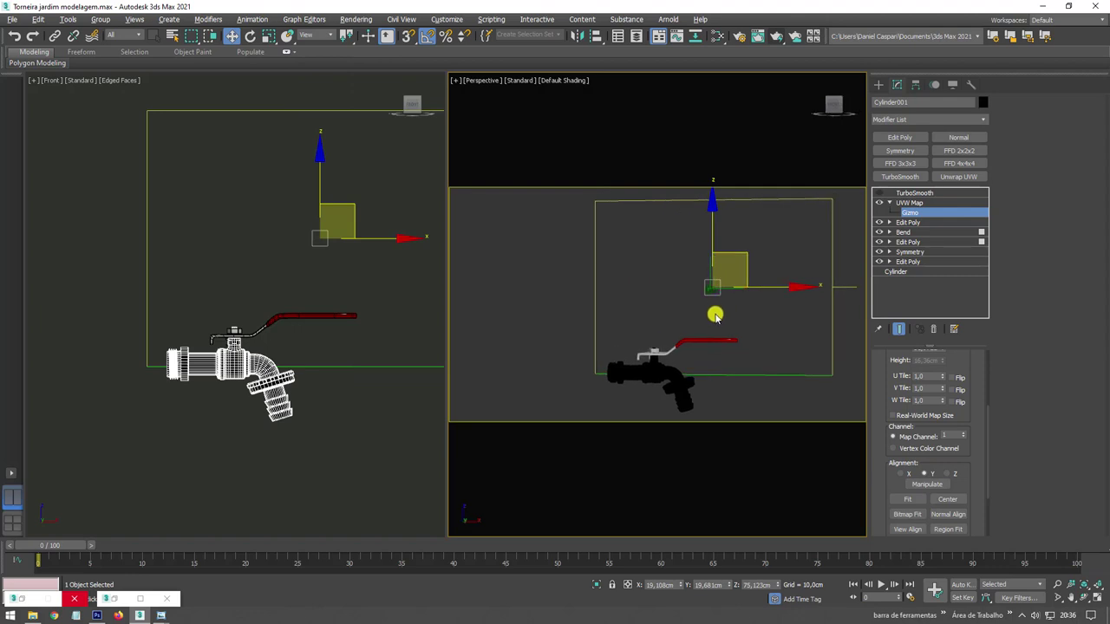
pyautogui.moveTo(602, 215); pyautogui.dragTo(813, 217)
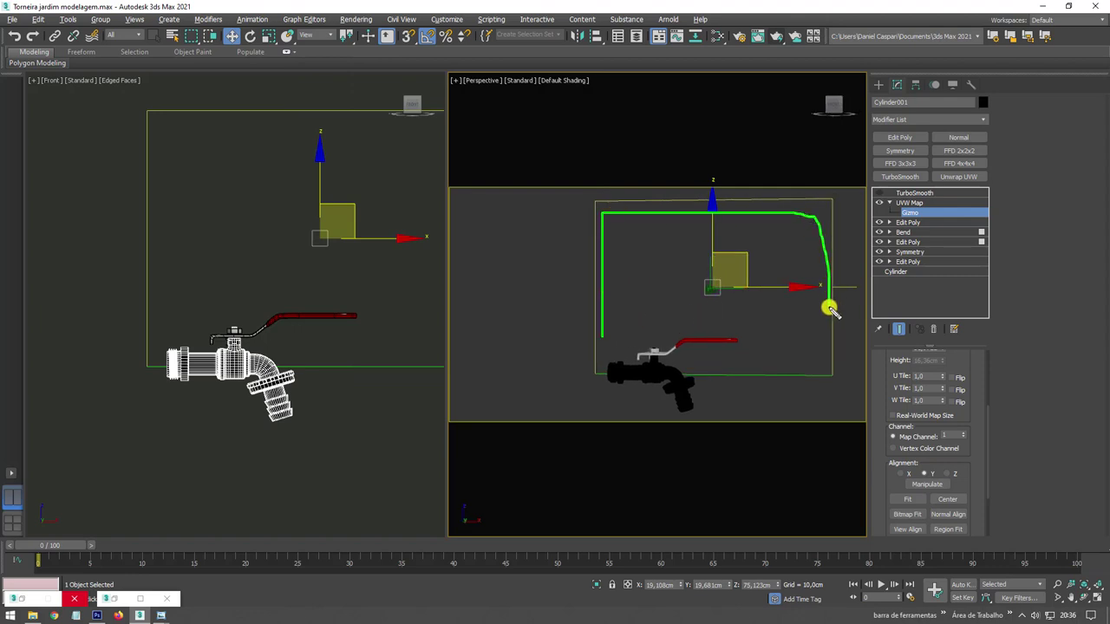
pyautogui.moveTo(830, 310); pyautogui.dragTo(623, 328)
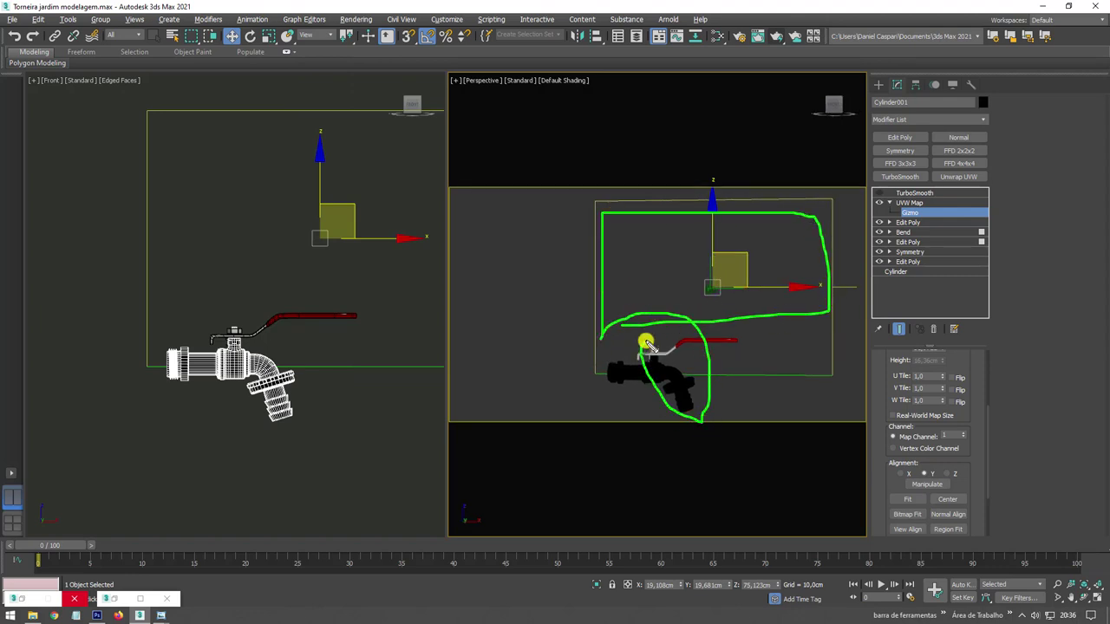
pyautogui.moveTo(742, 254); pyautogui.dragTo(746, 322)
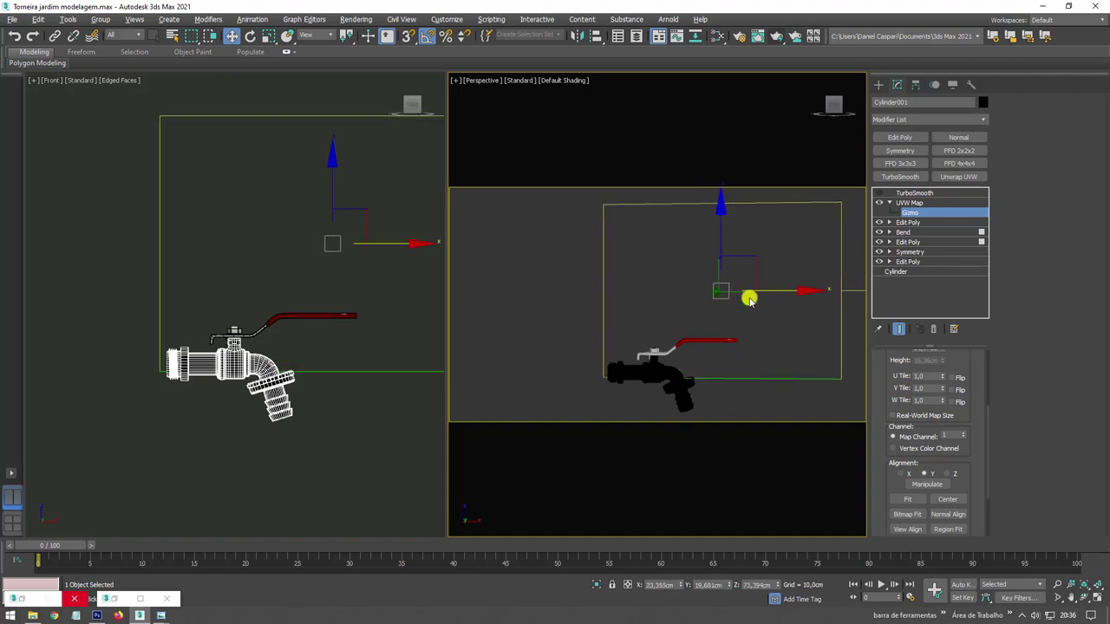
pyautogui.click(906, 203)
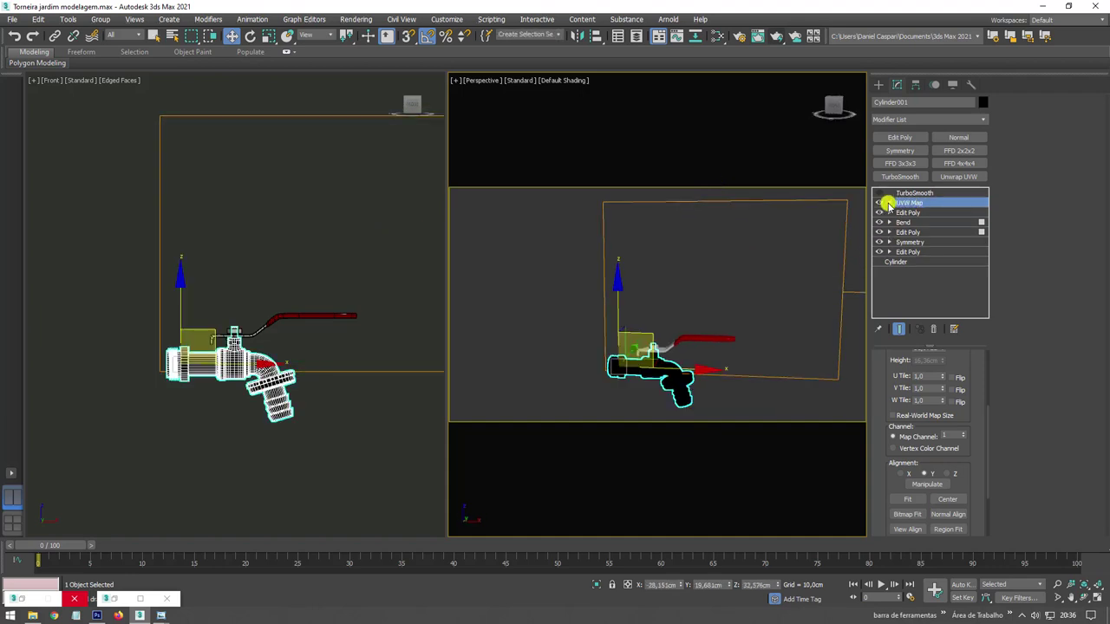
# Select the lever handle (Plane002) and add a UVW Map modifier to it.
pyautogui.scroll(3, 731, 317)
pyautogui.click(638, 356)
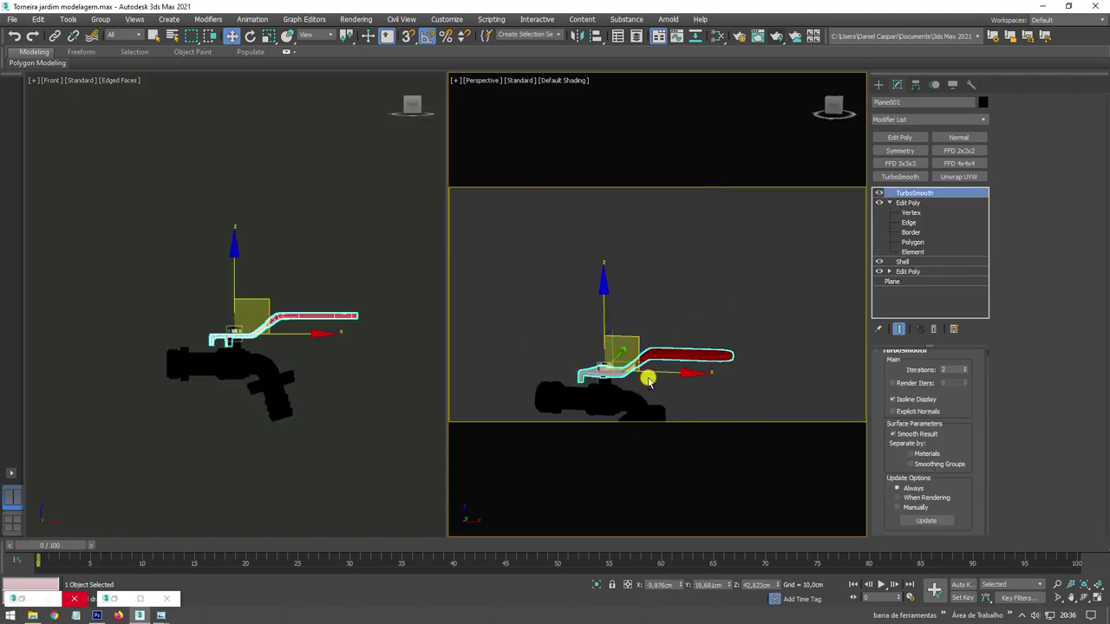
pyautogui.scroll(2, 685, 347)
pyautogui.scroll(3, 639, 340)
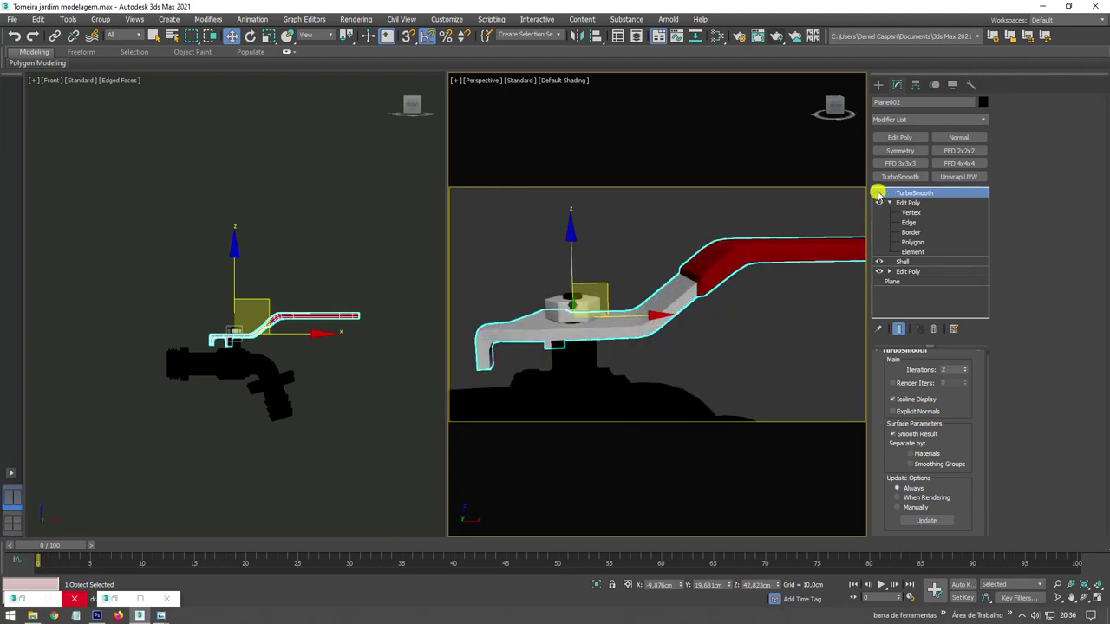
pyautogui.click(908, 202)
pyautogui.press('F4')
pyautogui.click(983, 118)
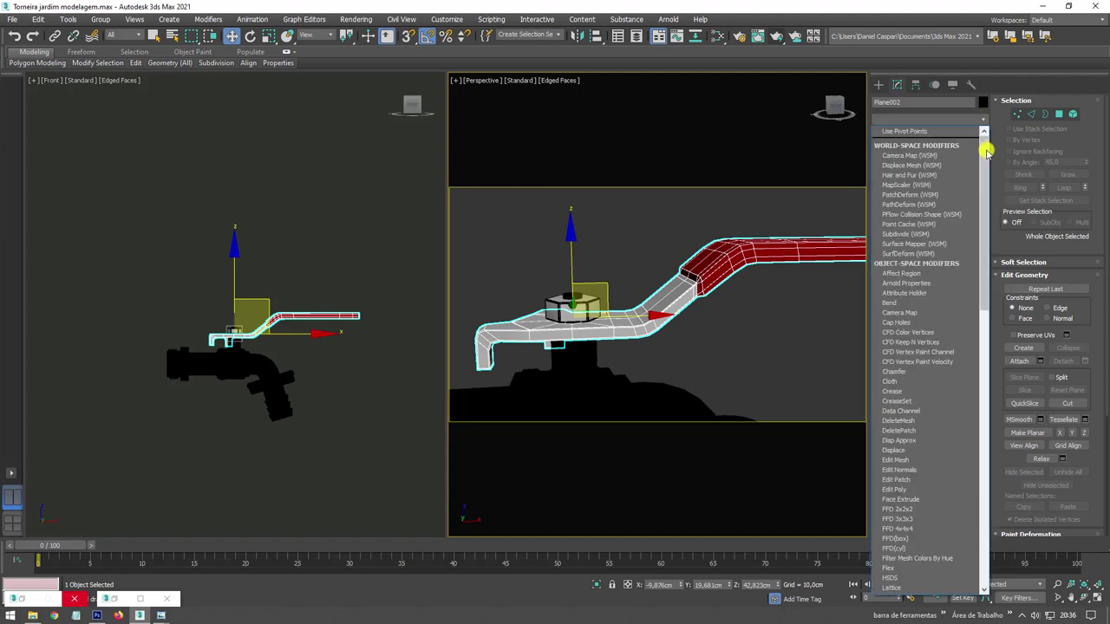
pyautogui.moveTo(983, 148); pyautogui.dragTo(983, 454)
pyautogui.click(908, 465)
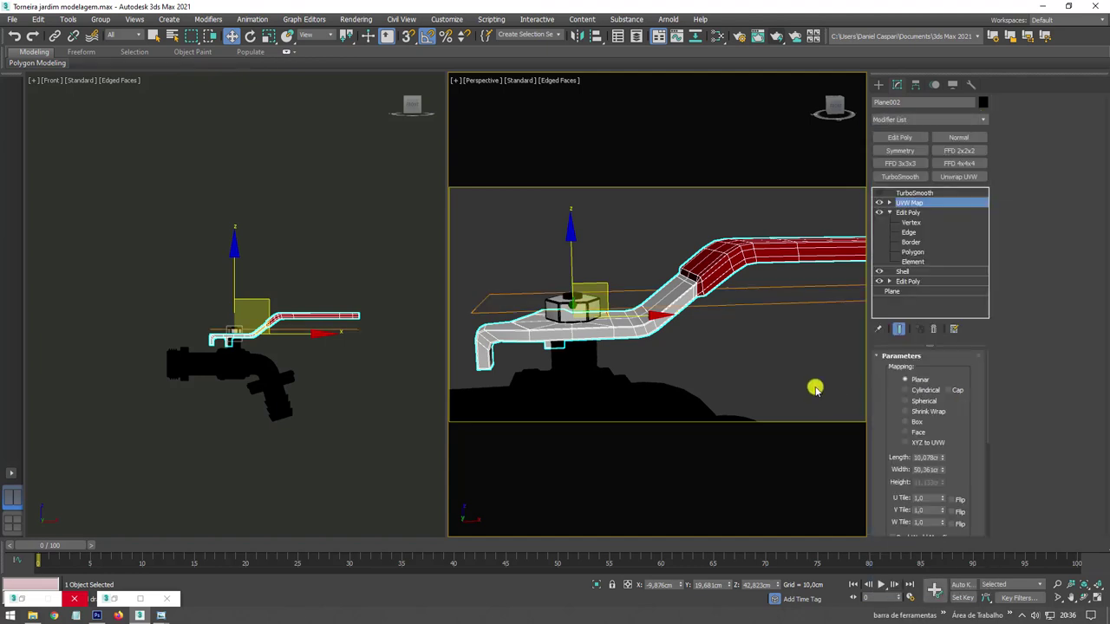
# Align the handle's UVW Map to Y and stretch its gizmo taller.
pyautogui.moveTo(812, 389)
pyautogui.keyDown('alt'); pyautogui.mouseDown(button='middle')
pyautogui.moveTo(800, 367)
pyautogui.moveTo(854, 271)
pyautogui.mouseUp(button='middle'); pyautogui.keyUp('alt')
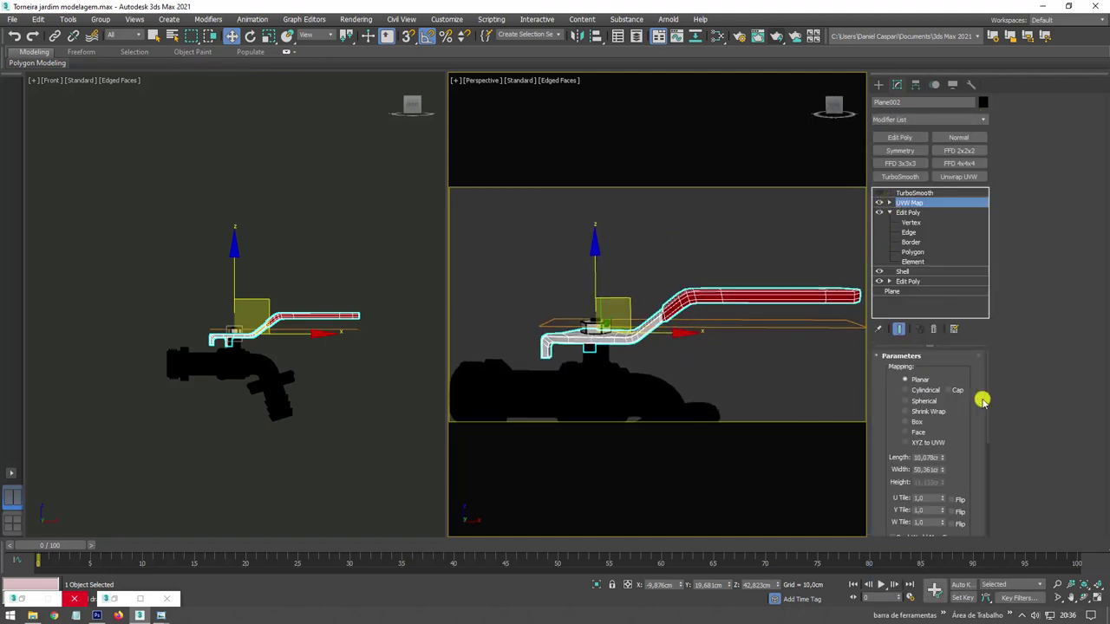
pyautogui.moveTo(981, 400); pyautogui.dragTo(970, 324)
pyautogui.click(926, 496)
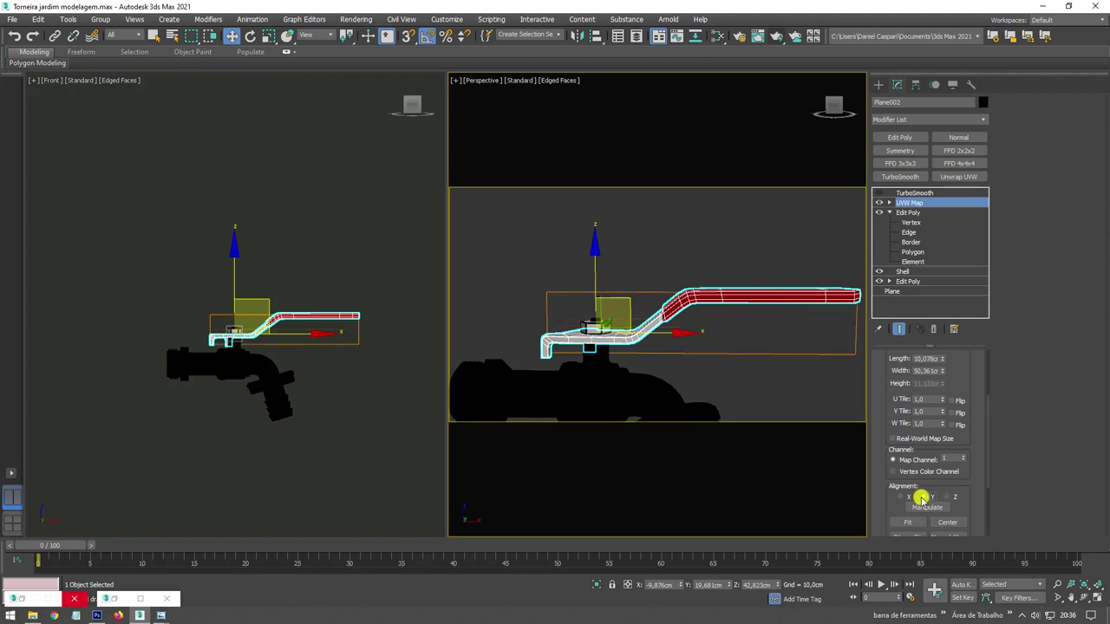
pyautogui.click(890, 203)
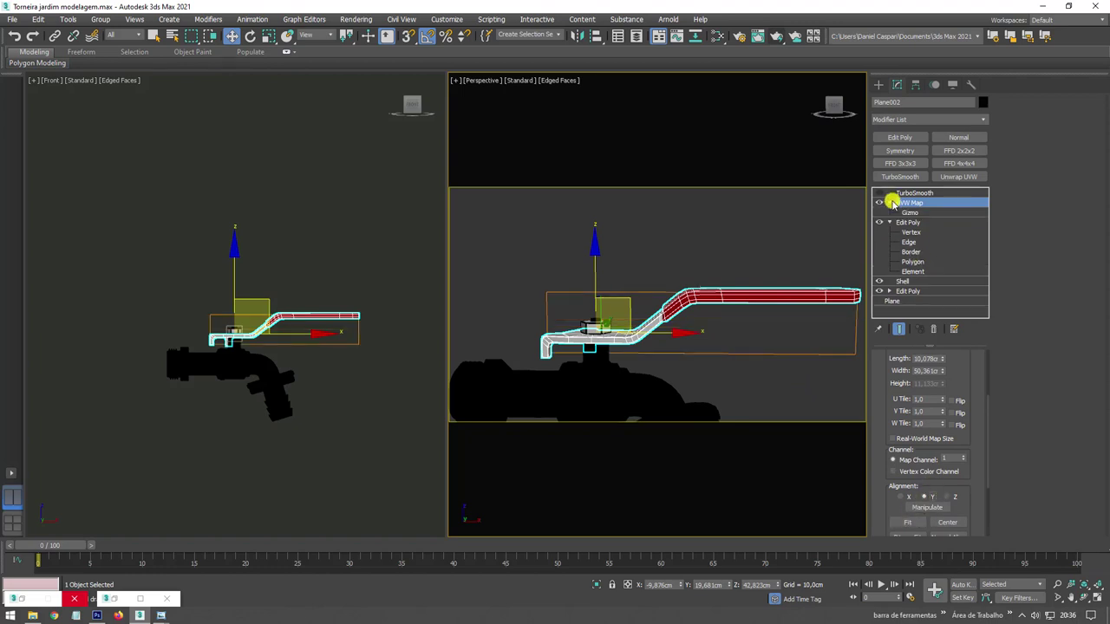
pyautogui.click(907, 212)
pyautogui.scroll(-5, 762, 249)
pyautogui.moveTo(744, 212)
pyautogui.mouseDown()
pyautogui.moveTo(733, 20)
pyautogui.moveTo(745, 69)
pyautogui.mouseUp()
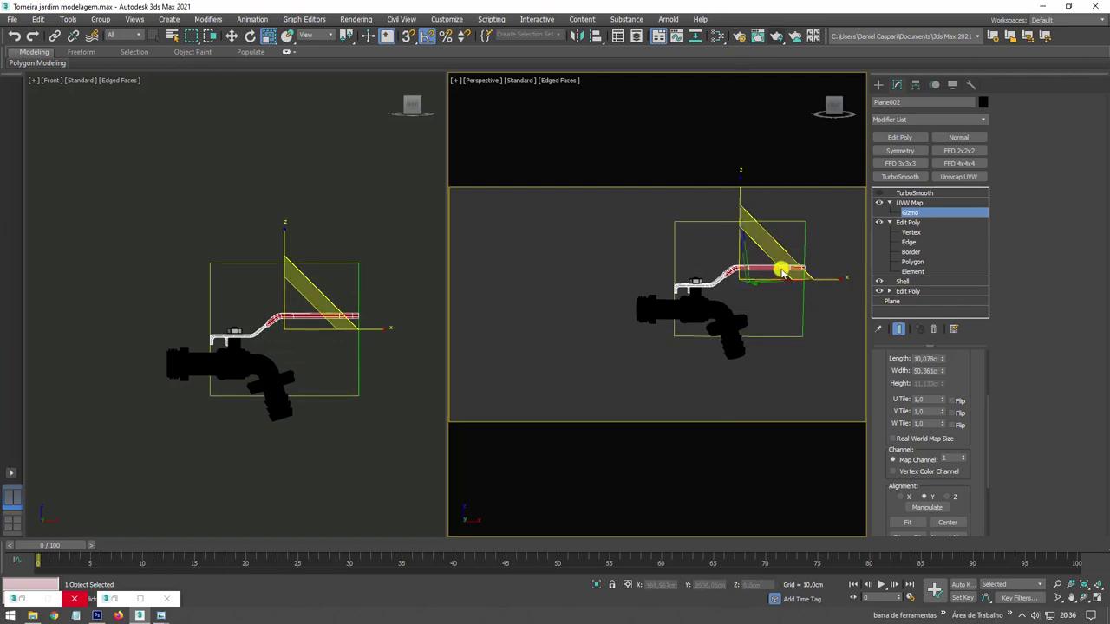
# Enlarge and move the handle's map gizmo up and right so it sits over the handle.
pyautogui.press('w')
pyautogui.moveTo(772, 243); pyautogui.dragTo(761, 218)
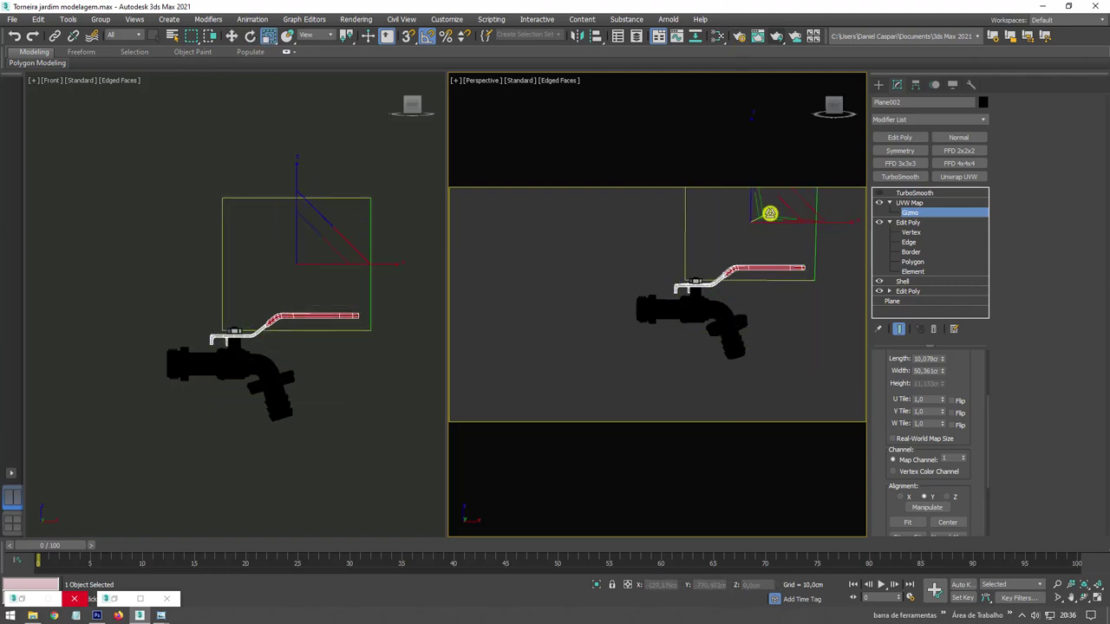
pyautogui.moveTo(761, 219)
pyautogui.keyDown('alt'); pyautogui.mouseDown(button='middle')
pyautogui.moveTo(748, 230)
pyautogui.moveTo(748, 274)
pyautogui.mouseUp(button='middle'); pyautogui.keyUp('alt')
pyautogui.moveTo(748, 274)
pyautogui.mouseDown()
pyautogui.moveTo(762, 240)
pyautogui.moveTo(763, 283)
pyautogui.mouseUp()
pyautogui.press('w')
pyautogui.keyDown('alt'); pyautogui.moveTo(763, 282); pyautogui.dragTo(772, 249, button='middle'); pyautogui.keyUp('alt')
pyautogui.moveTo(771, 248); pyautogui.dragTo(795, 218)
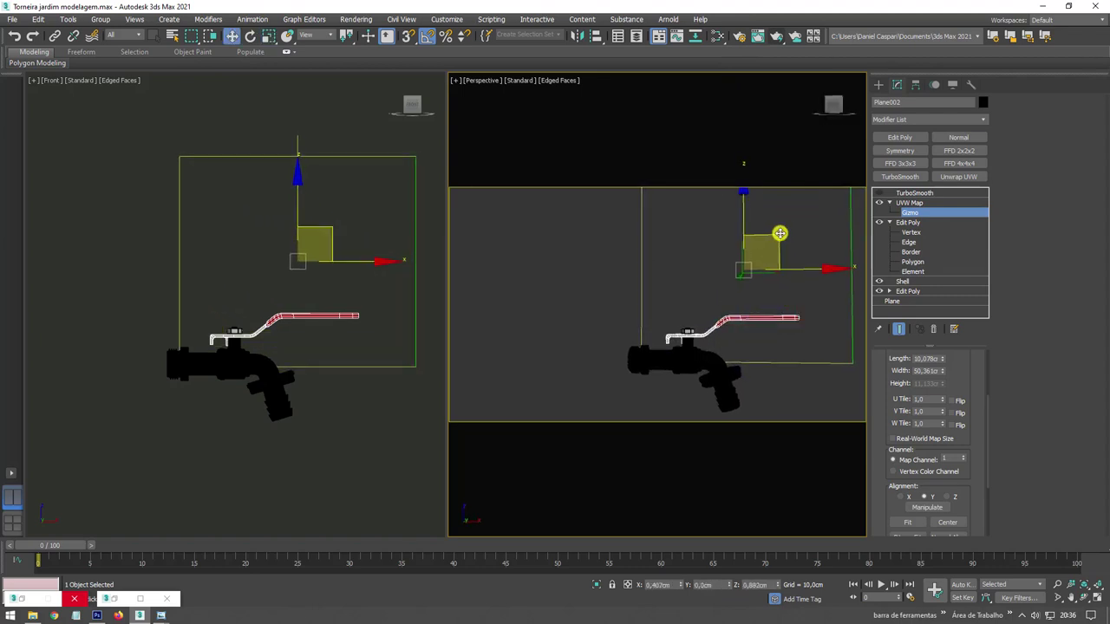
pyautogui.moveTo(786, 258)
pyautogui.keyDown('alt'); pyautogui.mouseDown(button='middle')
pyautogui.moveTo(755, 297)
pyautogui.moveTo(755, 285)
pyautogui.mouseUp(button='middle'); pyautogui.keyUp('alt')
pyautogui.moveTo(748, 257); pyautogui.dragTo(756, 257)
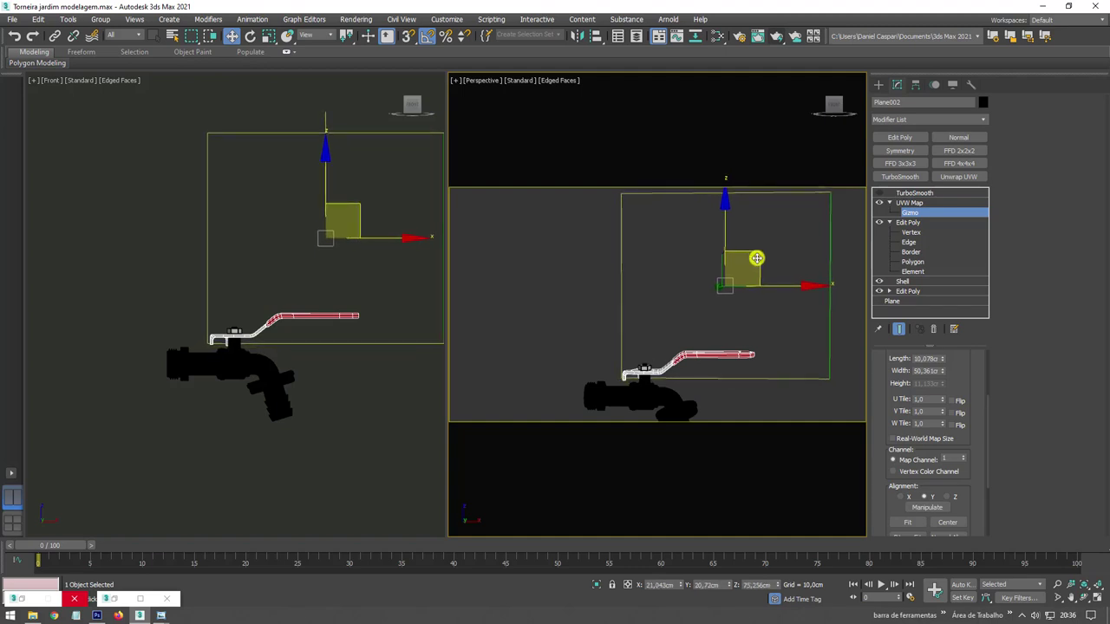
pyautogui.click(910, 203)
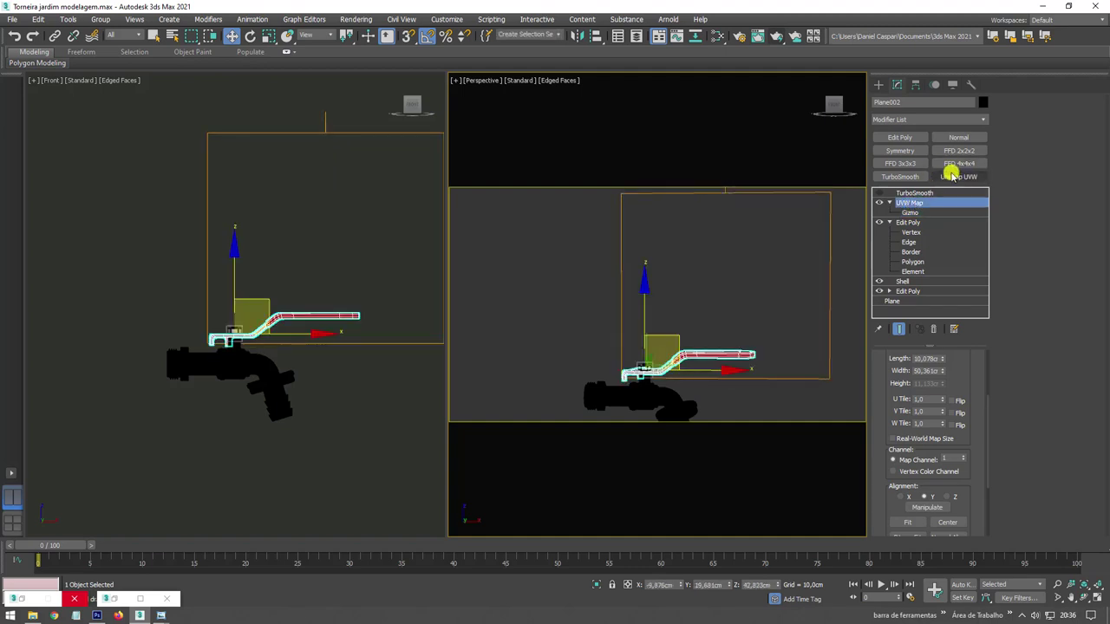
# Add an Unwrap UVW to the handle, look at it in the UV editor, then delete it.
pyautogui.click(962, 177)
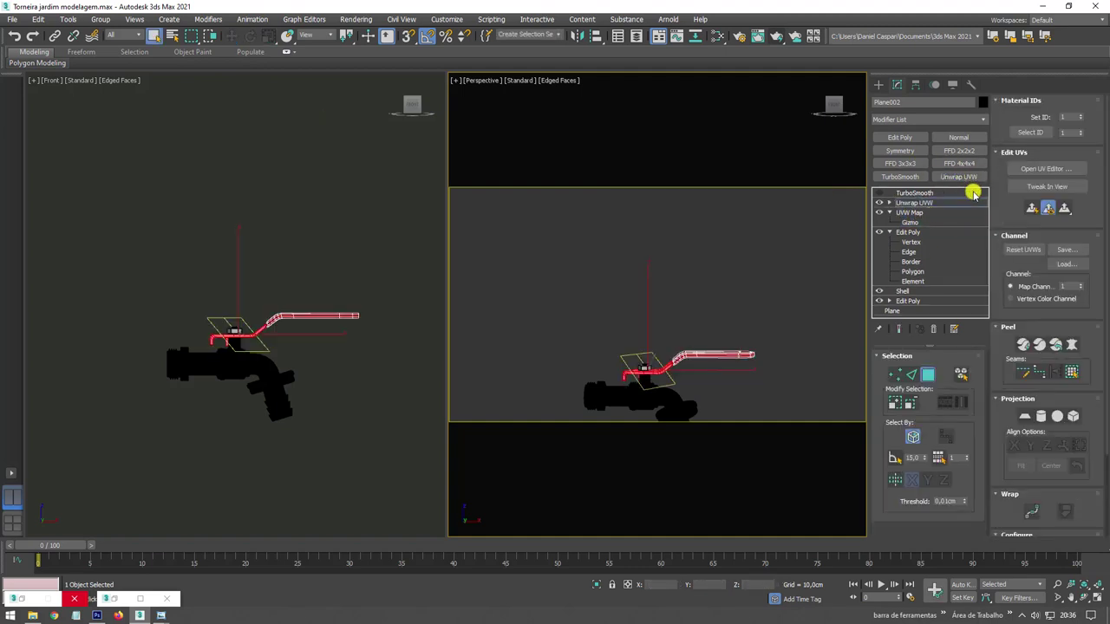
pyautogui.click(1047, 169)
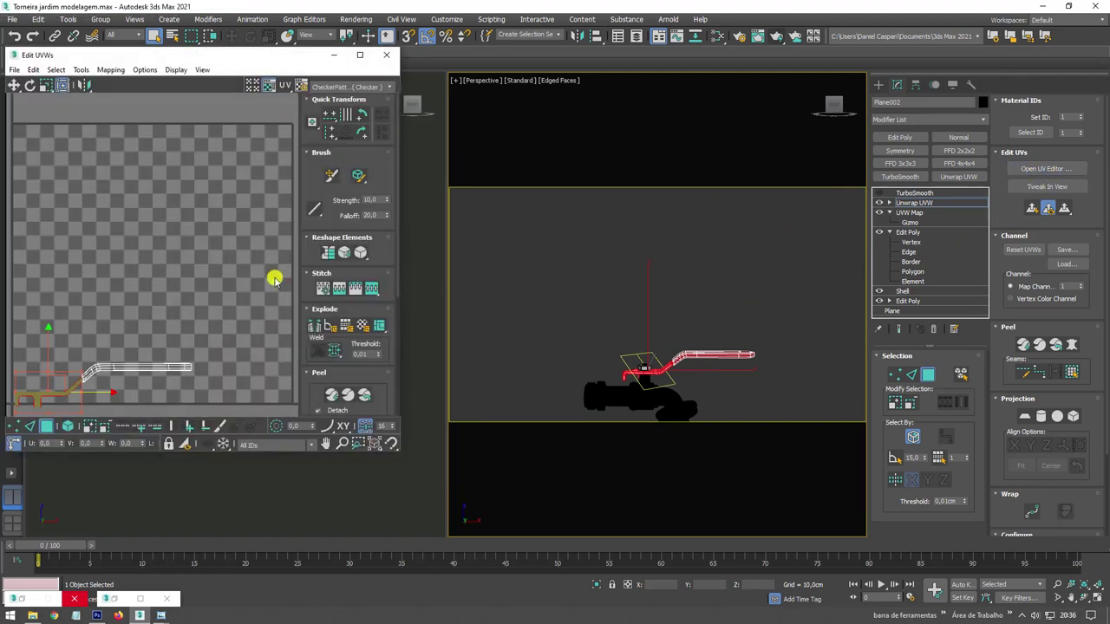
pyautogui.scroll(-3, 274, 280)
pyautogui.moveTo(216, 271); pyautogui.dragTo(163, 263, button='middle')
pyautogui.click(371, 87)
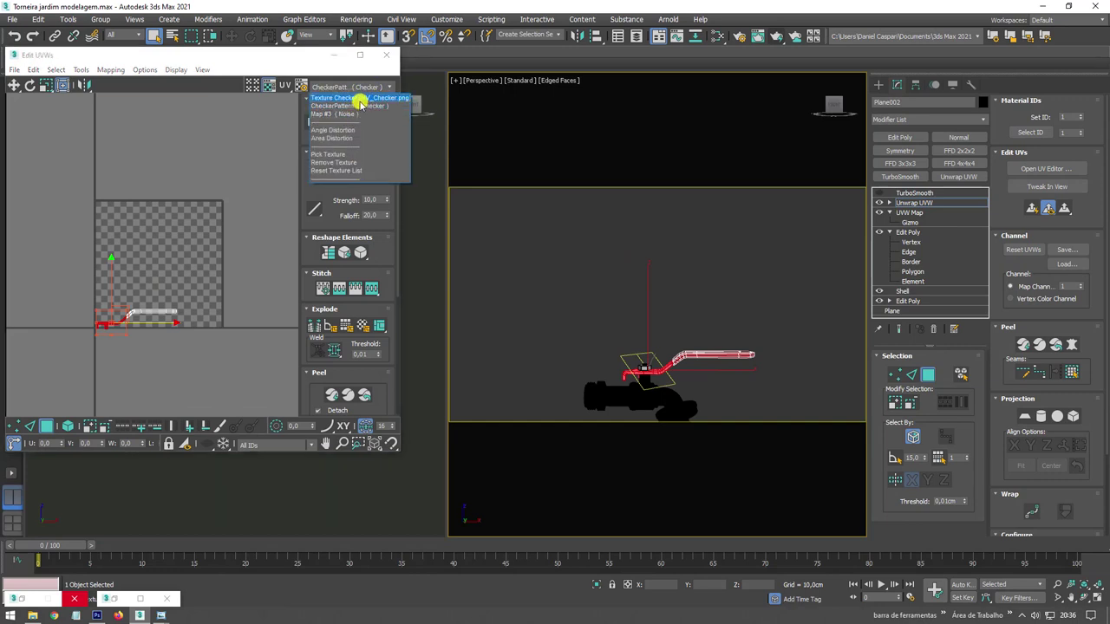
pyautogui.click(386, 54)
pyautogui.click(386, 55)
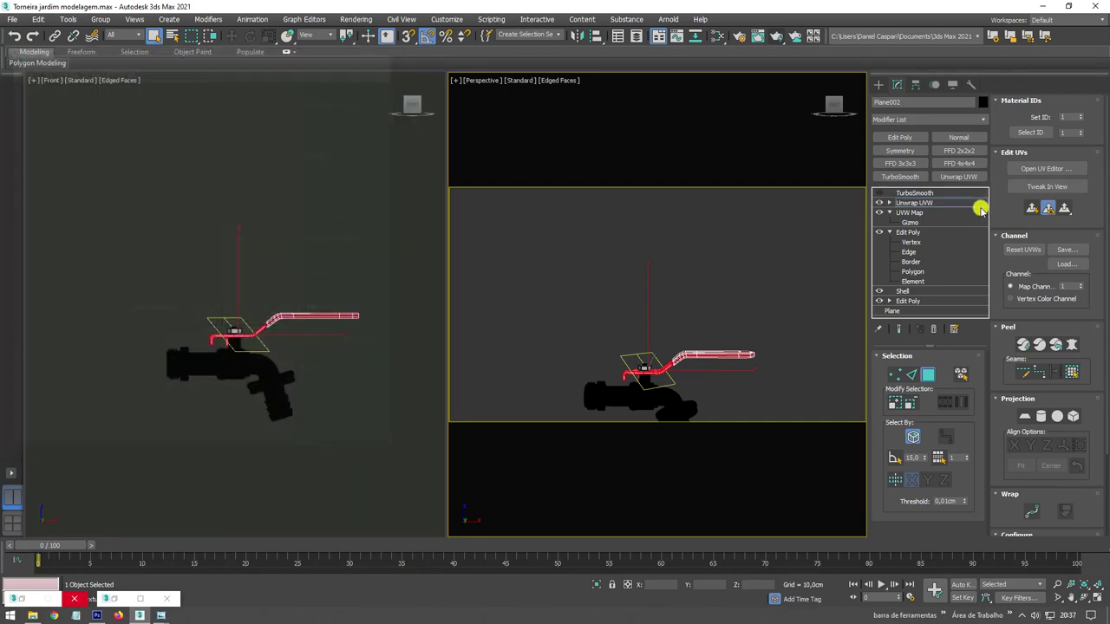
pyautogui.click(918, 203)
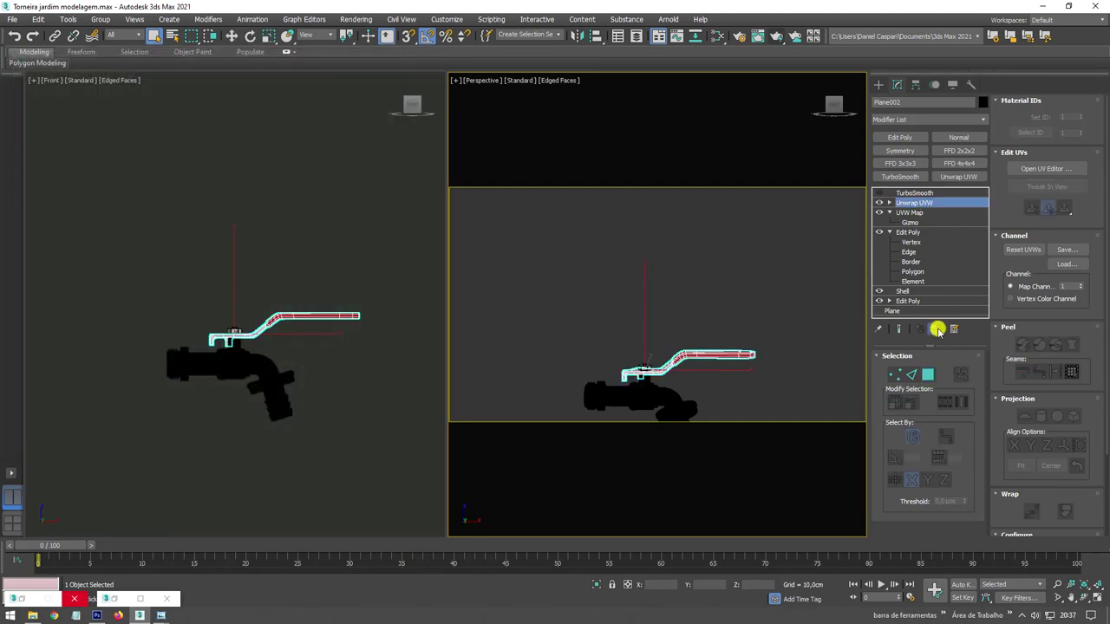
pyautogui.click(937, 329)
# Assign Material #39 from the Slate Material Editor to the handle and add a fresh Unwrap UVW.
pyautogui.click(717, 36)
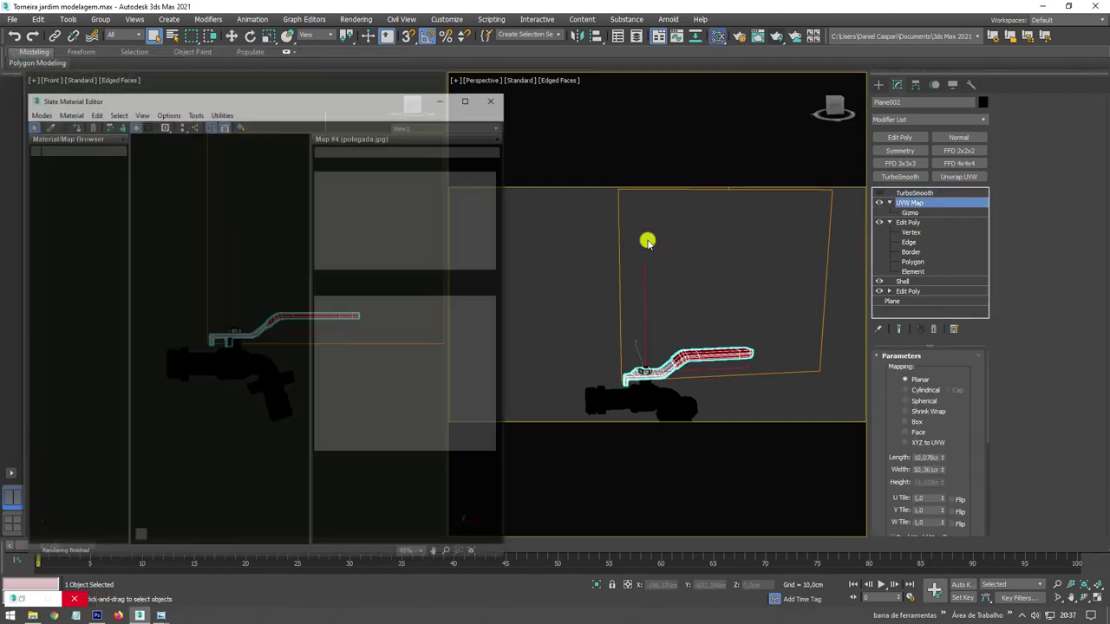
pyautogui.rightClick(250, 340)
pyautogui.rightClick(253, 340)
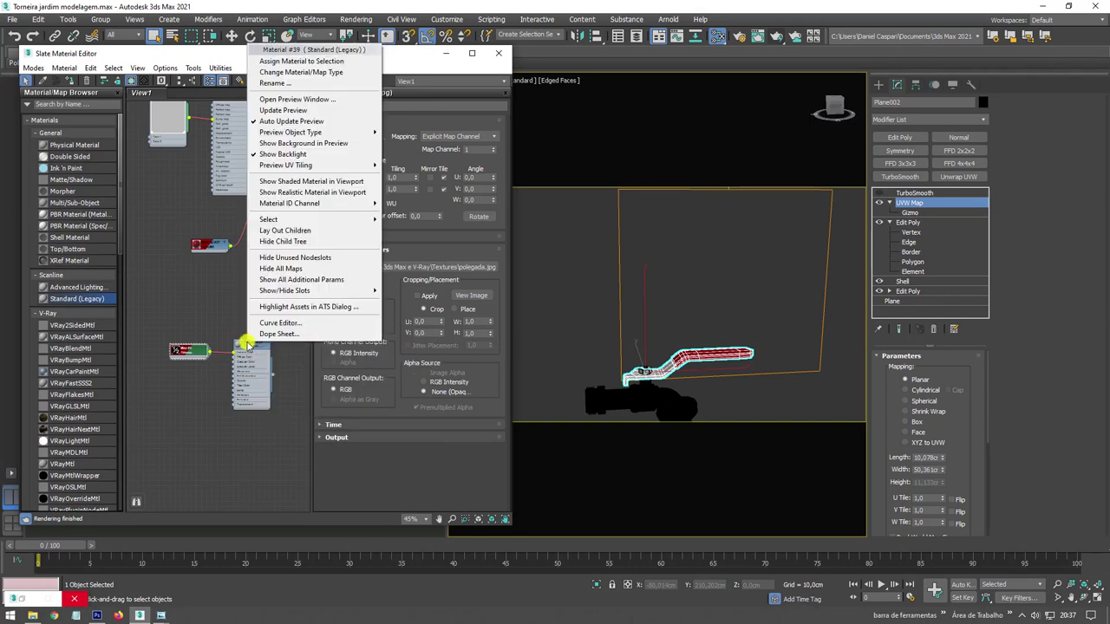
pyautogui.click(301, 60)
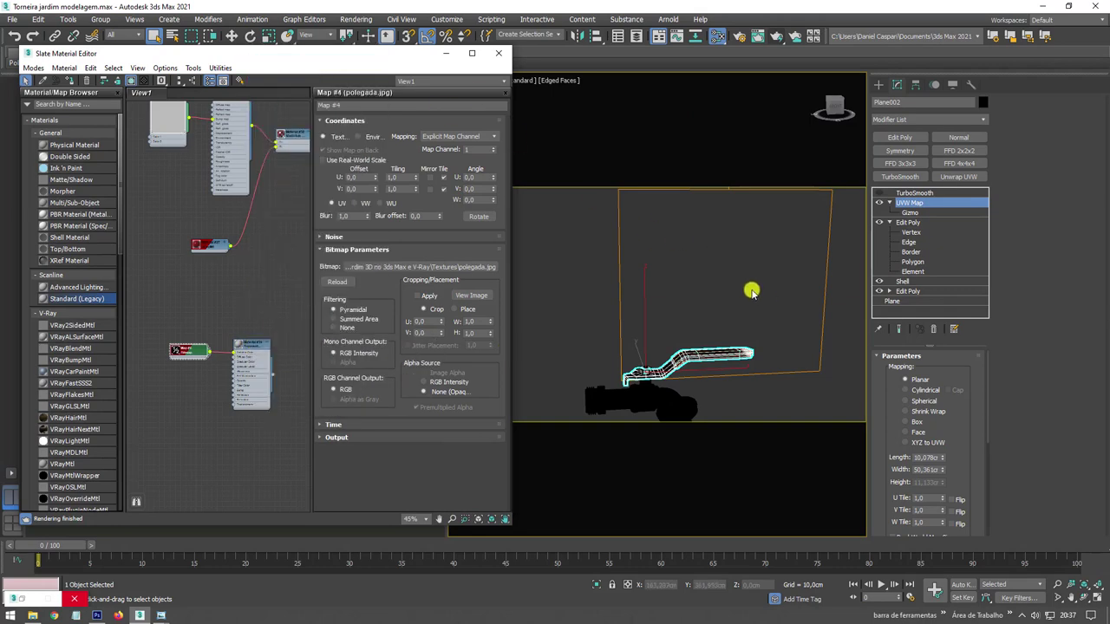
pyautogui.click(446, 55)
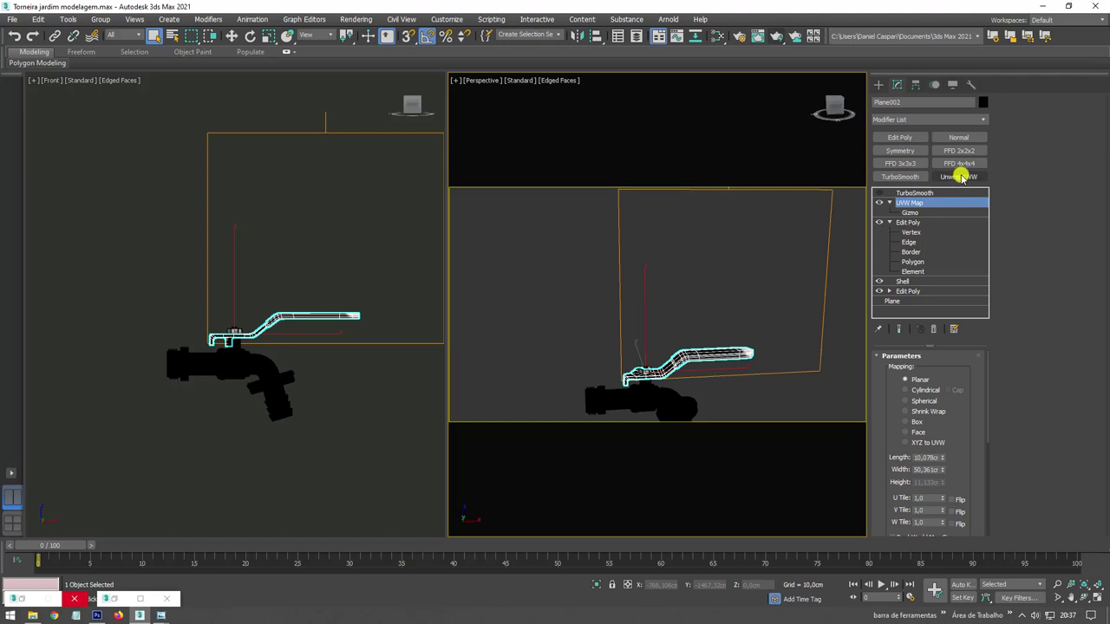
pyautogui.click(959, 176)
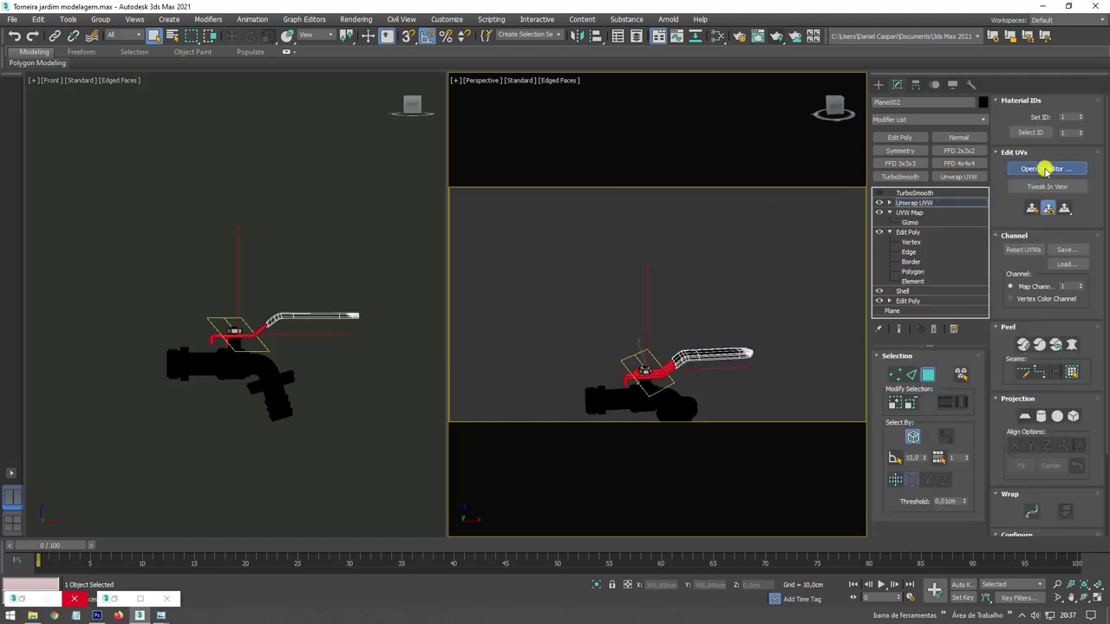
# Show the polegada.jpg texture behind the handle's UVs in the UV editor.
pyautogui.click(1045, 169)
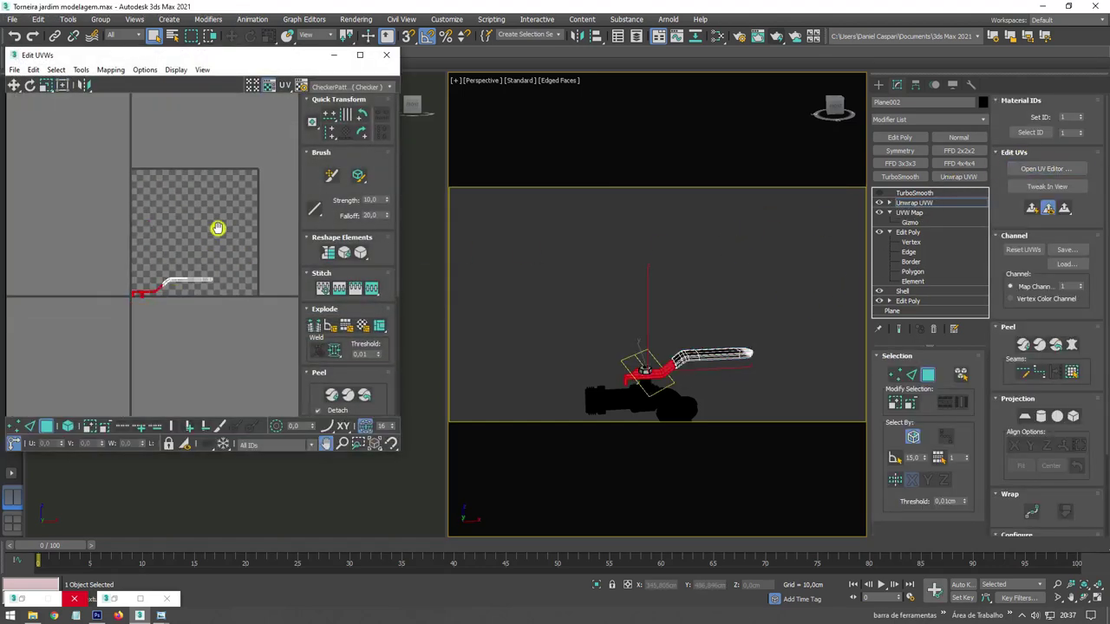
pyautogui.moveTo(218, 228); pyautogui.dragTo(224, 185, button='middle')
pyautogui.click(364, 89)
pyautogui.click(365, 115)
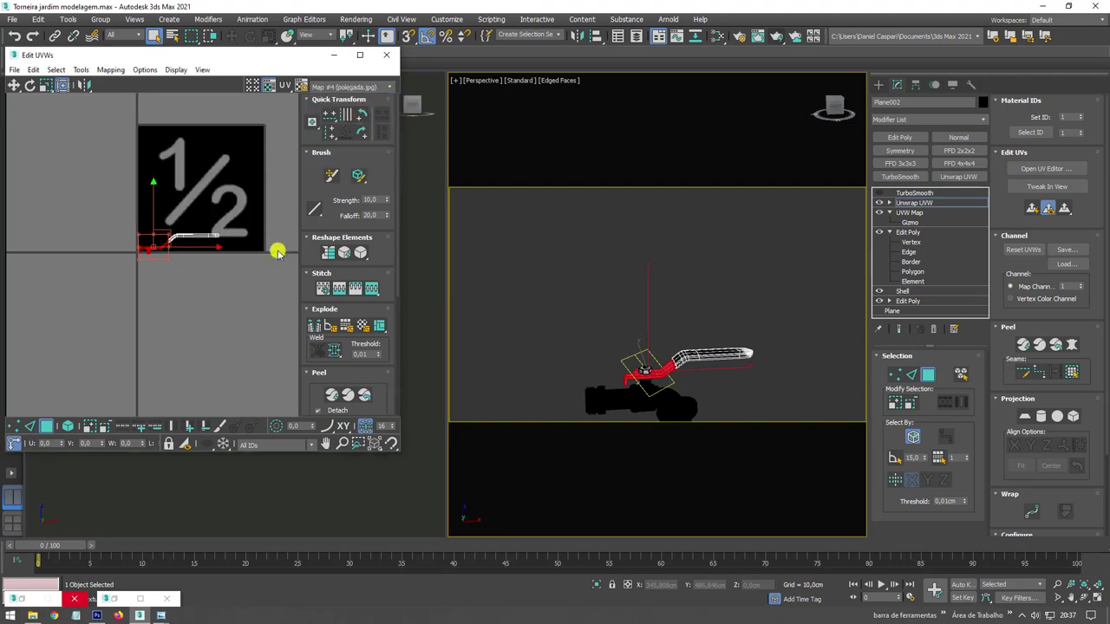
# Shrink the handle's UV shell to about half size, then close the editor and exit sub-object mode.
pyautogui.click(162, 240)
pyautogui.scroll(3, 174, 238)
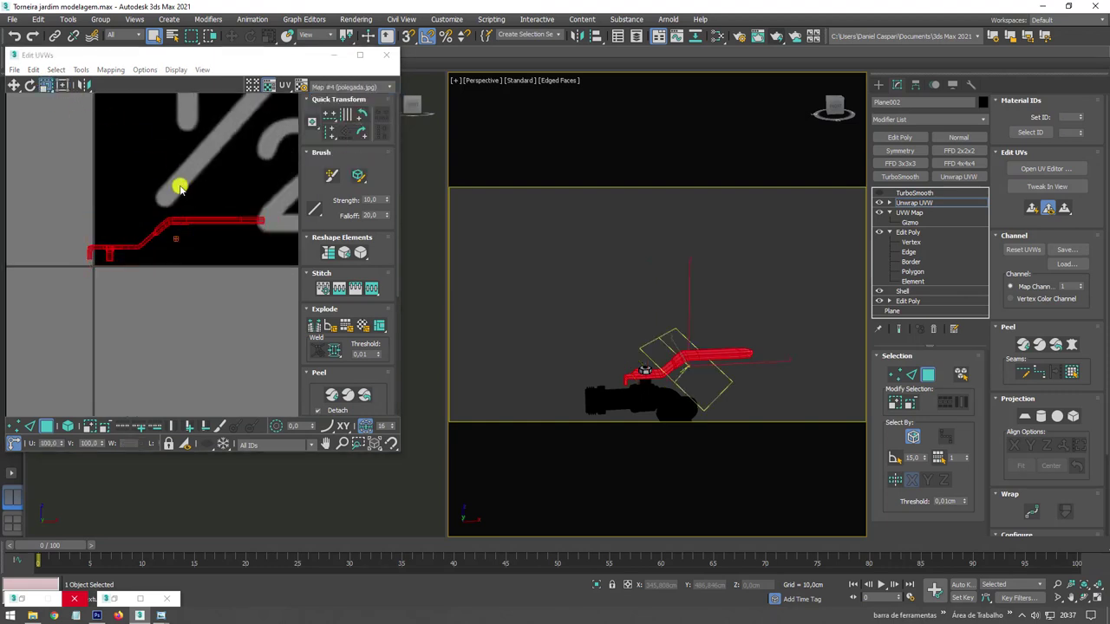
pyautogui.moveTo(200, 222)
pyautogui.mouseDown()
pyautogui.moveTo(198, 260)
pyautogui.moveTo(175, 233)
pyautogui.mouseUp()
pyautogui.click(14, 84)
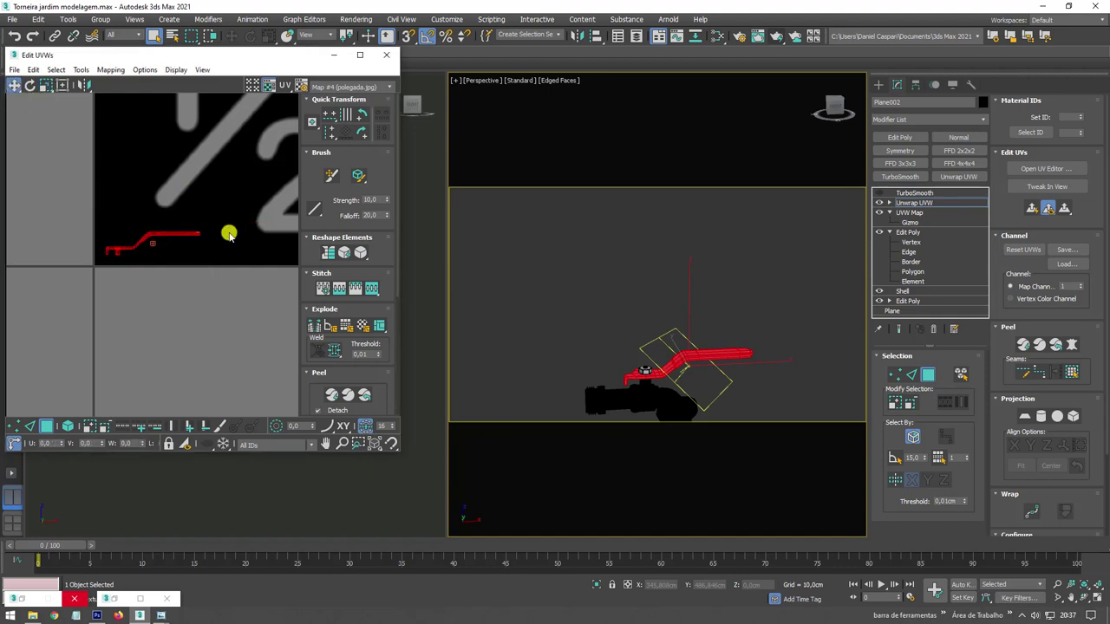
pyautogui.click(344, 55)
pyautogui.moveTo(751, 356); pyautogui.dragTo(775, 303, button='middle')
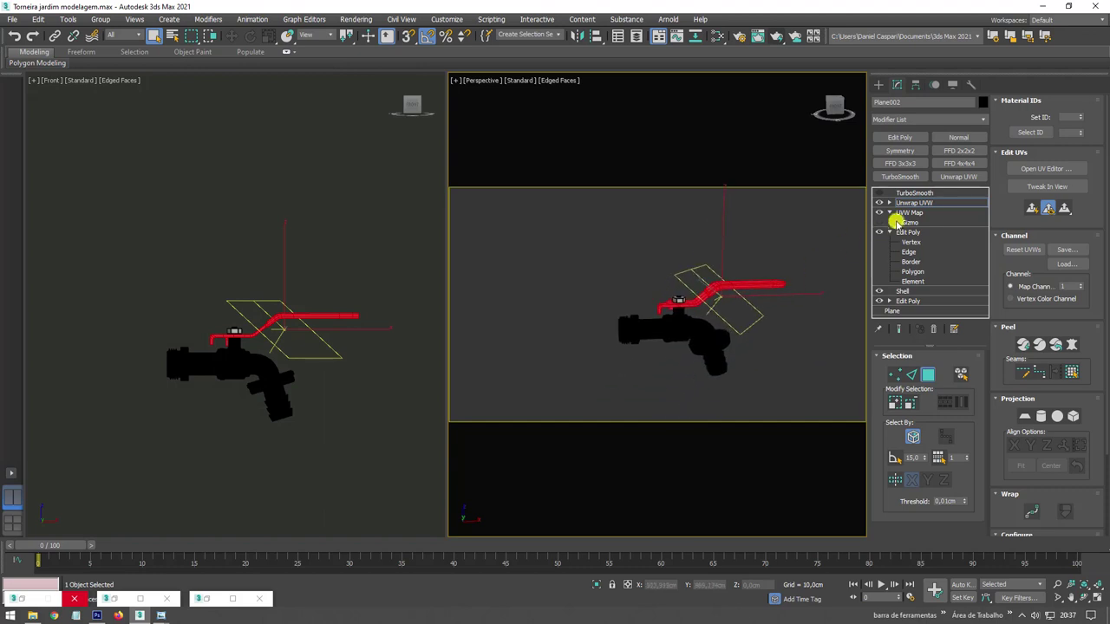
pyautogui.click(913, 203)
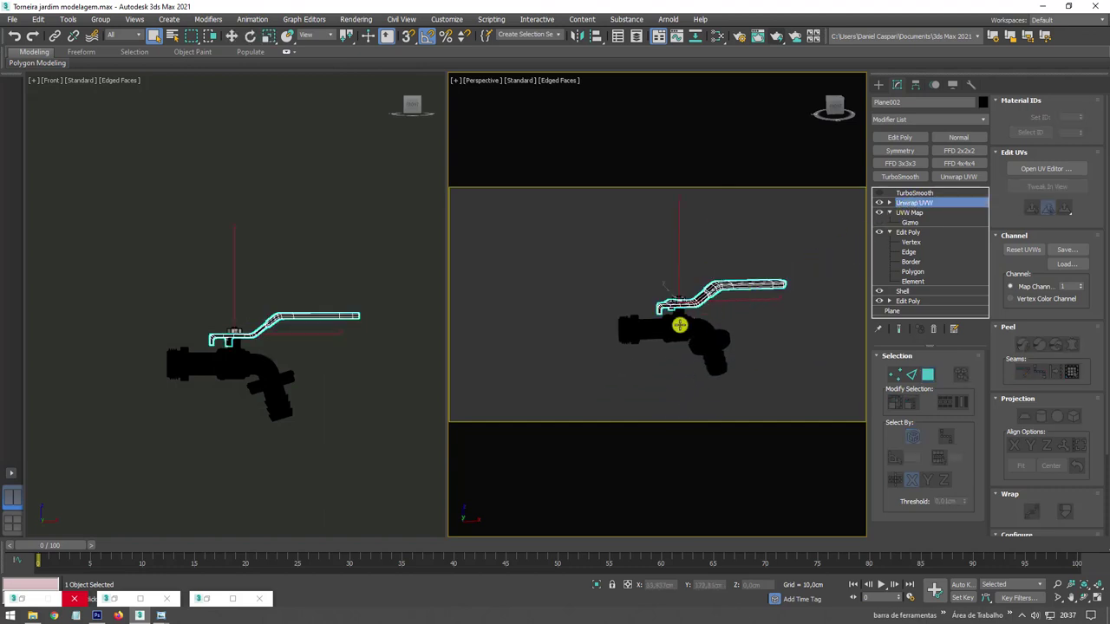
# Add Unwrap UVW to the faucet body (Cylinder001) and display polegada.jpg (Map #4) behind its UVs.
pyautogui.click(679, 325)
pyautogui.click(912, 202)
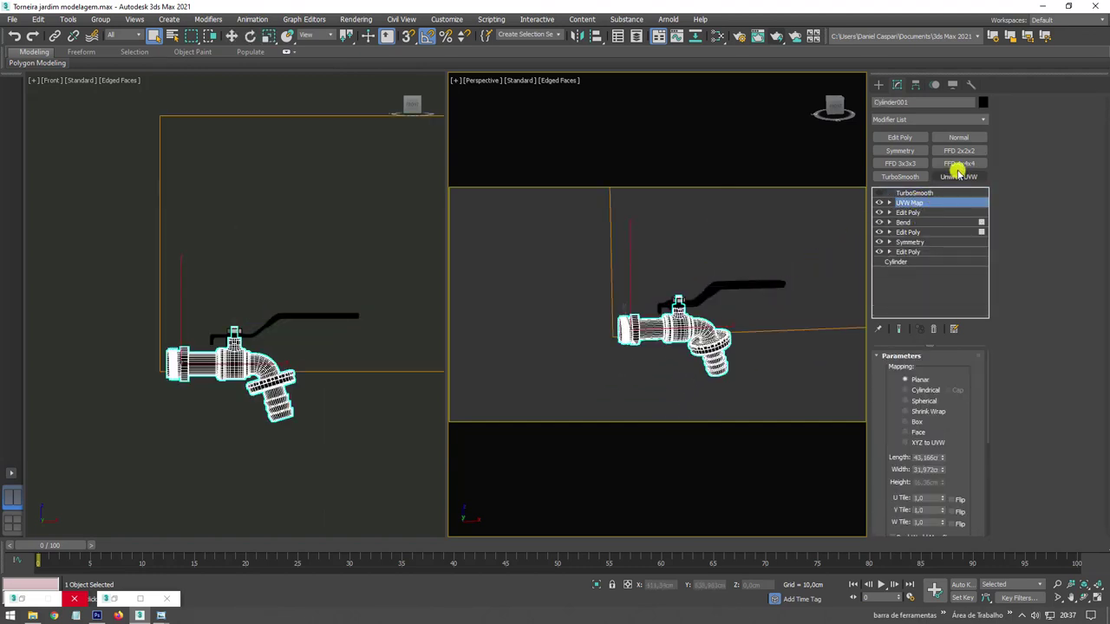
pyautogui.click(958, 178)
pyautogui.click(1045, 170)
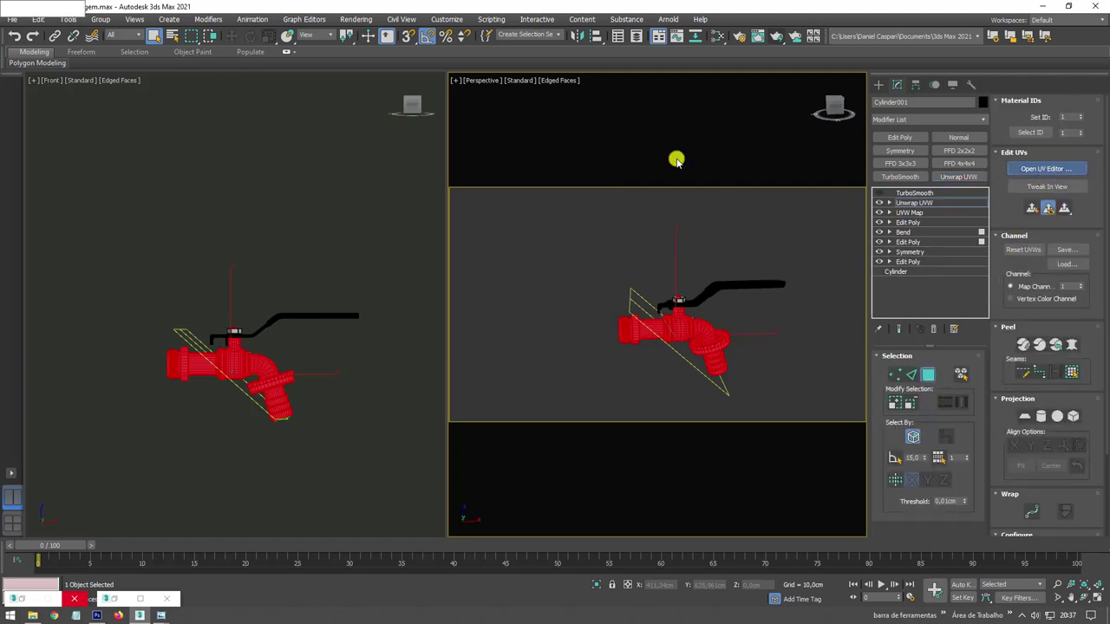
pyautogui.click(348, 88)
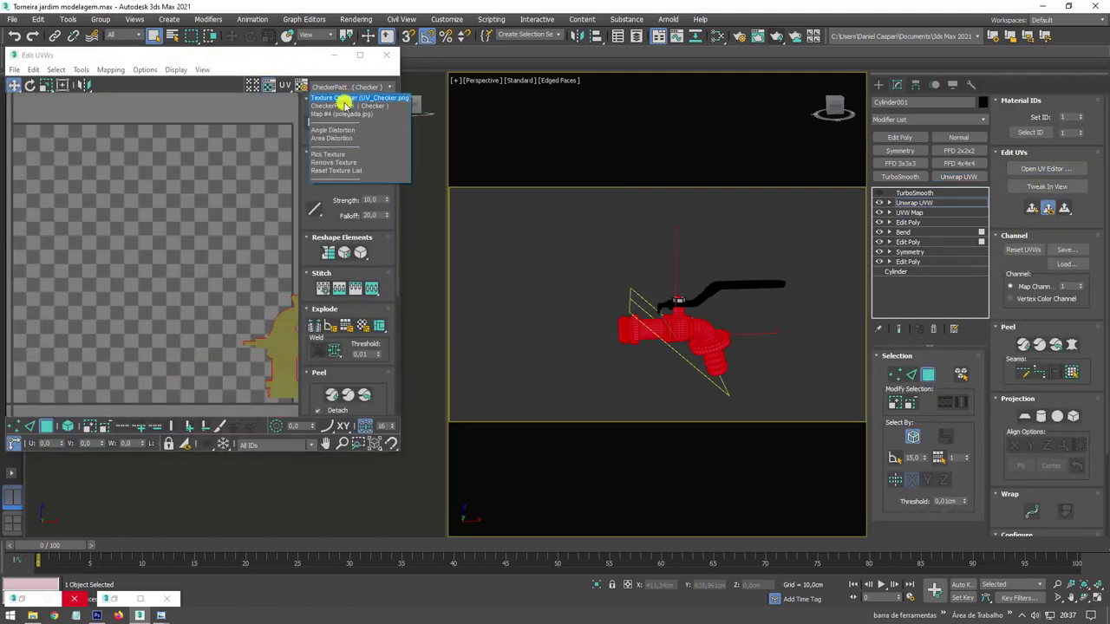
pyautogui.click(339, 115)
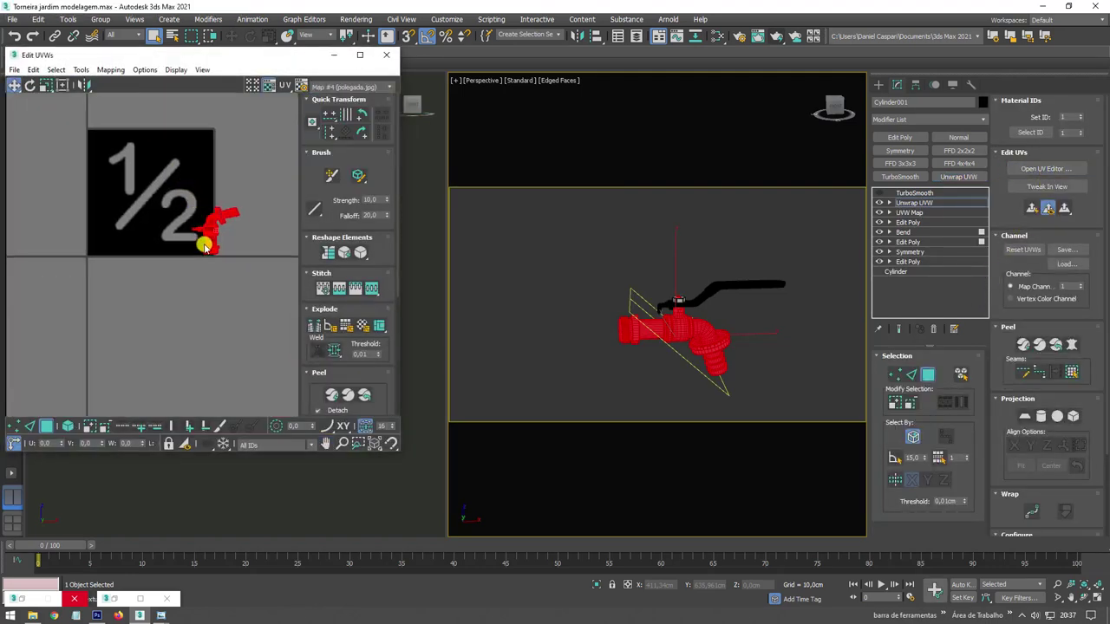
# Move the body's UV island into the texture's top-right corner, then select the valve cap Cylinder002.
pyautogui.moveTo(205, 171)
pyautogui.mouseDown()
pyautogui.moveTo(187, 121)
pyautogui.moveTo(198, 213)
pyautogui.mouseUp()
pyautogui.click(46, 84)
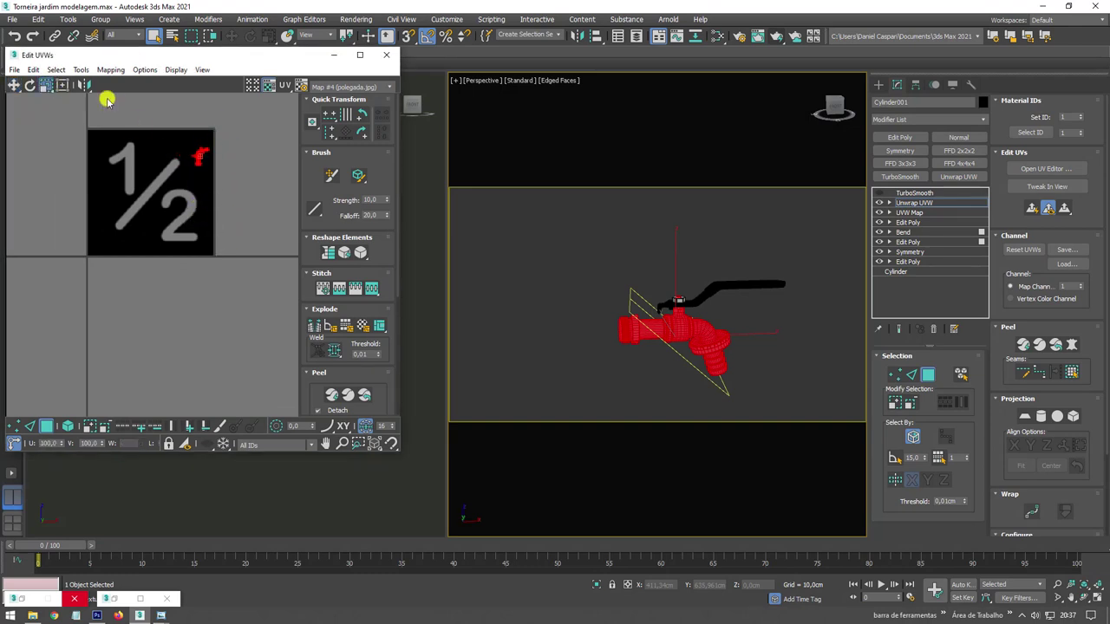
pyautogui.click(15, 85)
pyautogui.scroll(3, 198, 149)
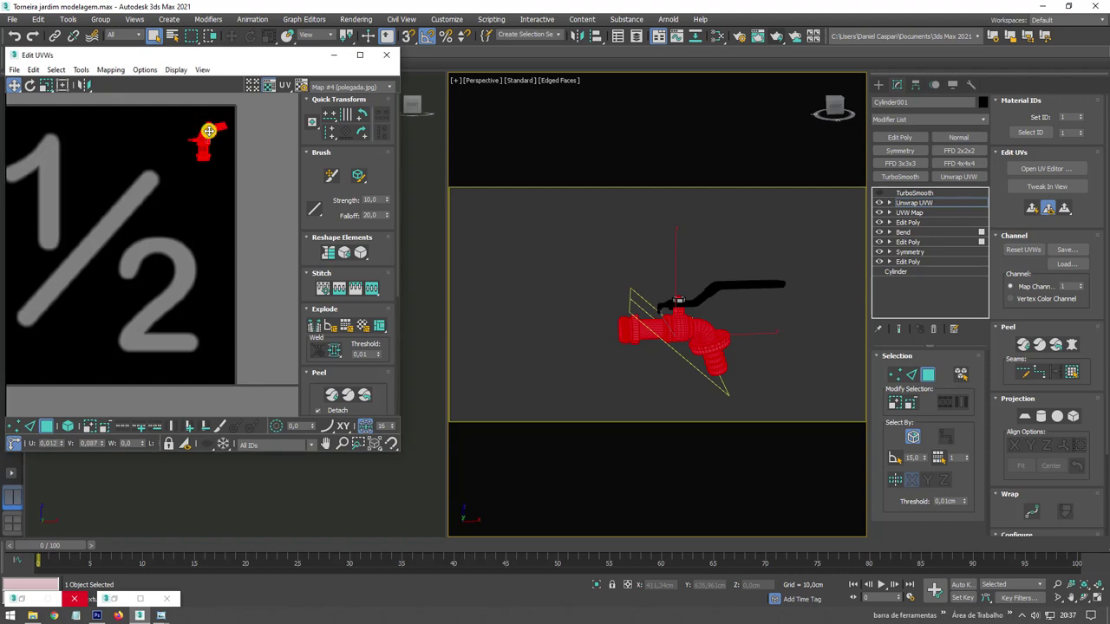
pyautogui.moveTo(688, 232); pyautogui.dragTo(687, 318, button='middle')
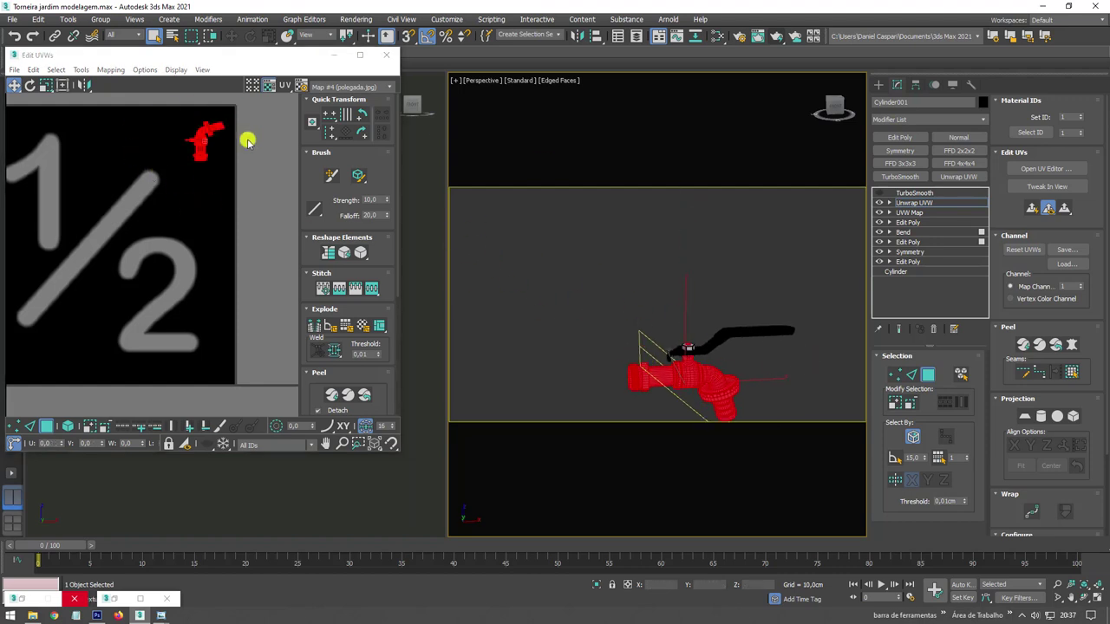
pyautogui.scroll(-1, 173, 177)
pyautogui.scroll(-1, 179, 183)
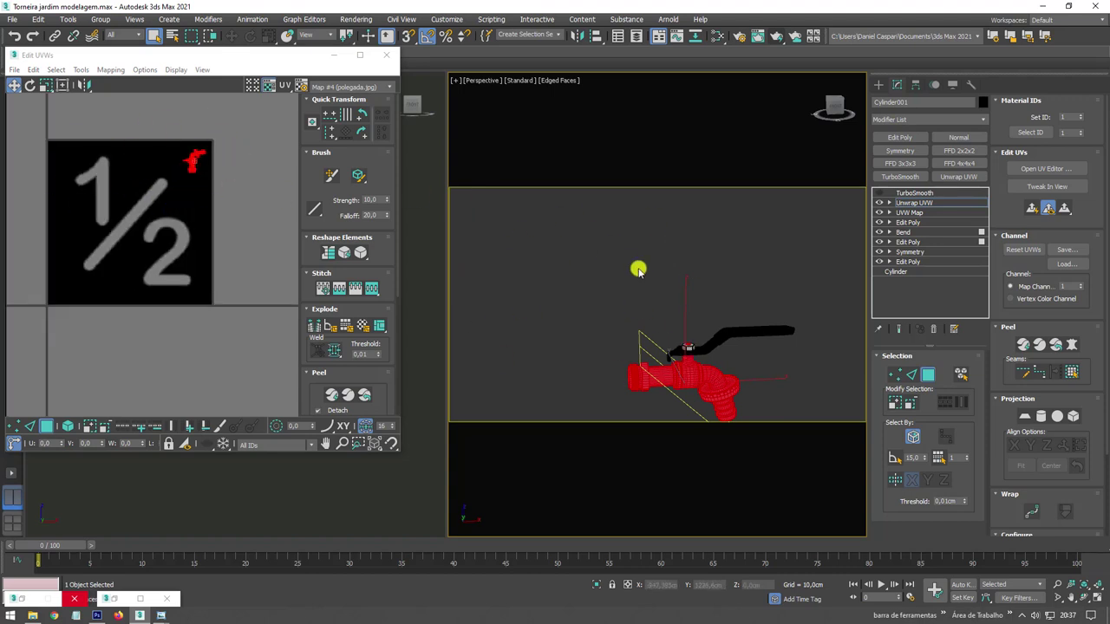
pyautogui.moveTo(724, 332); pyautogui.dragTo(788, 245, button='middle')
pyautogui.scroll(2, 676, 307)
pyautogui.scroll(2, 780, 260)
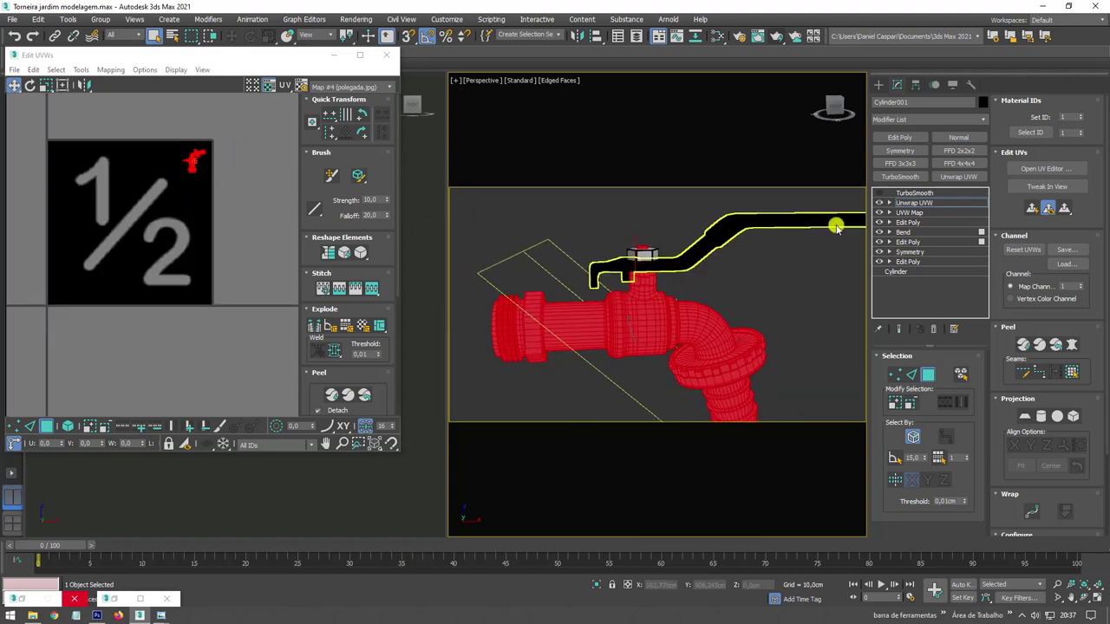
pyautogui.click(642, 254)
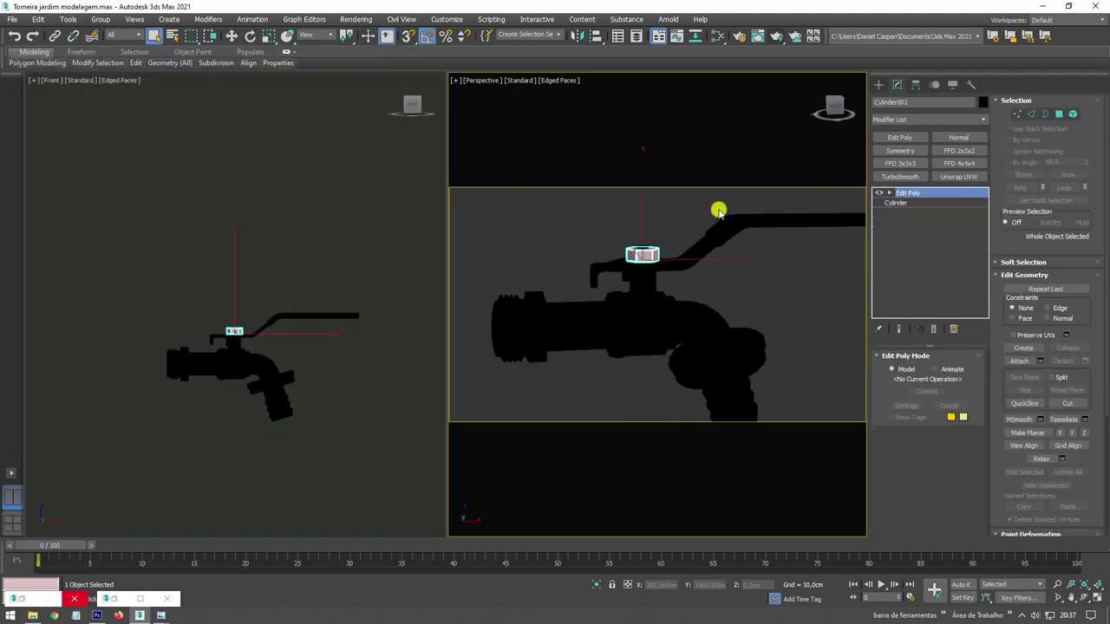
# Unwrap the valve cap and shrink its UVs into a small block in the top-right corner.
pyautogui.click(959, 176)
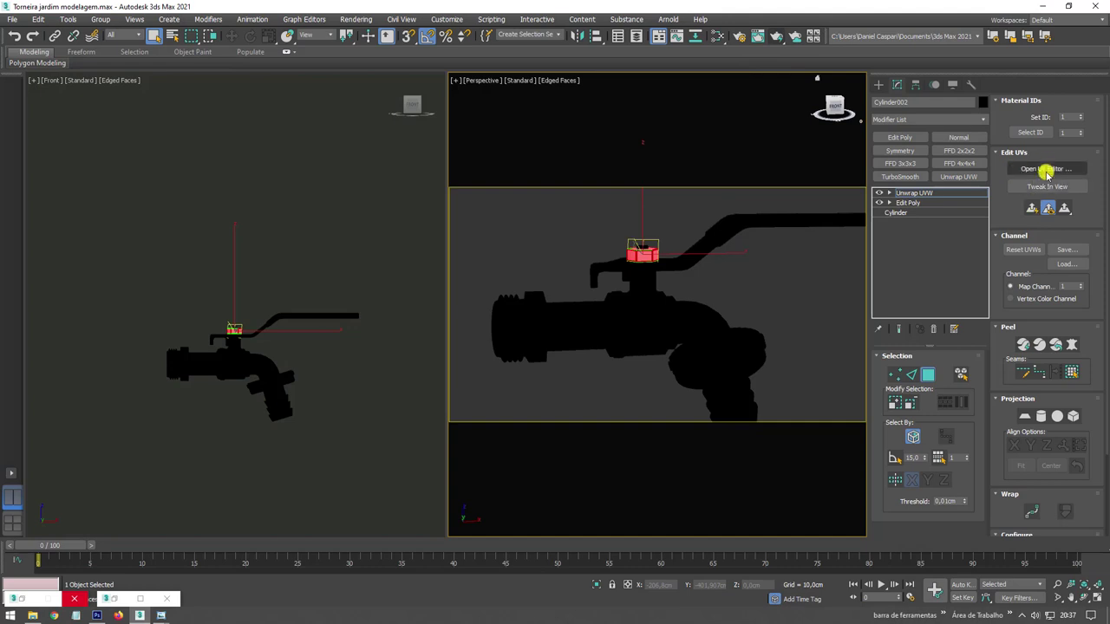
pyautogui.click(1045, 168)
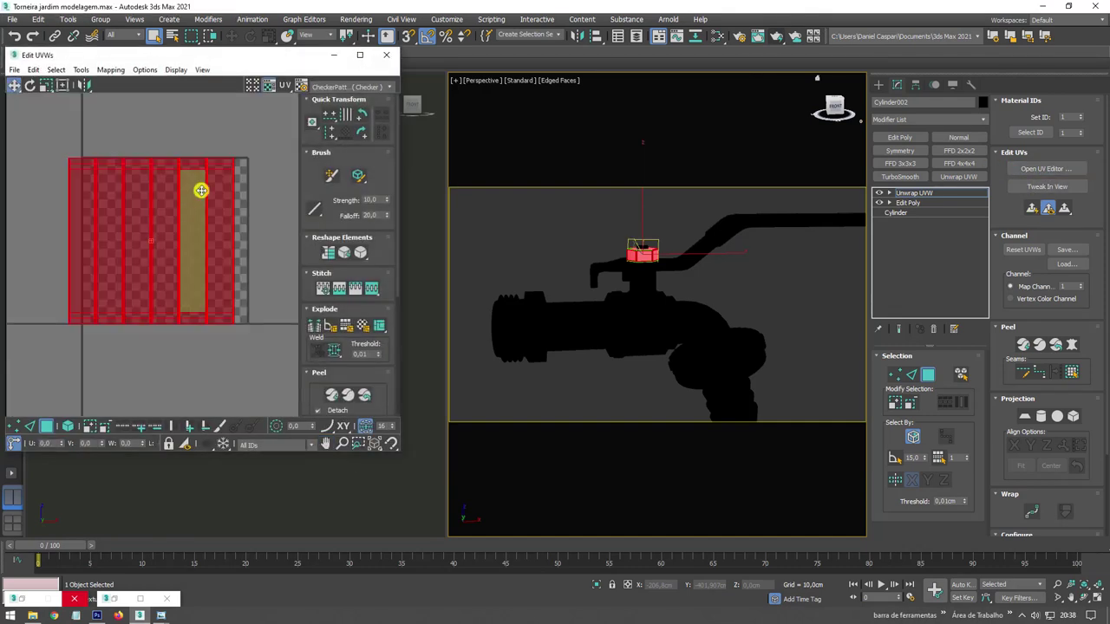
pyautogui.click(46, 84)
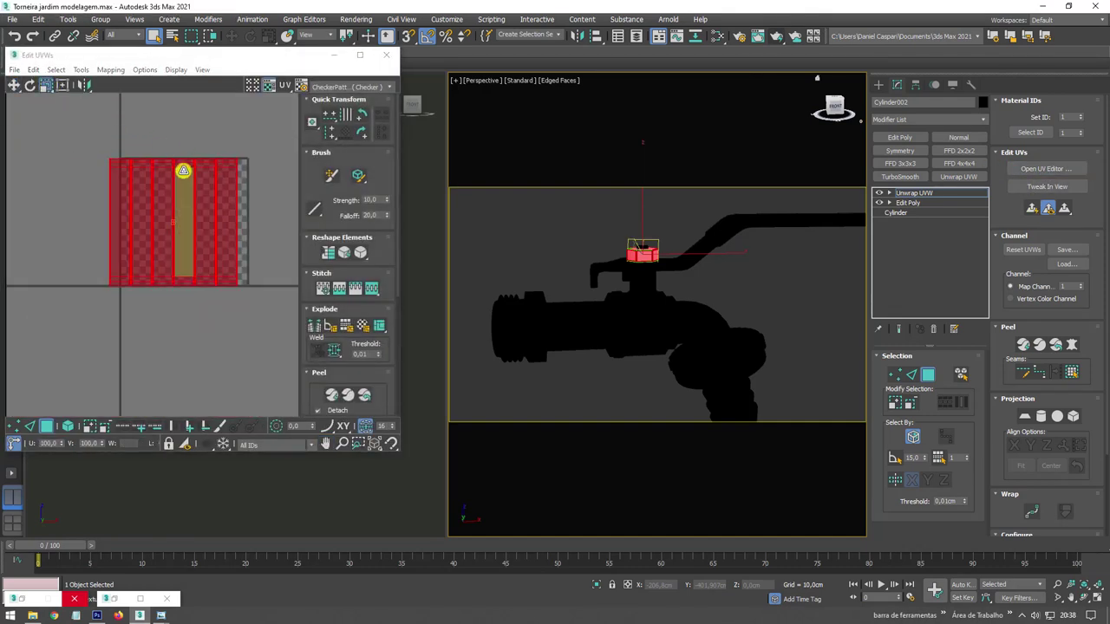
pyautogui.moveTo(178, 173); pyautogui.dragTo(162, 348)
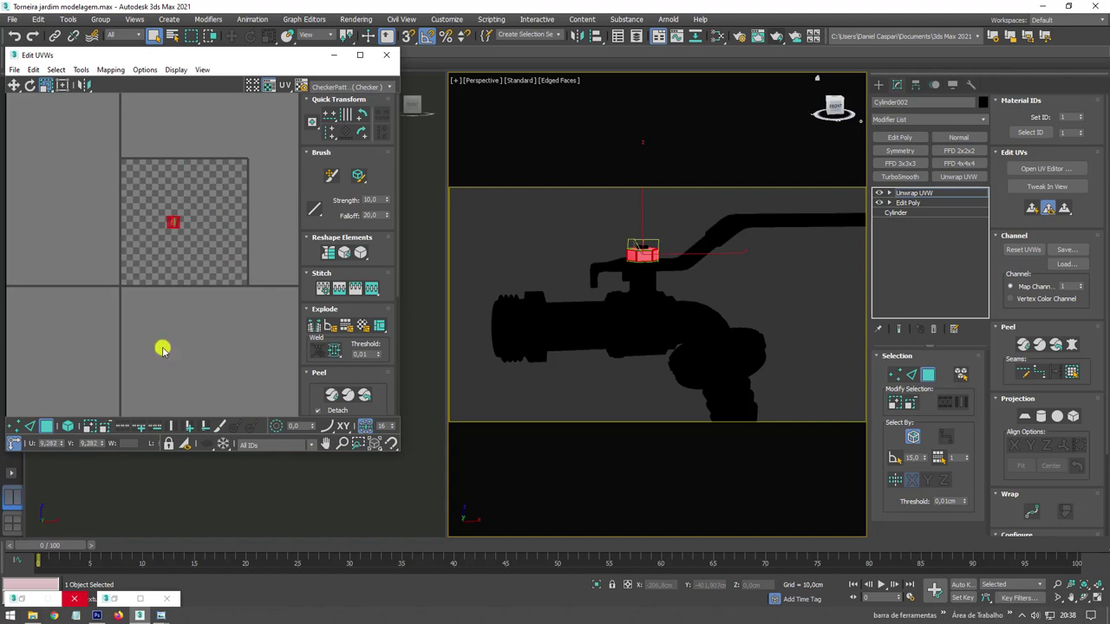
pyautogui.click(13, 84)
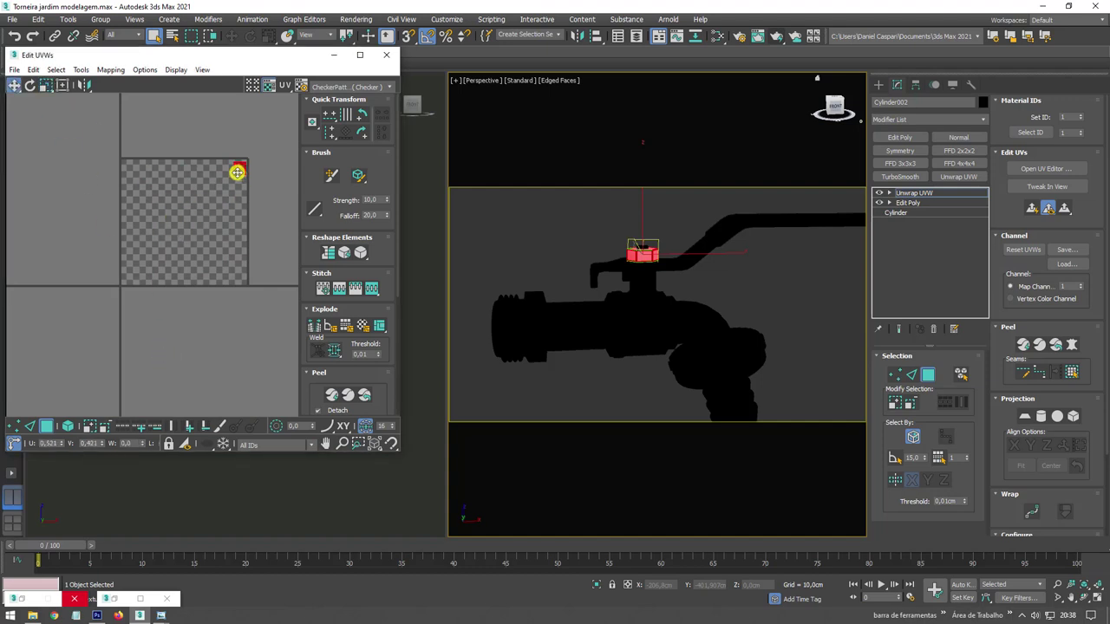
pyautogui.moveTo(237, 172); pyautogui.dragTo(239, 171)
# Close the UV editor, exit the cap's unwrap sub-object level and add an Edit Poly modifier.
pyautogui.click(386, 55)
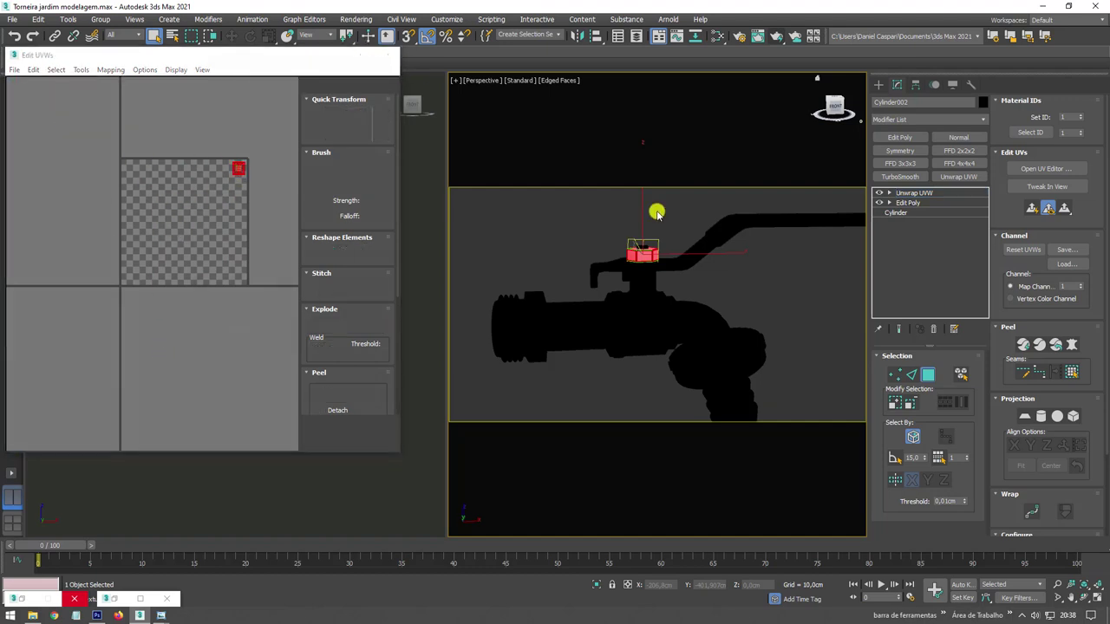
pyautogui.moveTo(710, 284)
pyautogui.keyDown('alt'); pyautogui.mouseDown(button='middle')
pyautogui.moveTo(755, 273)
pyautogui.moveTo(732, 257)
pyautogui.mouseUp(button='middle'); pyautogui.keyUp('alt')
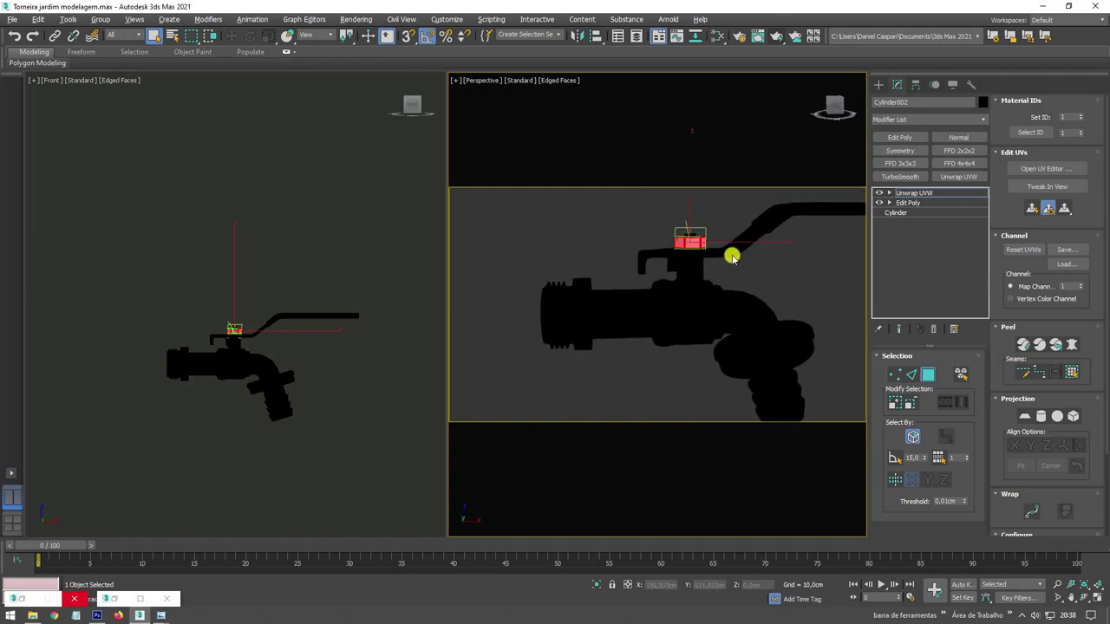
pyautogui.moveTo(916, 198); pyautogui.dragTo(929, 203)
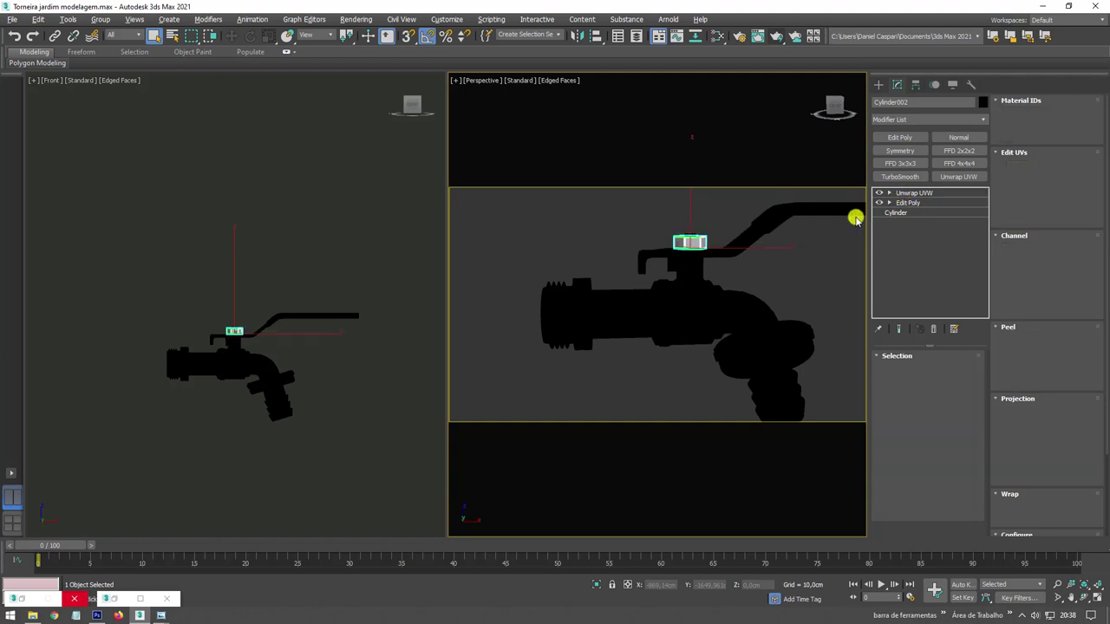
pyautogui.click(910, 192)
pyautogui.click(901, 138)
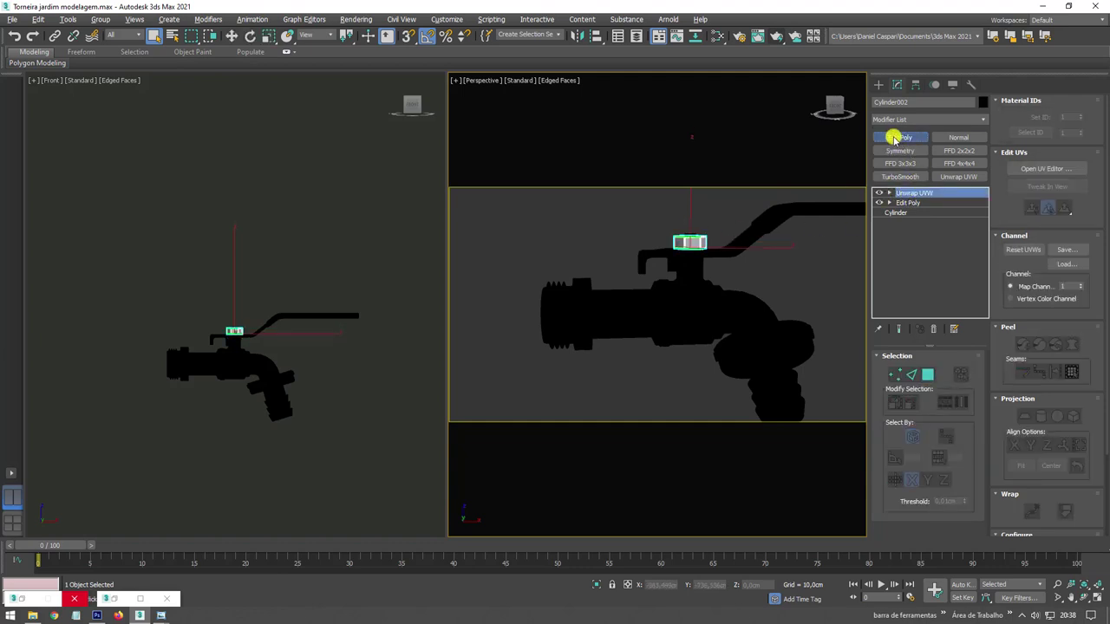
# Insert an Edit Poly modifier above the faucet body's Unwrap UVW and pick a couple of vertices.
pyautogui.click(690, 301)
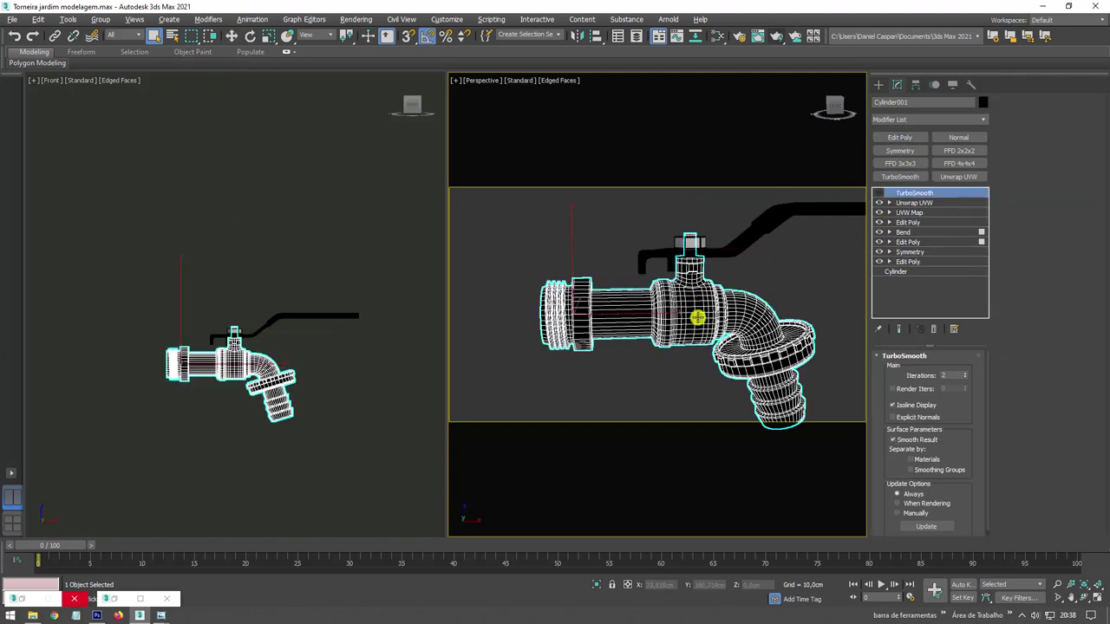
pyautogui.scroll(3, 711, 312)
pyautogui.scroll(2, 716, 294)
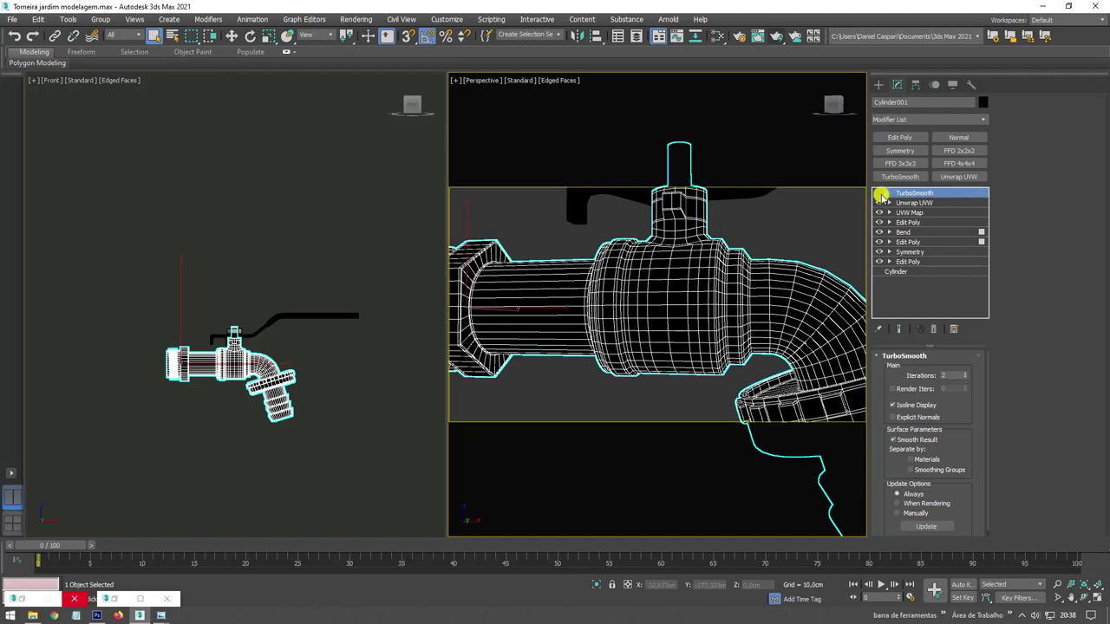
pyautogui.click(913, 202)
pyautogui.click(901, 137)
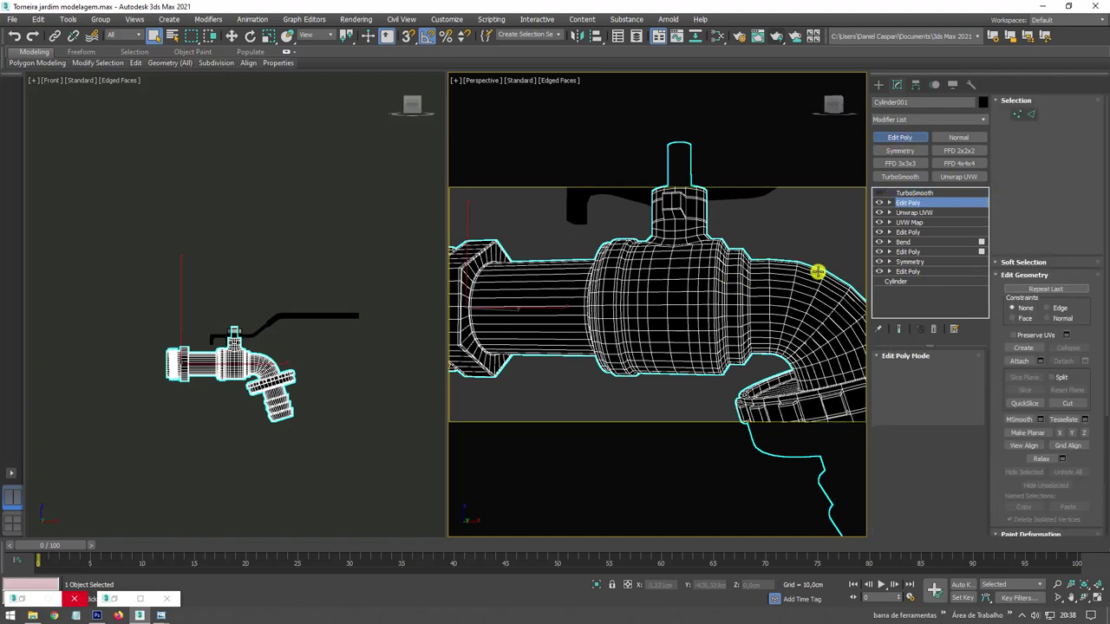
pyautogui.click(1014, 115)
pyautogui.scroll(3, 667, 308)
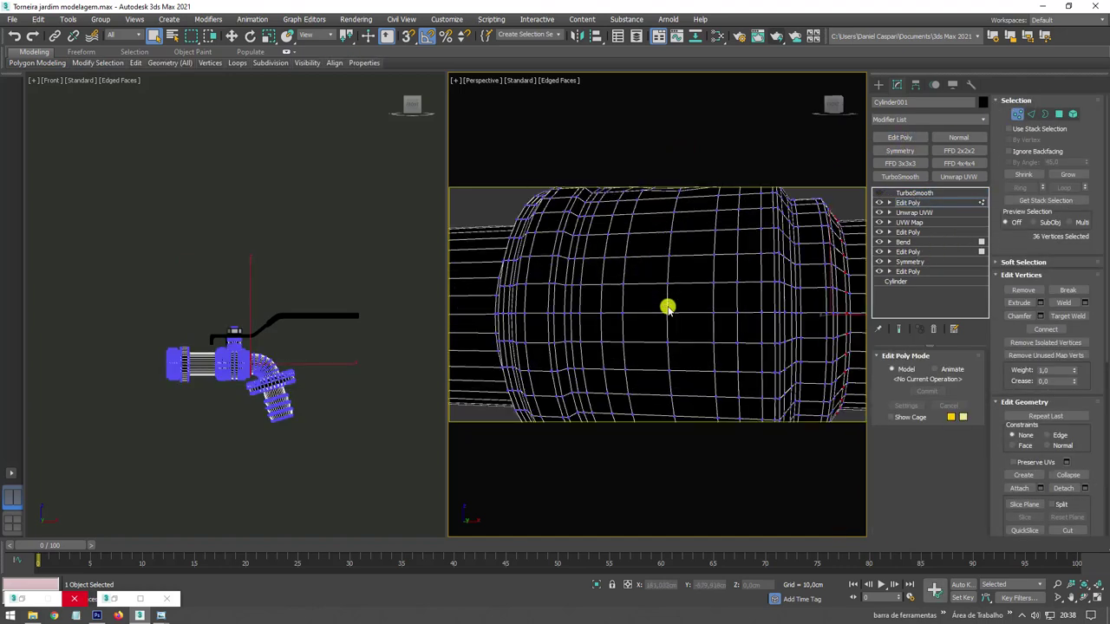
pyautogui.click(667, 285)
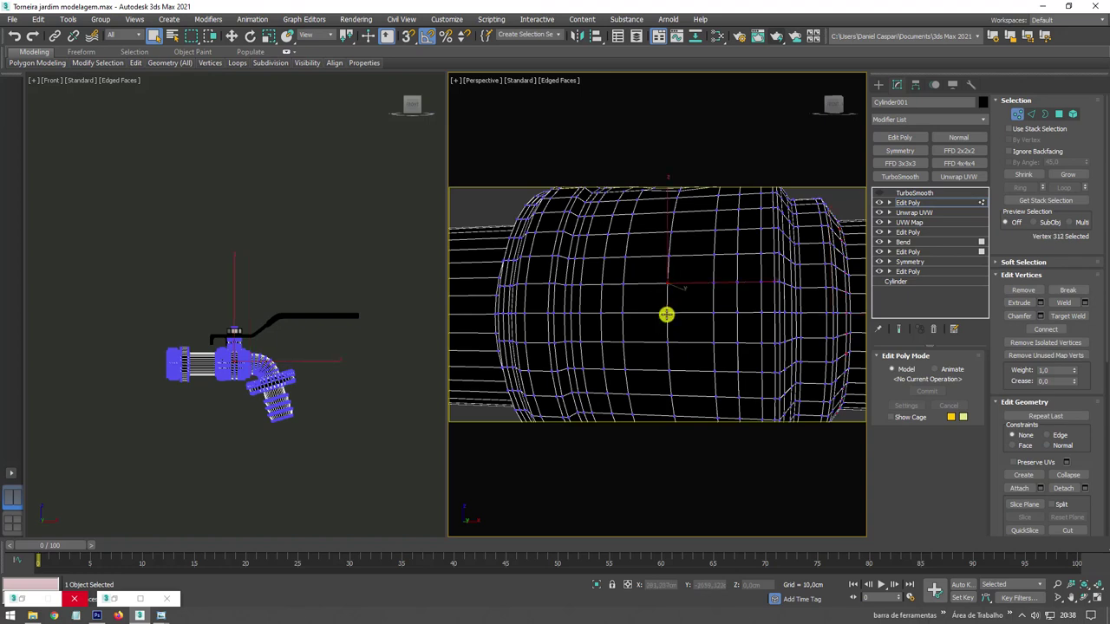
pyautogui.keyDown('ctrl'); pyautogui.click(665, 315); pyautogui.keyUp('ctrl')
# Select a polygon patch on the body's middle section and grow it to 72 polygons.
pyautogui.click(1058, 115)
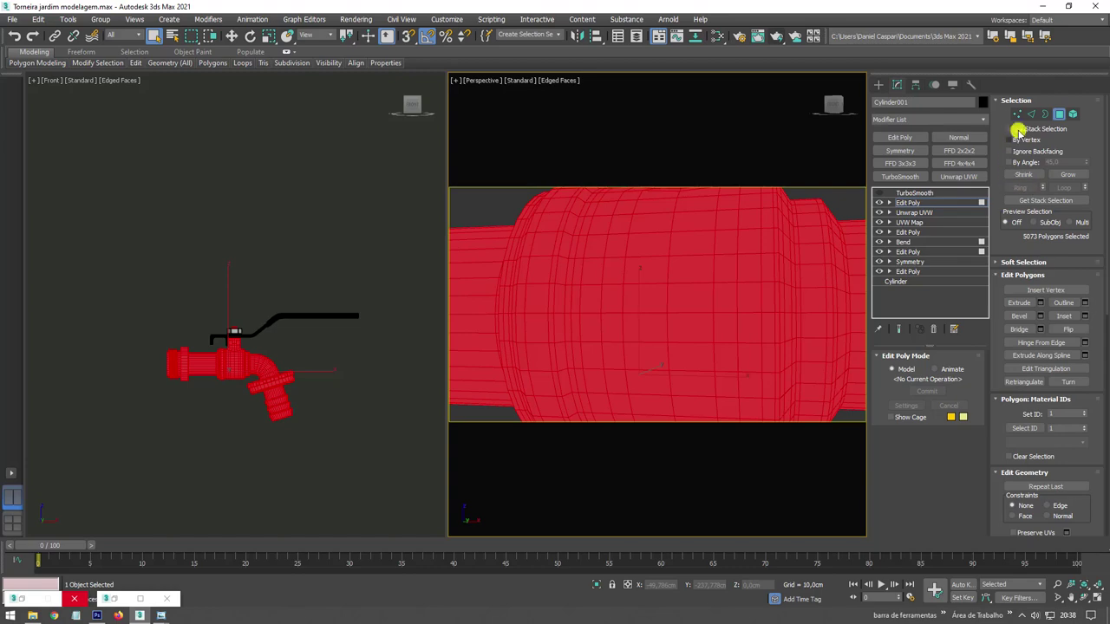
pyautogui.moveTo(657, 248); pyautogui.dragTo(747, 347)
pyautogui.scroll(-3, 693, 303)
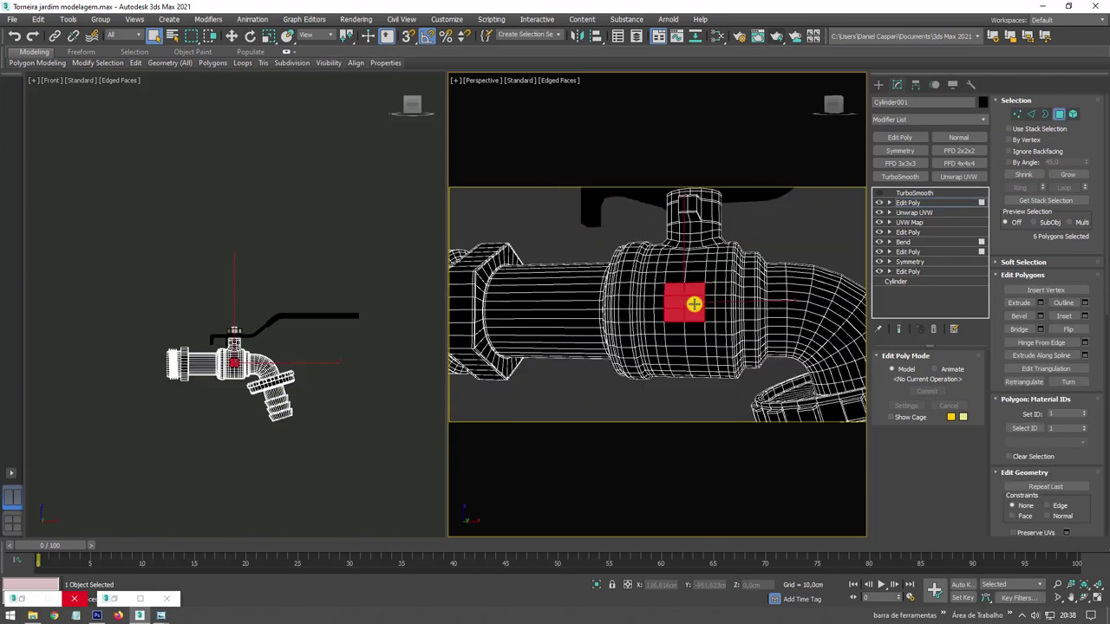
pyautogui.keyDown('alt'); pyautogui.moveTo(693, 304); pyautogui.dragTo(737, 344, button='middle'); pyautogui.keyUp('alt')
pyautogui.click(1065, 174)
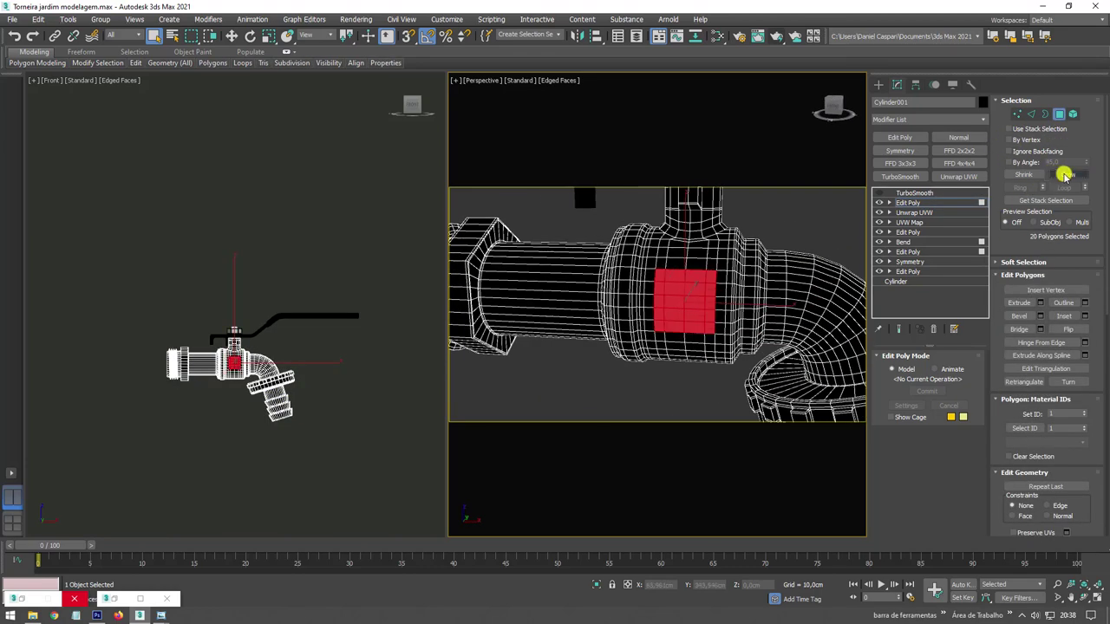
pyautogui.click(1064, 175)
pyautogui.click(1064, 174)
pyautogui.moveTo(705, 307)
pyautogui.keyDown('alt'); pyautogui.mouseDown(button='middle')
pyautogui.moveTo(716, 300)
pyautogui.moveTo(673, 250)
pyautogui.mouseUp(button='middle'); pyautogui.keyUp('alt')
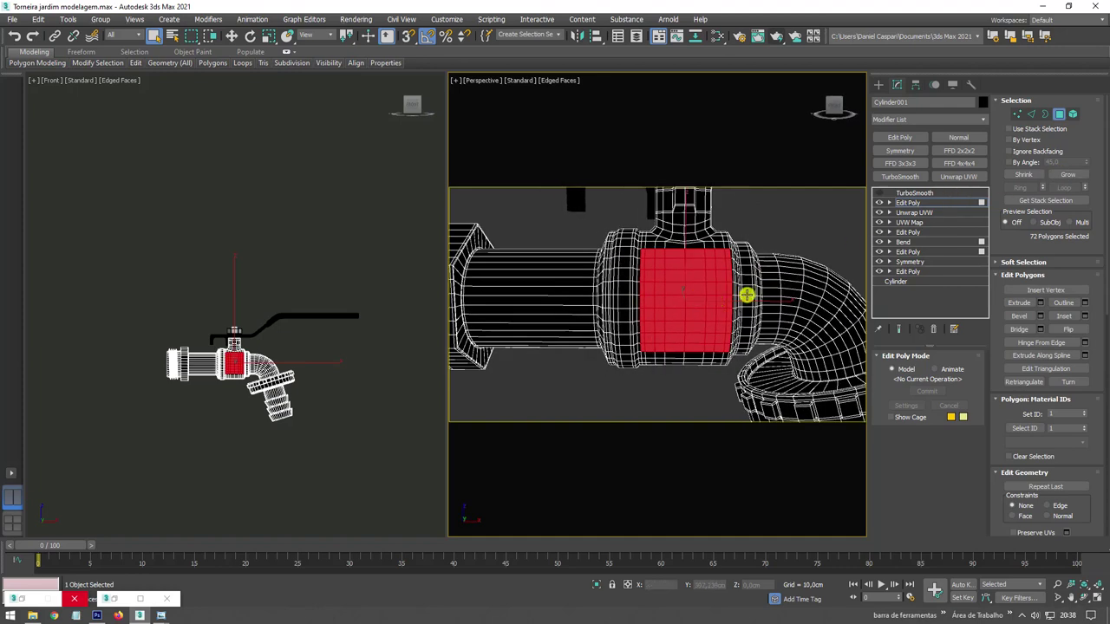
pyautogui.keyDown('alt'); pyautogui.moveTo(745, 293); pyautogui.dragTo(744, 269, button='middle'); pyautogui.keyUp('alt')
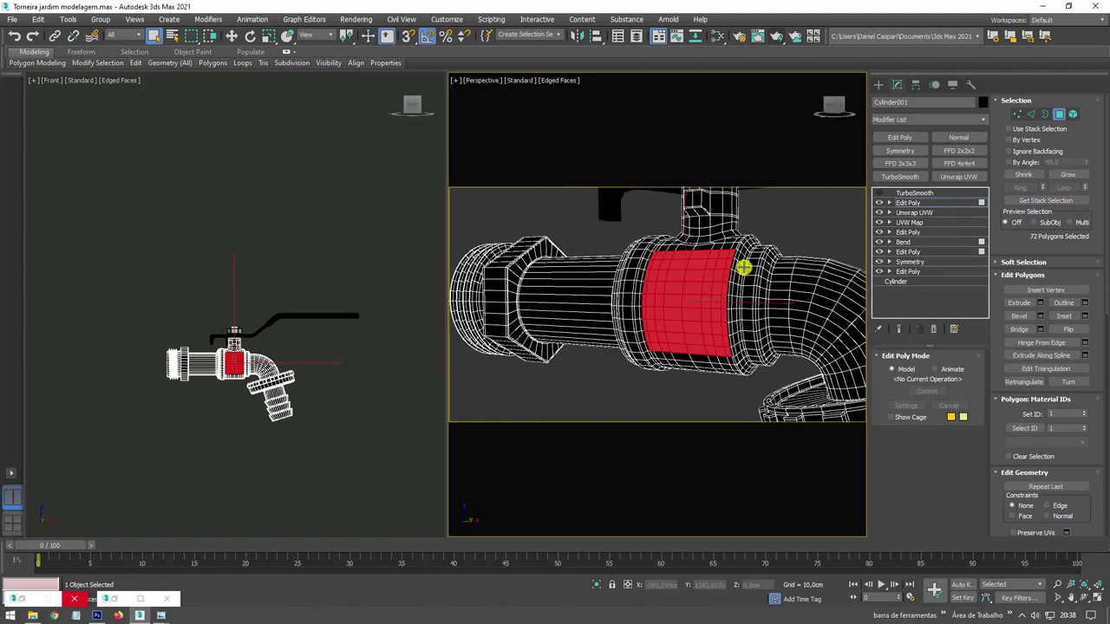
pyautogui.click(983, 119)
pyautogui.moveTo(988, 152); pyautogui.dragTo(985, 409)
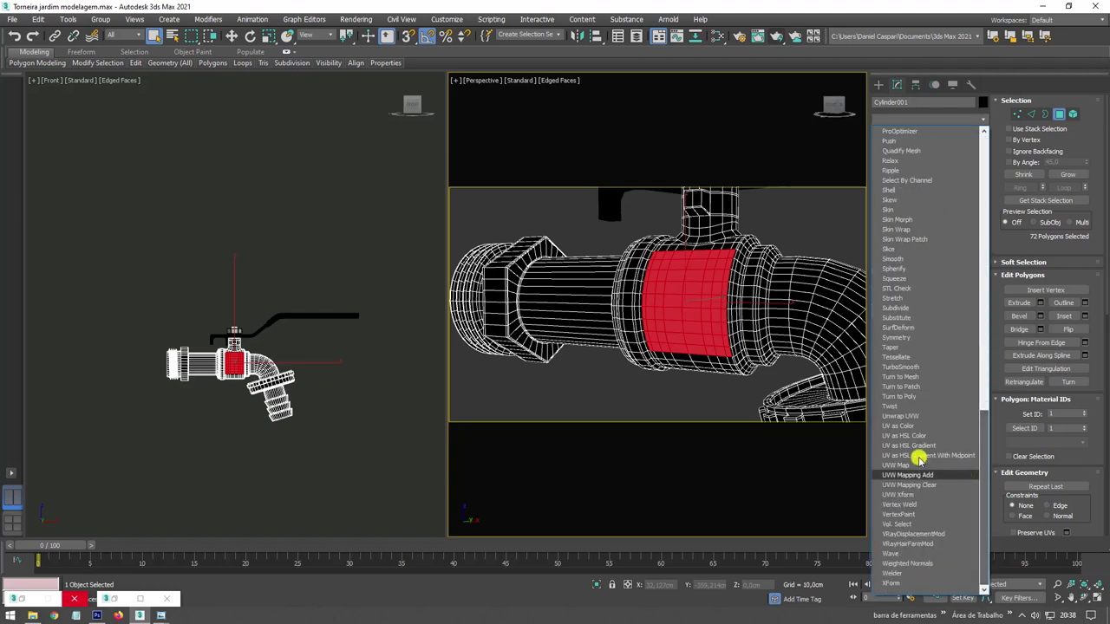
# Add a UVW Map modifier to the selected band and set its alignment to Y.
pyautogui.click(908, 466)
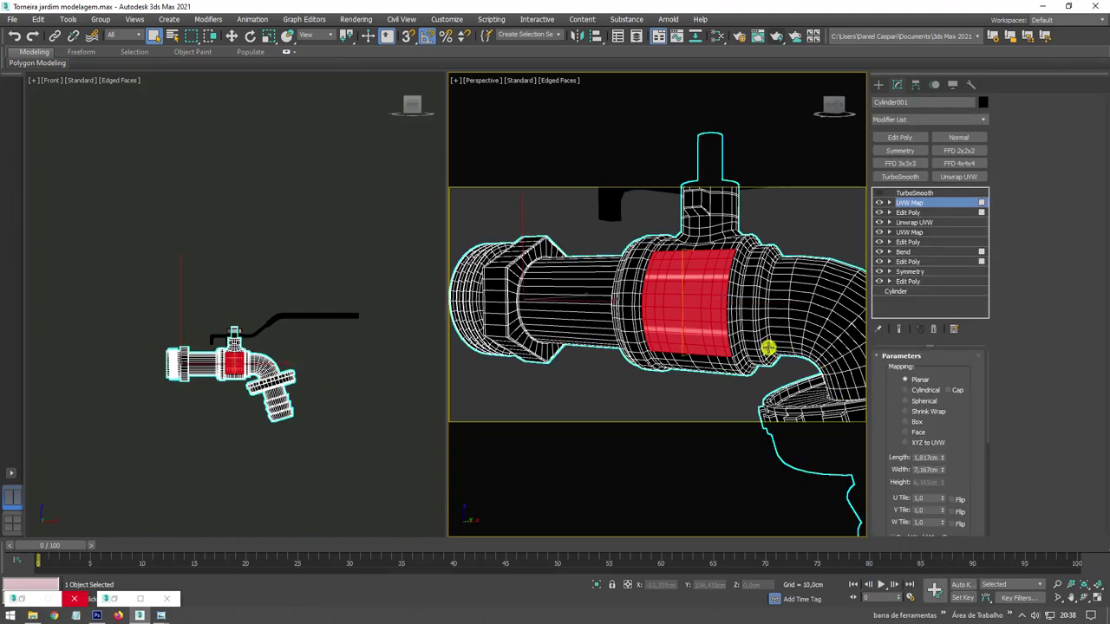
pyautogui.keyDown('alt'); pyautogui.moveTo(768, 347); pyautogui.dragTo(733, 353, button='middle'); pyautogui.keyUp('alt')
pyautogui.click(889, 202)
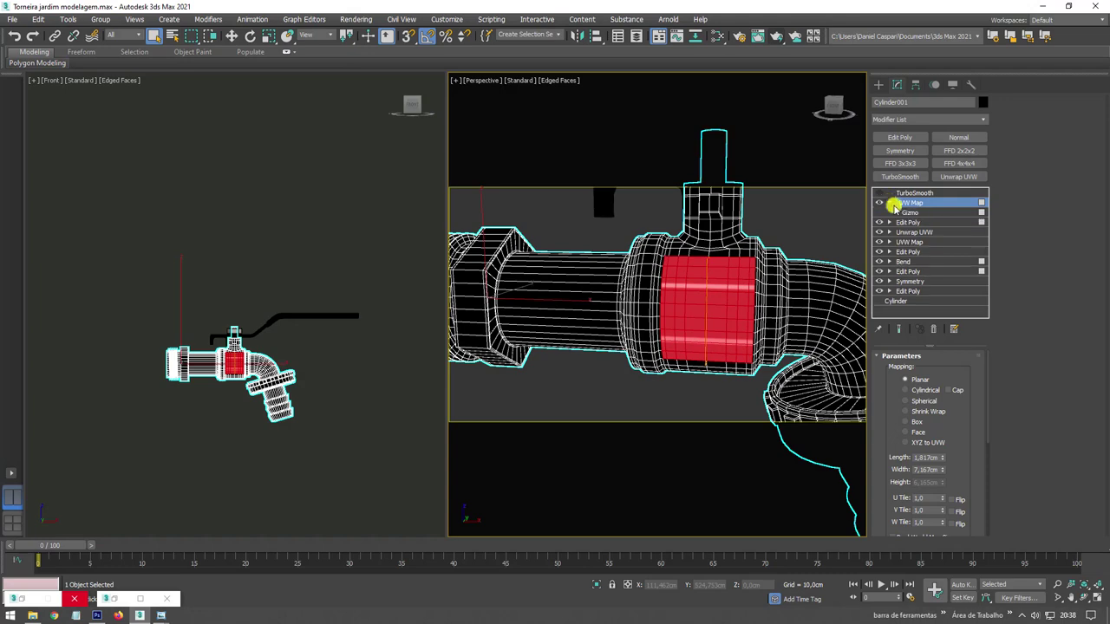
pyautogui.click(908, 212)
pyautogui.press('w')
pyautogui.moveTo(763, 312)
pyautogui.keyDown('alt'); pyautogui.mouseDown(button='middle')
pyautogui.moveTo(749, 308)
pyautogui.moveTo(783, 354)
pyautogui.moveTo(711, 338)
pyautogui.mouseUp(button='middle'); pyautogui.keyUp('alt')
pyautogui.scroll(-2, 927, 403)
pyautogui.scroll(-3, 914, 449)
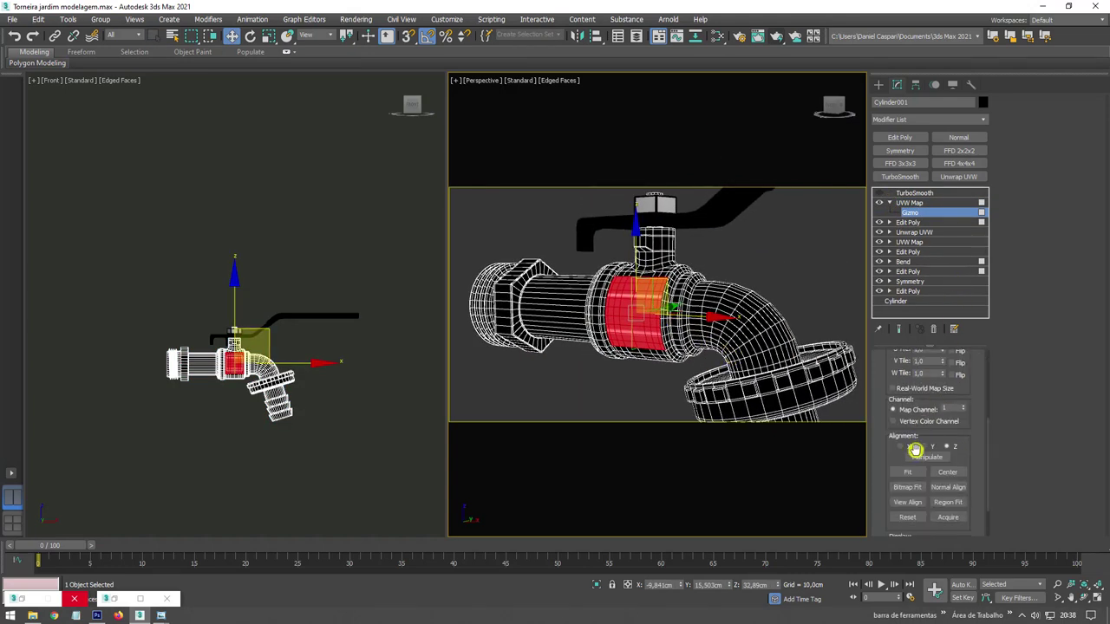
pyautogui.click(925, 446)
pyautogui.keyDown('alt'); pyautogui.moveTo(663, 332); pyautogui.dragTo(664, 364, button='middle'); pyautogui.keyUp('alt')
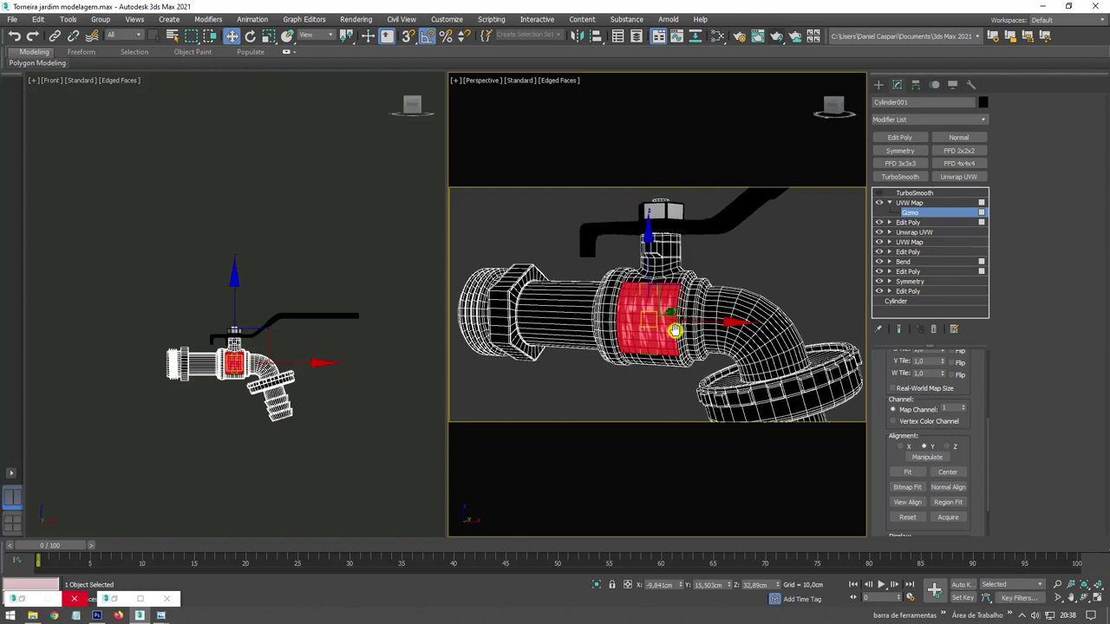
pyautogui.scroll(2, 664, 364)
pyautogui.scroll(2, 664, 364)
pyautogui.scroll(2, 715, 283)
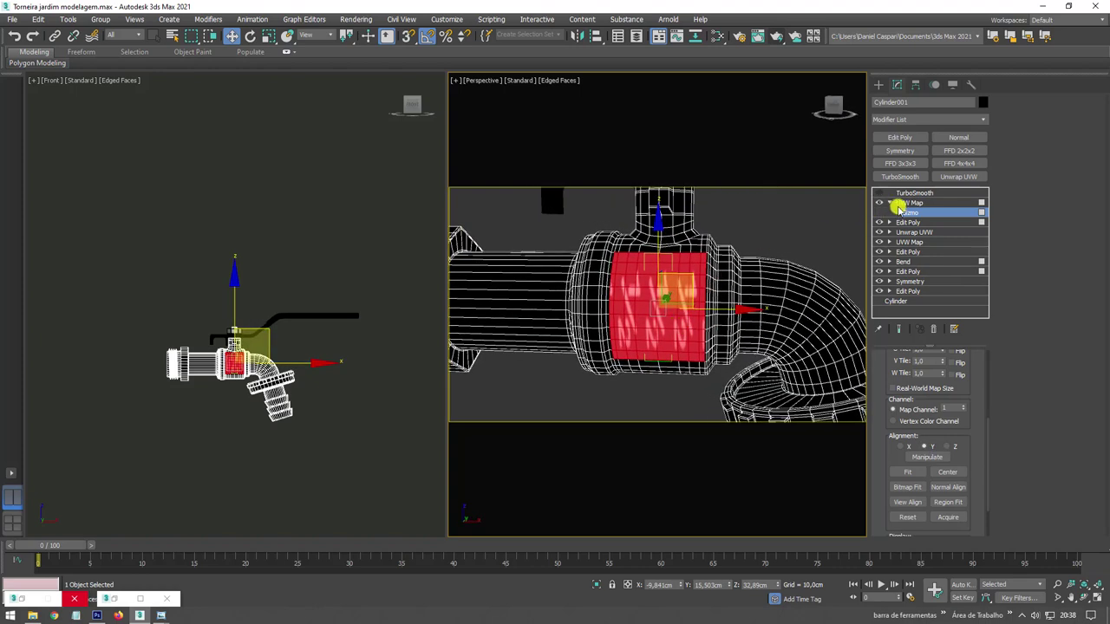
# Rotate the mapping gizmo to -90 degrees and Fit it to the red central band.
pyautogui.press('e')
pyautogui.moveTo(730, 271); pyautogui.dragTo(700, 231)
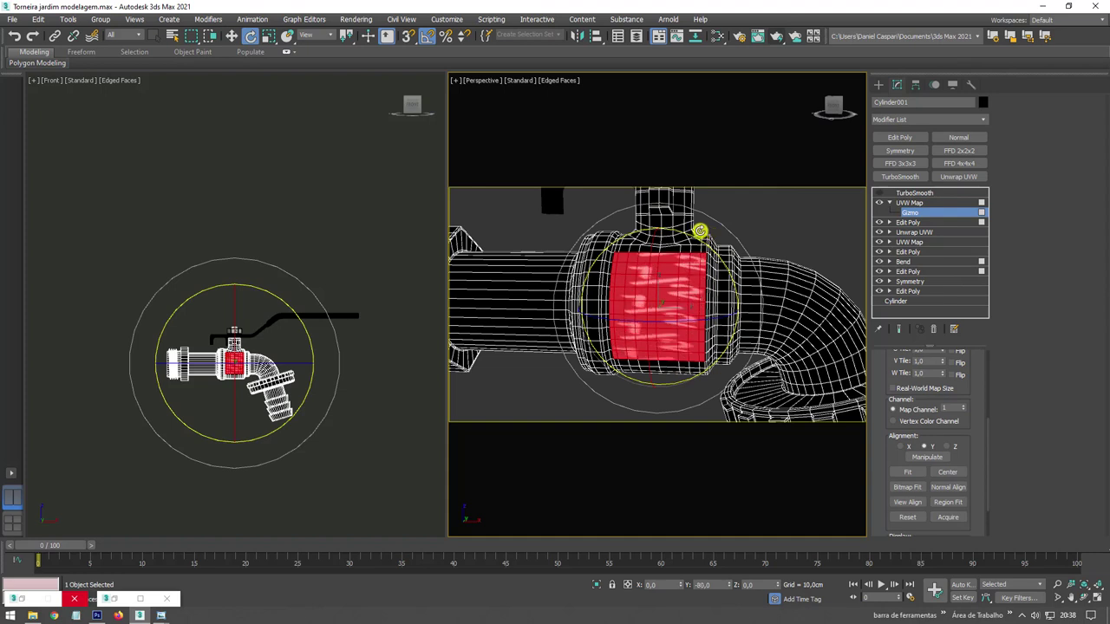
pyautogui.moveTo(698, 229); pyautogui.dragTo(696, 229)
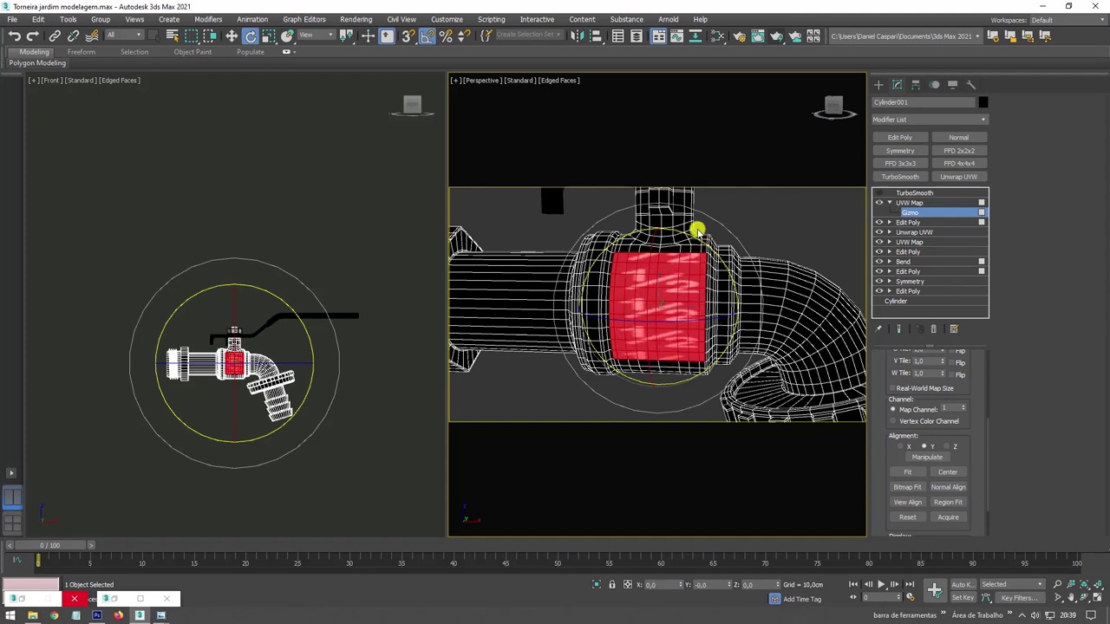
pyautogui.click(908, 472)
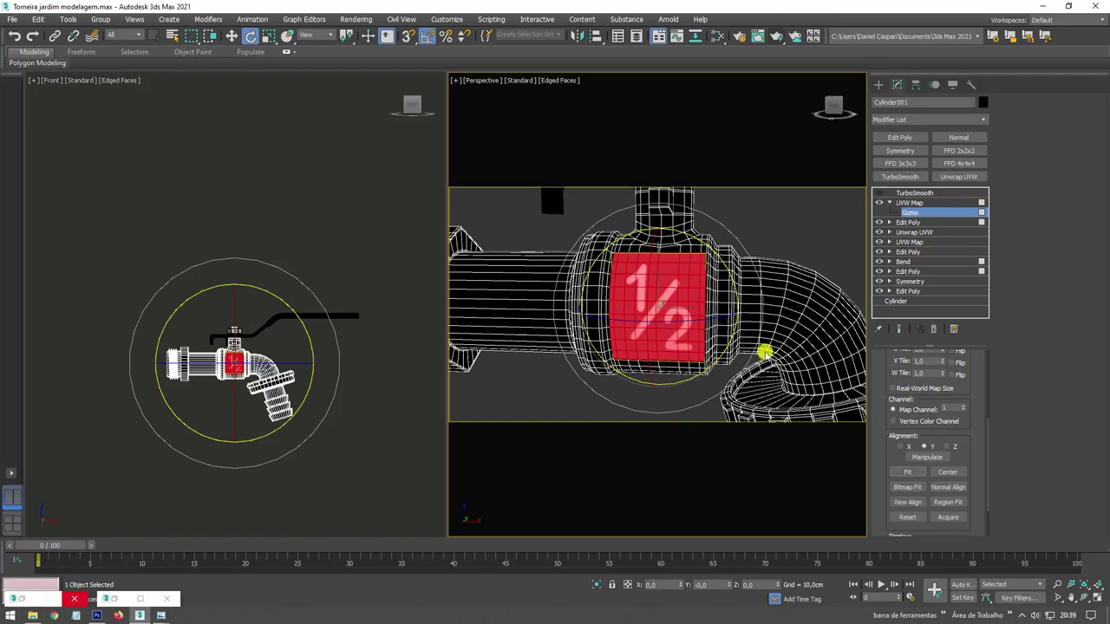
pyautogui.moveTo(763, 352)
pyautogui.keyDown('alt'); pyautogui.mouseDown(button='middle')
pyautogui.moveTo(717, 335)
pyautogui.moveTo(763, 352)
pyautogui.mouseUp(button='middle'); pyautogui.keyUp('alt')
pyautogui.click(909, 202)
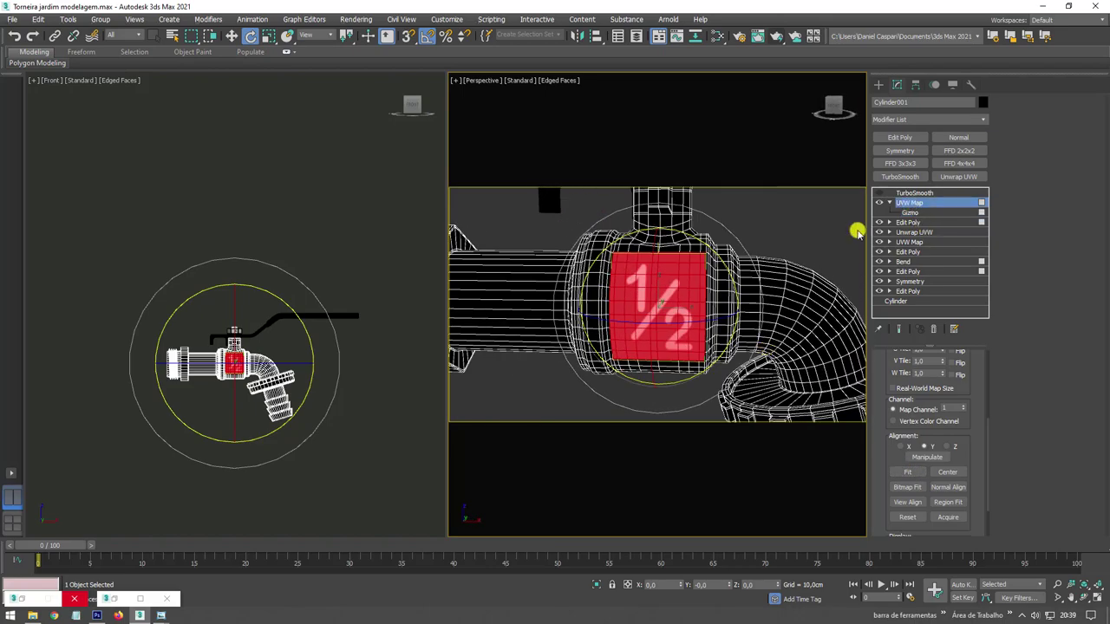
pyautogui.moveTo(854, 228)
pyautogui.keyDown('alt'); pyautogui.mouseDown(button='middle')
pyautogui.moveTo(696, 314)
pyautogui.moveTo(585, 325)
pyautogui.moveTo(739, 341)
pyautogui.moveTo(664, 322)
pyautogui.moveTo(751, 322)
pyautogui.mouseUp(button='middle'); pyautogui.keyUp('alt')
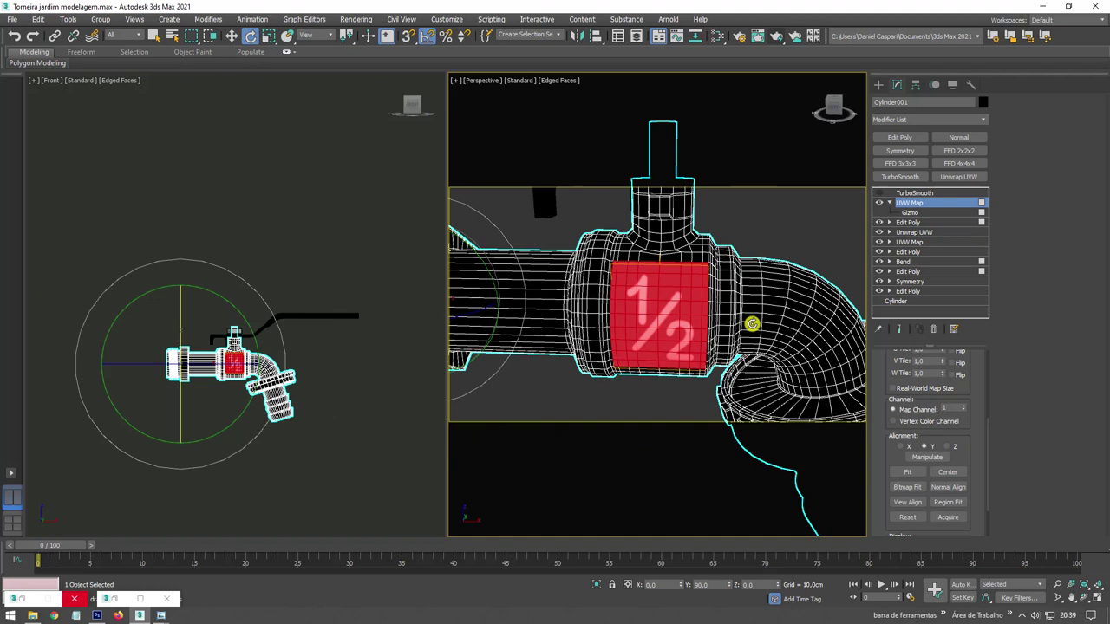
# Add another Edit Poly modifier on top of the UVW Map.
pyautogui.click(889, 202)
pyautogui.click(902, 138)
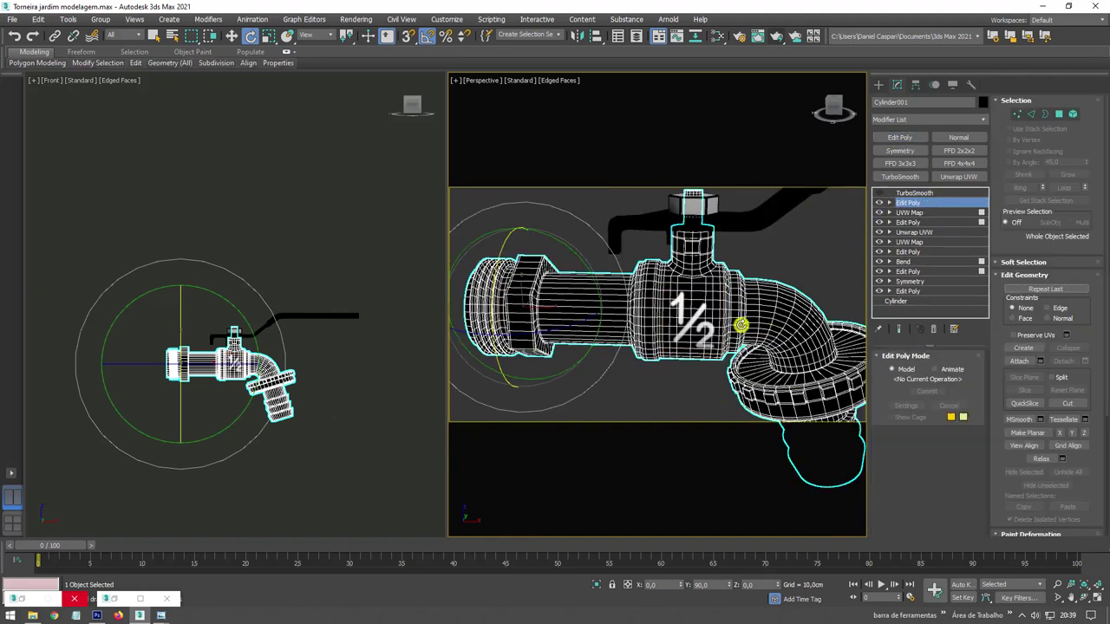
pyautogui.keyDown('alt'); pyautogui.moveTo(742, 324); pyautogui.dragTo(781, 286, button='middle'); pyautogui.keyUp('alt')
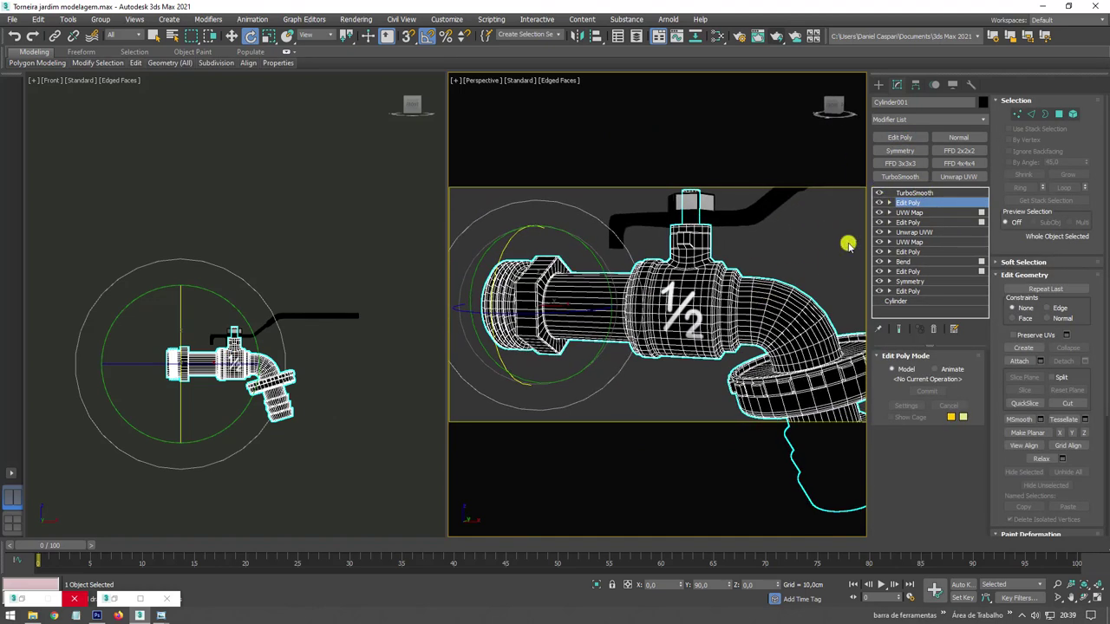
pyautogui.moveTo(848, 244)
pyautogui.keyDown('alt'); pyautogui.mouseDown(button='middle')
pyautogui.moveTo(760, 310)
pyautogui.moveTo(798, 358)
pyautogui.moveTo(850, 324)
pyautogui.moveTo(719, 327)
pyautogui.mouseUp(button='middle'); pyautogui.keyUp('alt')
pyautogui.scroll(-2, 754, 316)
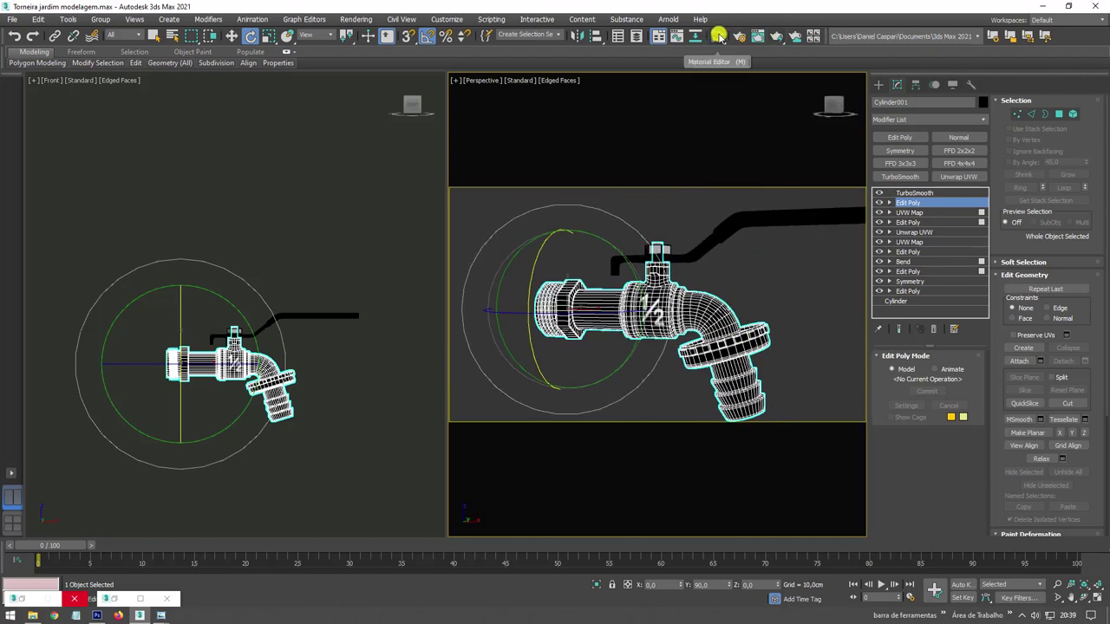
# In the Slate Material Editor, assign Multi/Sub-Object Material #38 to the selected handle objects.
pyautogui.click(719, 35)
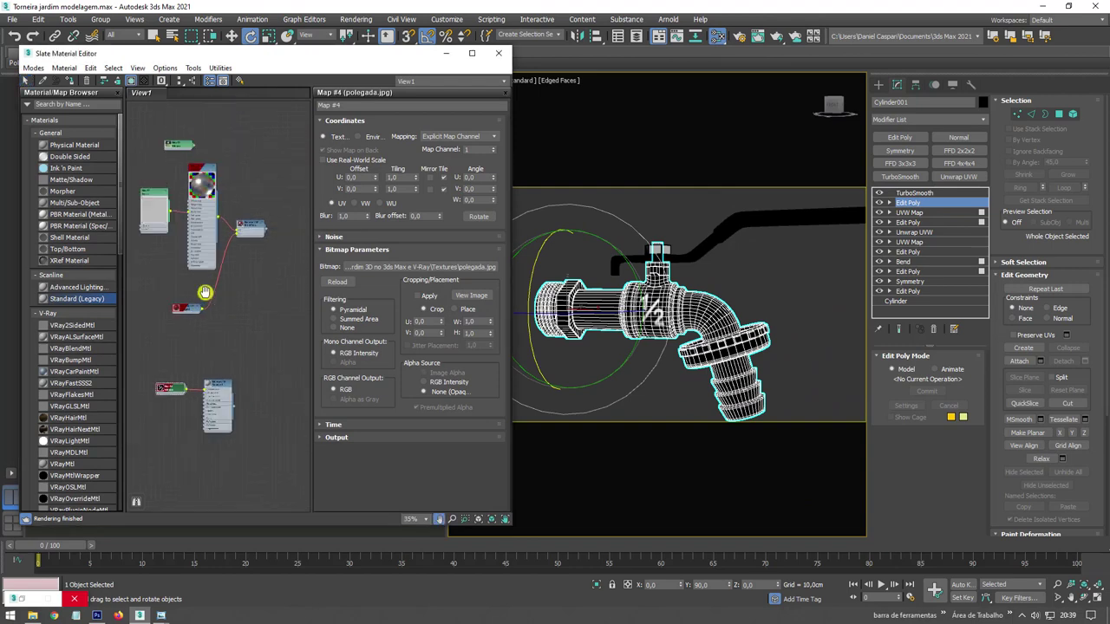
pyautogui.scroll(-2, 205, 292)
pyautogui.scroll(-2, 694, 208)
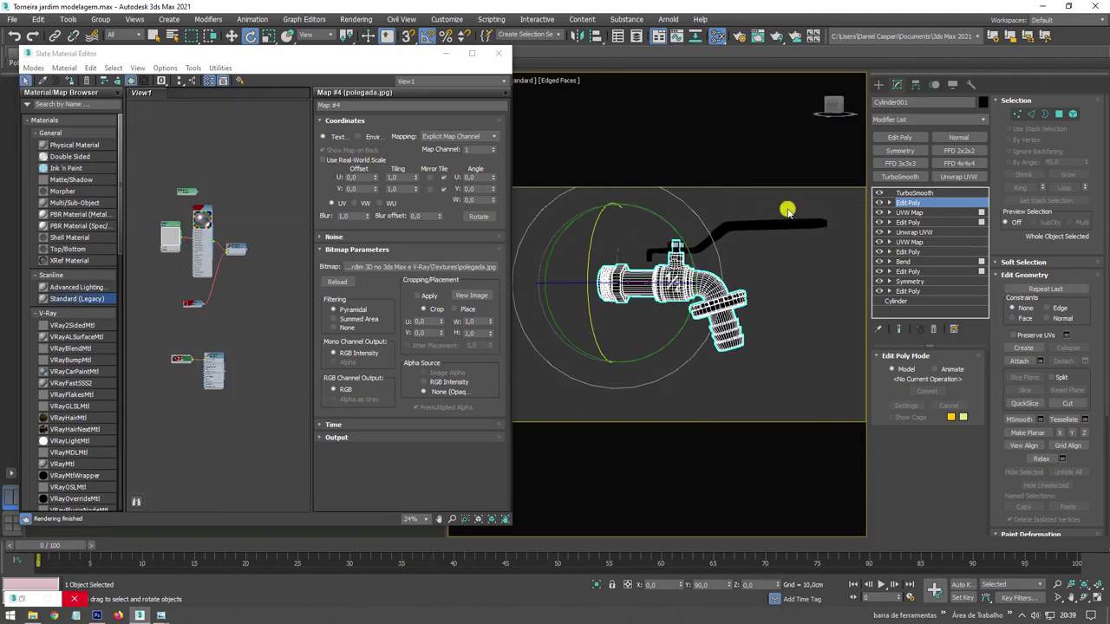
pyautogui.hotkey('ctrl', 'a')
pyautogui.rightClick(241, 249)
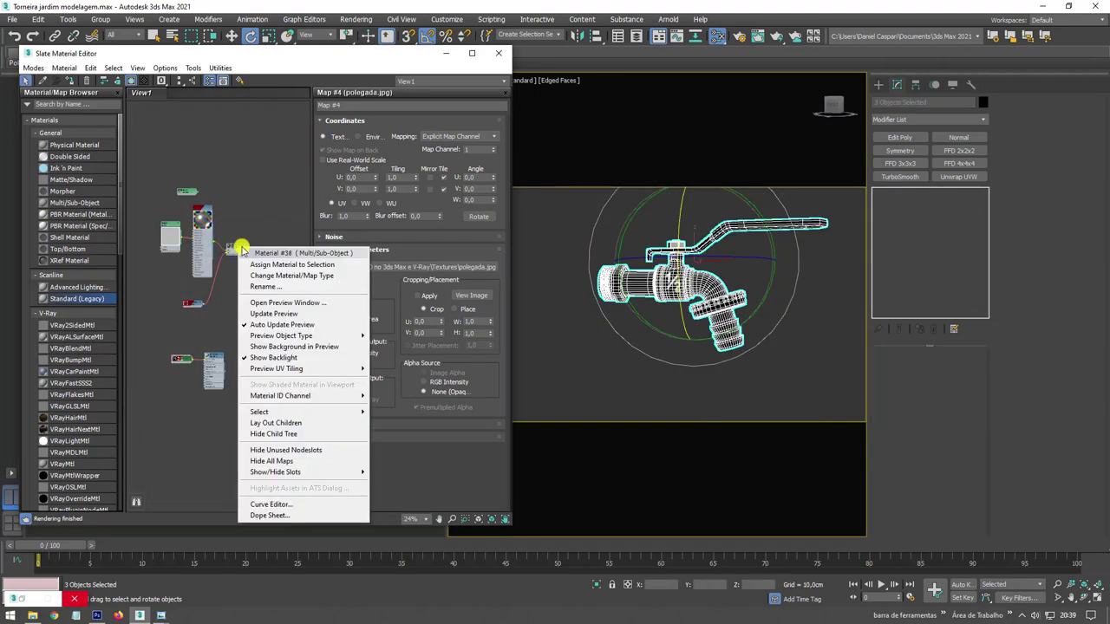
pyautogui.click(273, 264)
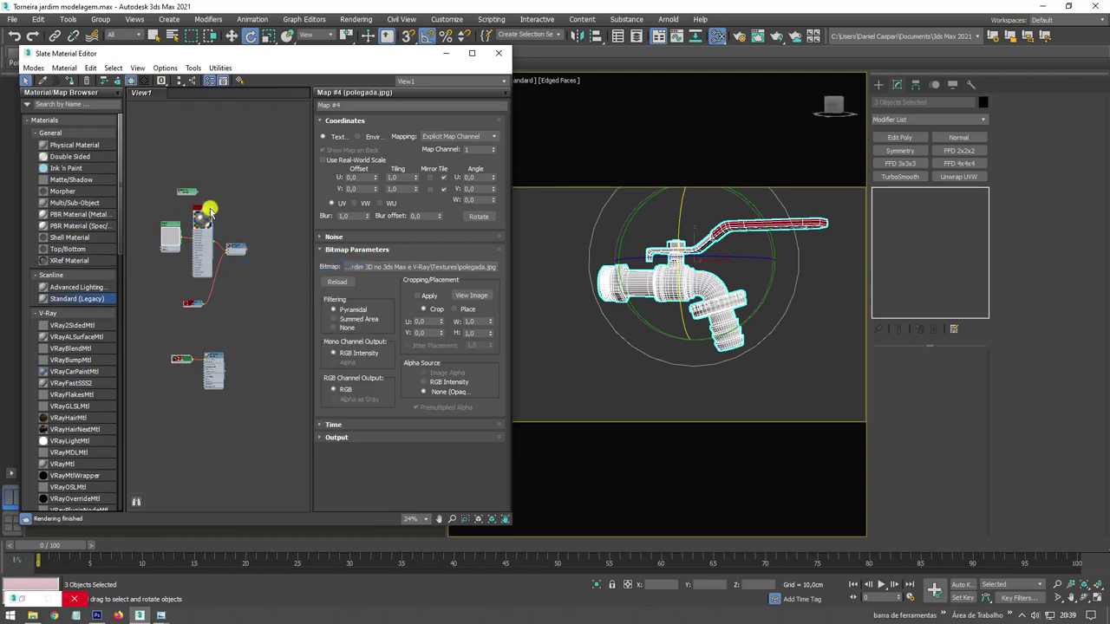
# Collapse the Material #38 node, move it lower in the graph, and show the Noise map's parameters.
pyautogui.click(208, 209)
pyautogui.click(211, 209)
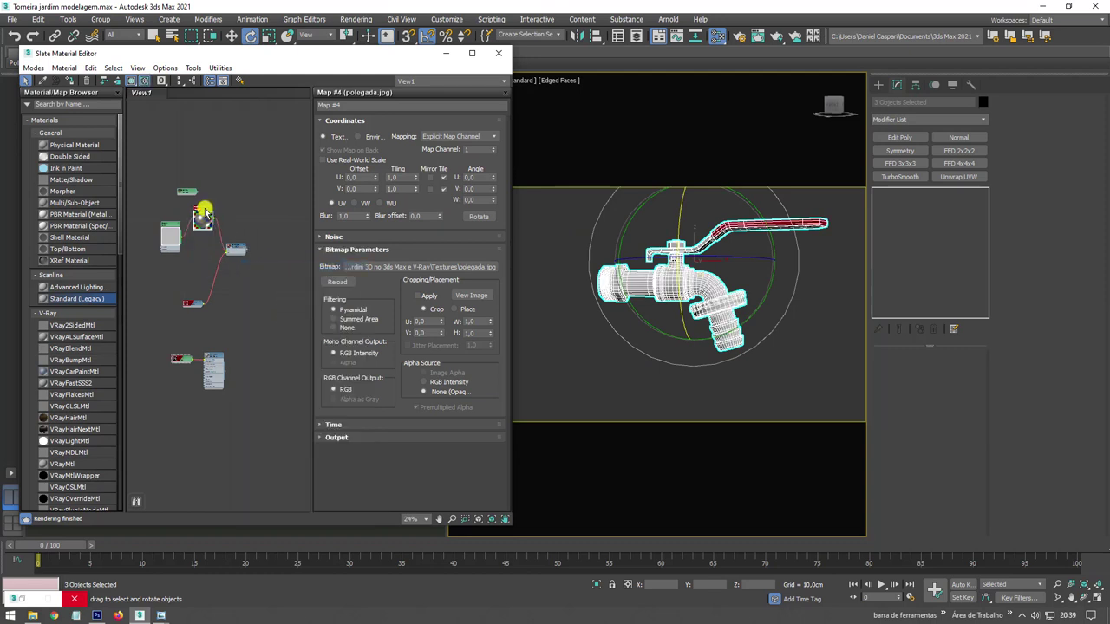
pyautogui.moveTo(203, 213); pyautogui.dragTo(203, 237)
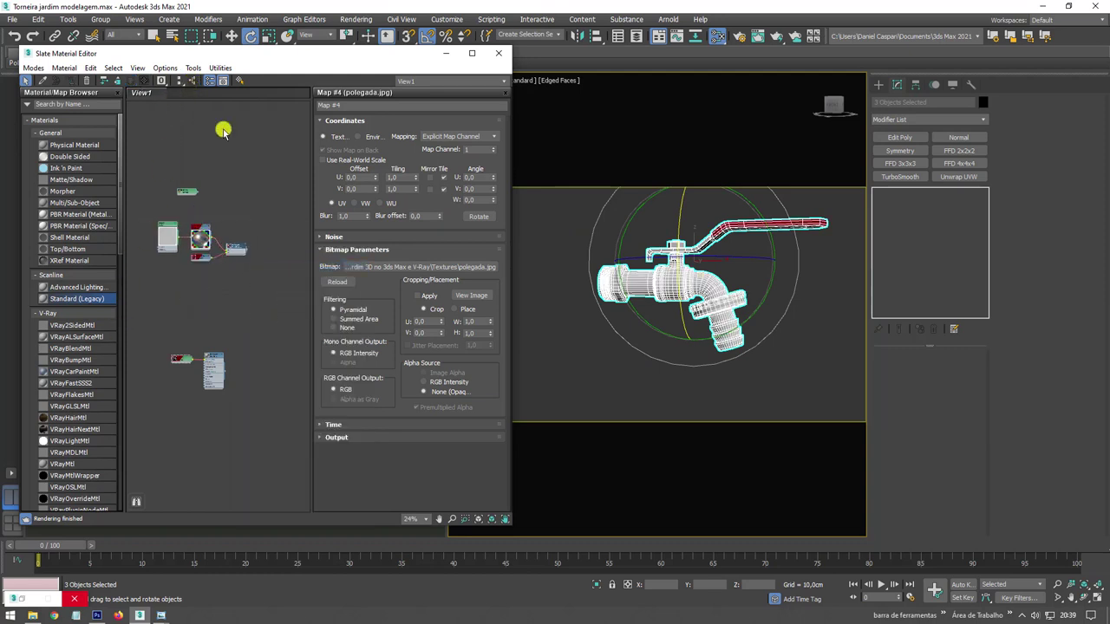
pyautogui.scroll(2, 199, 208)
pyautogui.scroll(3, 195, 204)
pyautogui.doubleClick(157, 187)
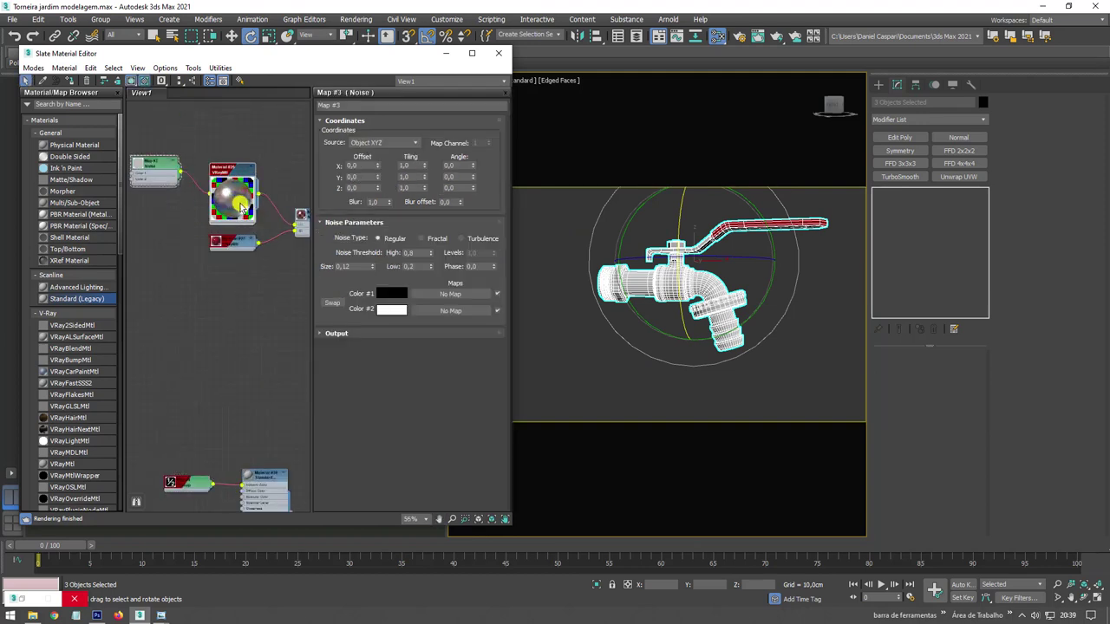
# Tidy the node layout and move the polegada.jpg Bitmap node beside the Noise and material nodes.
pyautogui.click(191, 84)
pyautogui.doubleClick(243, 216)
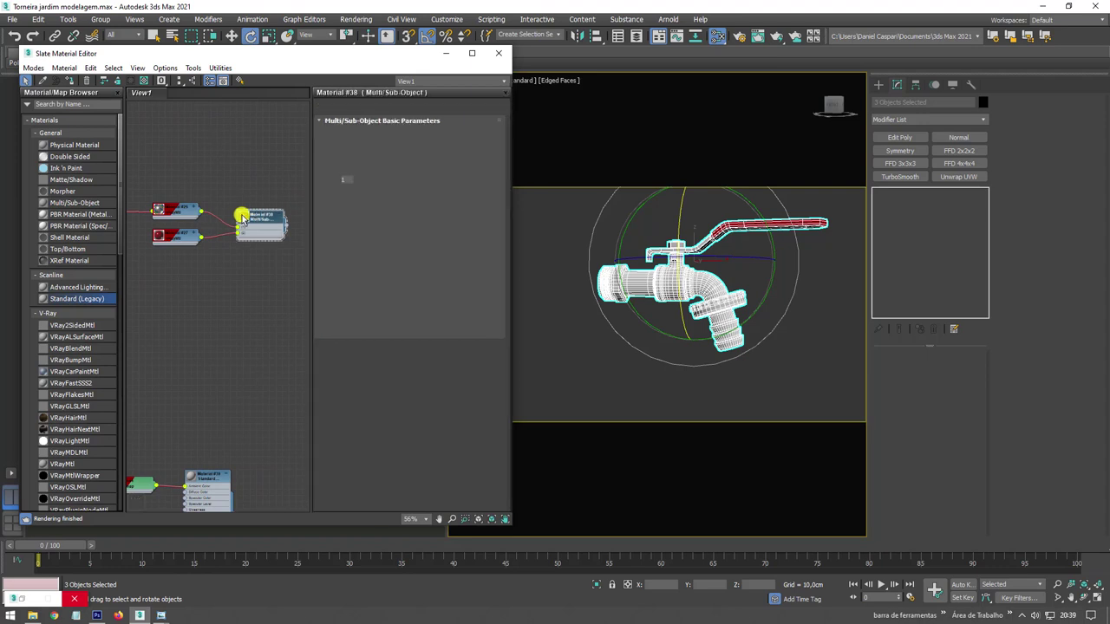
pyautogui.scroll(-4, 252, 312)
pyautogui.moveTo(269, 371); pyautogui.dragTo(202, 427)
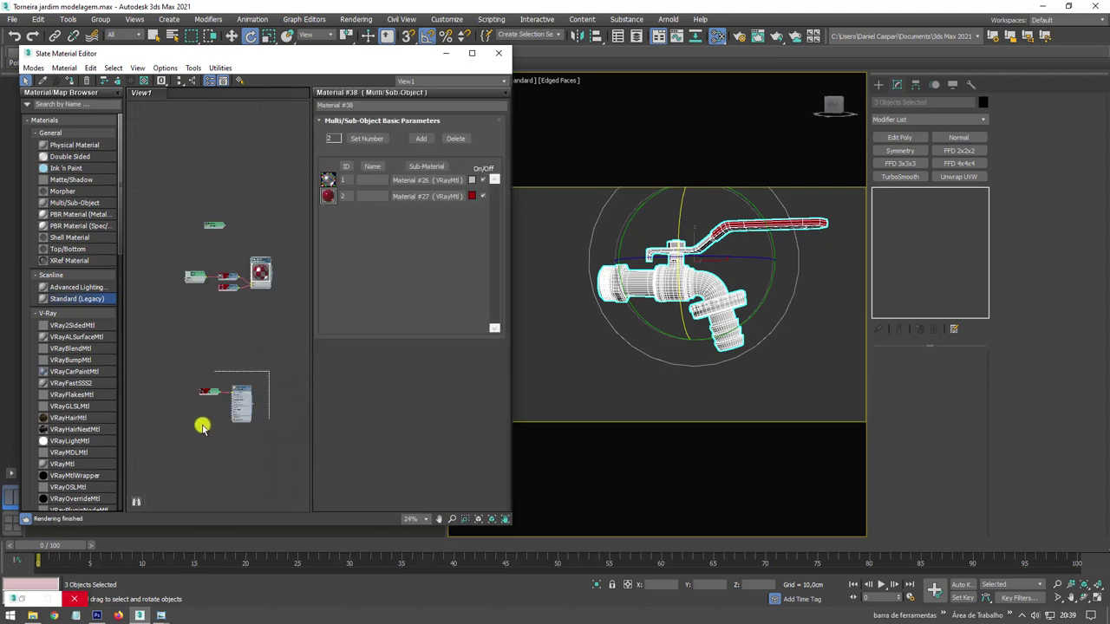
pyautogui.moveTo(245, 389)
pyautogui.mouseDown()
pyautogui.moveTo(208, 347)
pyautogui.moveTo(211, 308)
pyautogui.moveTo(260, 290)
pyautogui.mouseUp()
pyautogui.scroll(4, 211, 308)
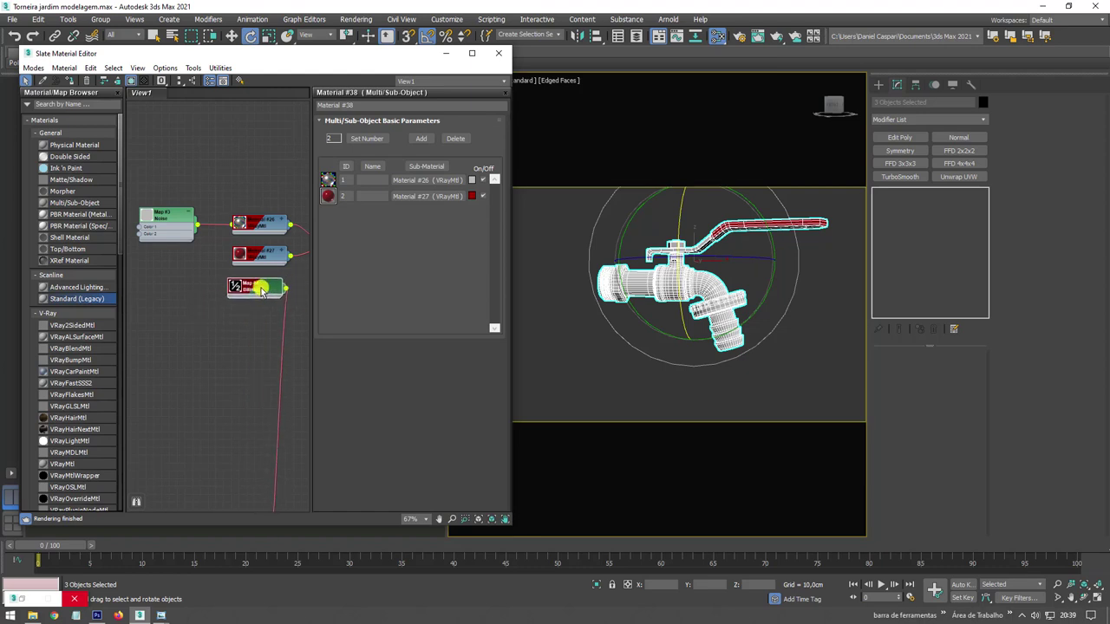
pyautogui.moveTo(260, 290); pyautogui.dragTo(268, 346, button='middle')
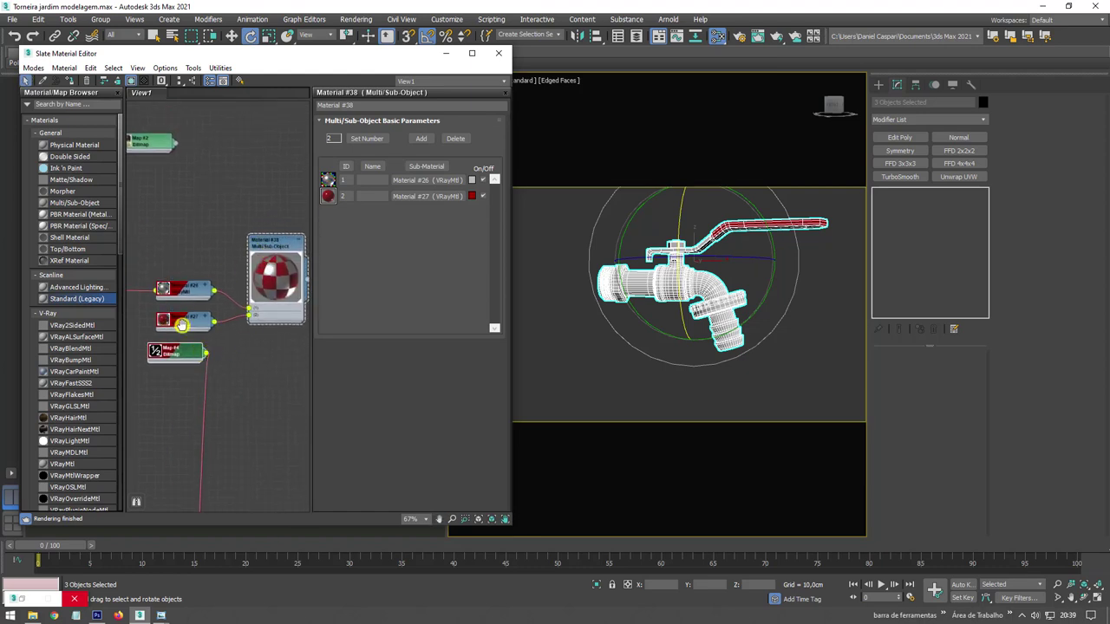
pyautogui.moveTo(182, 324); pyautogui.dragTo(260, 303, button='middle')
pyautogui.scroll(2, 274, 298)
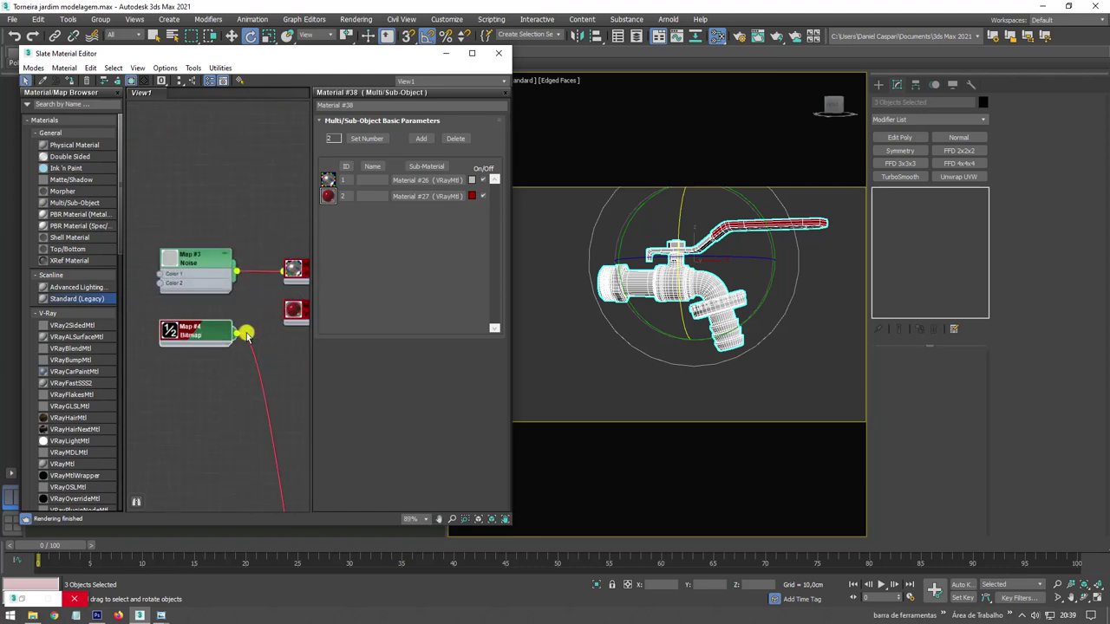
# Reconnect the polegada.jpg bitmap to Material #26's Displacement socket and check its Maps rollout.
pyautogui.press('Delete')
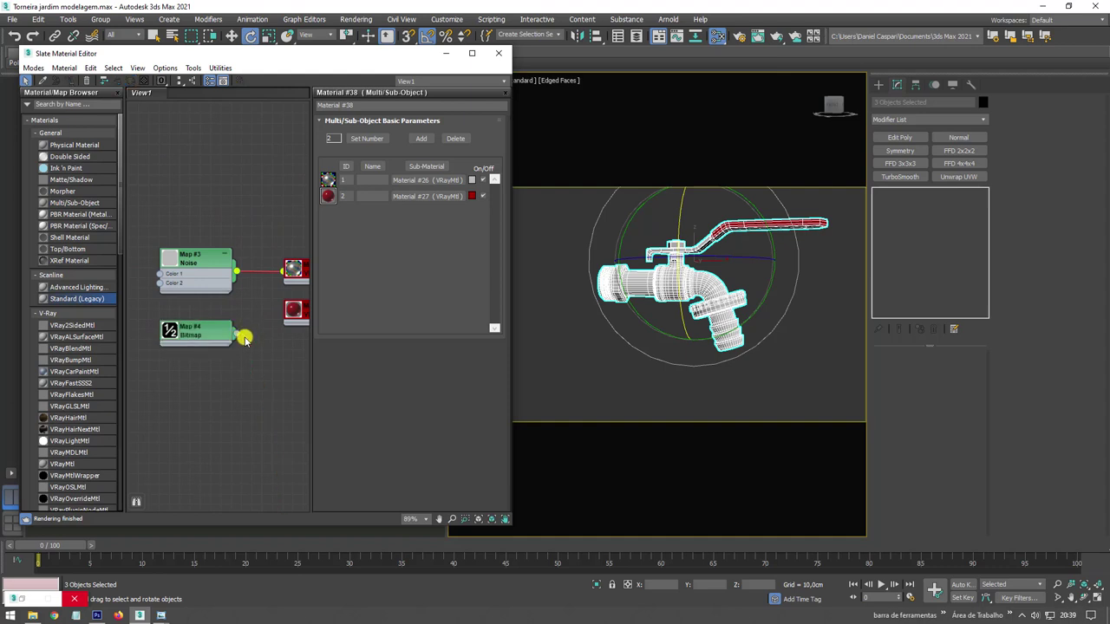
pyautogui.moveTo(262, 328)
pyautogui.mouseDown()
pyautogui.moveTo(274, 269)
pyautogui.moveTo(258, 336)
pyautogui.mouseUp()
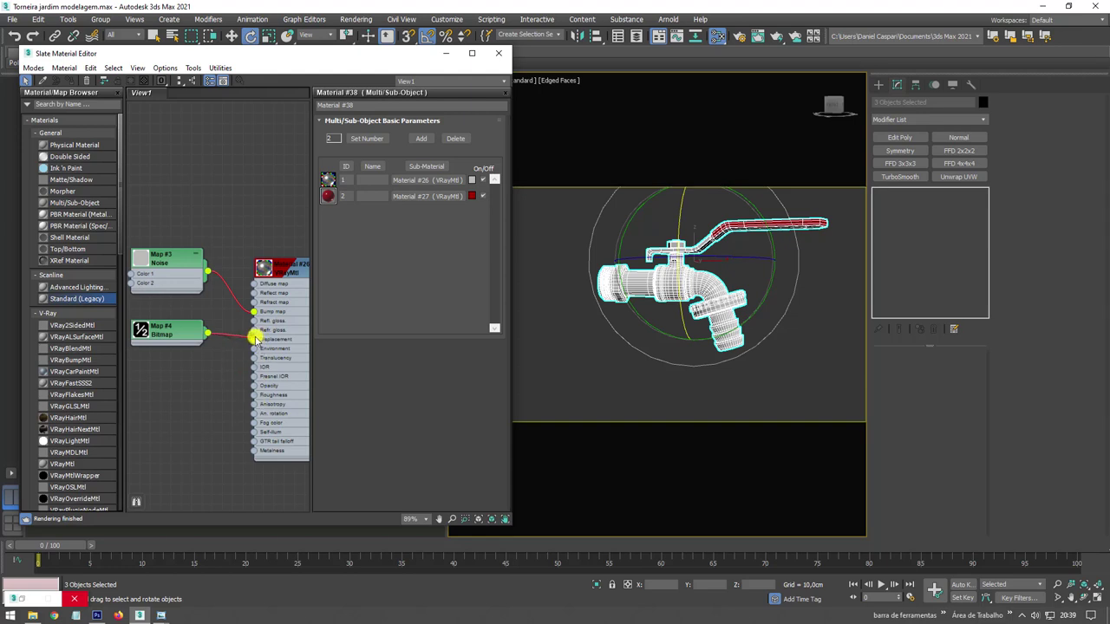
pyautogui.scroll(3, 252, 269)
pyautogui.scroll(2, 250, 267)
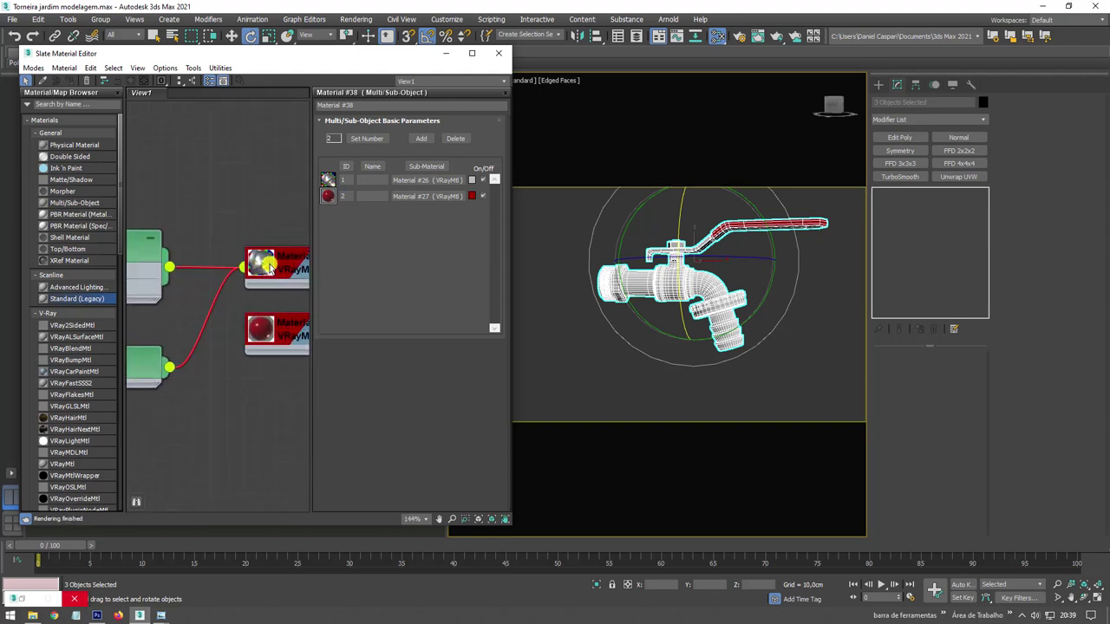
pyautogui.scroll(3, 249, 264)
pyautogui.doubleClick(286, 269)
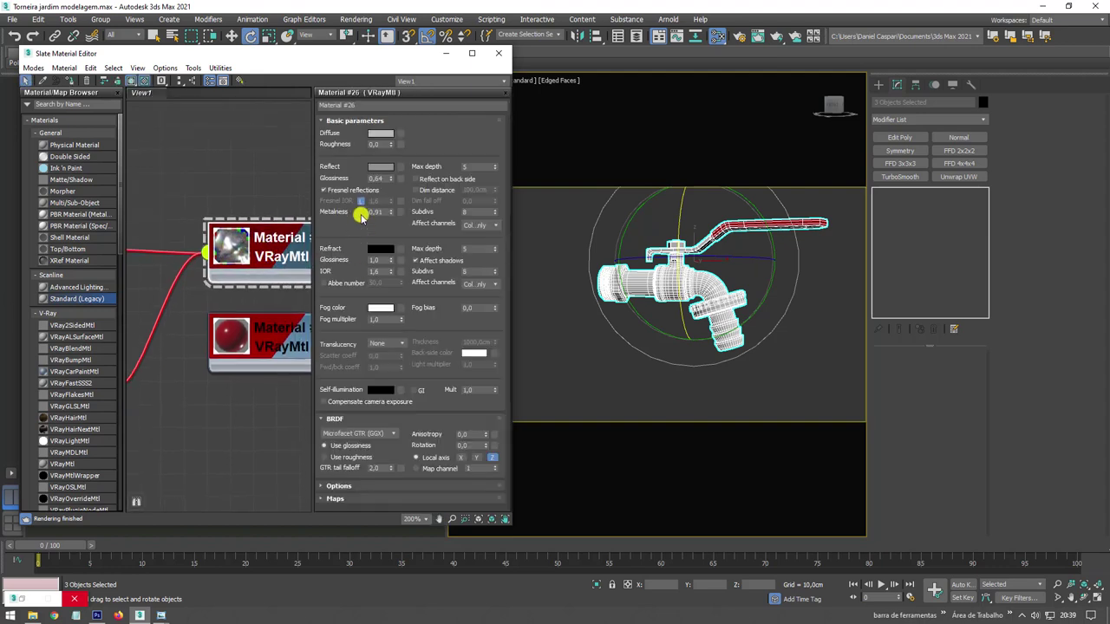
pyautogui.click(338, 498)
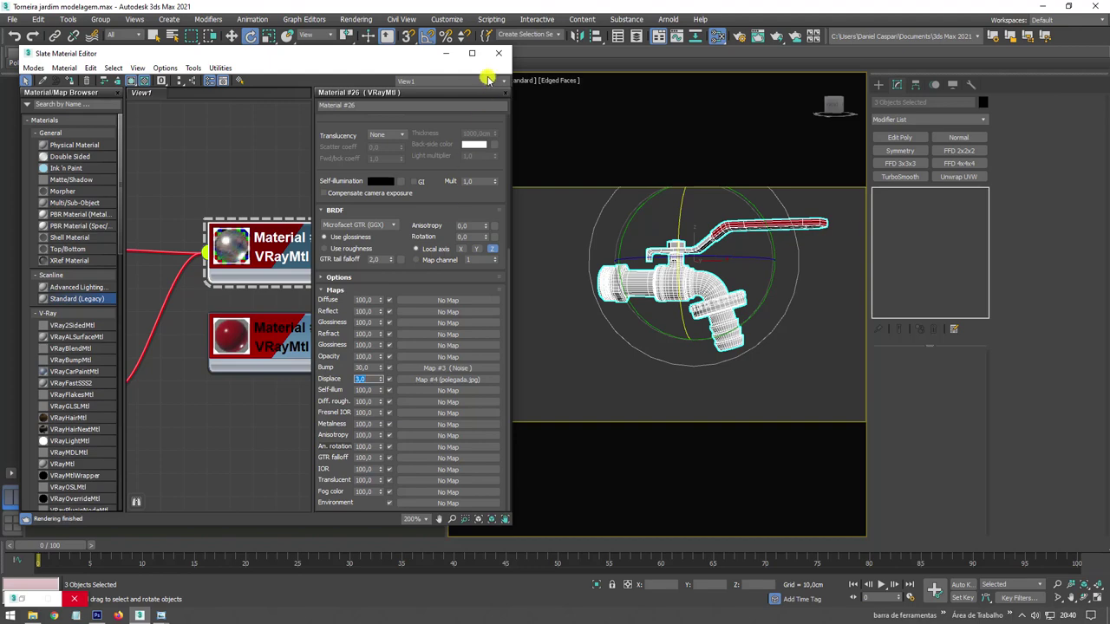
# Close the material editor, reframe the faucet larger in Perspective, and reopen the editor.
pyautogui.click(499, 53)
pyautogui.moveTo(715, 300); pyautogui.dragTo(656, 315, button='middle')
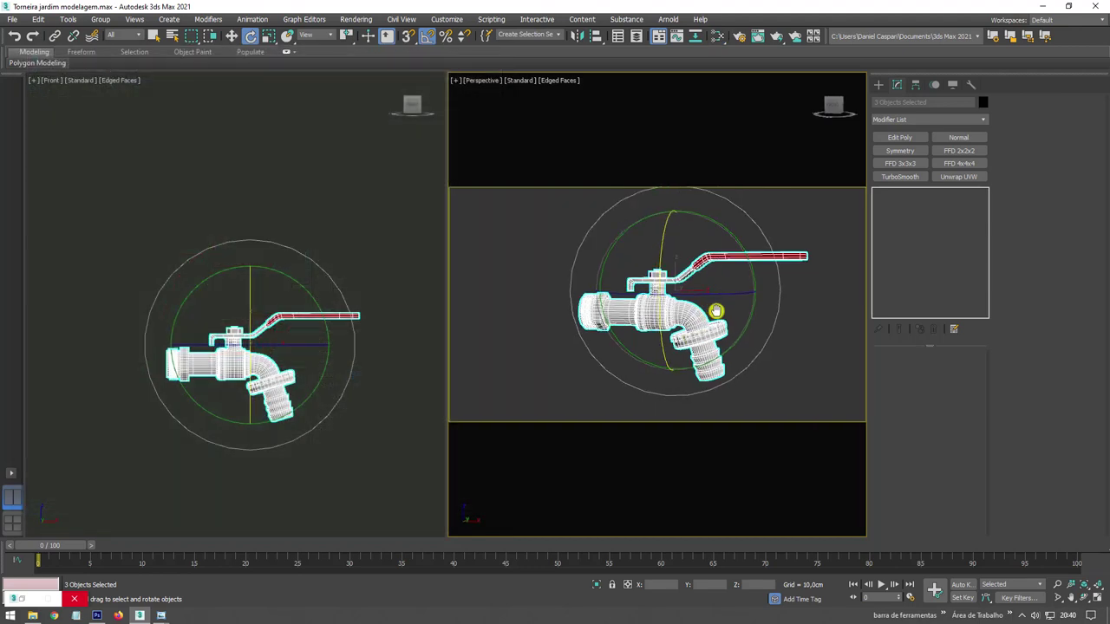
pyautogui.scroll(4, 681, 302)
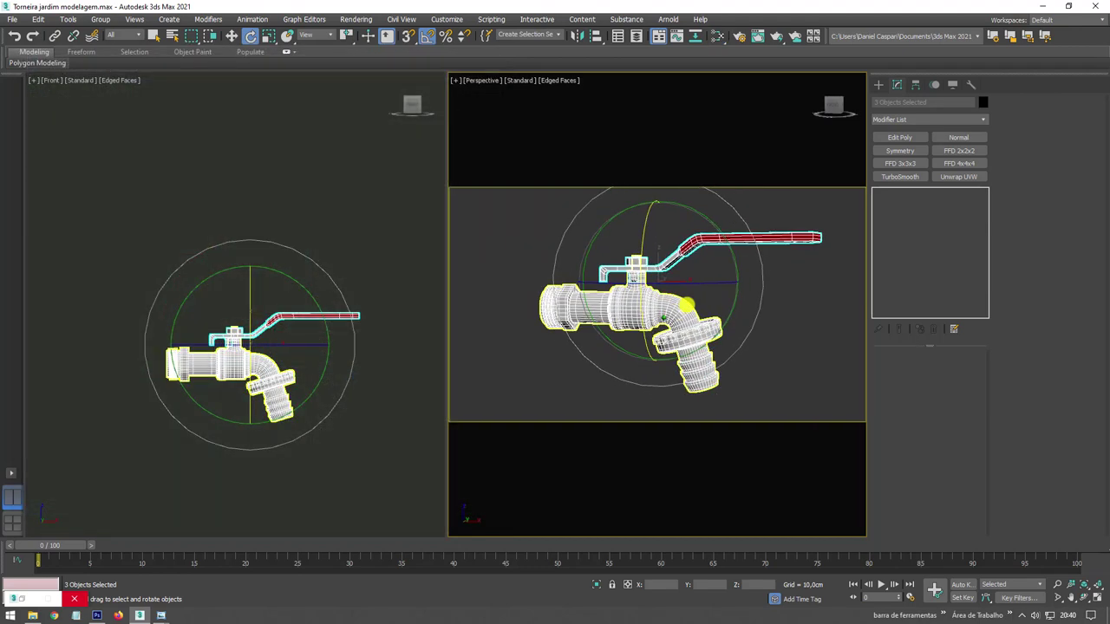
pyautogui.click(716, 38)
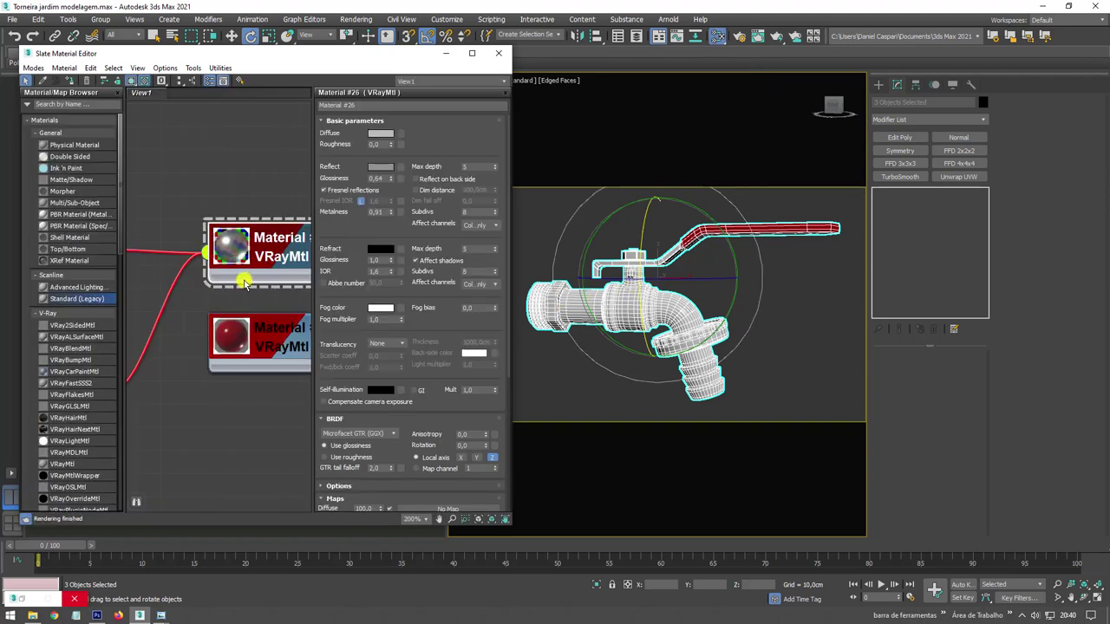
# Assign the Material #38 Multi/Sub-Object material to the selected faucet parts.
pyautogui.scroll(-6, 246, 284)
pyautogui.scroll(3, 228, 256)
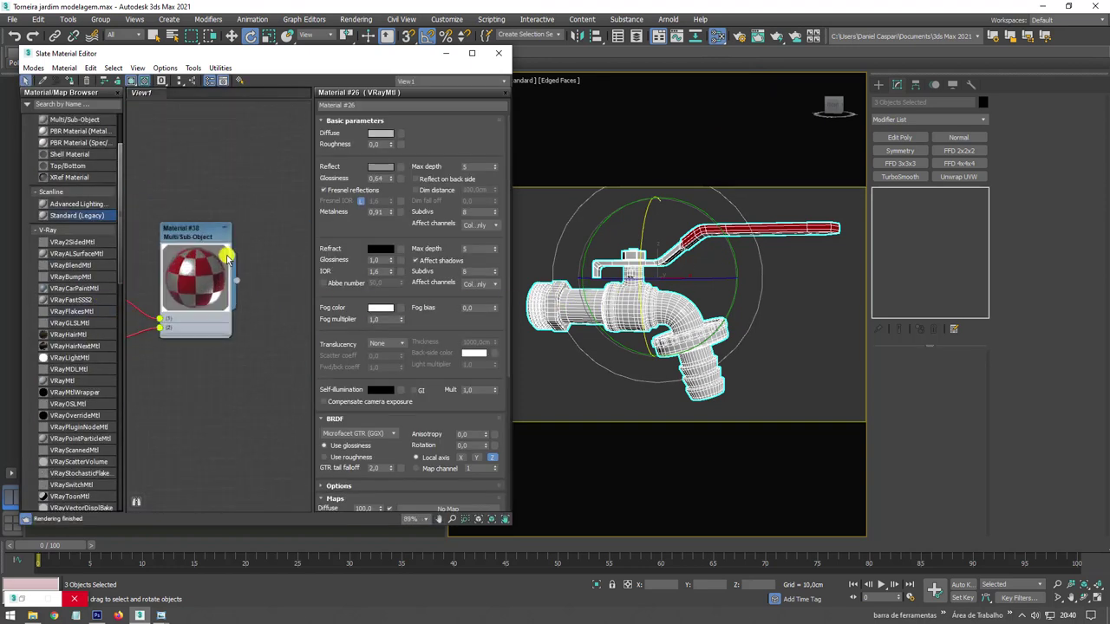
pyautogui.moveTo(228, 256)
pyautogui.mouseDown()
pyautogui.moveTo(237, 267)
pyautogui.moveTo(607, 299)
pyautogui.mouseUp()
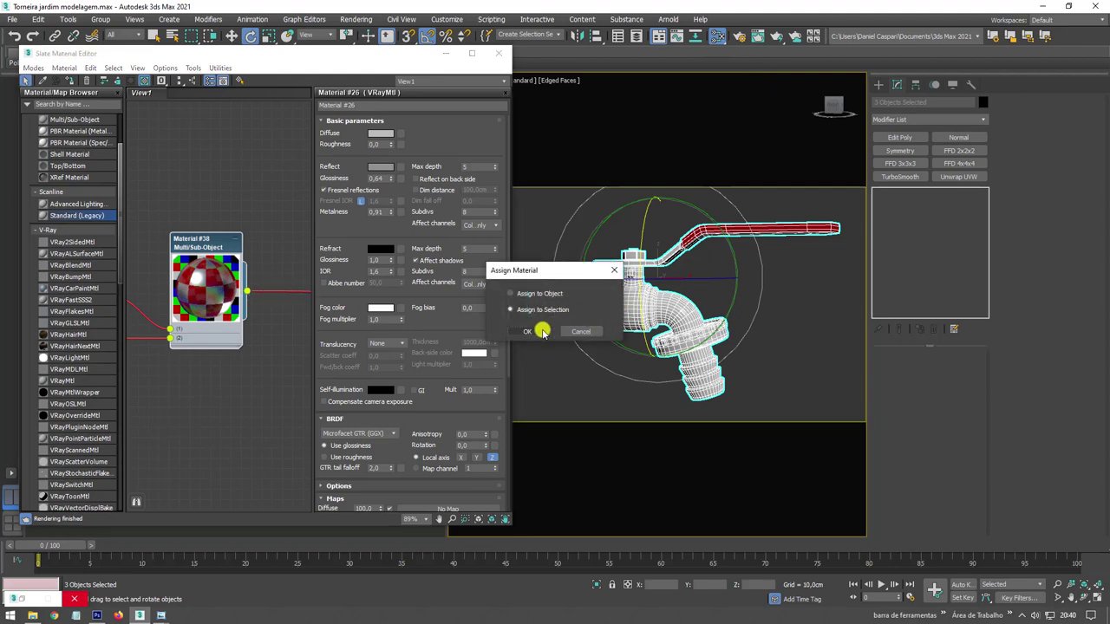
pyautogui.click(542, 331)
# Render the faucet with V-Ray over the grass background.
pyautogui.moveTo(641, 304)
pyautogui.keyDown('alt'); pyautogui.mouseDown(button='middle')
pyautogui.moveTo(665, 310)
pyautogui.moveTo(658, 303)
pyautogui.mouseUp(button='middle'); pyautogui.keyUp('alt')
pyautogui.click(777, 36)
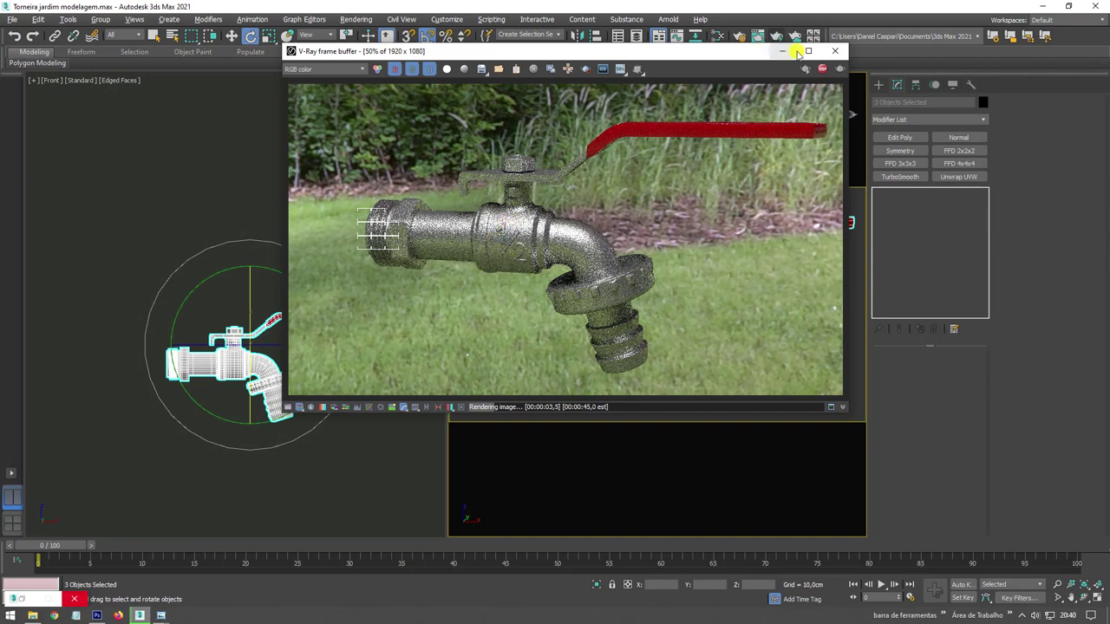
pyautogui.press('m')
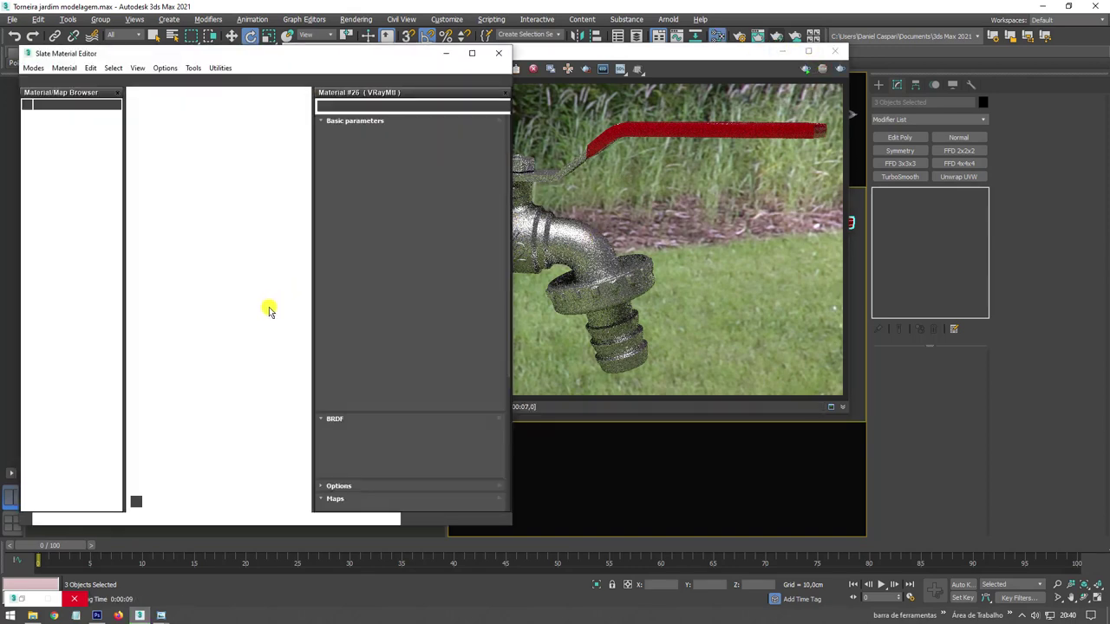
# Raise the Blur value of the Map #4 polegada.jpg bitmap.
pyautogui.scroll(4, 215, 307)
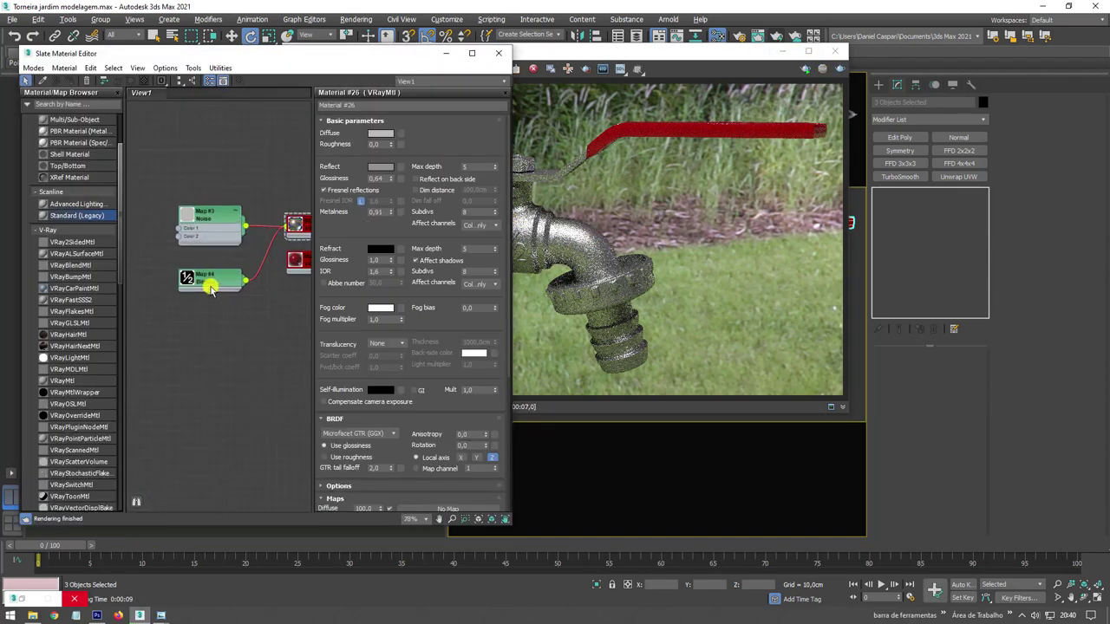
pyautogui.doubleClick(204, 279)
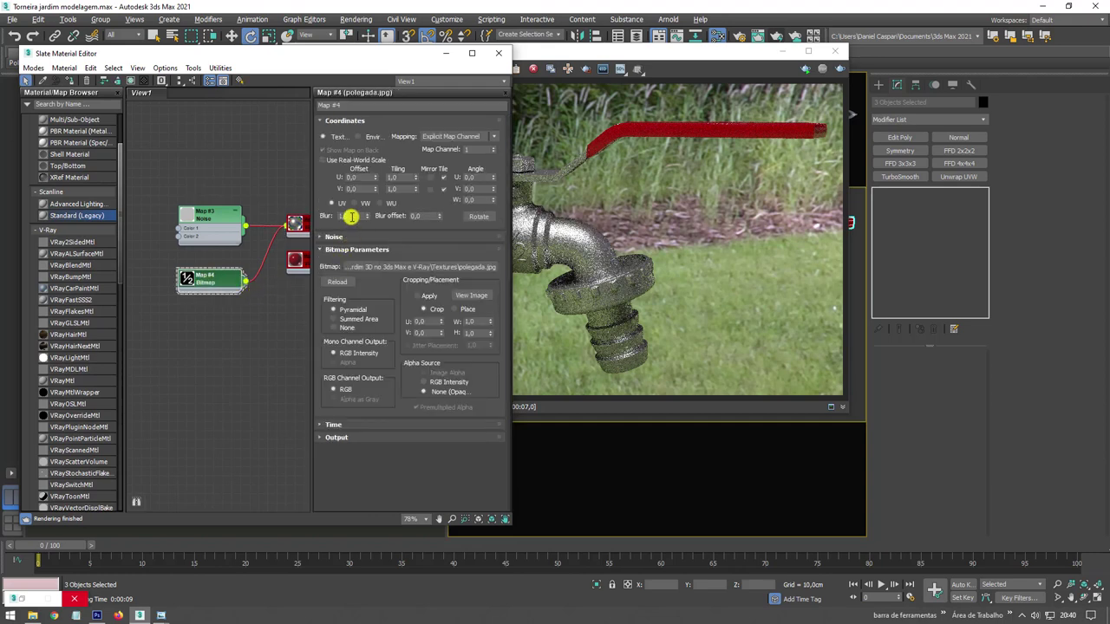
pyautogui.moveTo(351, 217); pyautogui.dragTo(320, 216)
# Re-render the faucet and zoom the V-Ray frame buffer to check the ½ marking.
pyautogui.click(549, 249)
pyautogui.scroll(5, 520, 256)
pyautogui.scroll(-2, 407, 270)
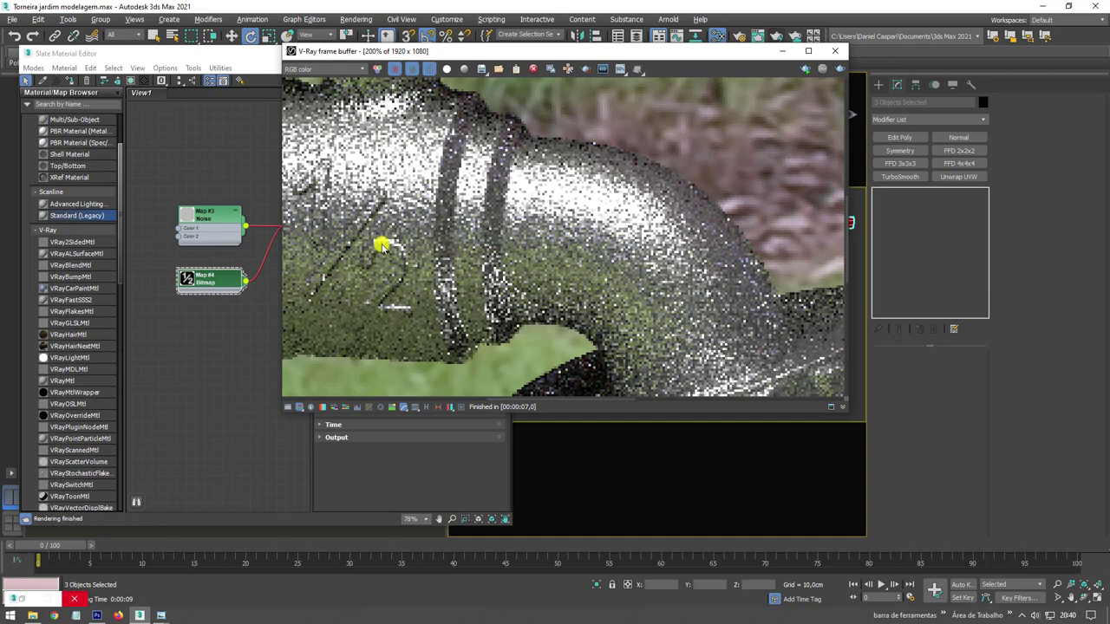
pyautogui.scroll(-2, 382, 247)
pyautogui.click(840, 68)
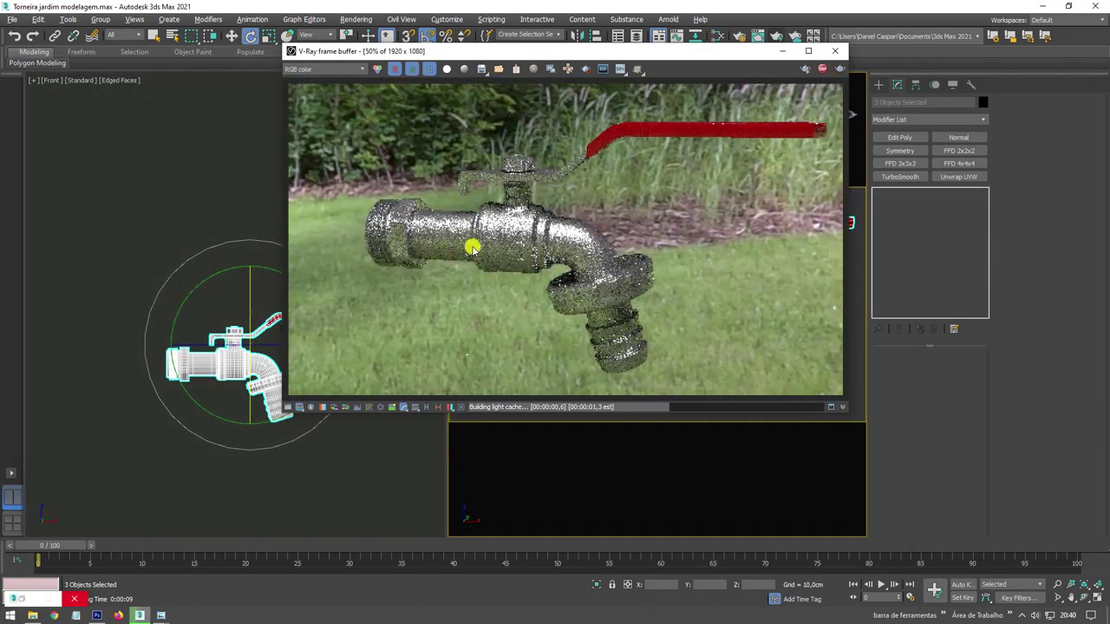
pyautogui.scroll(1, 485, 249)
pyautogui.scroll(1, 533, 247)
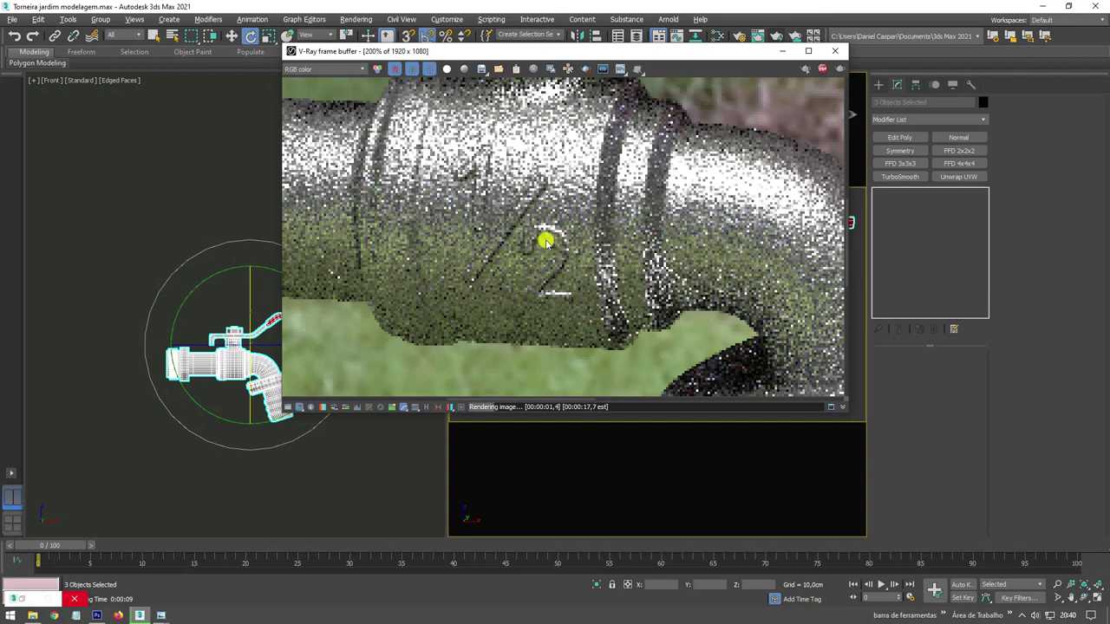
pyautogui.scroll(-1, 544, 249)
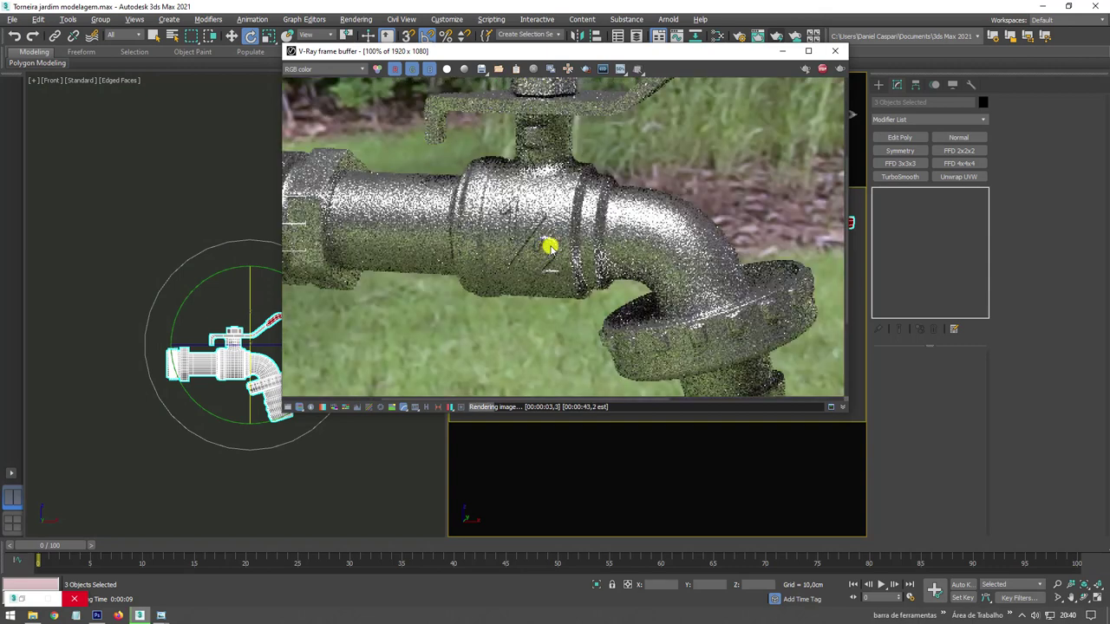
pyautogui.scroll(-1, 551, 248)
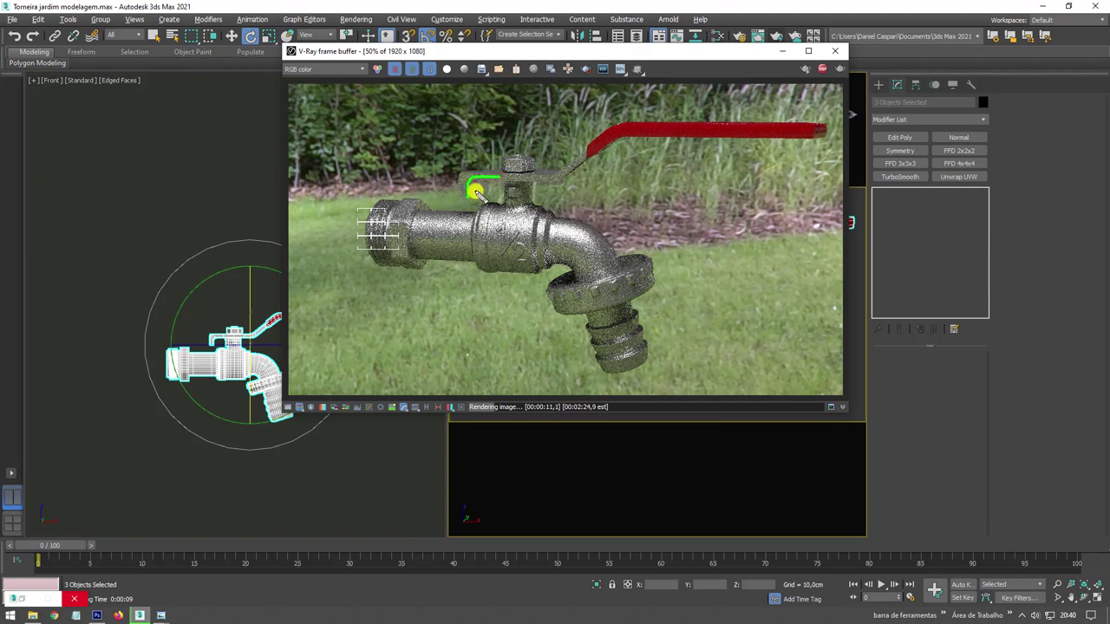
# Select the handle Plane002 and add an Edit Poly modifier above its Unwrap UVW.
pyautogui.click(782, 50)
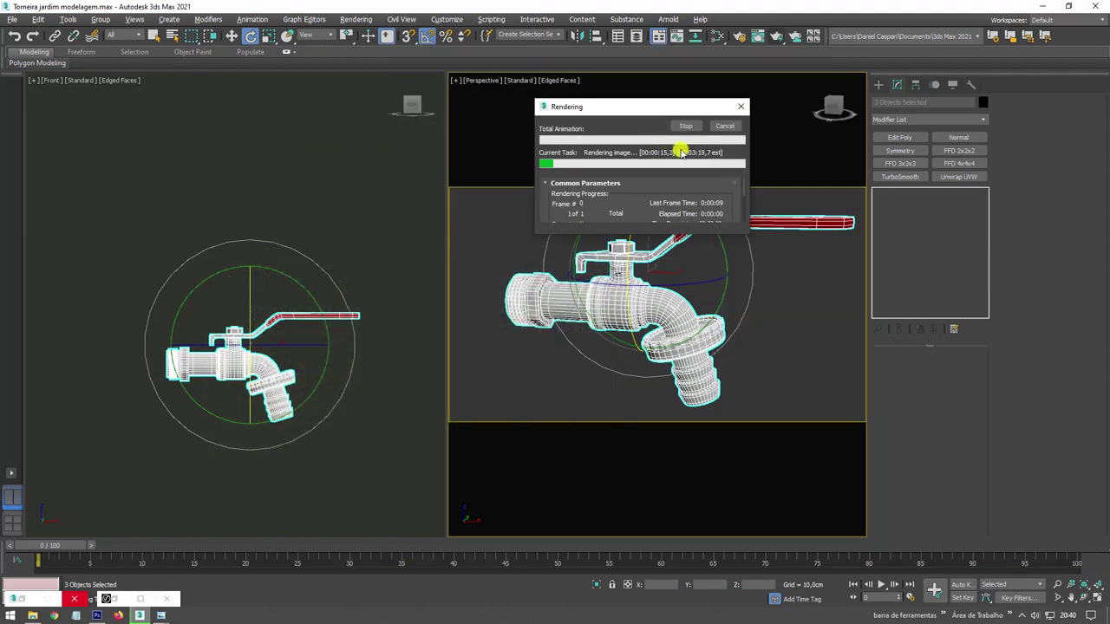
pyautogui.press('m')
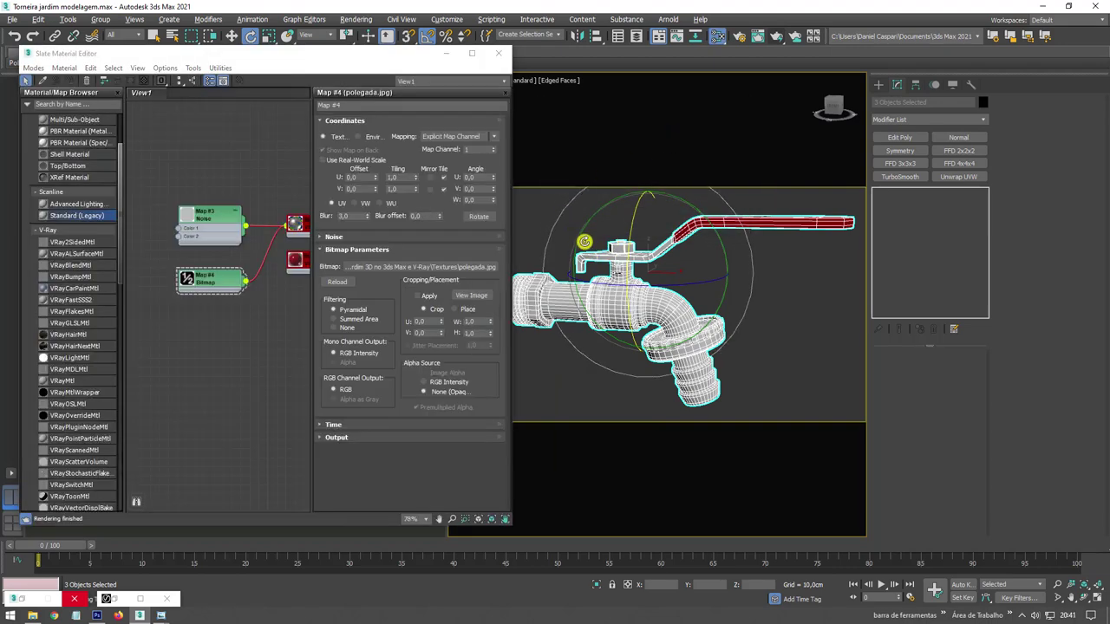
pyautogui.keyDown('alt'); pyautogui.moveTo(584, 241); pyautogui.dragTo(611, 260, button='middle'); pyautogui.keyUp('alt')
pyautogui.scroll(3, 611, 260)
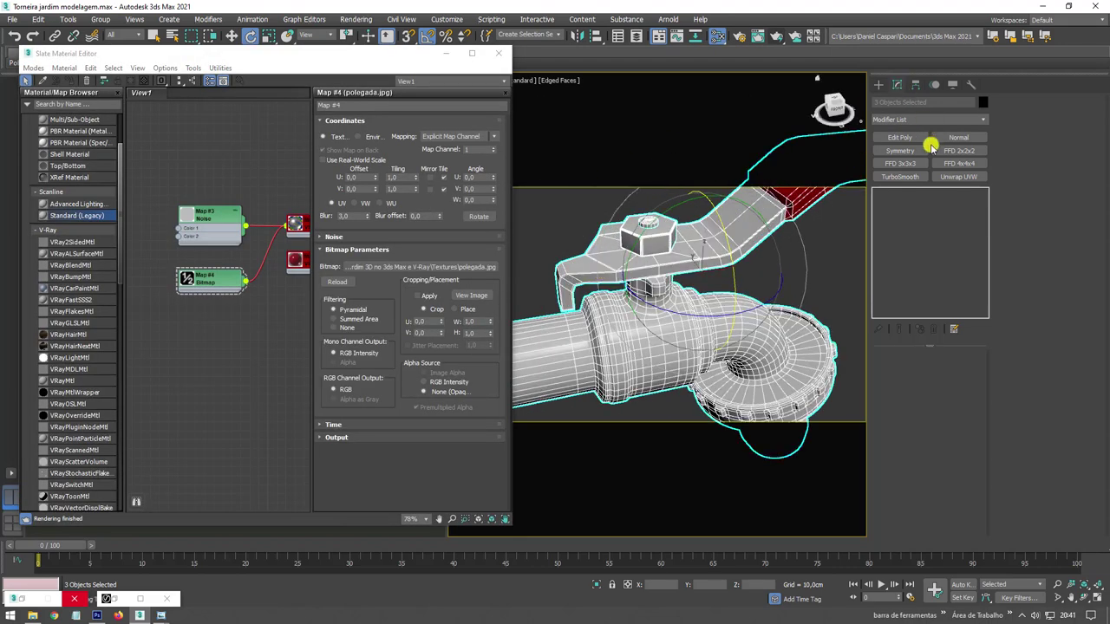
pyautogui.click(792, 198)
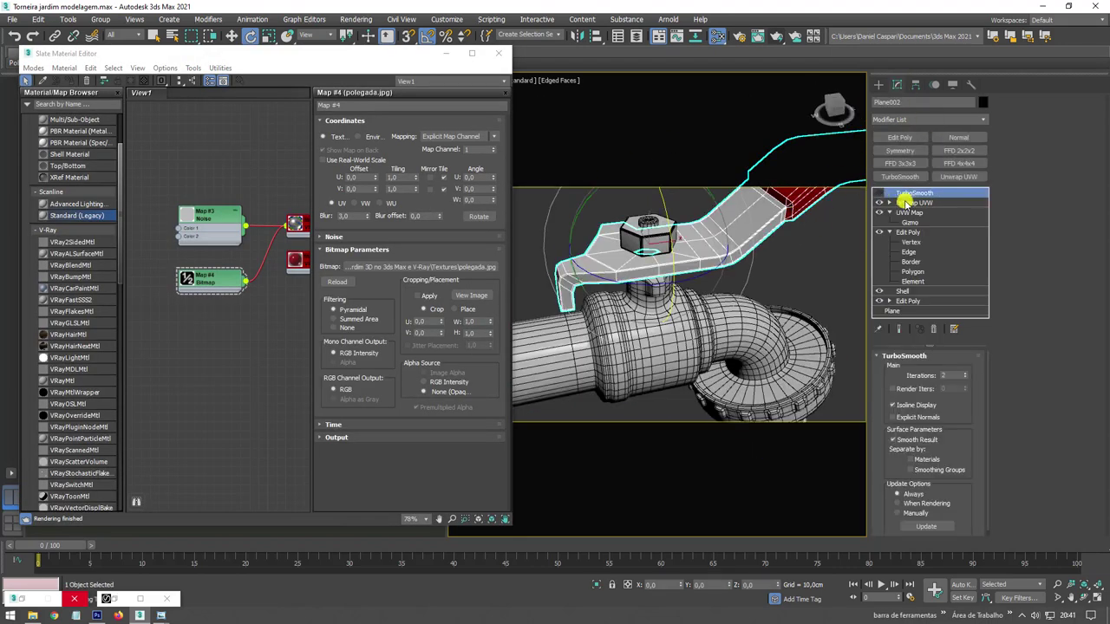
pyautogui.click(890, 212)
pyautogui.click(903, 204)
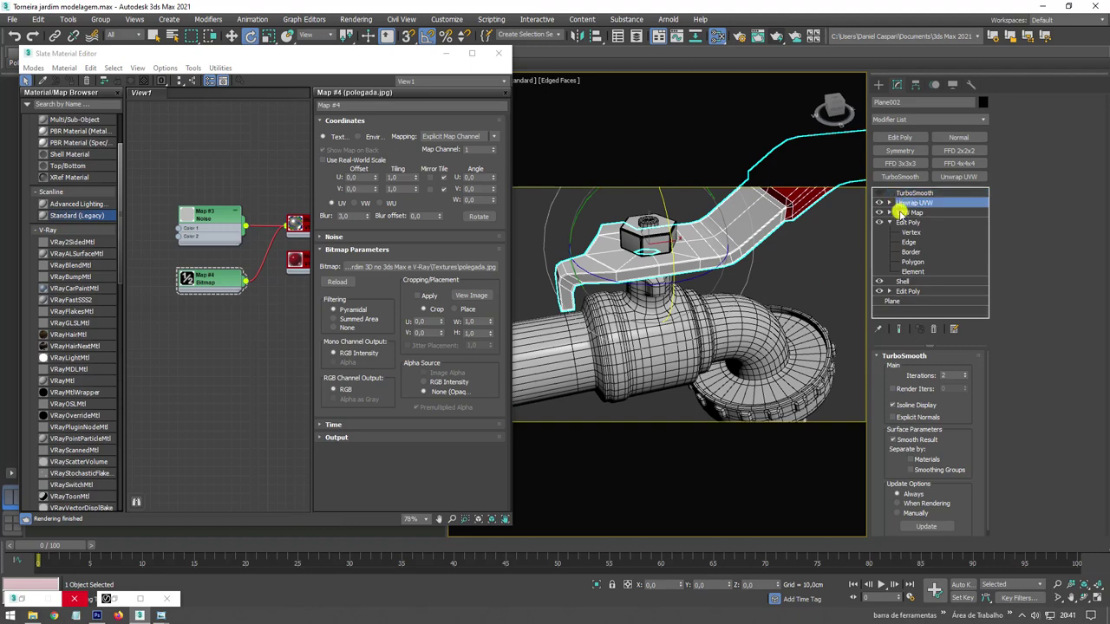
pyautogui.click(890, 223)
pyautogui.click(899, 137)
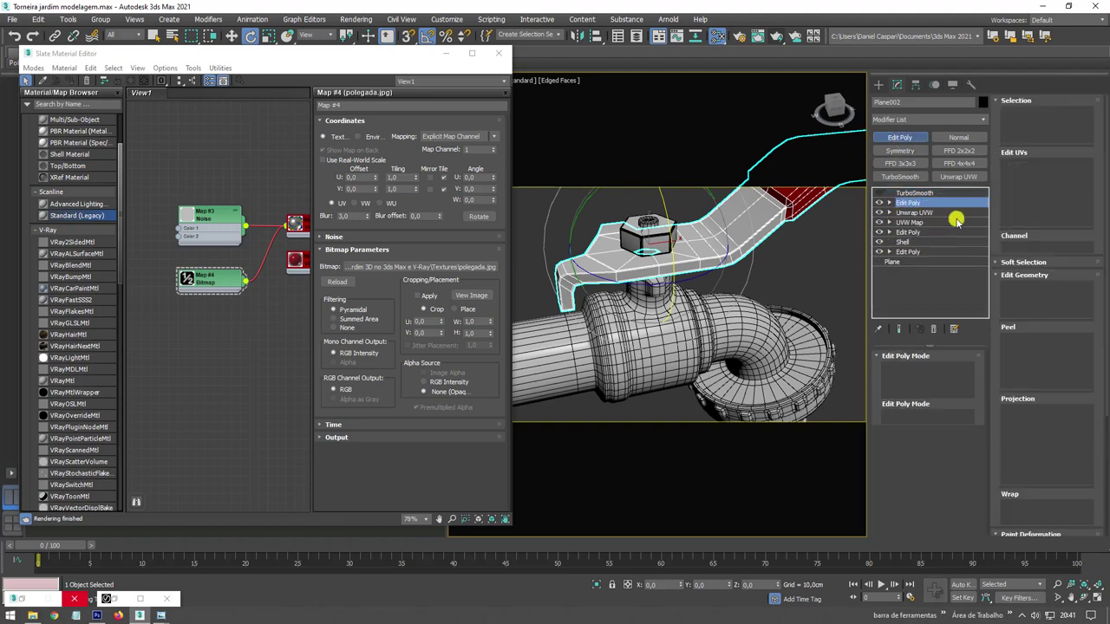
# Select the bracket vertices under the hex nut and move them slightly along X.
pyautogui.click(1019, 115)
pyautogui.keyDown('alt'); pyautogui.moveTo(714, 280); pyautogui.dragTo(574, 232, button='middle'); pyautogui.keyUp('alt')
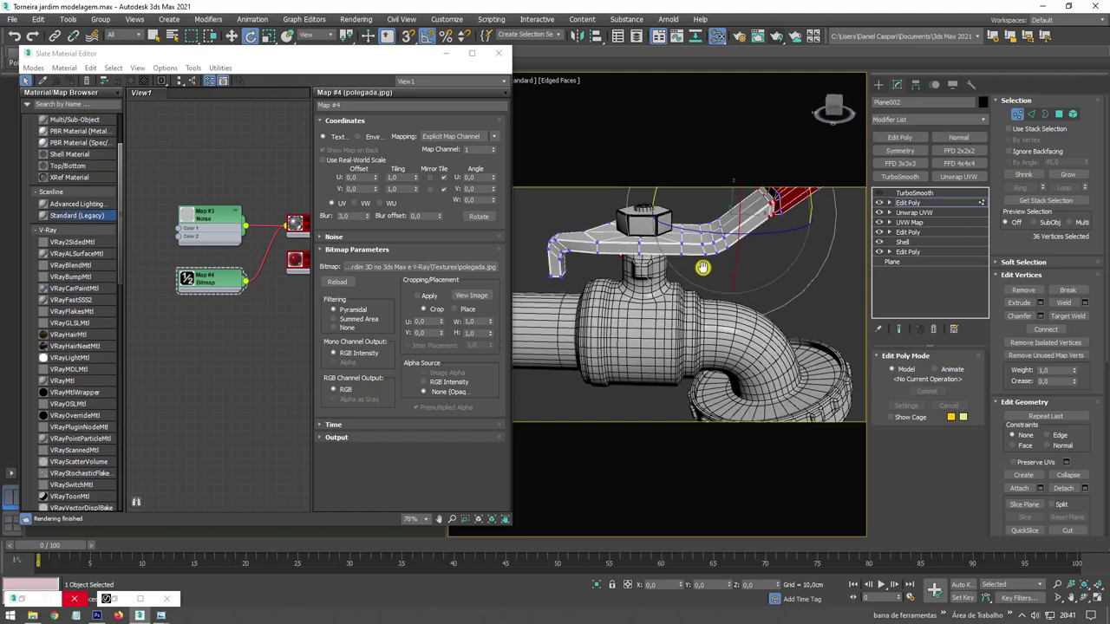
pyautogui.moveTo(607, 296); pyautogui.dragTo(607, 299)
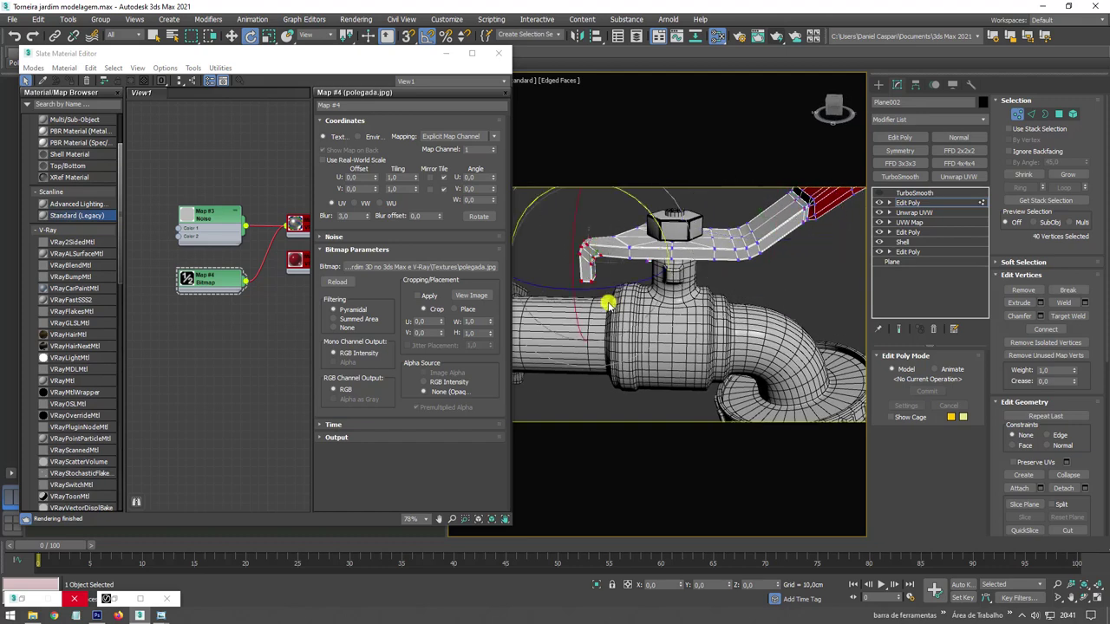
pyautogui.press('w')
pyautogui.keyDown('alt'); pyautogui.moveTo(612, 268); pyautogui.dragTo(651, 263, button='middle'); pyautogui.keyUp('alt')
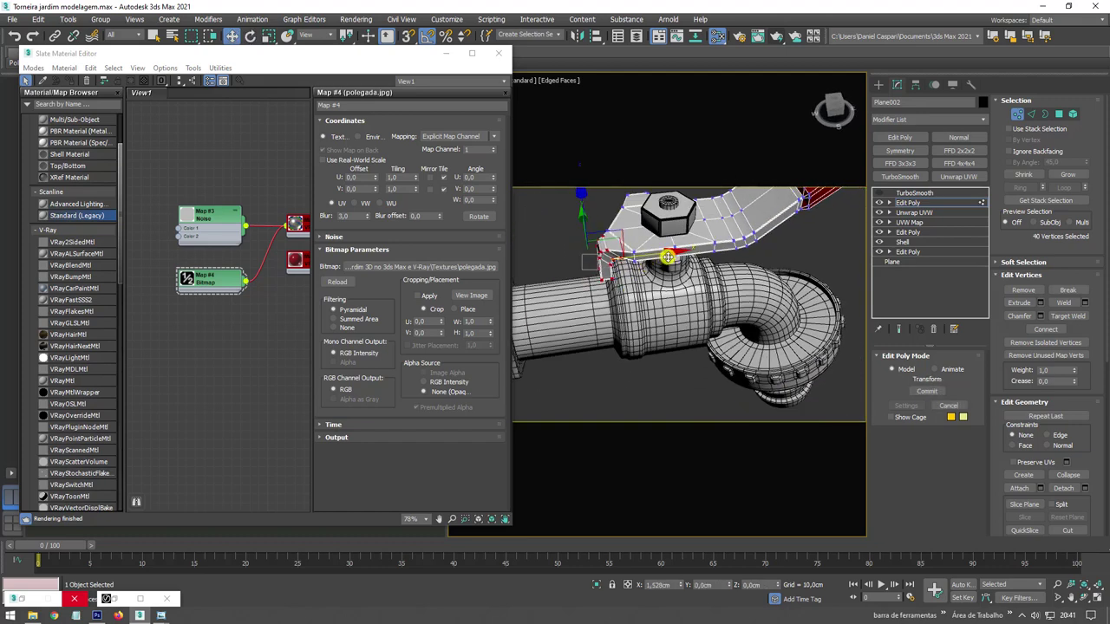
pyautogui.scroll(3, 636, 232)
pyautogui.moveTo(635, 233)
pyautogui.keyDown('alt'); pyautogui.mouseDown(button='middle')
pyautogui.moveTo(684, 218)
pyautogui.moveTo(703, 243)
pyautogui.moveTo(721, 238)
pyautogui.moveTo(675, 277)
pyautogui.moveTo(664, 250)
pyautogui.moveTo(664, 289)
pyautogui.moveTo(574, 233)
pyautogui.mouseUp(button='middle'); pyautogui.keyUp('alt')
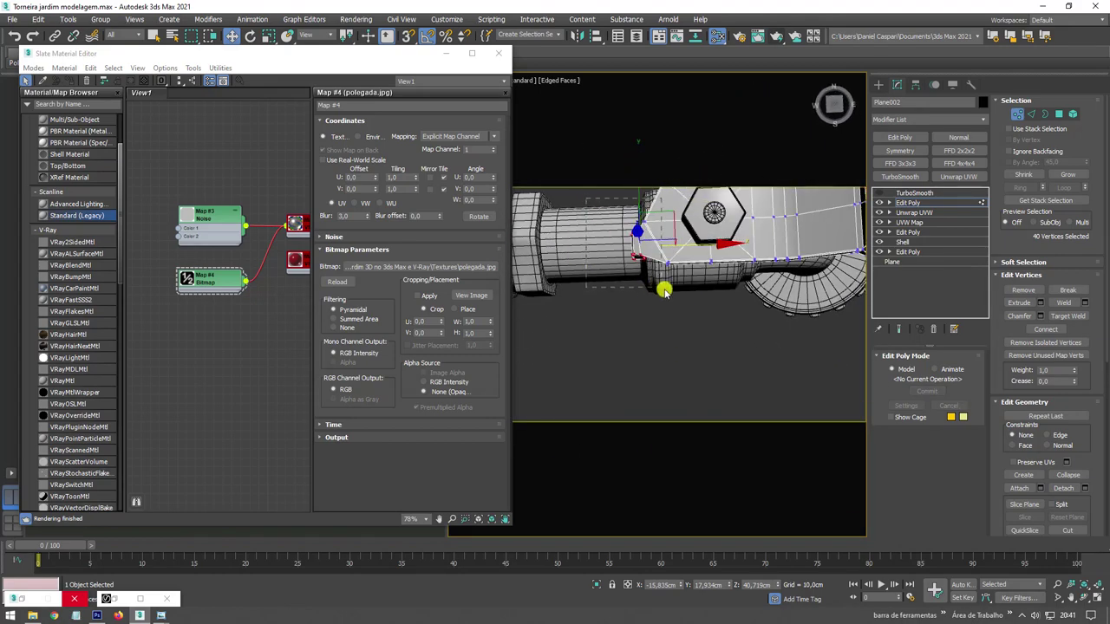
pyautogui.keyDown('alt'); pyautogui.moveTo(658, 295); pyautogui.dragTo(711, 206, button='middle'); pyautogui.keyUp('alt')
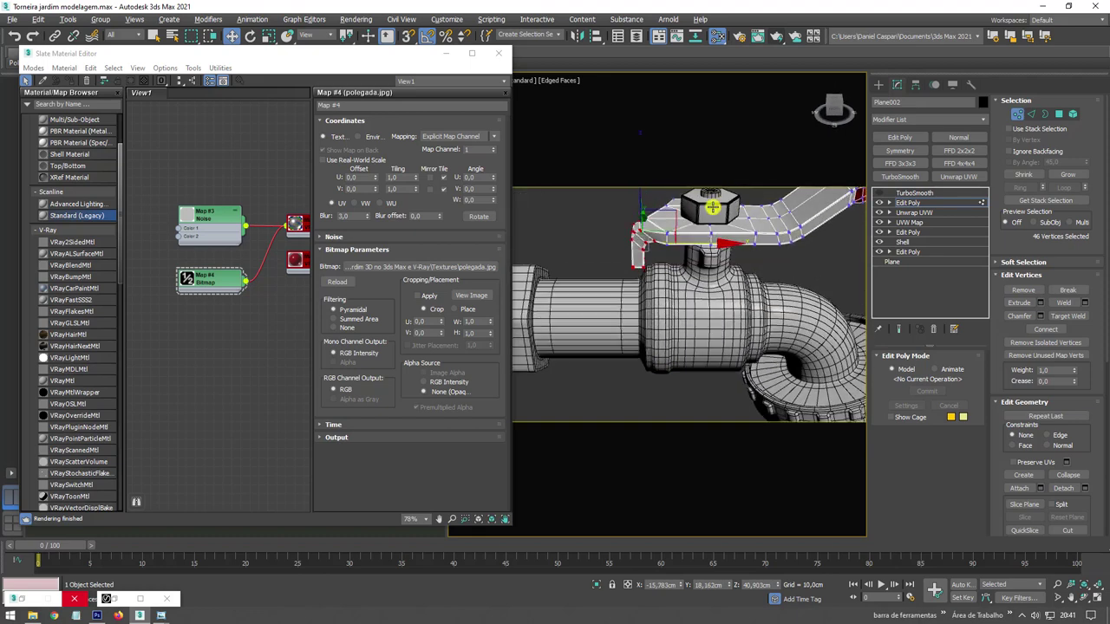
# Select Cylinder001, turn off its TurboSmooth, and select three vertices on the neck.
pyautogui.click(919, 192)
pyautogui.click(711, 259)
pyautogui.moveTo(712, 258)
pyautogui.keyDown('alt'); pyautogui.mouseDown(button='middle')
pyautogui.moveTo(718, 266)
pyautogui.moveTo(720, 255)
pyautogui.mouseUp(button='middle'); pyautogui.keyUp('alt')
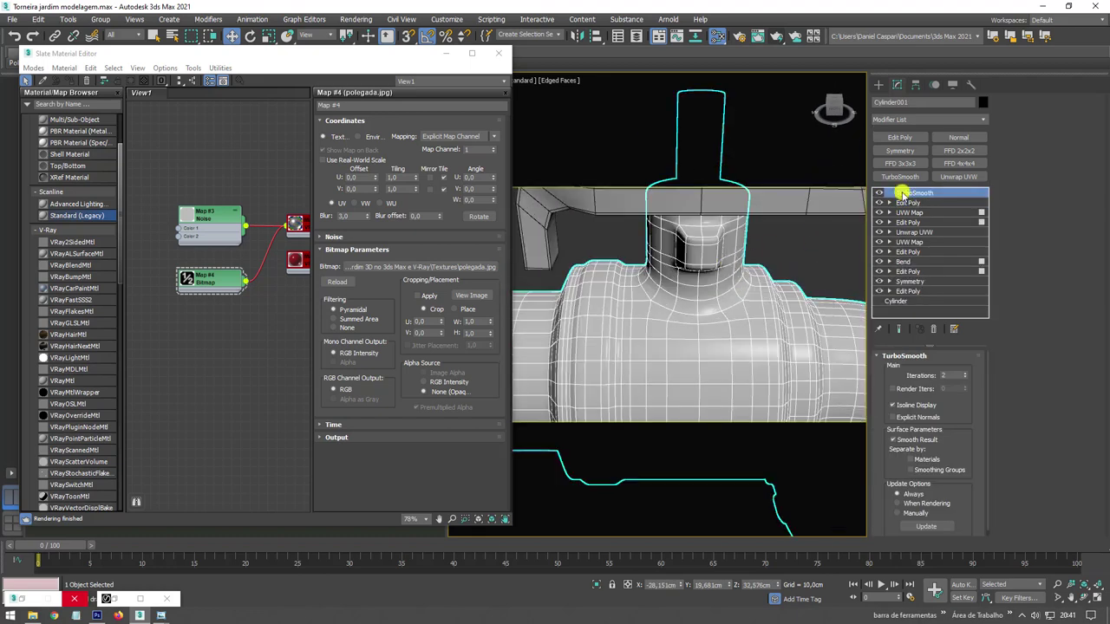
pyautogui.click(878, 192)
pyautogui.click(907, 213)
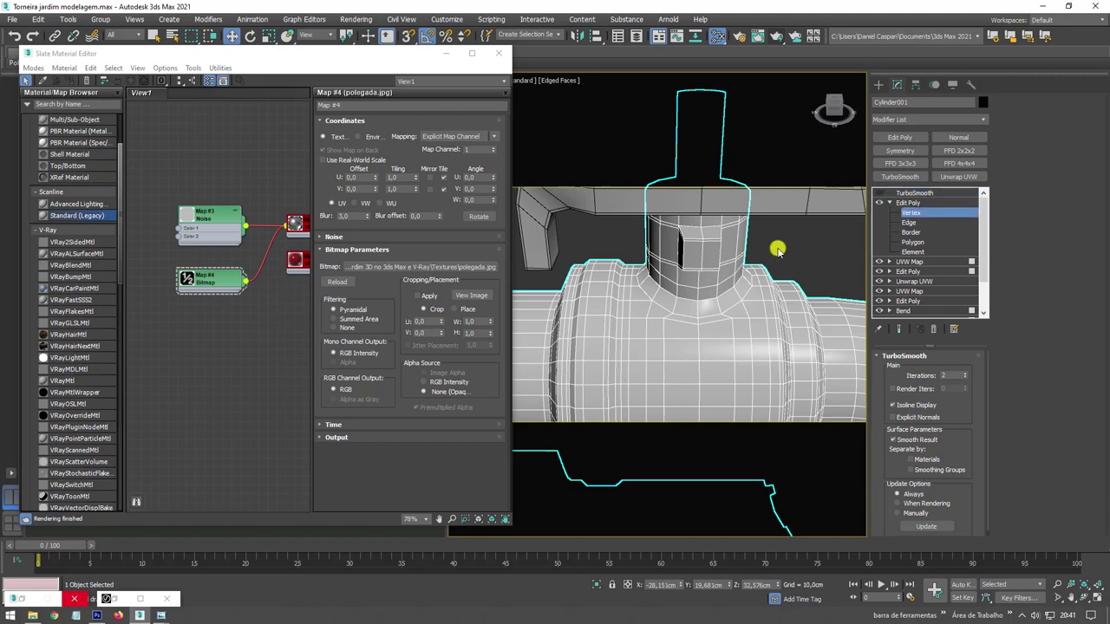
pyautogui.scroll(3, 704, 253)
pyautogui.click(702, 233)
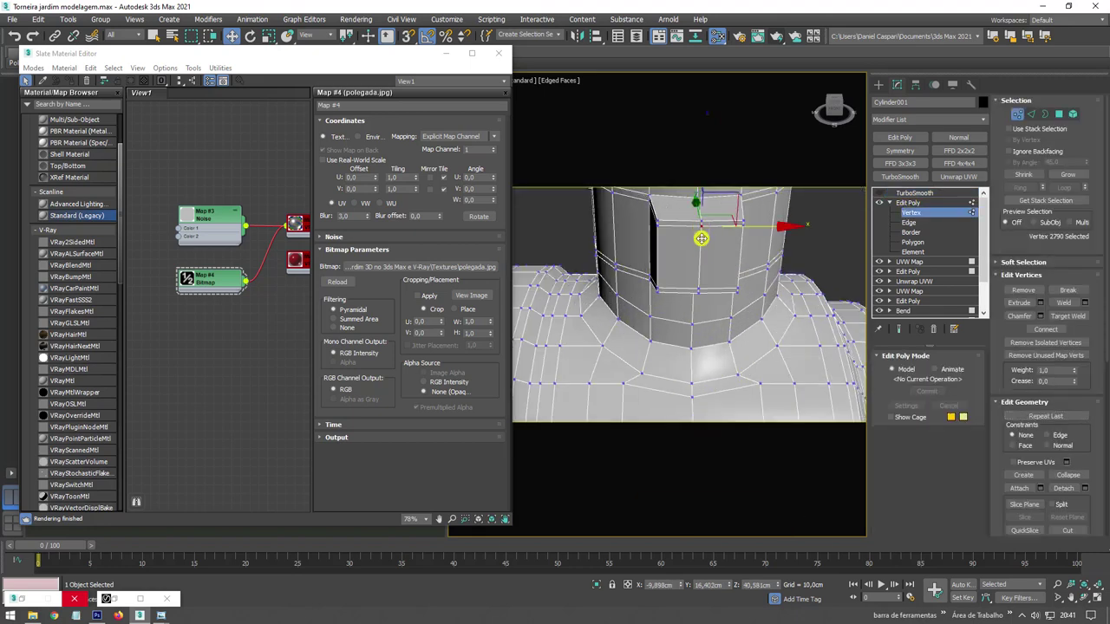
pyautogui.keyDown('ctrl'); pyautogui.click(698, 286); pyautogui.keyUp('ctrl')
pyautogui.moveTo(698, 286)
pyautogui.keyDown('alt'); pyautogui.mouseDown(button='middle')
pyautogui.moveTo(624, 287)
pyautogui.moveTo(659, 302)
pyautogui.moveTo(646, 318)
pyautogui.mouseUp(button='middle'); pyautogui.keyUp('alt')
pyautogui.scroll(1, 647, 318)
pyautogui.scroll(1, 656, 317)
pyautogui.scroll(1, 696, 315)
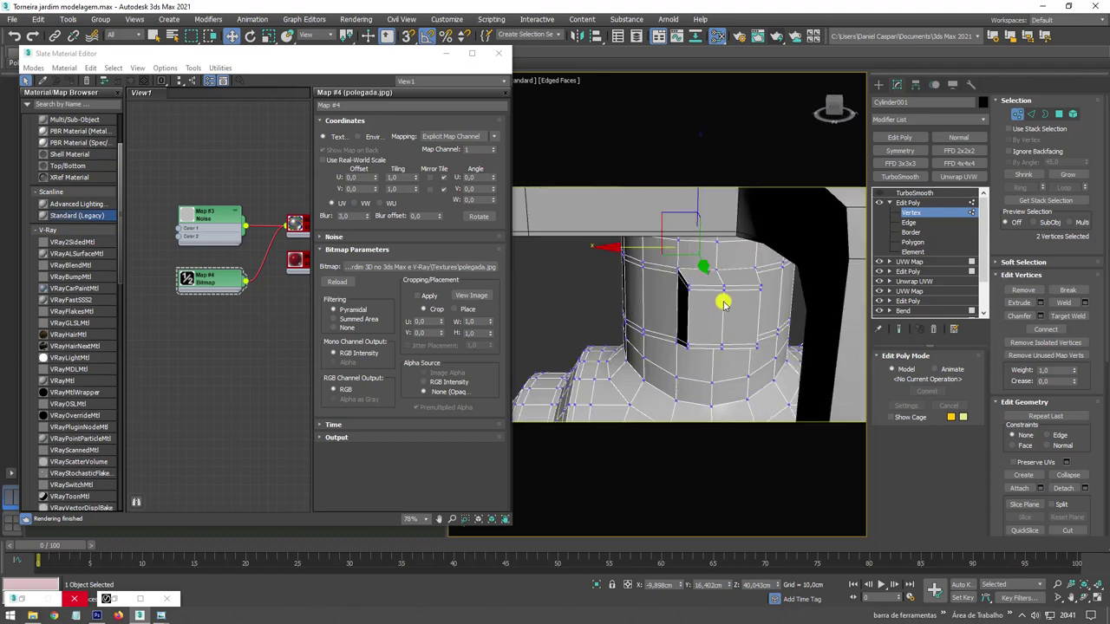
pyautogui.keyDown('ctrl'); pyautogui.click(723, 289); pyautogui.keyUp('ctrl')
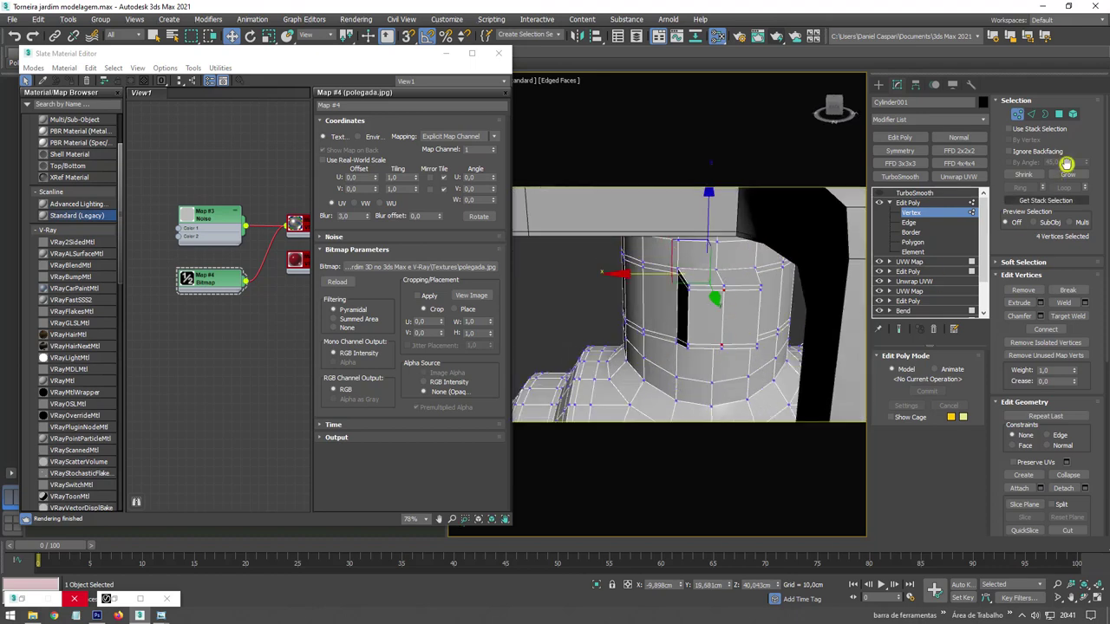
# Scale the neck polygon to 149% along Y, then exit sub-object mode.
pyautogui.keyDown('ctrl'); pyautogui.click(1058, 113); pyautogui.keyUp('ctrl')
pyautogui.moveTo(797, 228)
pyautogui.keyDown('alt'); pyautogui.mouseDown(button='middle')
pyautogui.moveTo(773, 304)
pyautogui.moveTo(800, 285)
pyautogui.mouseUp(button='middle'); pyautogui.keyUp('alt')
pyautogui.press('r')
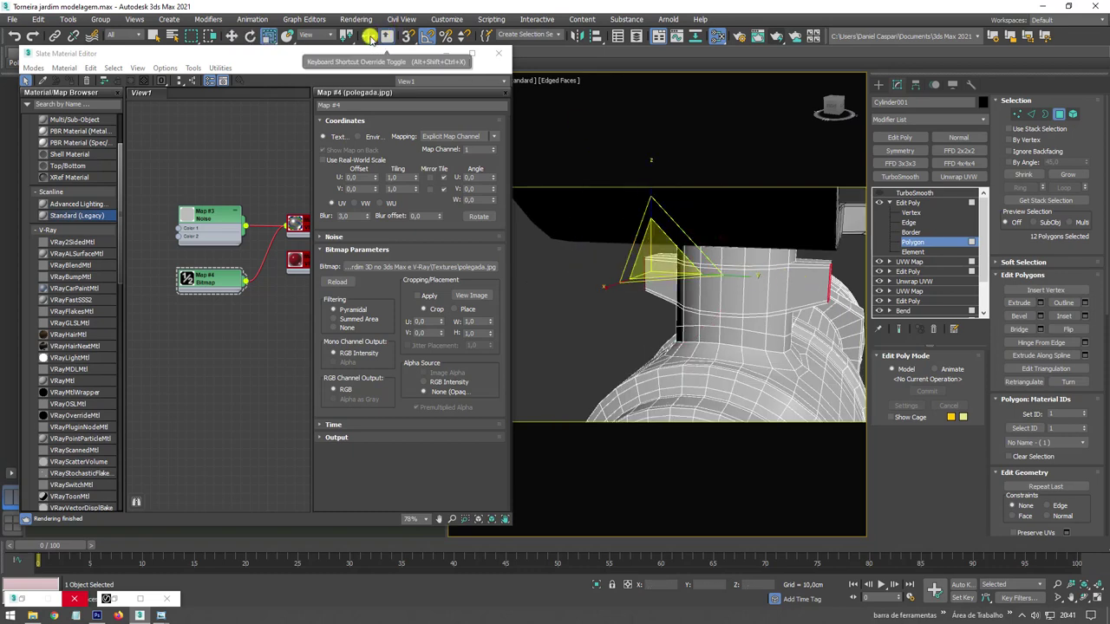
pyautogui.moveTo(346, 35); pyautogui.dragTo(345, 76)
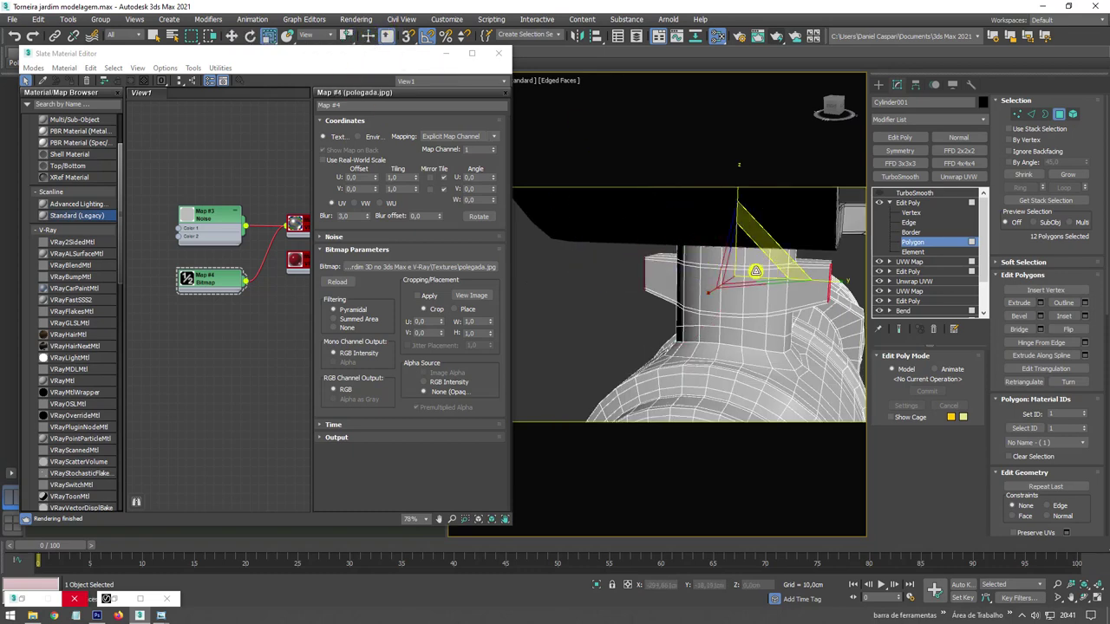
pyautogui.moveTo(780, 260)
pyautogui.keyDown('alt'); pyautogui.mouseDown(button='middle')
pyautogui.moveTo(823, 307)
pyautogui.moveTo(724, 295)
pyautogui.mouseUp(button='middle'); pyautogui.keyUp('alt')
pyautogui.moveTo(712, 305)
pyautogui.mouseDown()
pyautogui.moveTo(725, 314)
pyautogui.moveTo(713, 300)
pyautogui.mouseUp()
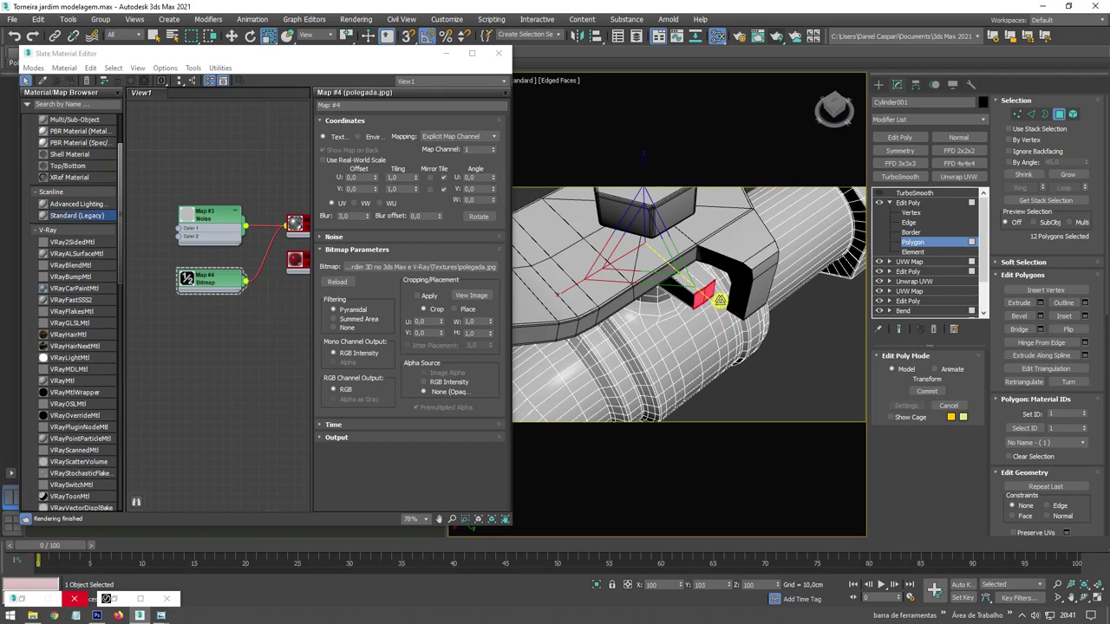
pyautogui.click(763, 227)
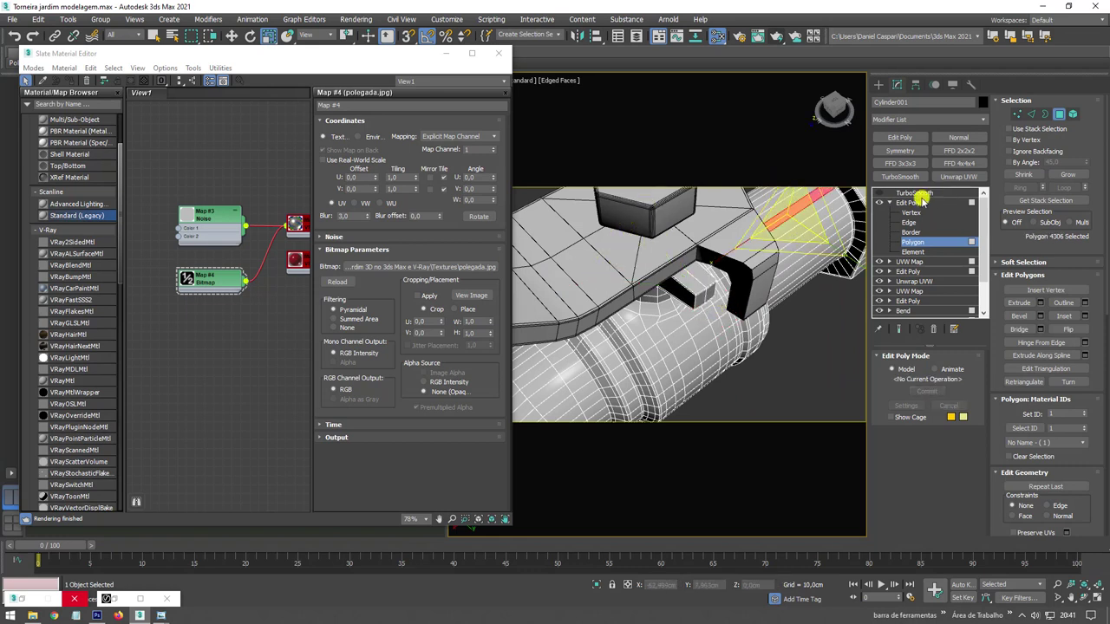
pyautogui.click(908, 202)
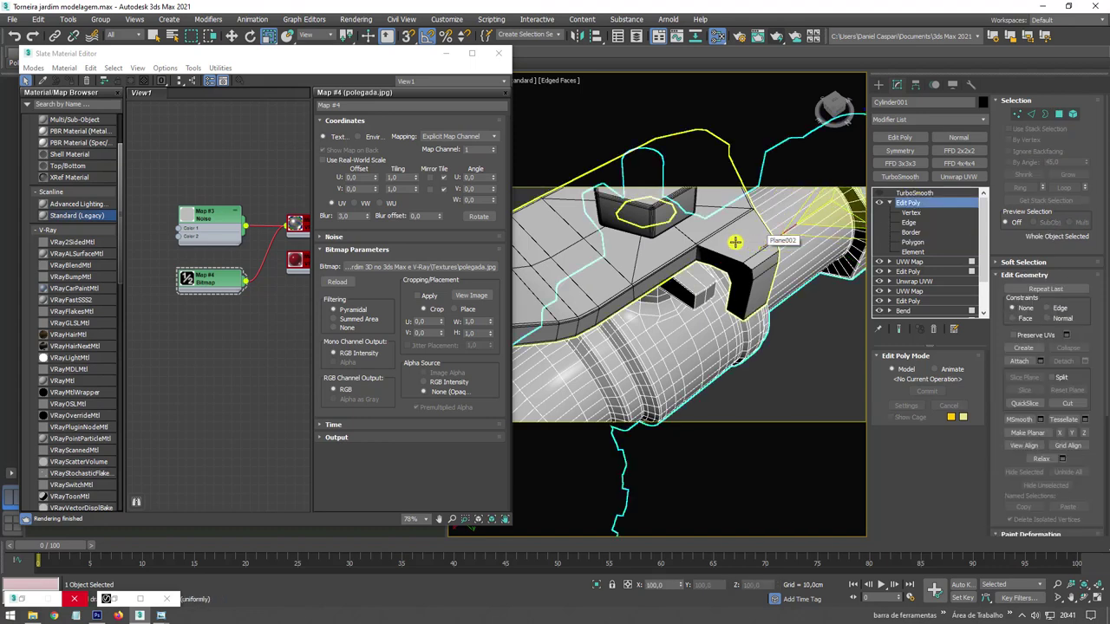
# Lasso the handle's joint vertices on Plane002 and scale them to 70 along Y.
pyautogui.click(758, 242)
pyautogui.click(896, 198)
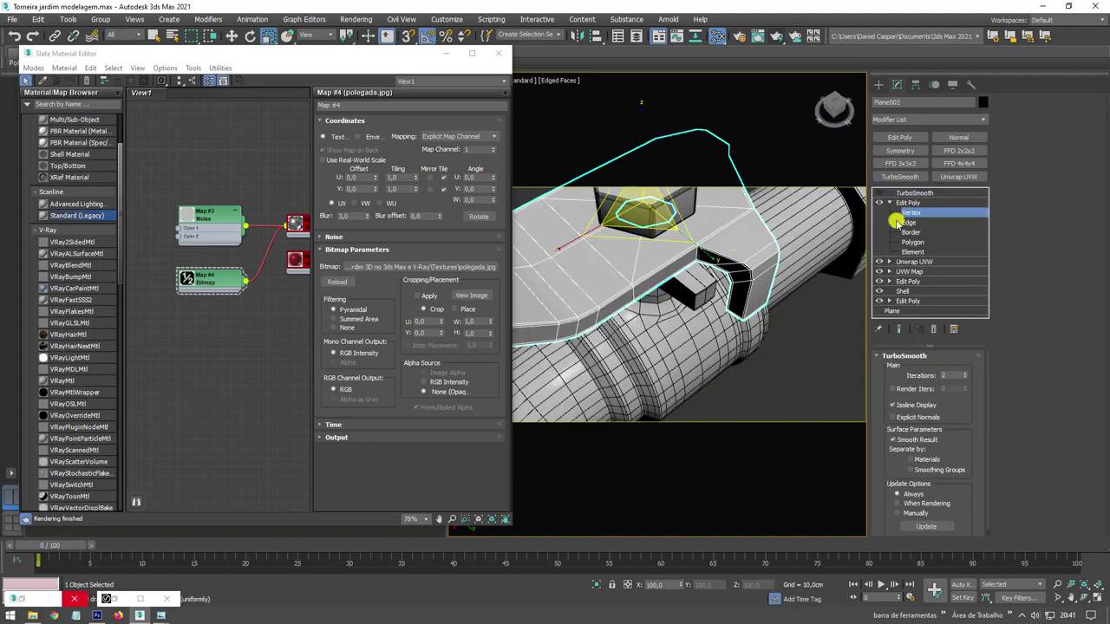
pyautogui.press('1')
pyautogui.moveTo(793, 265)
pyautogui.keyDown('alt'); pyautogui.mouseDown(button='middle')
pyautogui.moveTo(746, 253)
pyautogui.moveTo(807, 328)
pyautogui.mouseUp(button='middle'); pyautogui.keyUp('alt')
pyautogui.moveTo(754, 242); pyautogui.dragTo(753, 242)
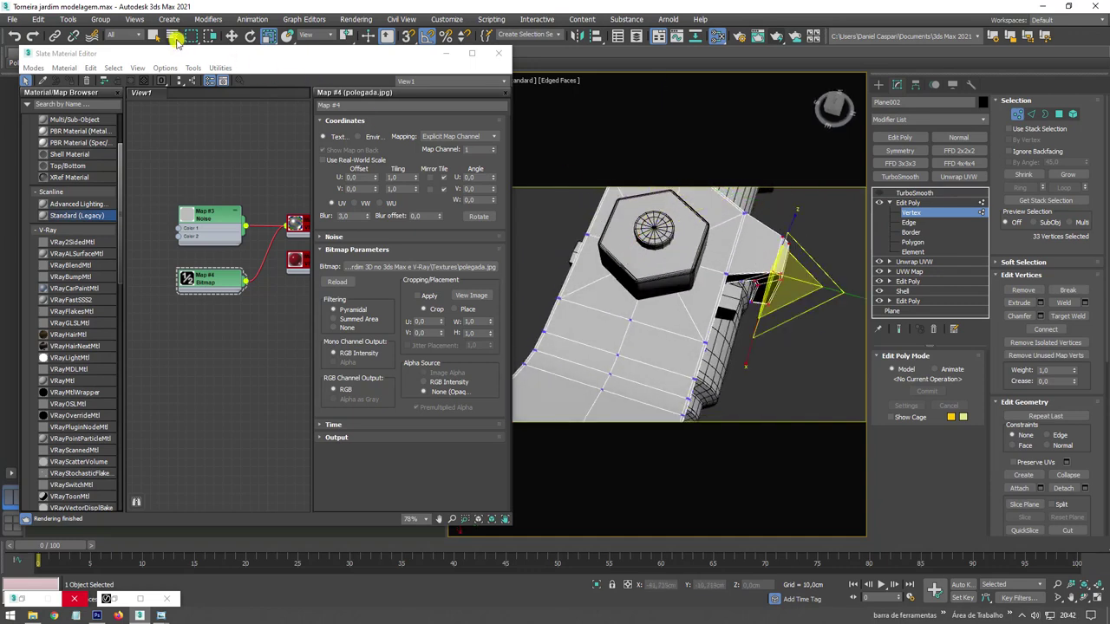
pyautogui.moveTo(191, 35); pyautogui.dragTo(191, 108)
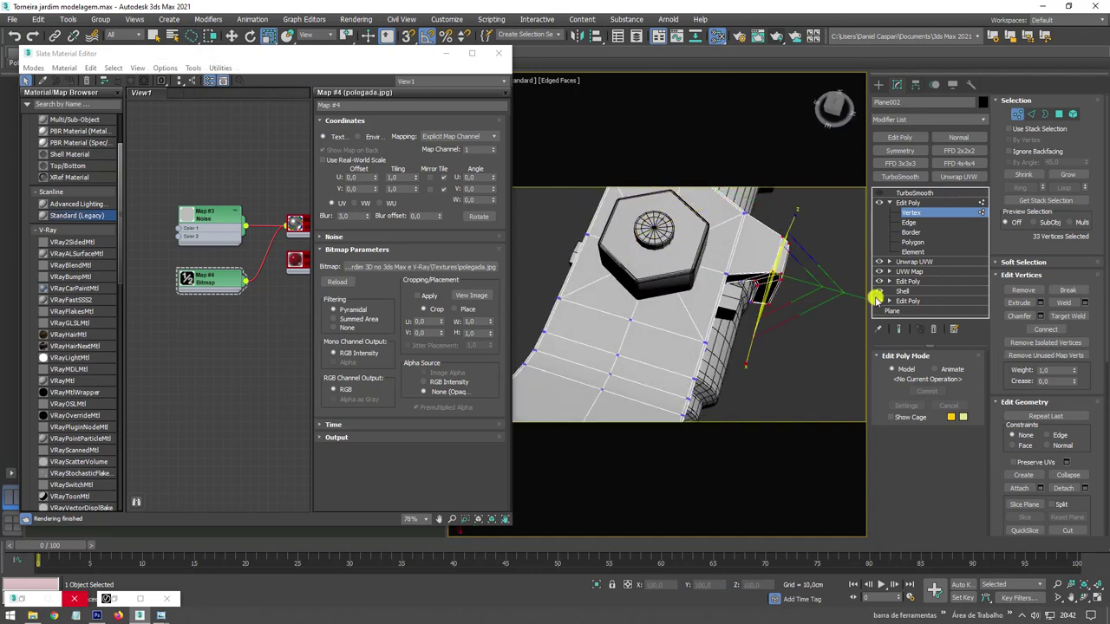
pyautogui.moveTo(829, 361)
pyautogui.mouseDown()
pyautogui.moveTo(784, 197)
pyautogui.moveTo(763, 338)
pyautogui.mouseUp()
pyautogui.scroll(3, 763, 338)
pyautogui.press('w')
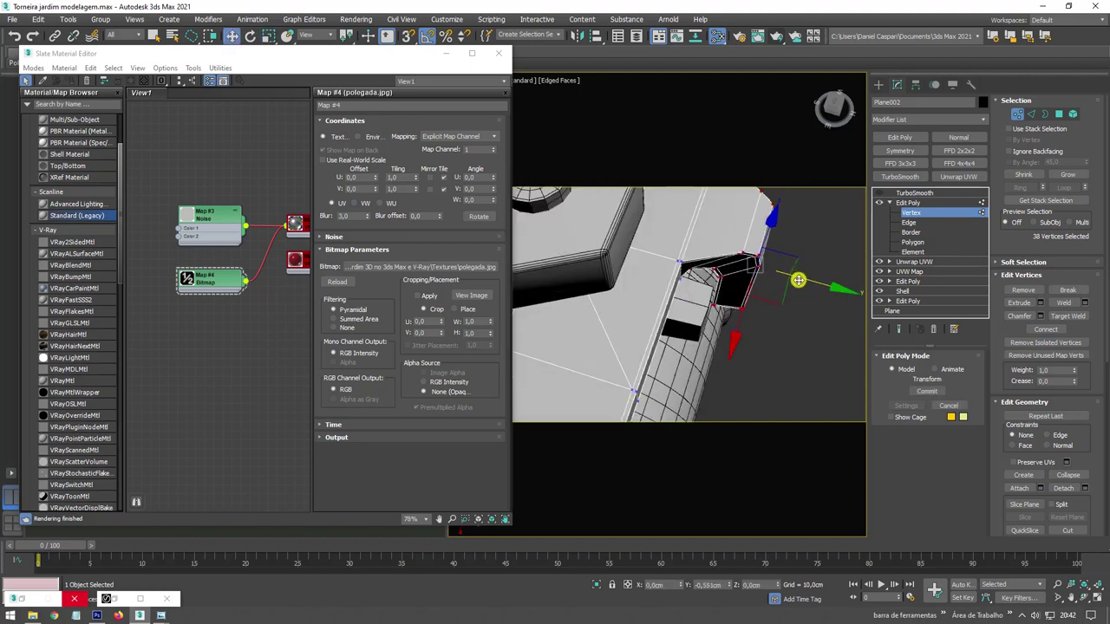
pyautogui.moveTo(795, 278)
pyautogui.keyDown('alt'); pyautogui.mouseDown(button='middle')
pyautogui.moveTo(700, 185)
pyautogui.moveTo(719, 181)
pyautogui.mouseUp(button='middle'); pyautogui.keyUp('alt')
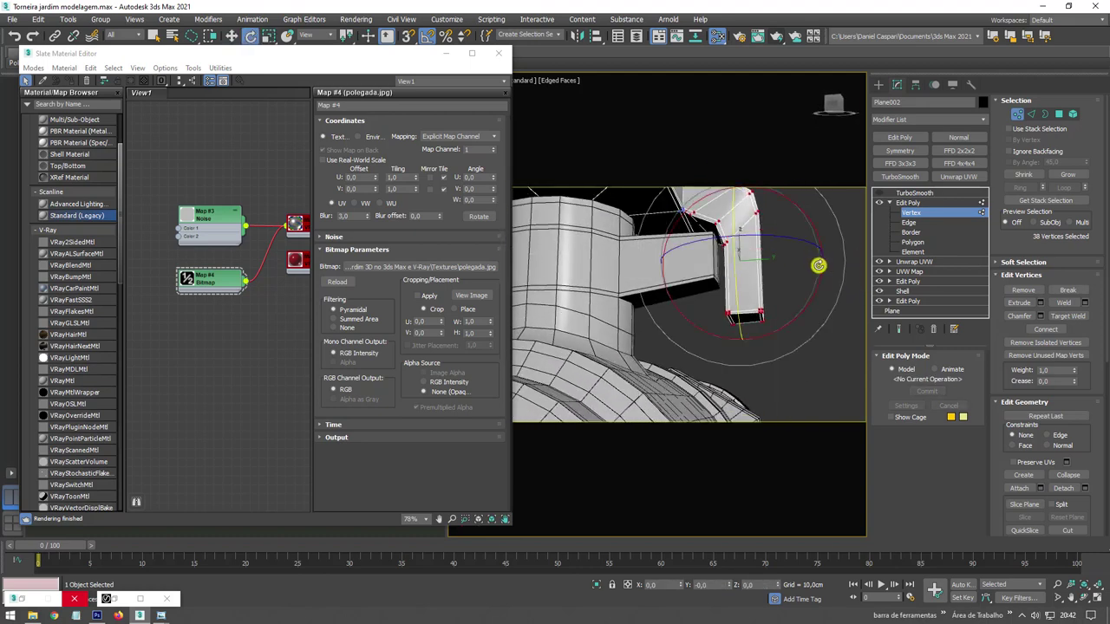
pyautogui.press('r')
pyautogui.moveTo(817, 264); pyautogui.dragTo(789, 264)
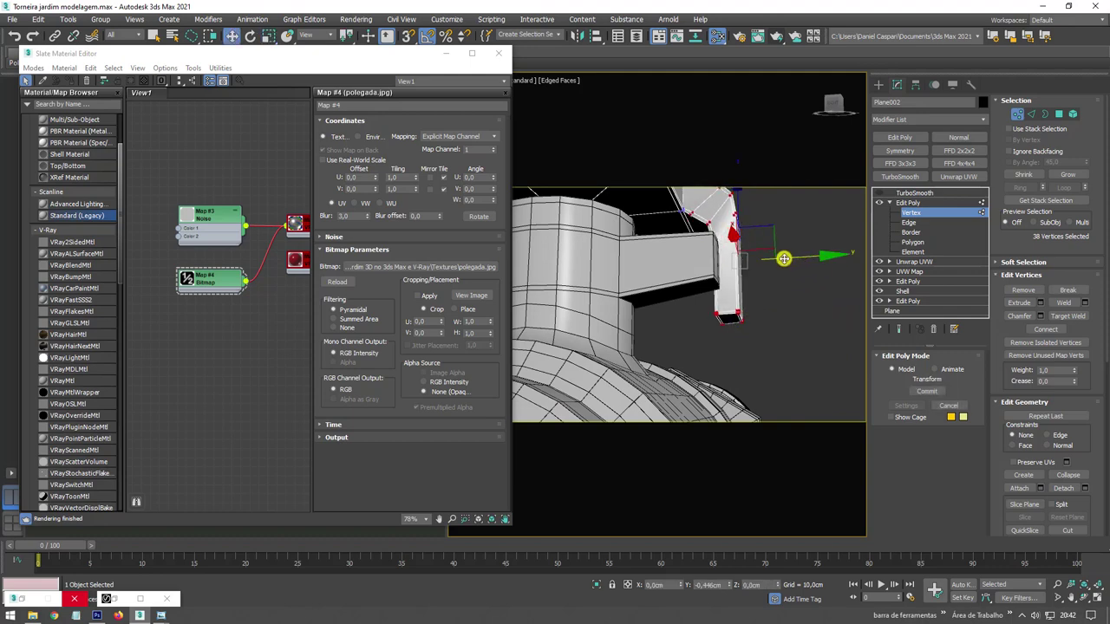
pyautogui.press('w')
pyautogui.keyDown('alt'); pyautogui.moveTo(789, 264); pyautogui.dragTo(775, 302, button='middle'); pyautogui.keyUp('alt')
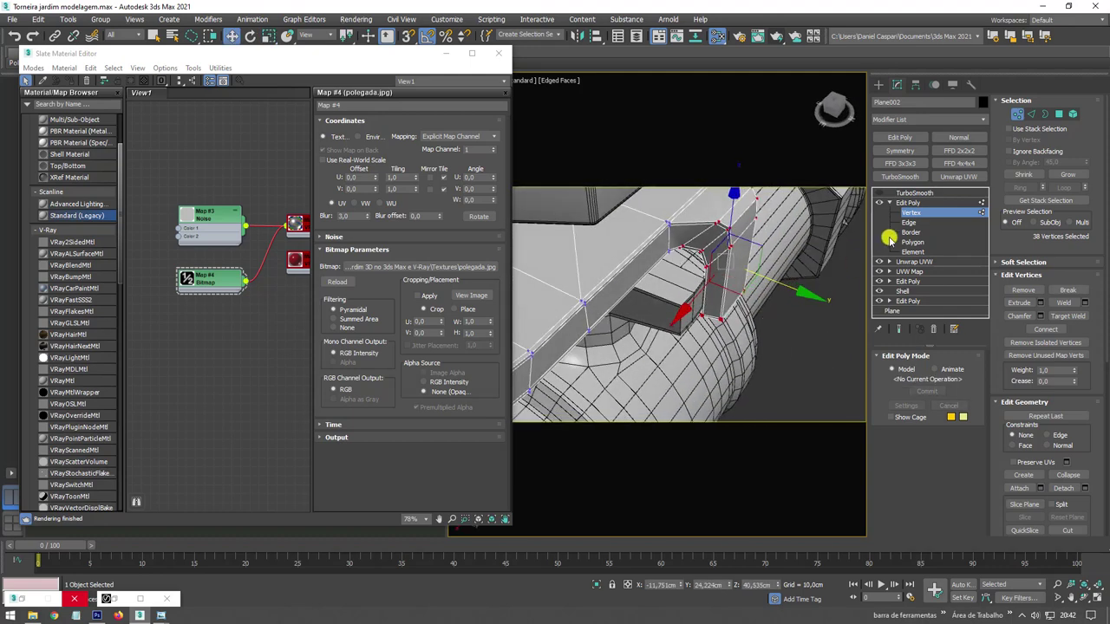
# Show the handle's smoothed TurboSmooth result, undoing an accidental faucet body selection.
pyautogui.click(908, 202)
pyautogui.click(919, 192)
pyautogui.click(888, 202)
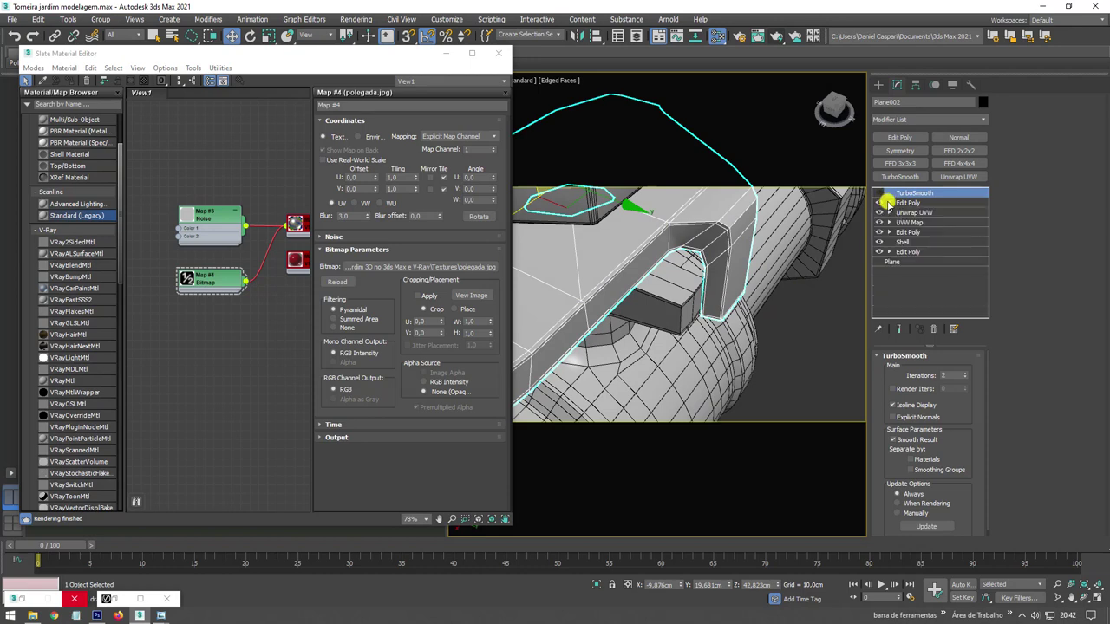
pyautogui.scroll(-2, 702, 265)
pyautogui.scroll(-3, 685, 251)
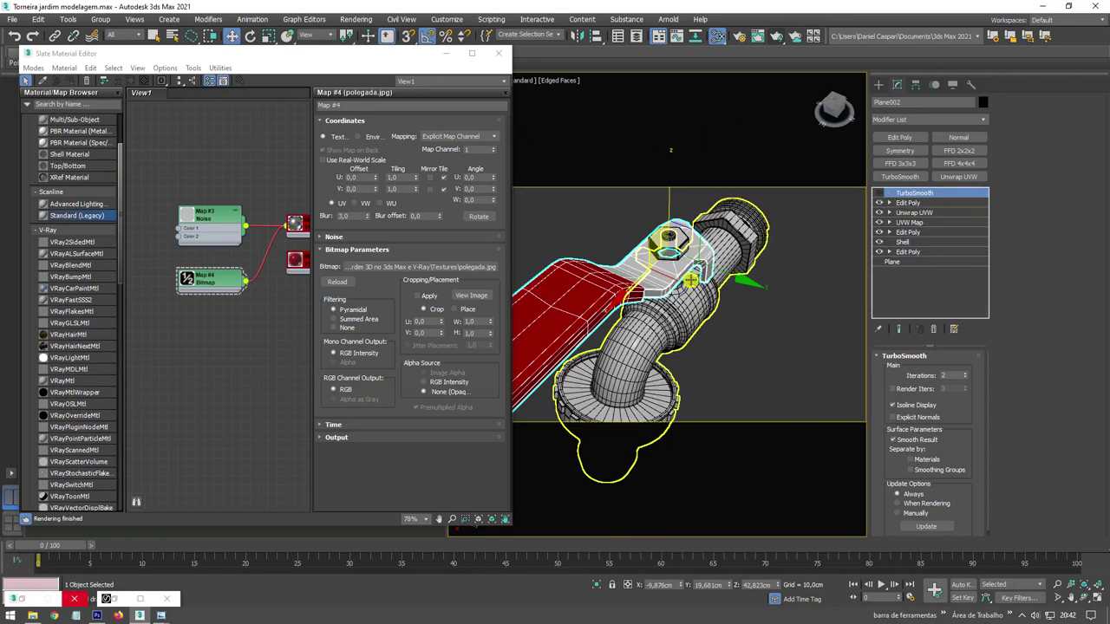
pyautogui.click(668, 240)
pyautogui.hotkey('ctrl', 'z')
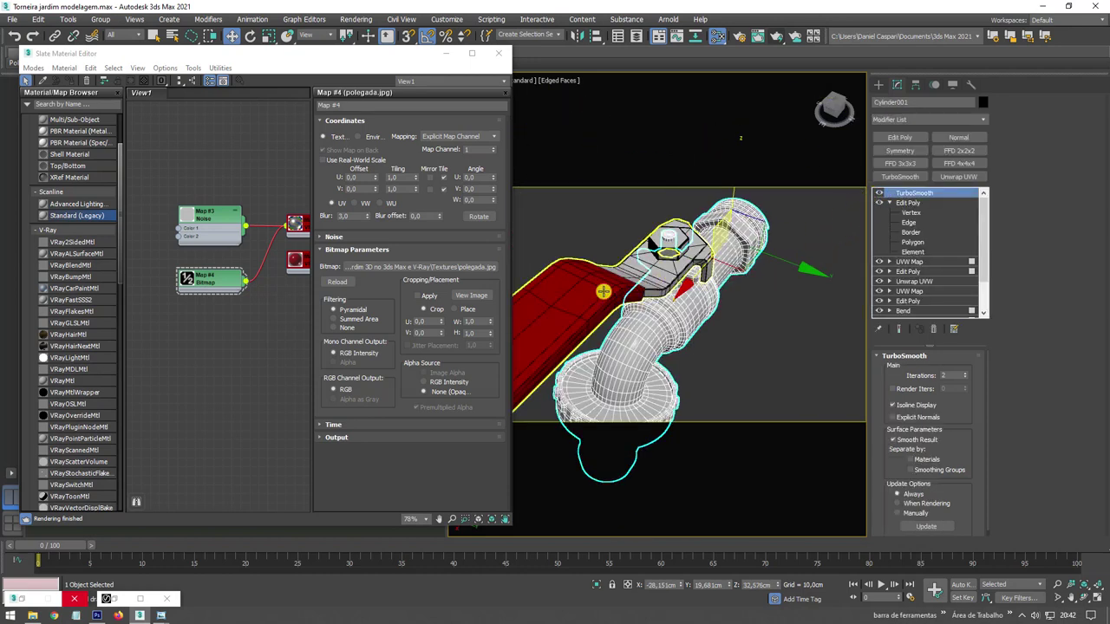
pyautogui.moveTo(807, 248)
pyautogui.keyDown('alt'); pyautogui.mouseDown(button='middle')
pyautogui.moveTo(651, 315)
pyautogui.moveTo(805, 309)
pyautogui.moveTo(708, 302)
pyautogui.moveTo(700, 264)
pyautogui.moveTo(713, 310)
pyautogui.moveTo(726, 300)
pyautogui.moveTo(671, 286)
pyautogui.mouseUp(button='middle'); pyautogui.keyUp('alt')
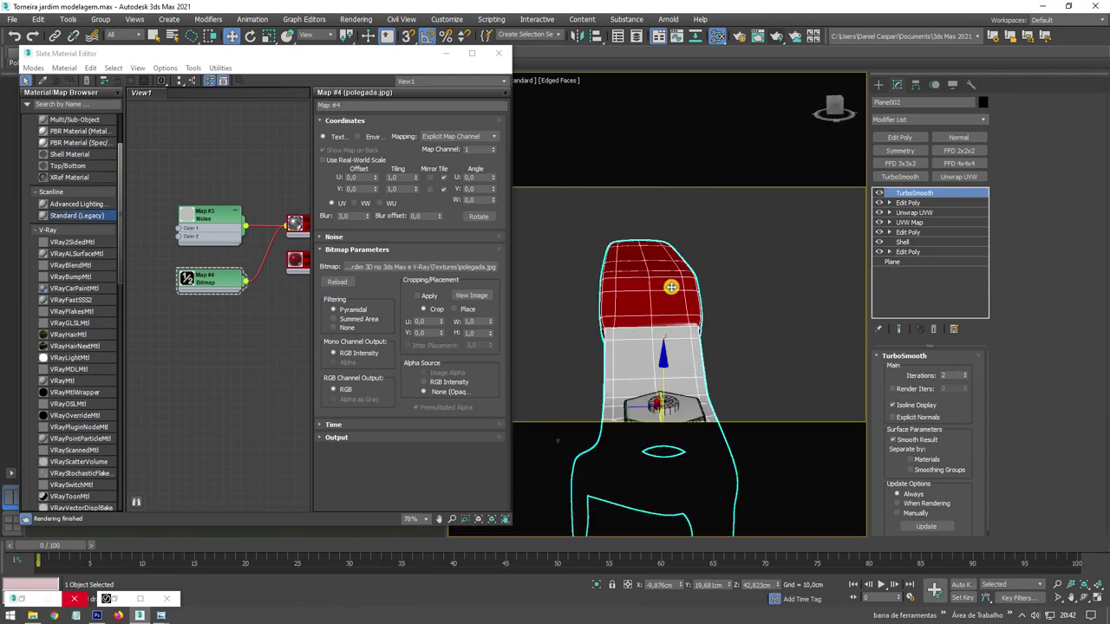
# Select the red grip's top vertices, then return to the smoothed handle.
pyautogui.click(887, 202)
pyautogui.click(908, 204)
pyautogui.click(910, 212)
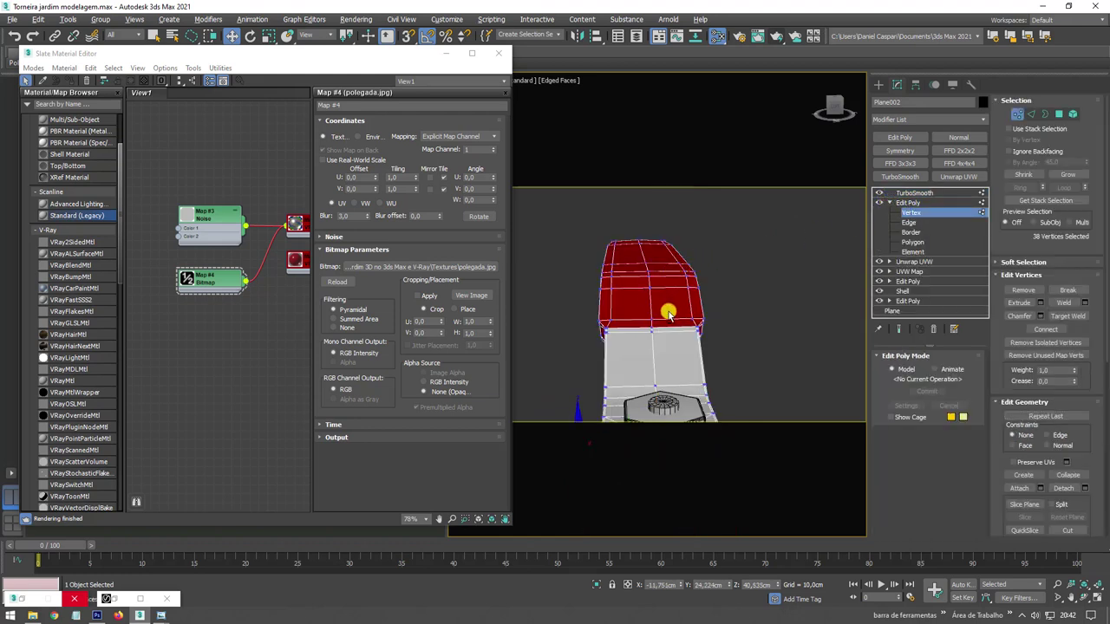
pyautogui.moveTo(640, 251)
pyautogui.mouseDown()
pyautogui.moveTo(667, 348)
pyautogui.moveTo(685, 271)
pyautogui.mouseUp()
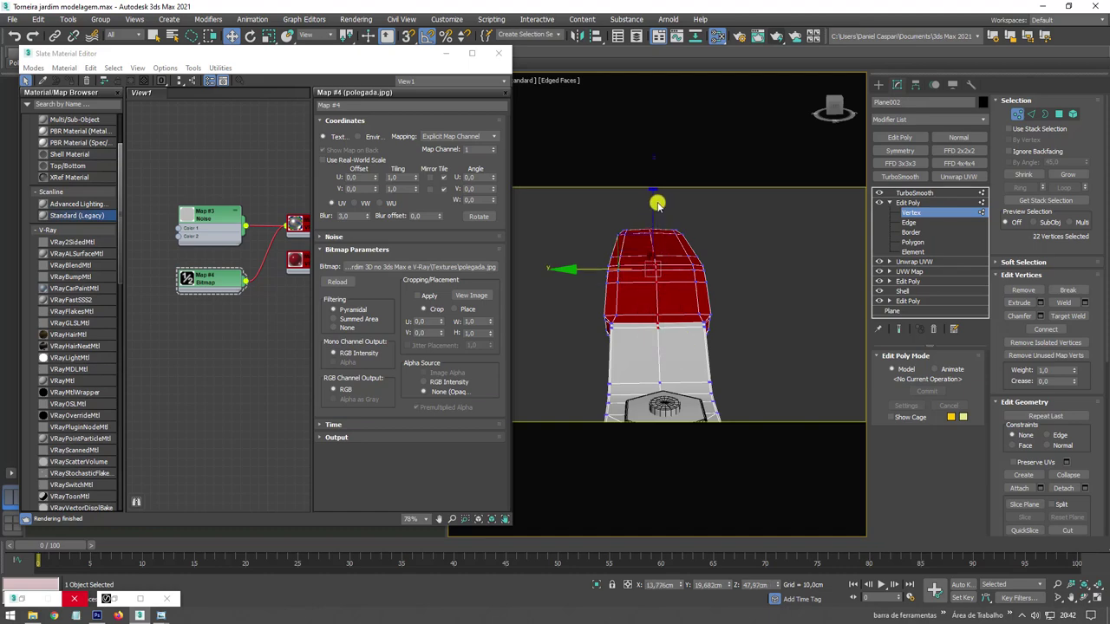
pyautogui.moveTo(657, 204)
pyautogui.keyDown('alt'); pyautogui.mouseDown(button='middle')
pyautogui.moveTo(736, 262)
pyautogui.moveTo(759, 266)
pyautogui.moveTo(757, 253)
pyautogui.mouseUp(button='middle'); pyautogui.keyUp('alt')
pyautogui.click(908, 202)
pyautogui.click(906, 192)
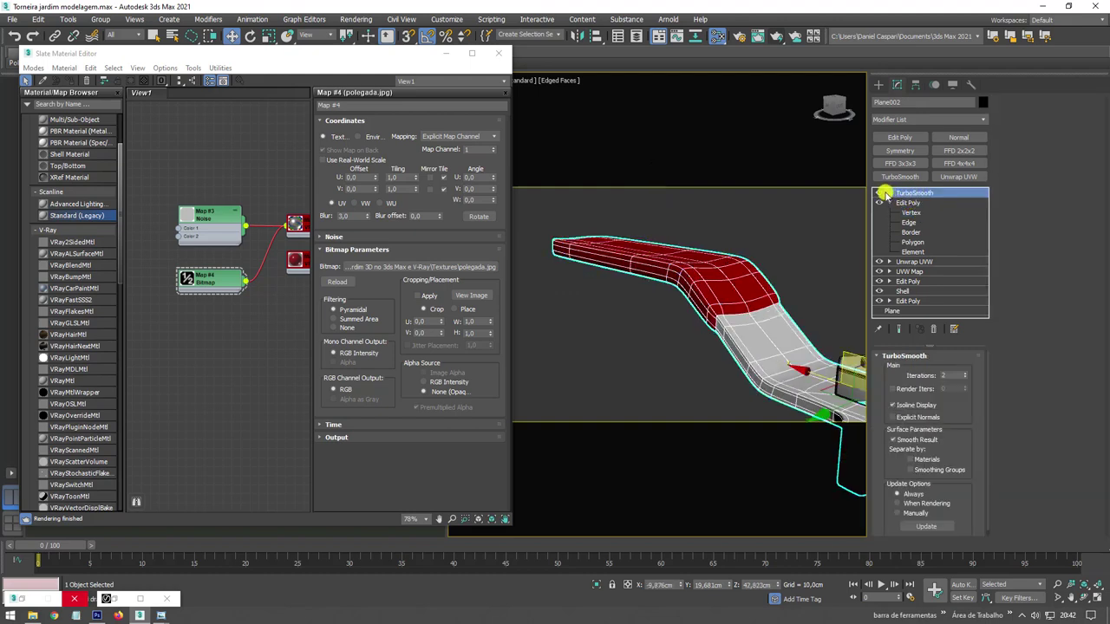
pyautogui.scroll(-4, 741, 260)
pyautogui.moveTo(746, 263)
pyautogui.keyDown('alt'); pyautogui.mouseDown(button='middle')
pyautogui.moveTo(773, 286)
pyautogui.moveTo(780, 275)
pyautogui.moveTo(711, 304)
pyautogui.moveTo(730, 345)
pyautogui.moveTo(667, 299)
pyautogui.mouseUp(button='middle'); pyautogui.keyUp('alt')
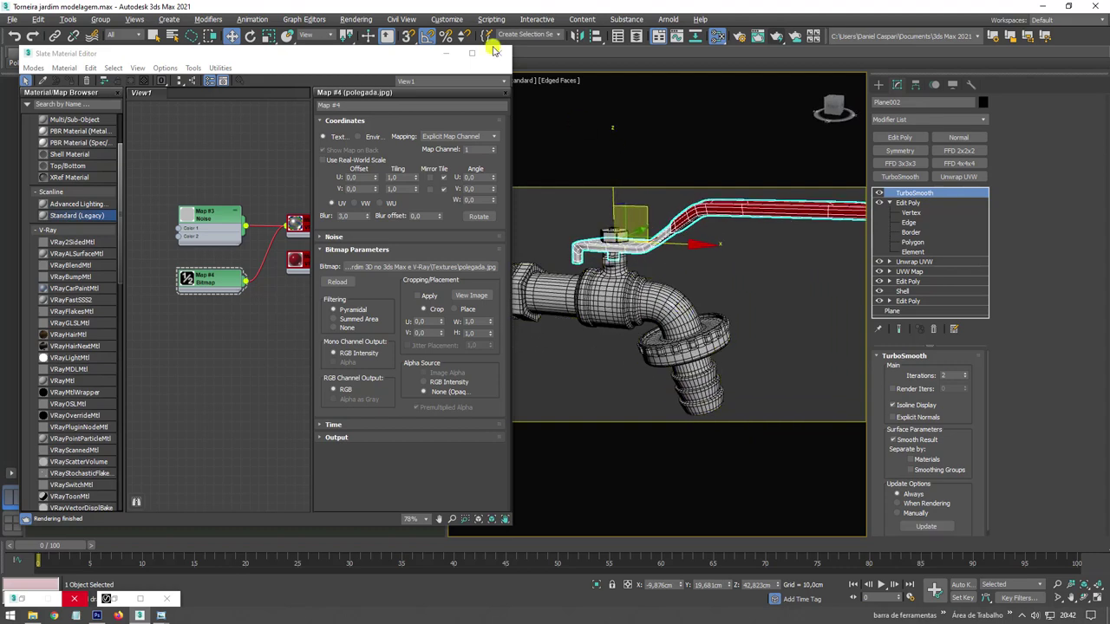
# Maximize the Perspective view and render the faucet with V-Ray.
pyautogui.click(449, 55)
pyautogui.keyDown('alt'); pyautogui.moveTo(668, 252); pyautogui.dragTo(671, 255, button='middle'); pyautogui.keyUp('alt')
pyautogui.click(1098, 600)
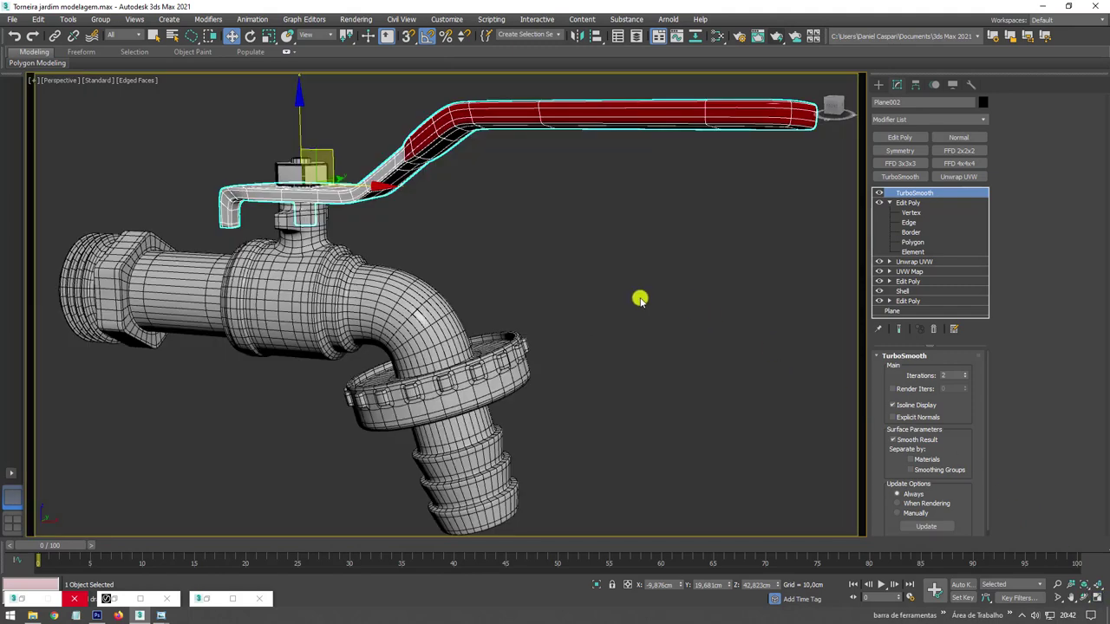
pyautogui.scroll(-2, 620, 311)
pyautogui.keyDown('alt'); pyautogui.moveTo(615, 315); pyautogui.dragTo(619, 327, button='middle'); pyautogui.keyUp('alt')
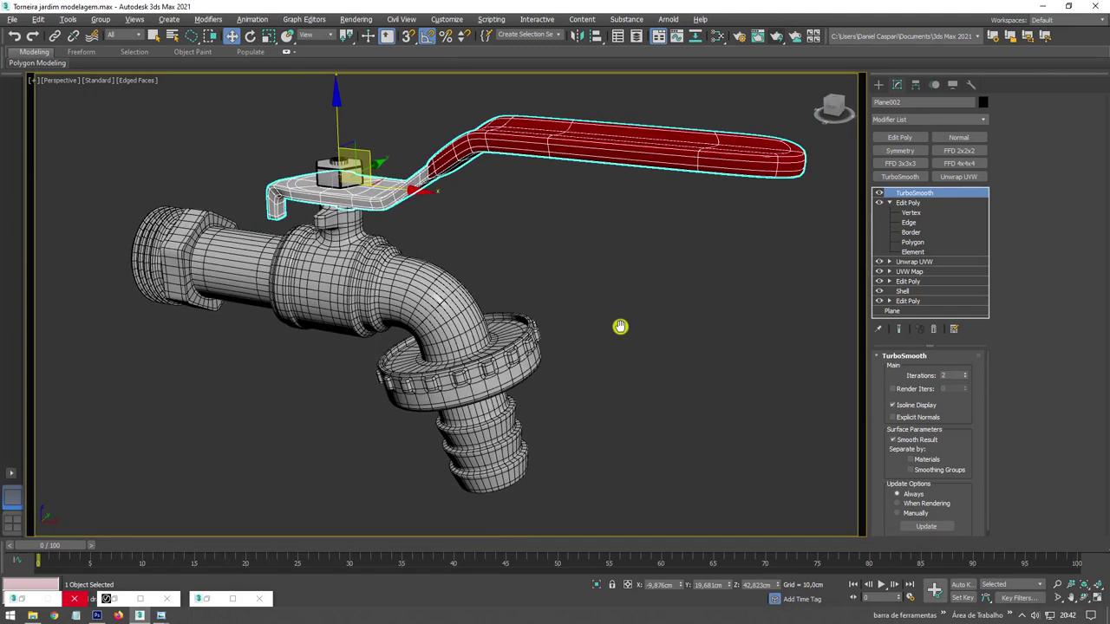
pyautogui.click(776, 36)
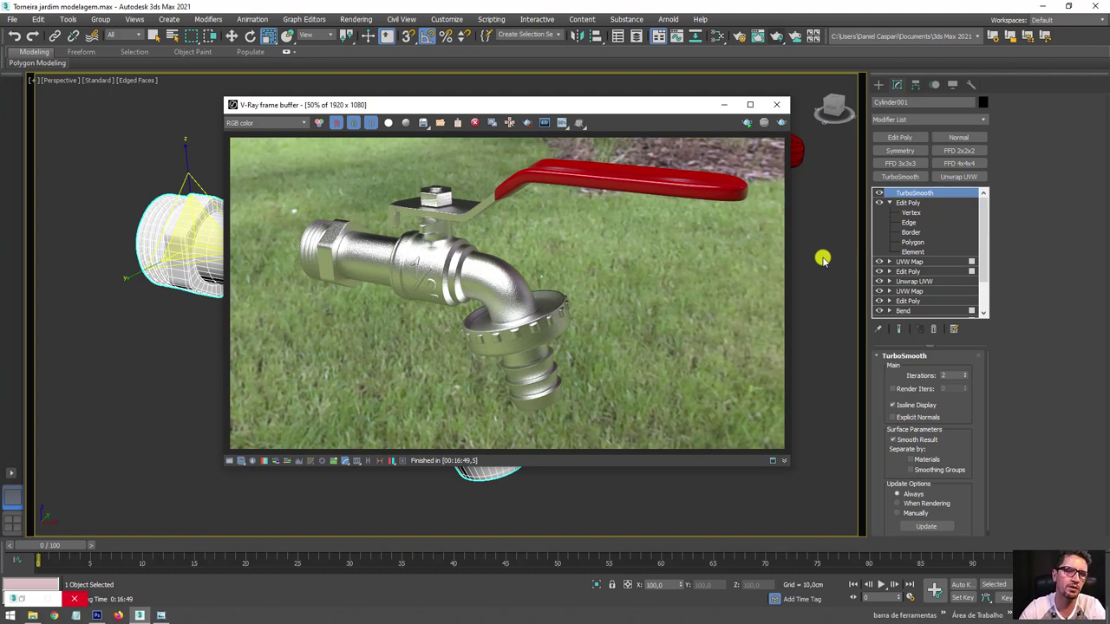
# Compare the render with display correction toggled, then name it torneira render in the tutorial folder.
pyautogui.click(345, 460)
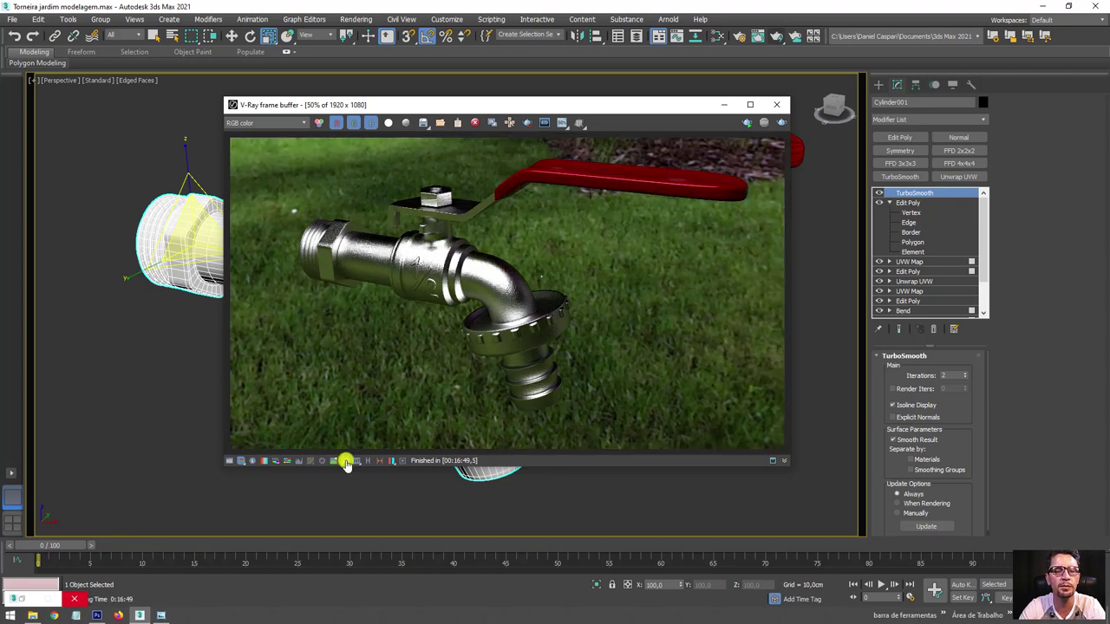
pyautogui.click(345, 460)
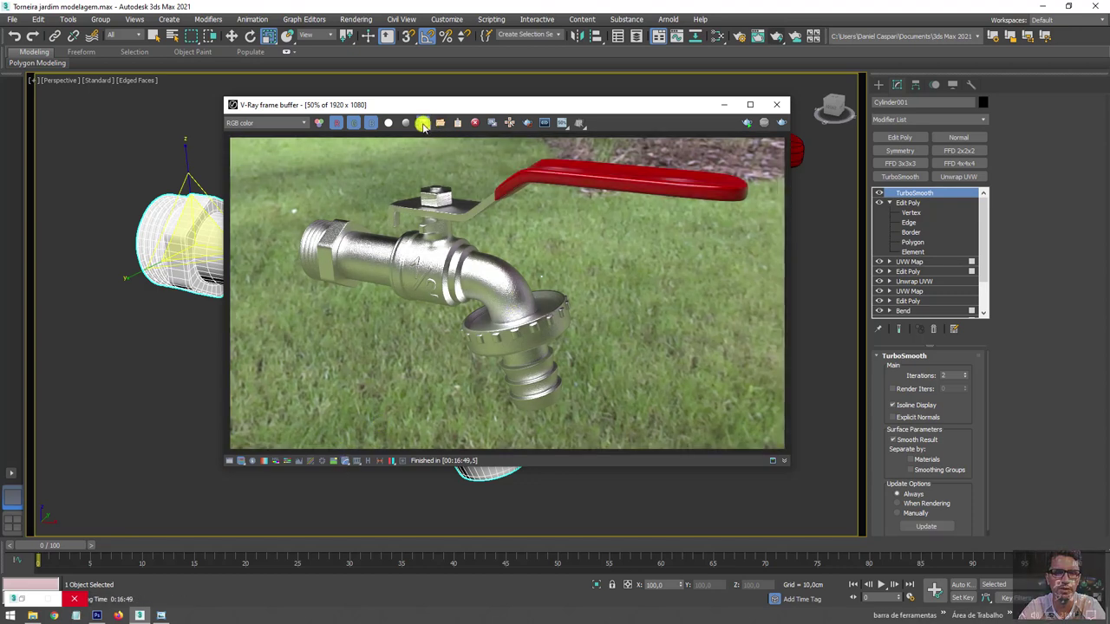
pyautogui.click(425, 123)
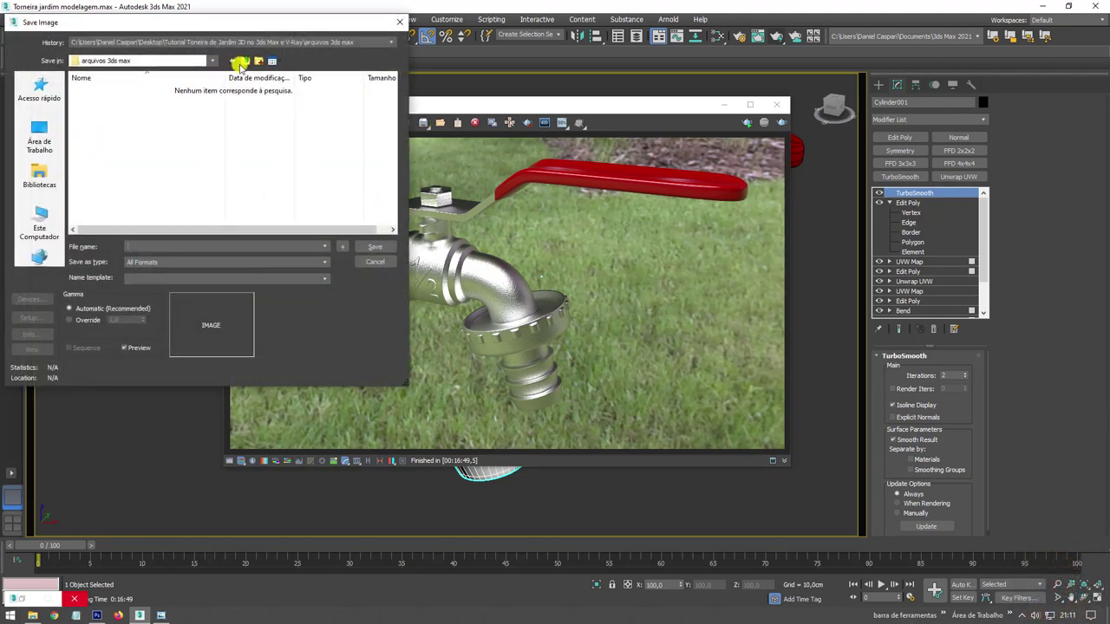
pyautogui.click(245, 62)
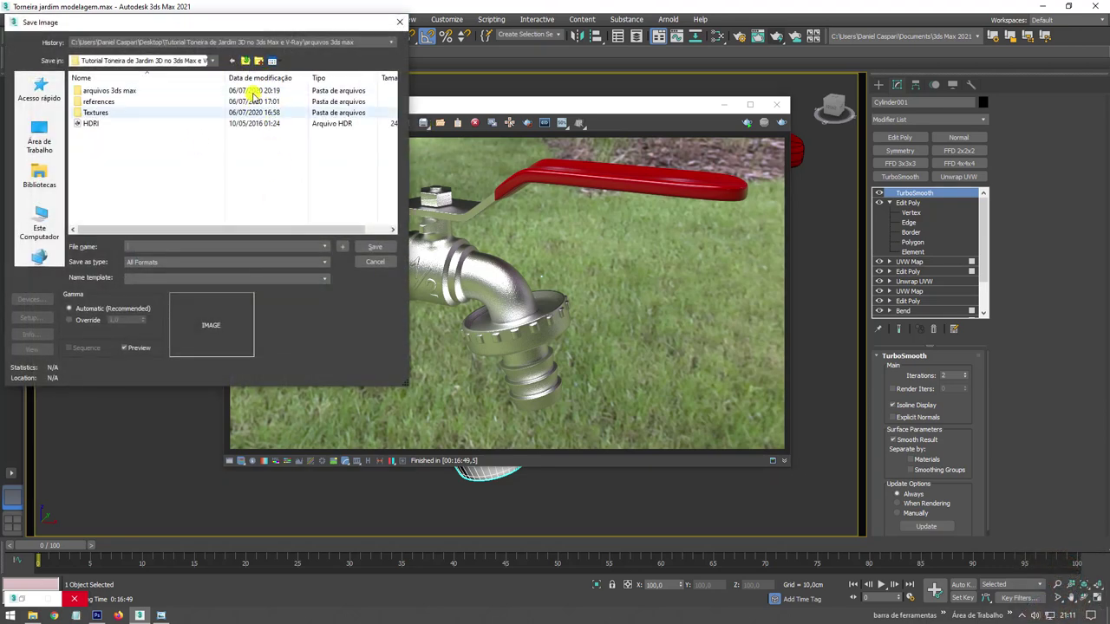
pyautogui.click(167, 248)
pyautogui.write('torneira re')
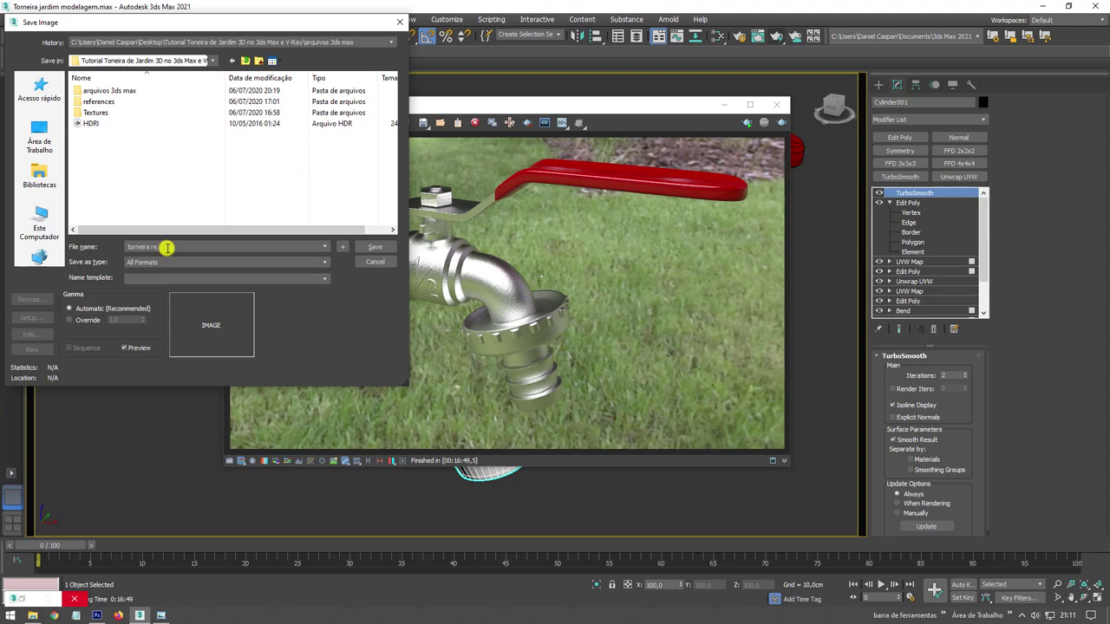
pyautogui.press('Down')
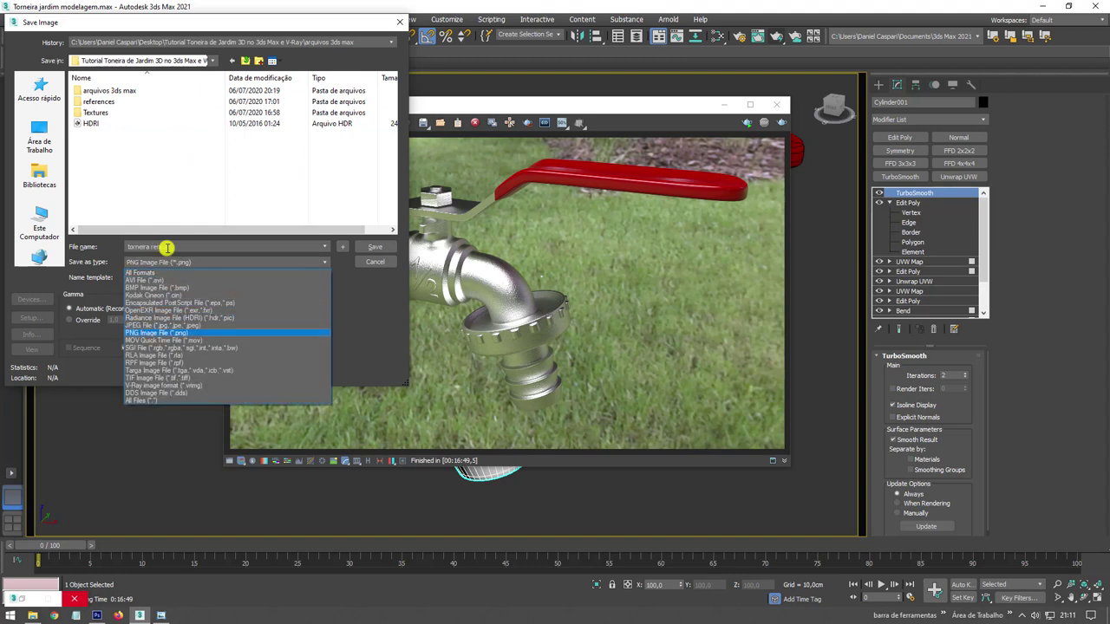
pyautogui.press('Down')
pyautogui.press('Return')
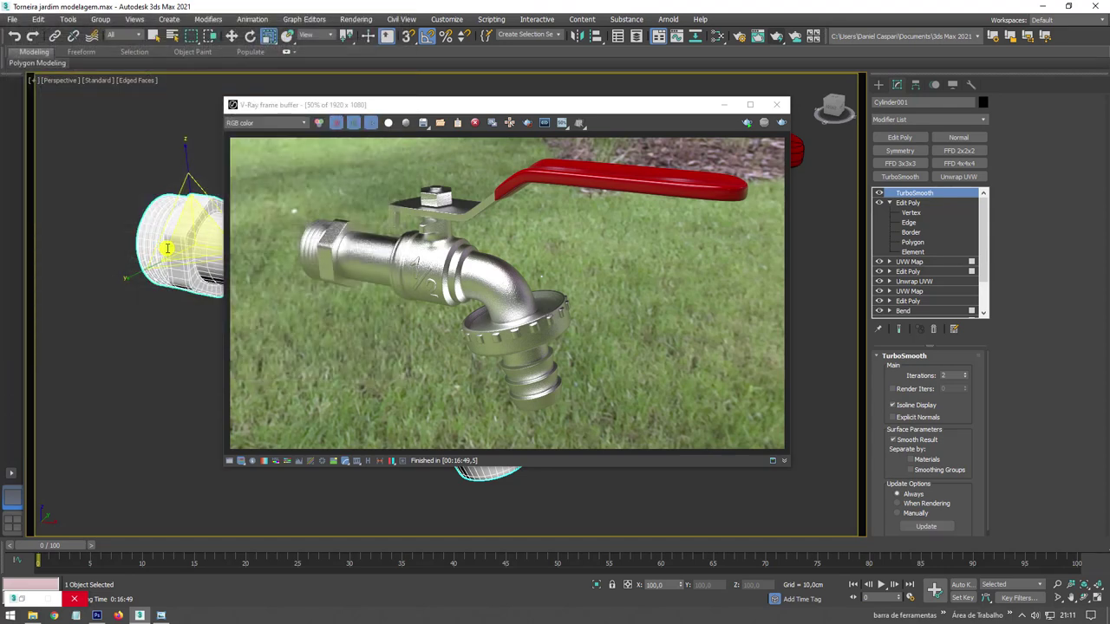
# Save the render as PNG 'torneira render', overwriting the existing file and accepting PNG settings.
pyautogui.click(425, 122)
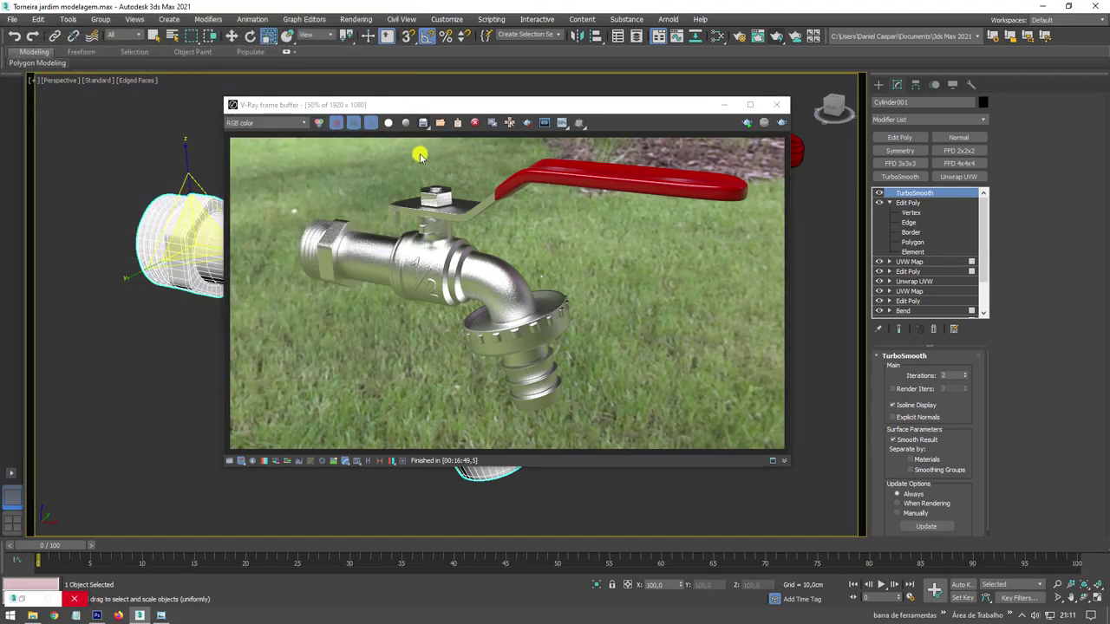
pyautogui.click(135, 137)
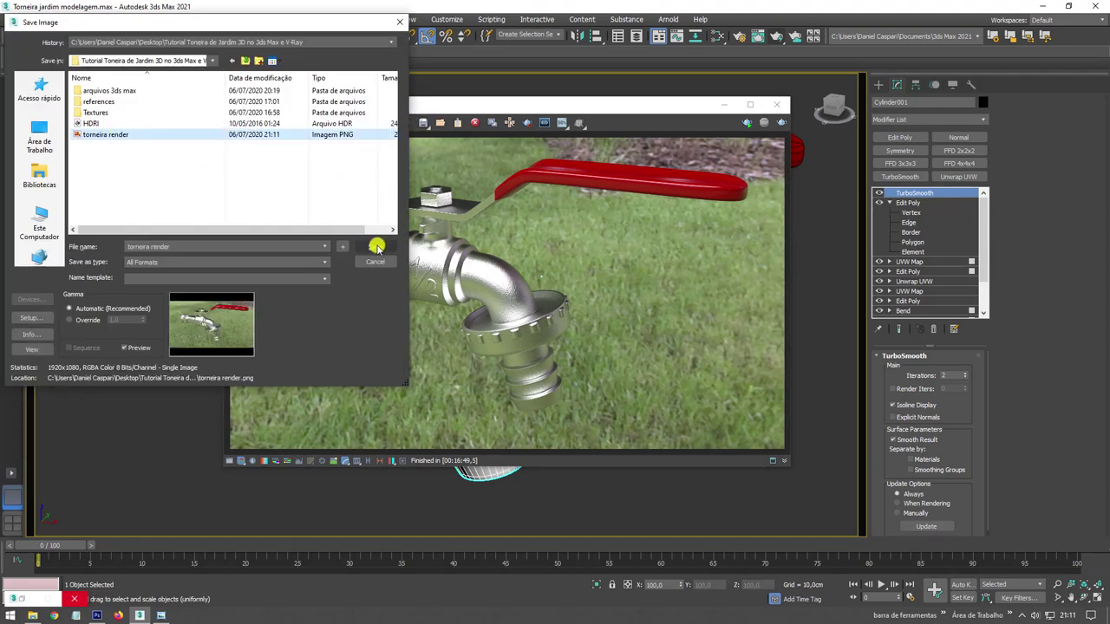
pyautogui.click(324, 262)
pyautogui.click(216, 332)
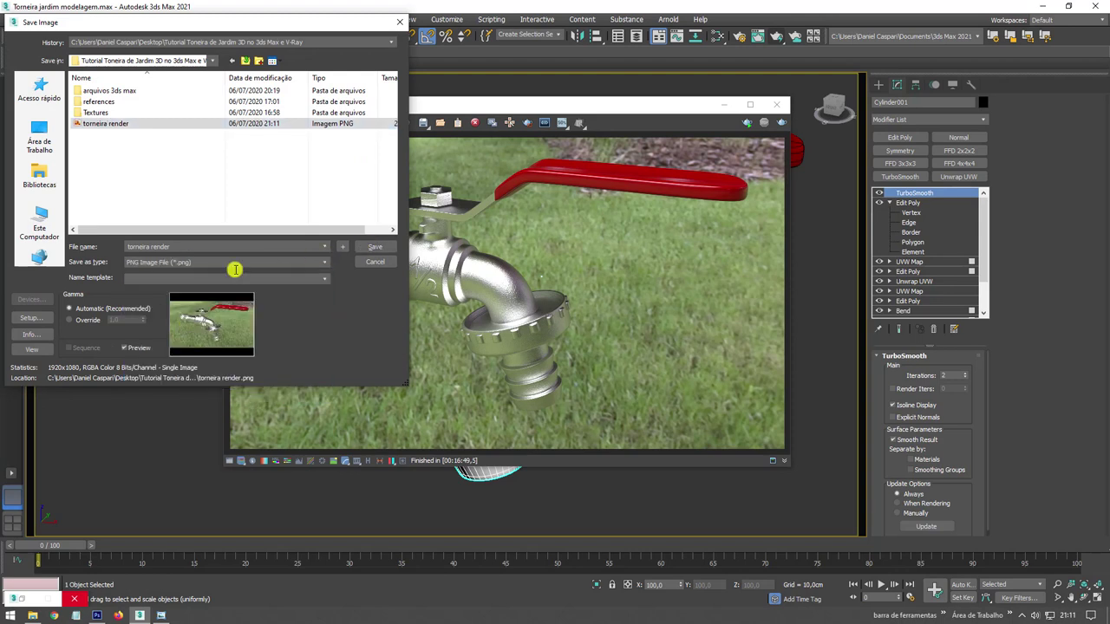
pyautogui.press('Return')
pyautogui.click(636, 318)
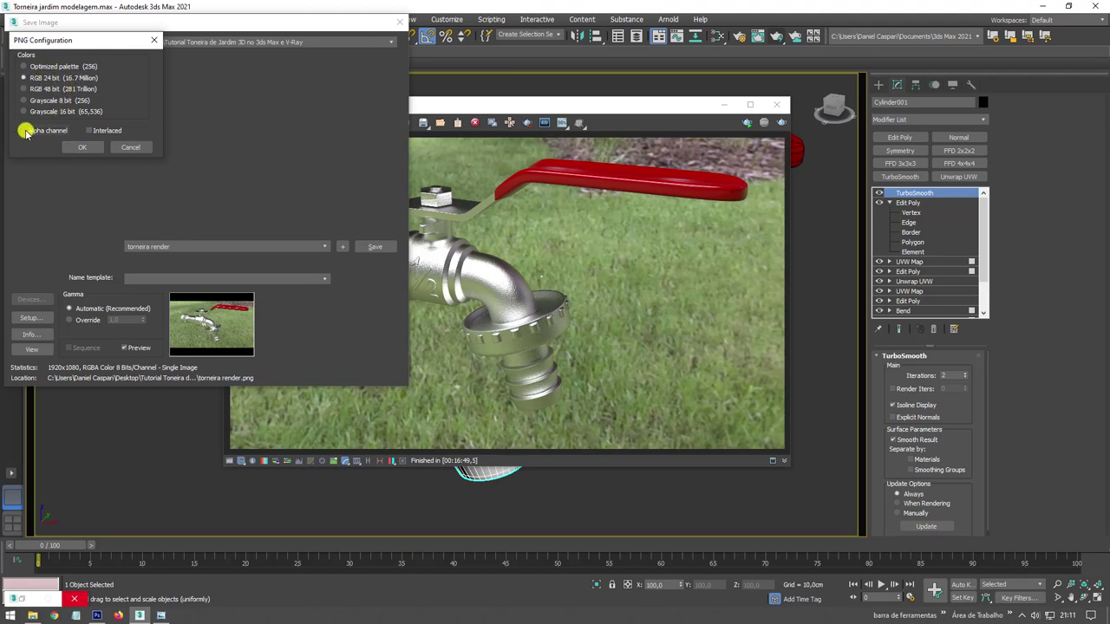
pyautogui.click(83, 146)
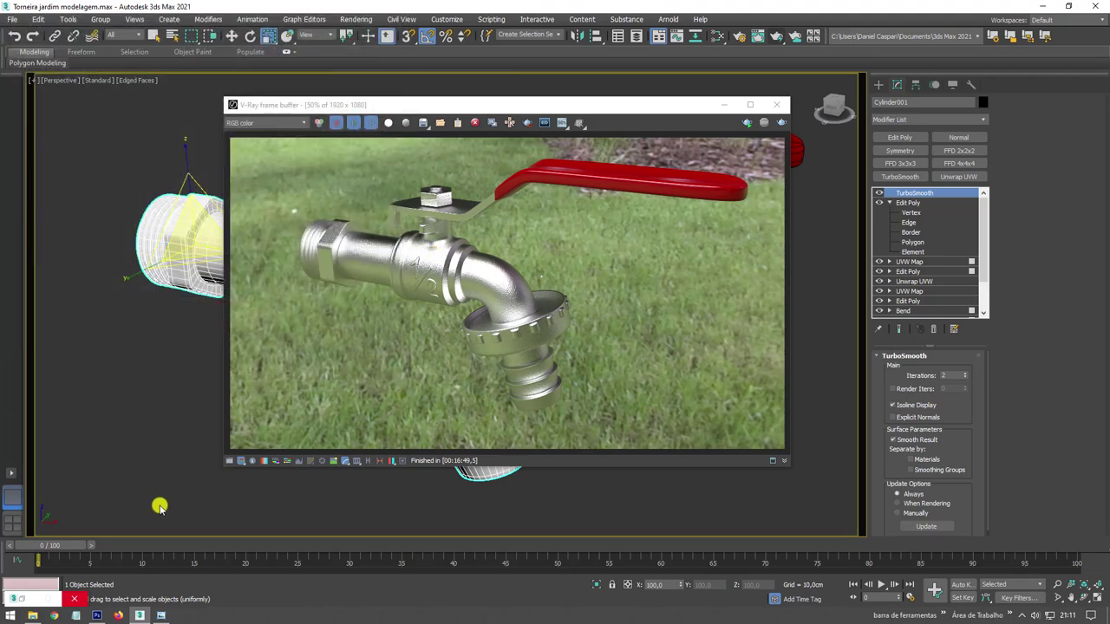
# In Photoshop, create a new default document and fill the canvas with black.
pyautogui.click(97, 615)
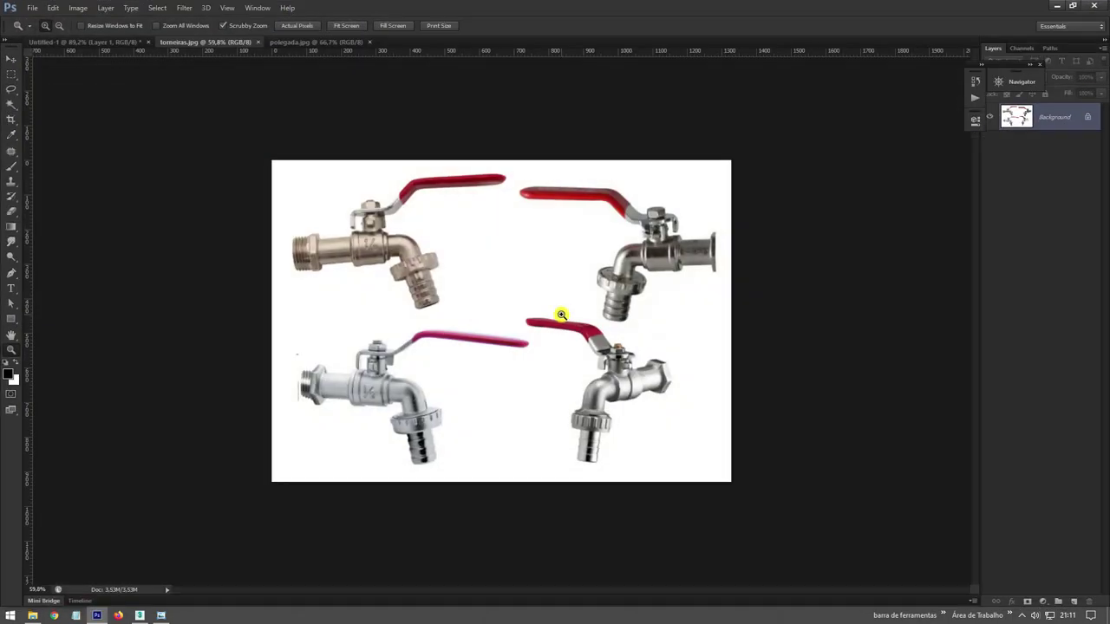
pyautogui.hotkey('ctrl', 'n')
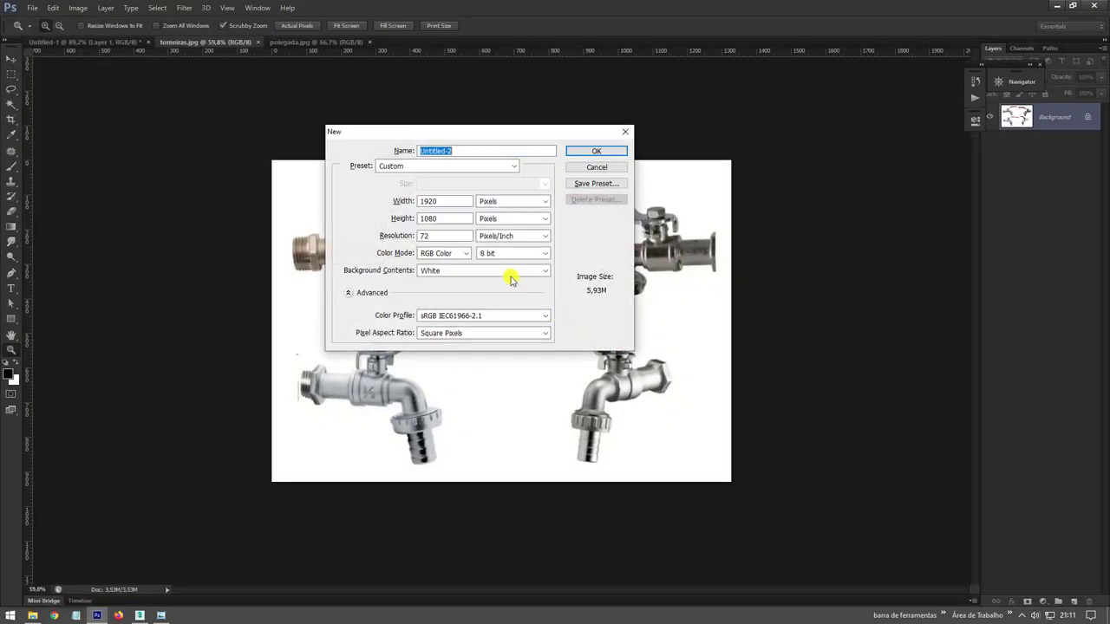
pyautogui.press('Return')
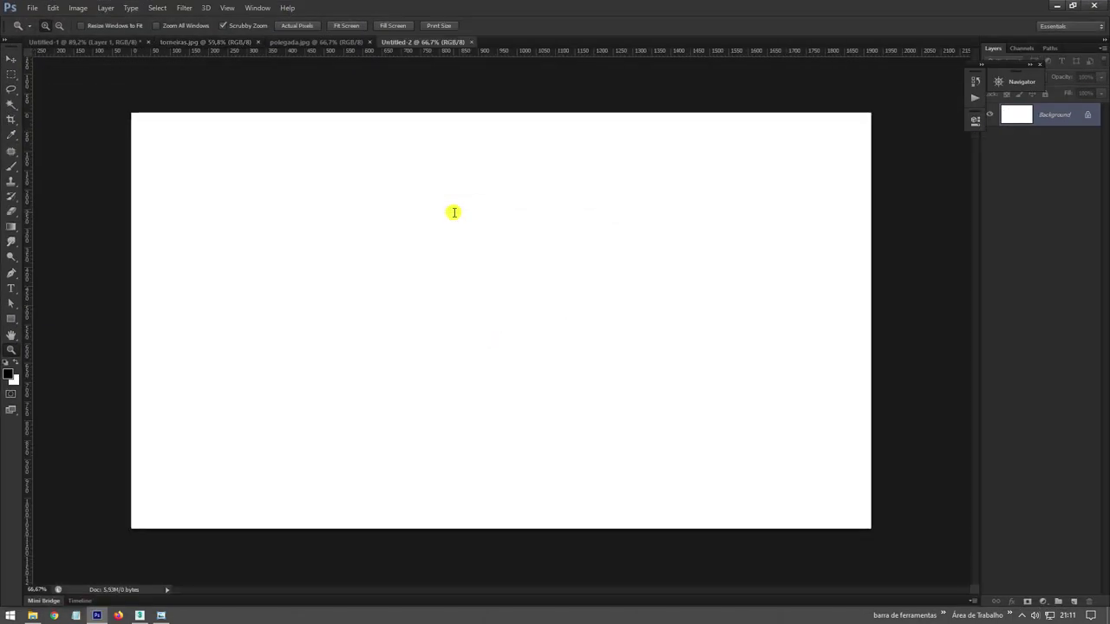
pyautogui.hotkey('alt', 'BackSpace')
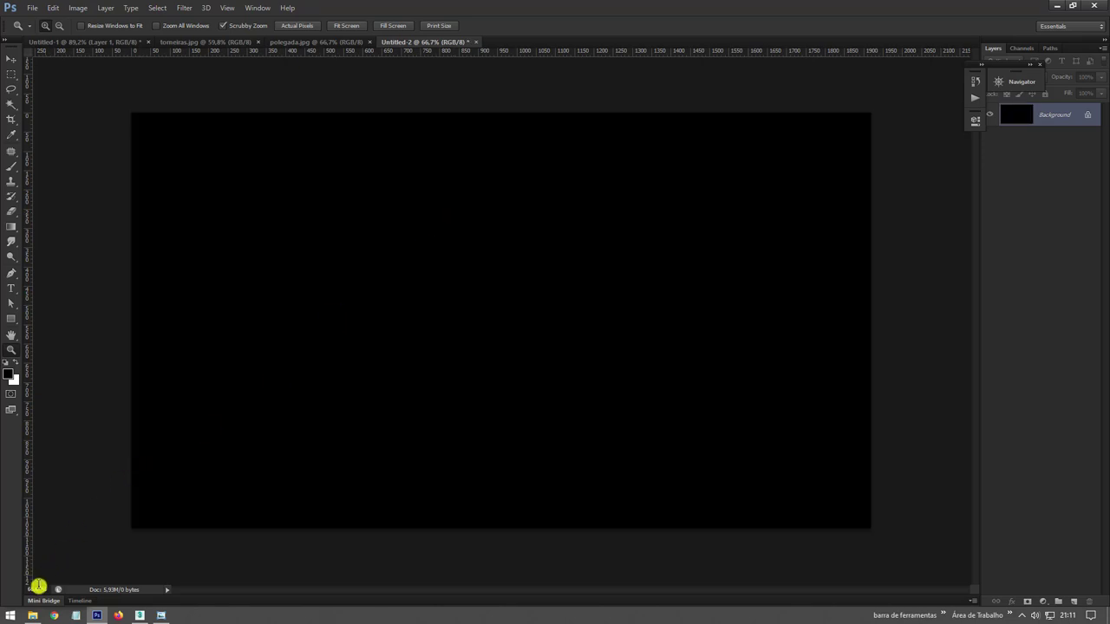
# Place the torneira render image on the canvas and duplicate the Background layer.
pyautogui.click(33, 616)
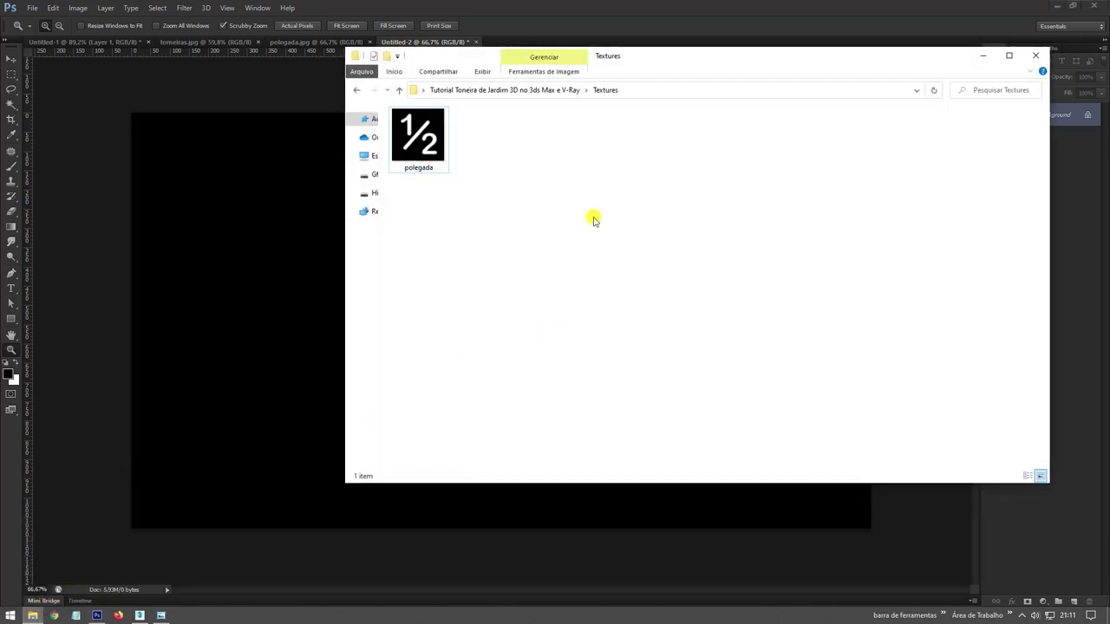
pyautogui.hotkey('alt', 'Left')
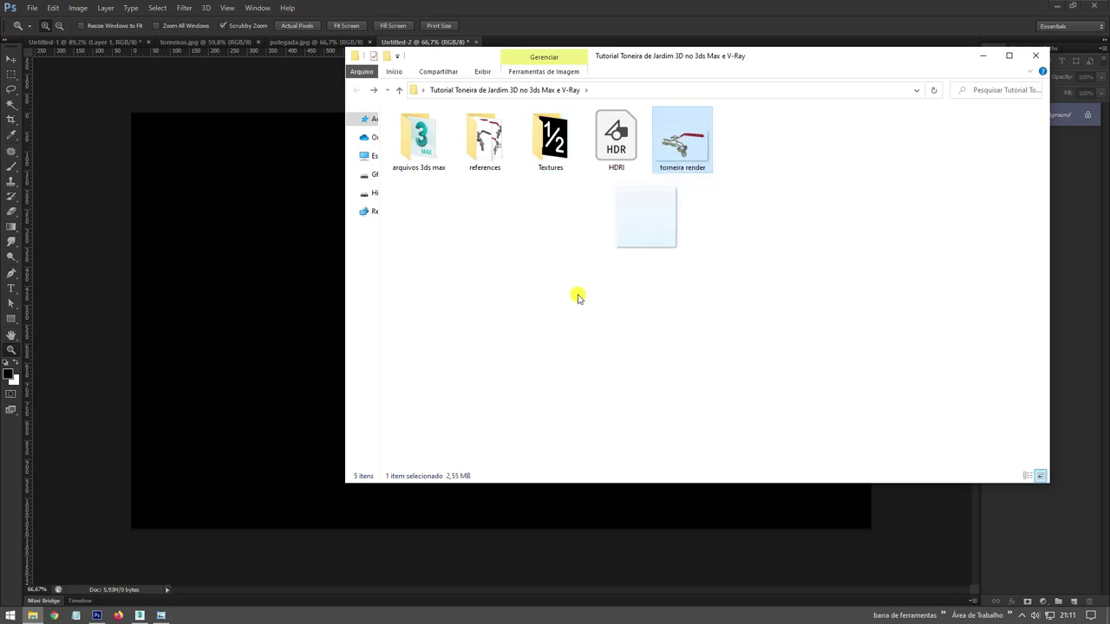
pyautogui.moveTo(669, 166); pyautogui.dragTo(286, 280)
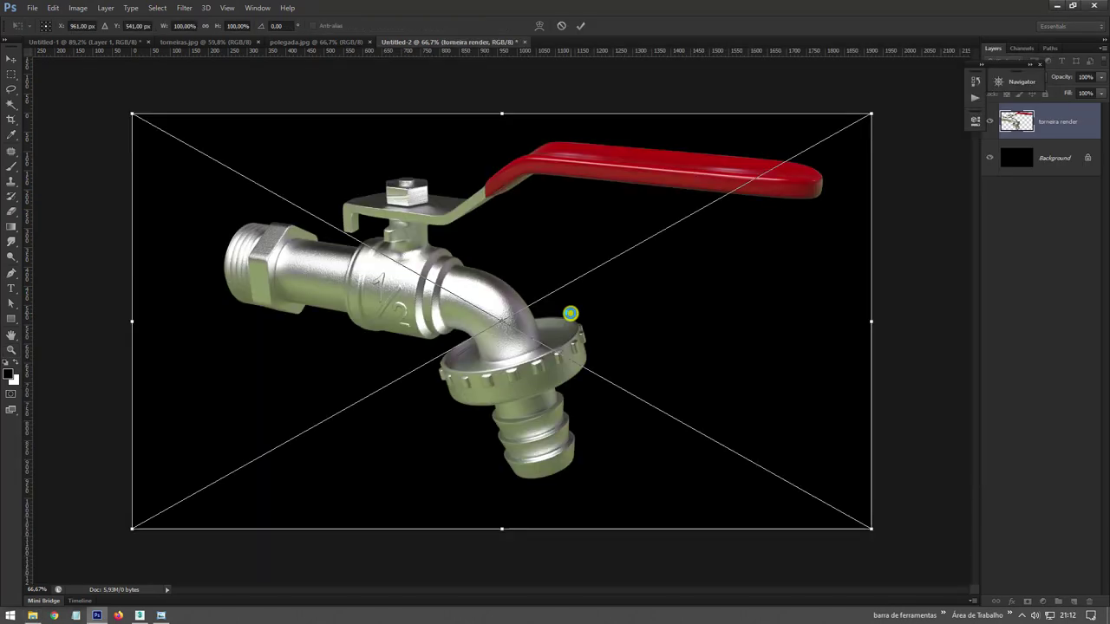
pyautogui.press('Return')
pyautogui.press('z')
pyautogui.moveTo(641, 346)
pyautogui.mouseDown()
pyautogui.moveTo(594, 277)
pyautogui.moveTo(609, 307)
pyautogui.mouseUp()
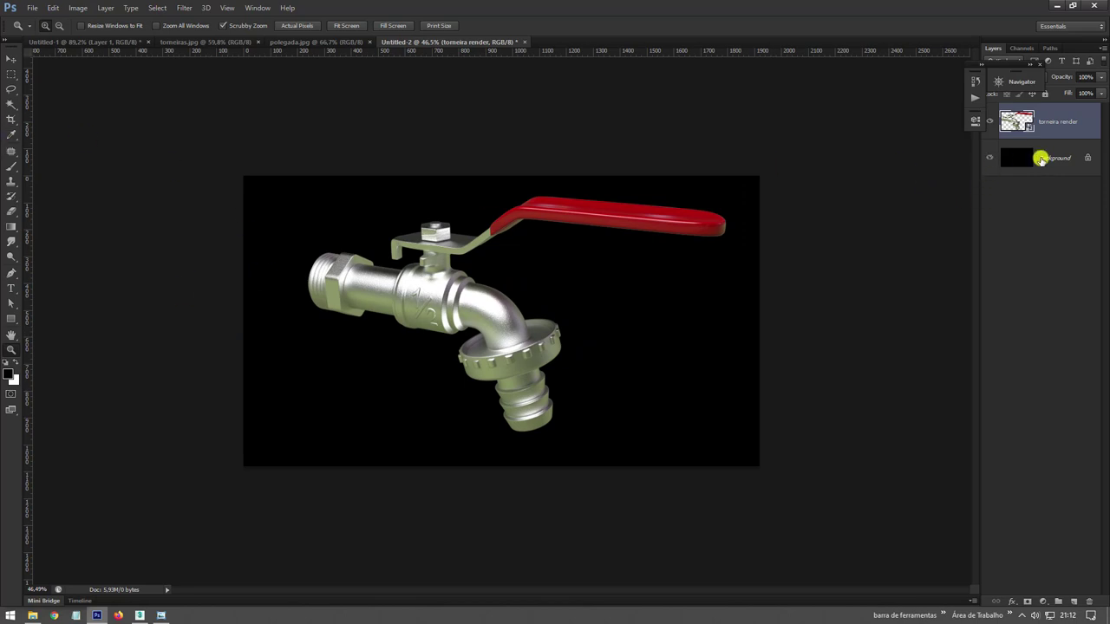
pyautogui.click(1041, 160)
pyautogui.hotkey('ctrl', 'j')
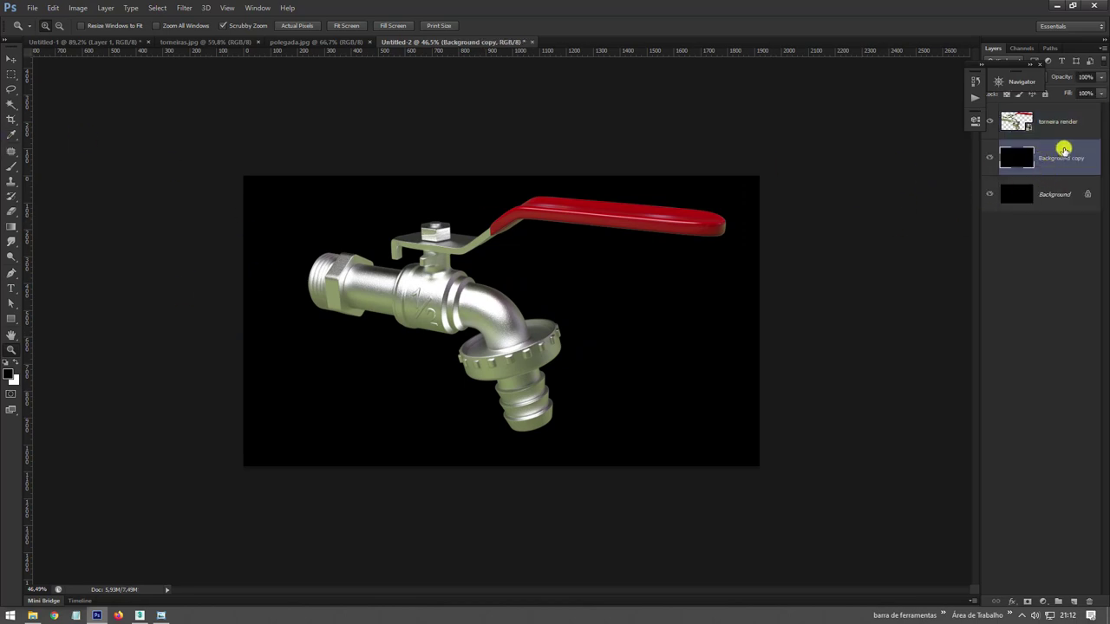
# Add a Gradient Overlay to Background copy, sampling an olive colour from the faucet for its dark stop.
pyautogui.doubleClick(1066, 150)
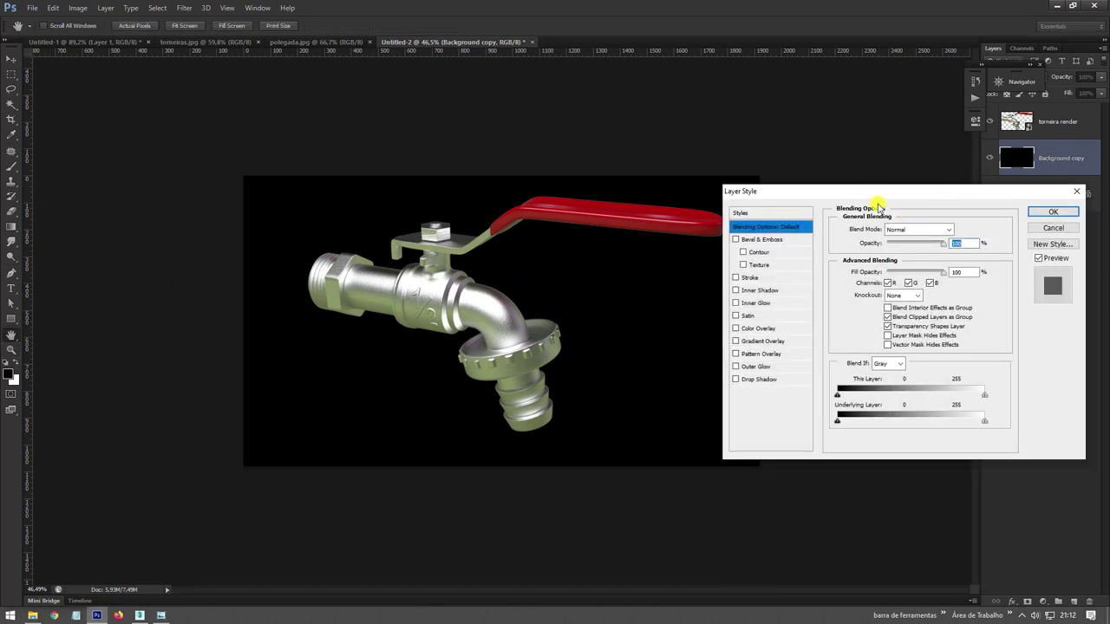
pyautogui.moveTo(878, 191); pyautogui.dragTo(828, 137)
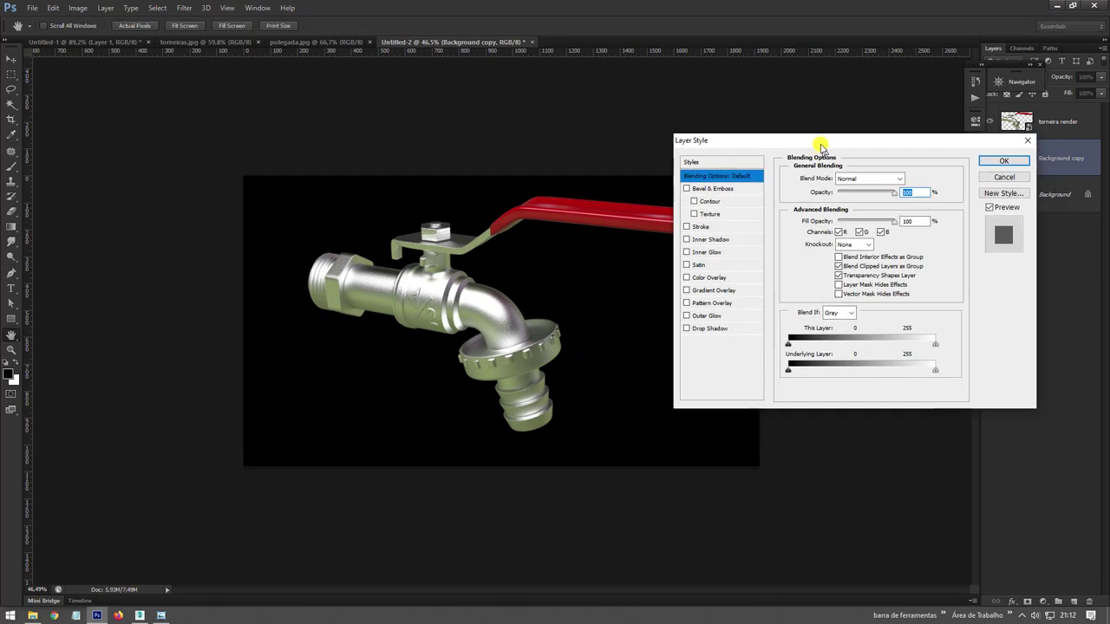
pyautogui.click(704, 285)
pyautogui.click(843, 200)
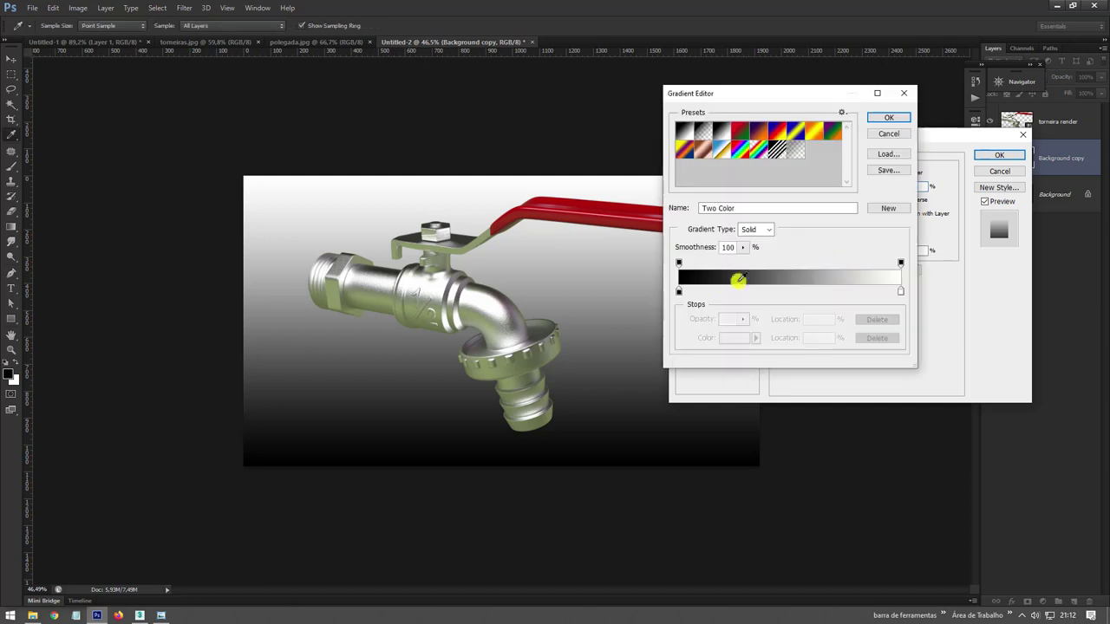
pyautogui.click(679, 291)
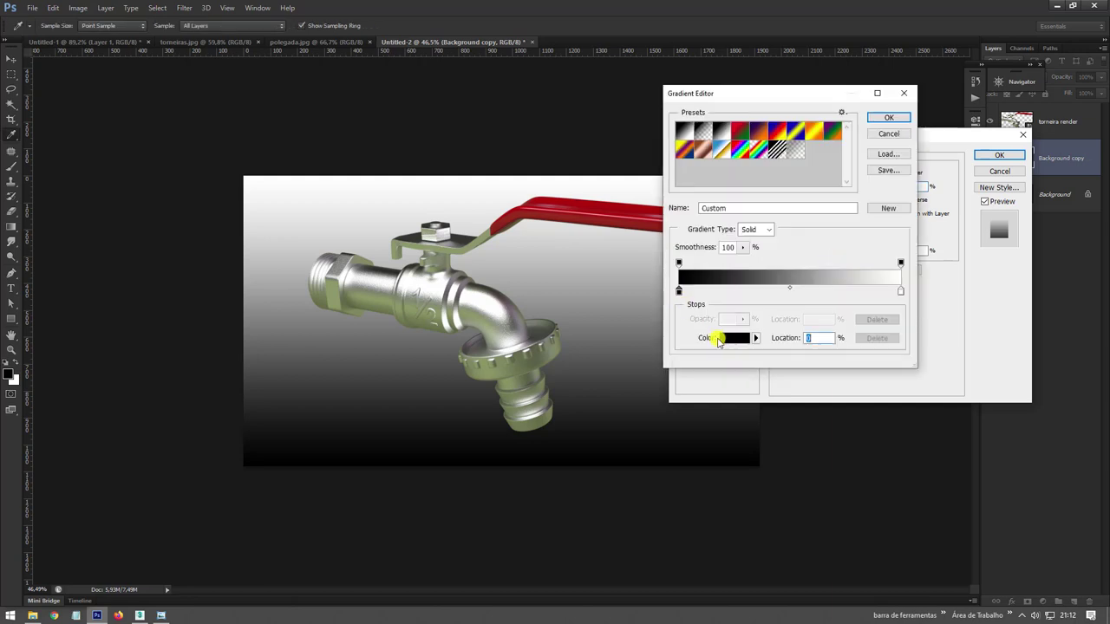
pyautogui.click(366, 306)
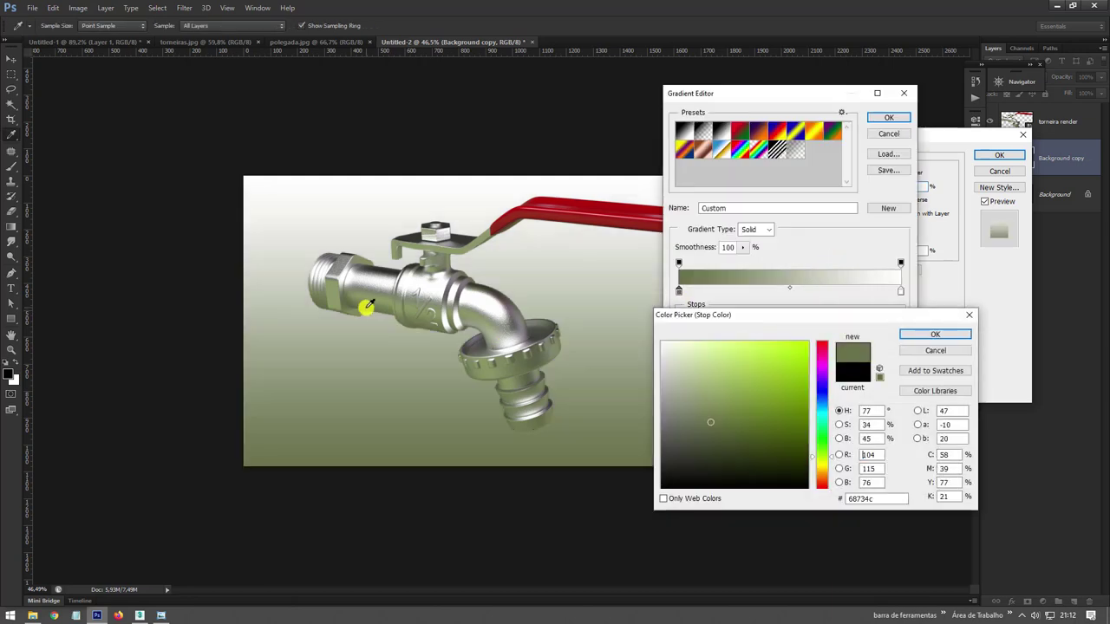
pyautogui.click(924, 336)
# Lighten the gradient's dark stop to pale grey-green and apply the overlay style.
pyautogui.click(734, 334)
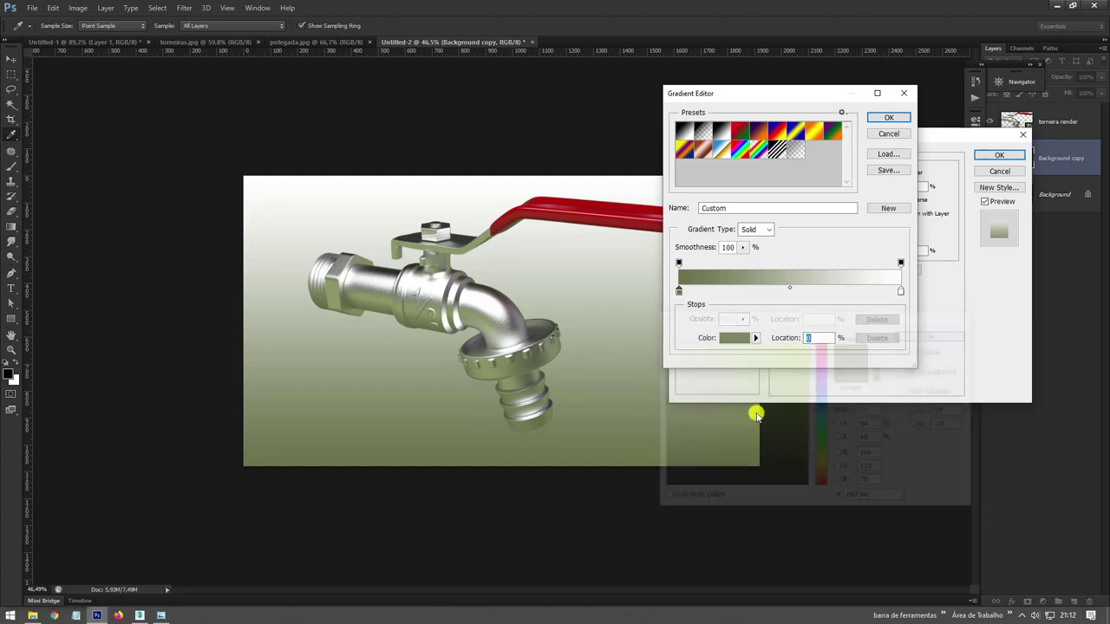
pyautogui.moveTo(700, 434); pyautogui.dragTo(683, 394)
pyautogui.doubleClick(863, 454)
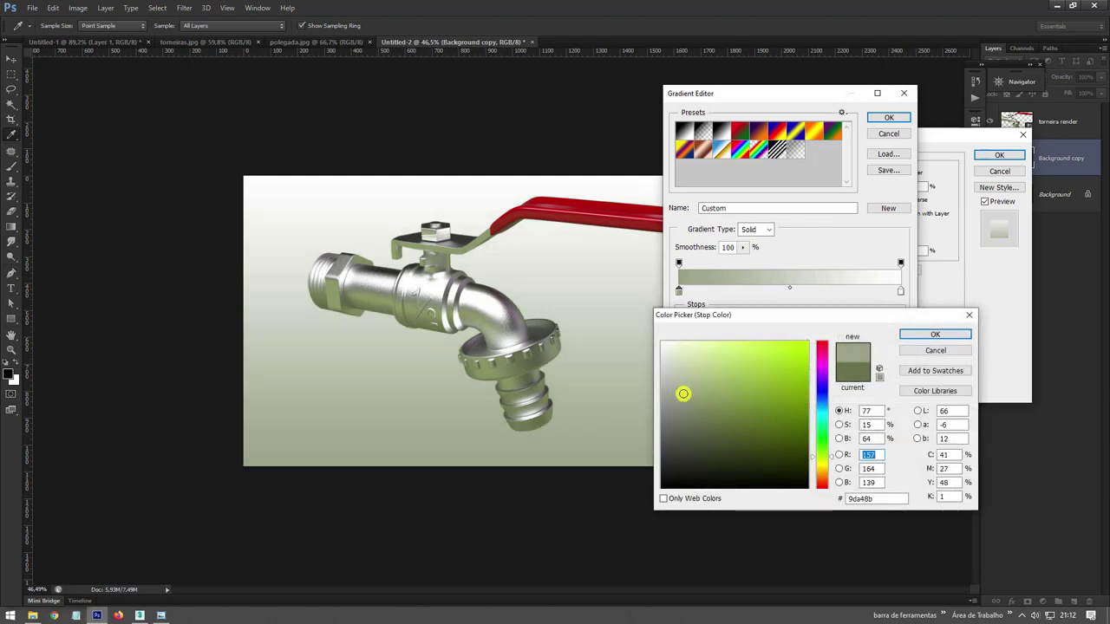
pyautogui.click(934, 335)
pyautogui.click(888, 117)
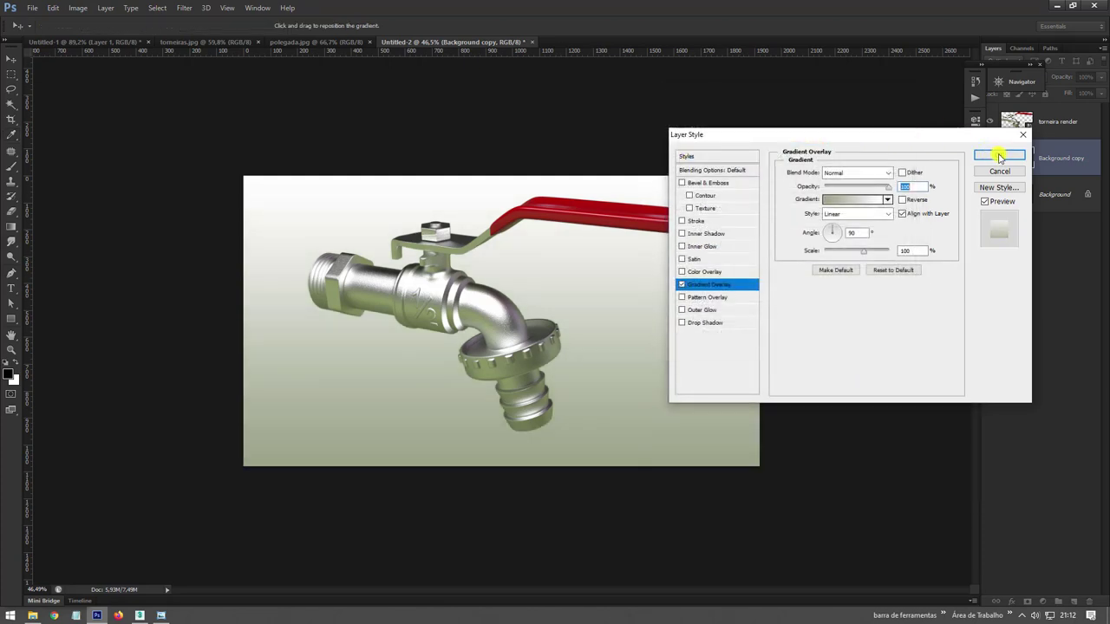
pyautogui.click(999, 155)
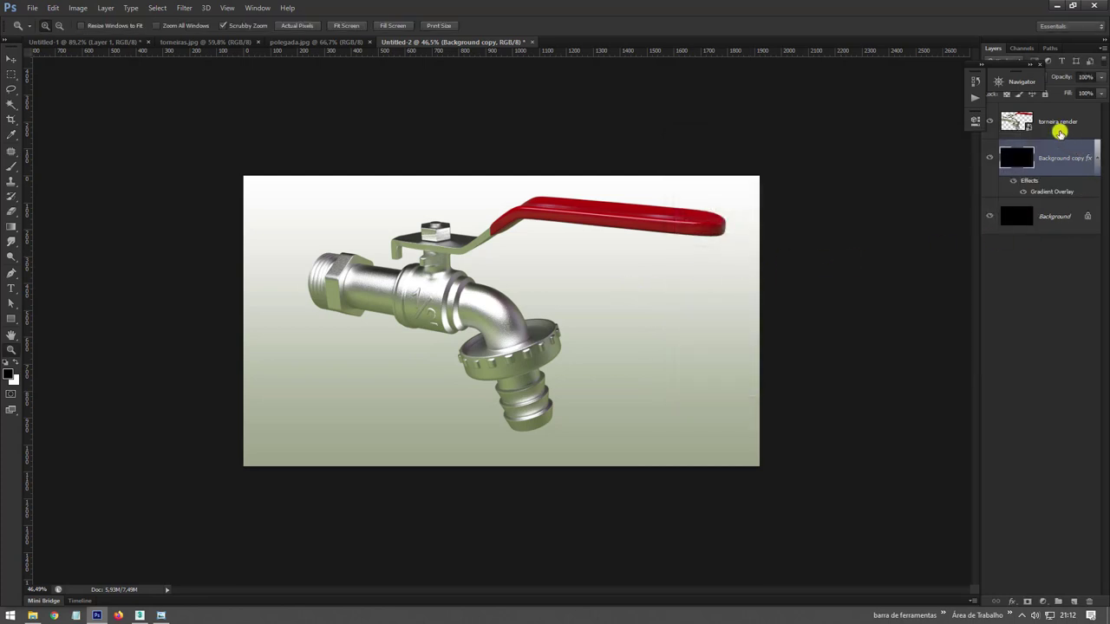
pyautogui.click(1054, 122)
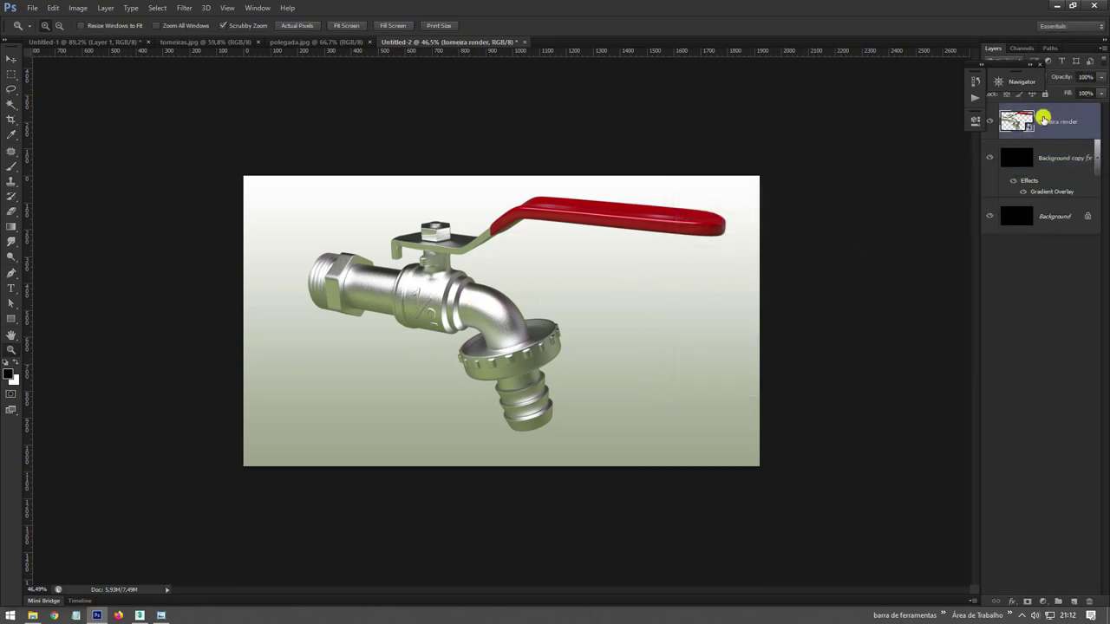
# Rasterize the torneira render layer.
pyautogui.rightClick(1043, 117)
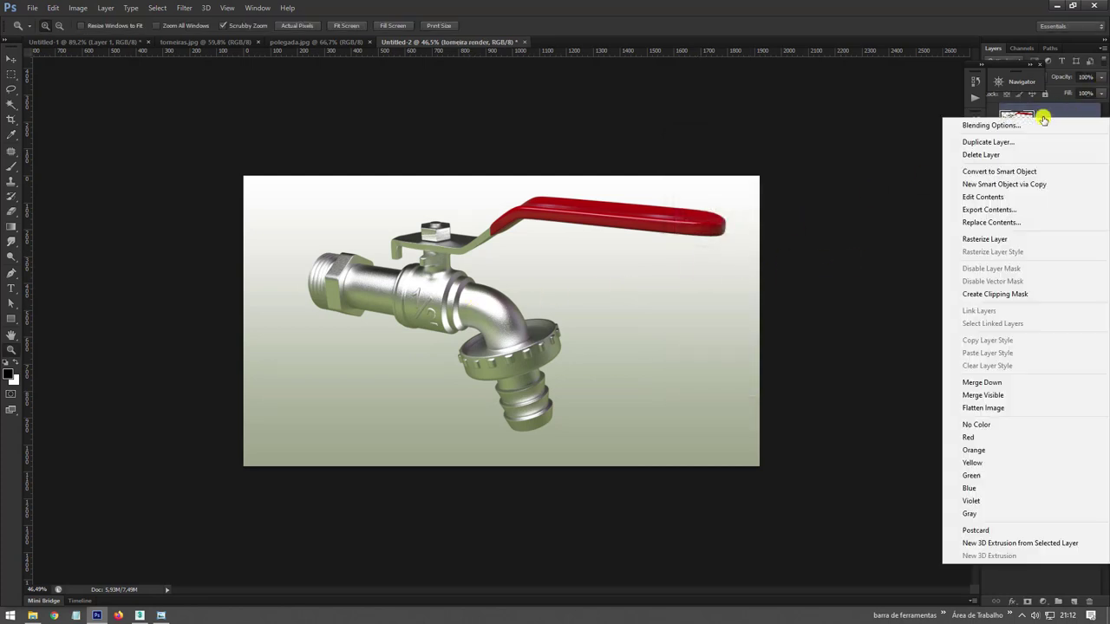
pyautogui.click(984, 238)
pyautogui.click(78, 8)
pyautogui.moveTo(94, 37)
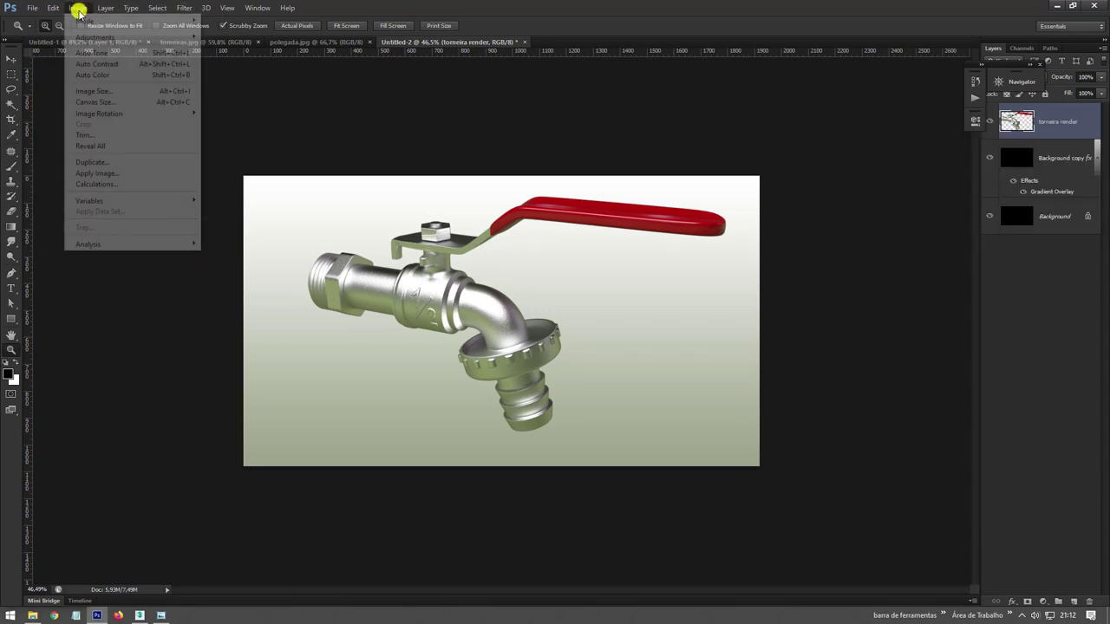
pyautogui.click(1082, 228)
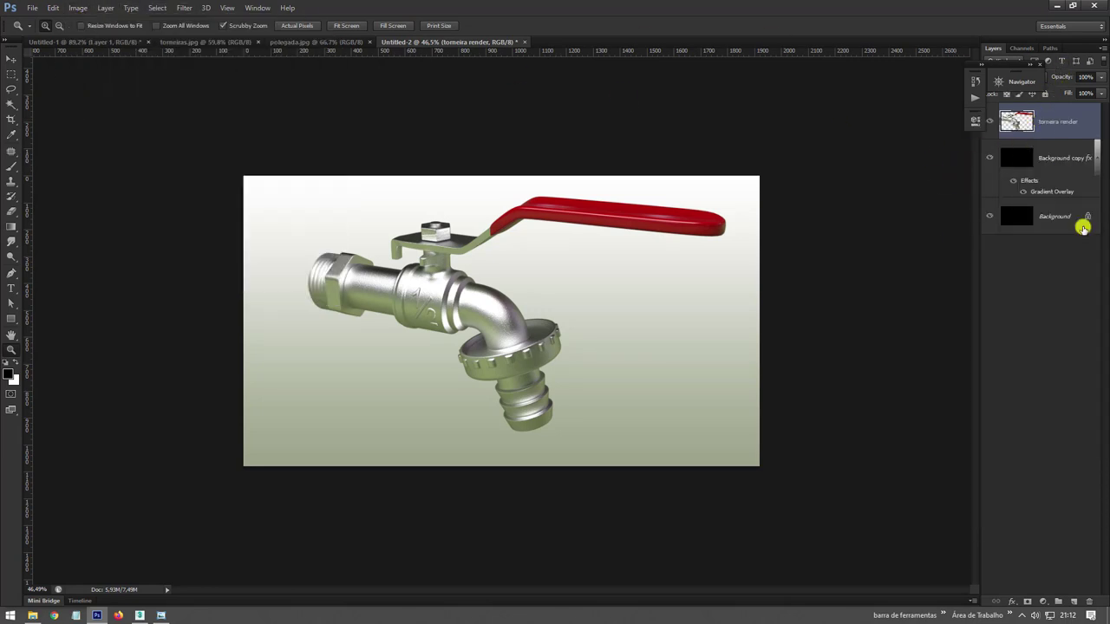
# Add a Brightness/Contrast layer clipped to the faucet, with Brightness -16 and Contrast 35.
pyautogui.click(1041, 602)
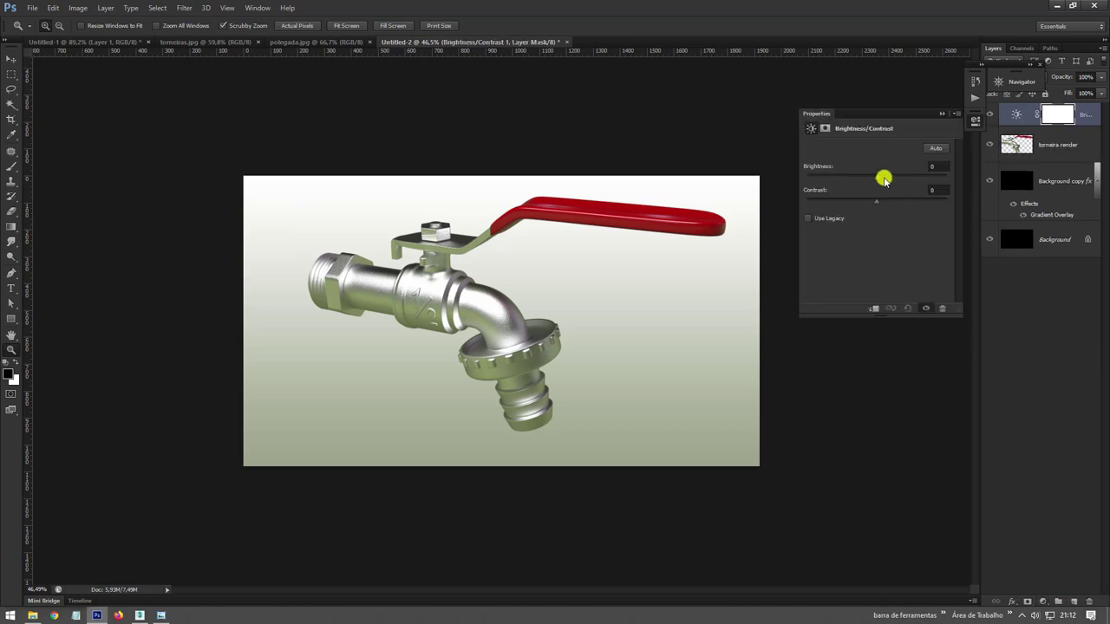
pyautogui.moveTo(875, 177)
pyautogui.mouseDown()
pyautogui.moveTo(855, 178)
pyautogui.moveTo(909, 199)
pyautogui.moveTo(898, 199)
pyautogui.mouseUp()
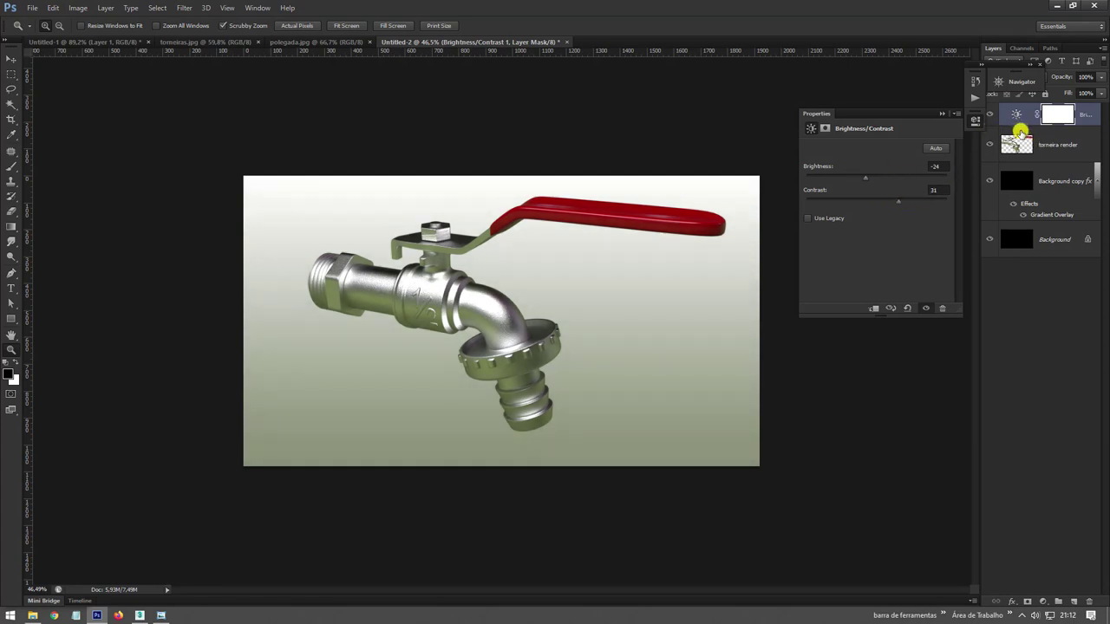
pyautogui.click(1022, 133)
pyautogui.click(1020, 127)
pyautogui.keyDown('alt'); pyautogui.click(1020, 130); pyautogui.keyUp('alt')
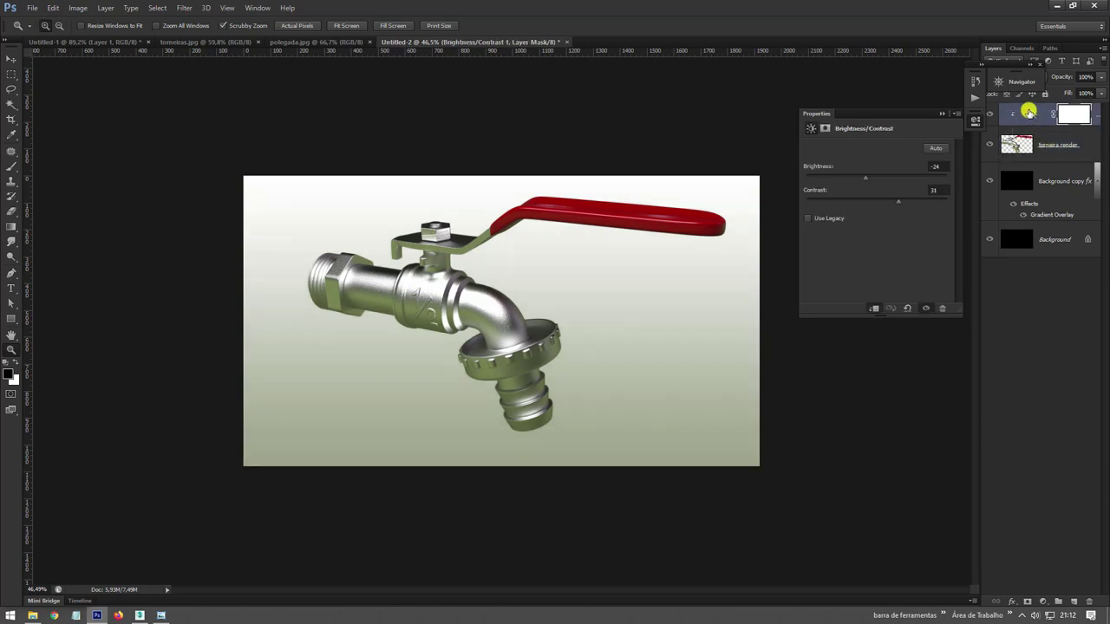
pyautogui.click(1028, 113)
pyautogui.moveTo(869, 180)
pyautogui.mouseDown()
pyautogui.moveTo(852, 179)
pyautogui.moveTo(897, 179)
pyautogui.moveTo(809, 205)
pyautogui.moveTo(926, 203)
pyautogui.moveTo(807, 205)
pyautogui.moveTo(900, 207)
pyautogui.moveTo(847, 179)
pyautogui.moveTo(900, 201)
pyautogui.mouseUp()
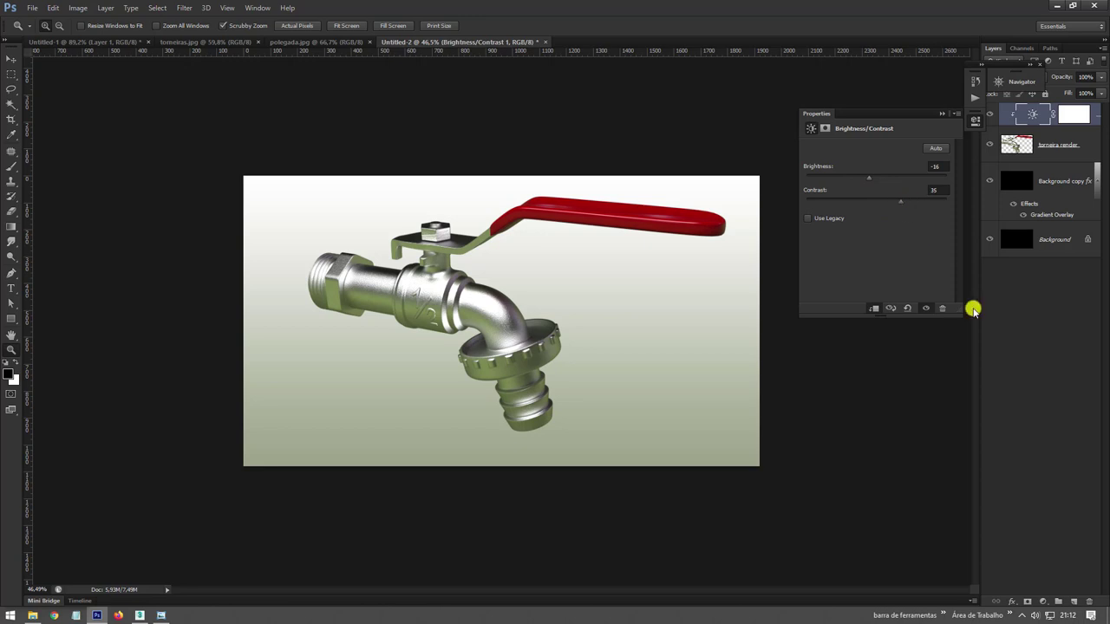
# Add a Levels layer clipped to the faucet with inputs 23, 1.10 and 227, then review the composite.
pyautogui.click(1044, 601)
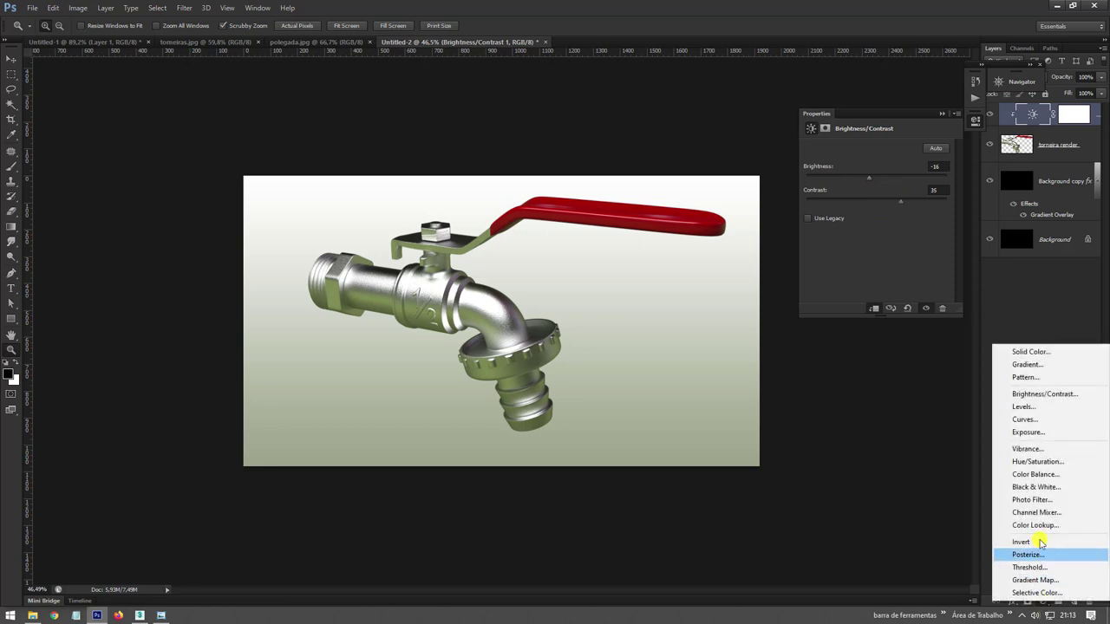
pyautogui.click(1035, 407)
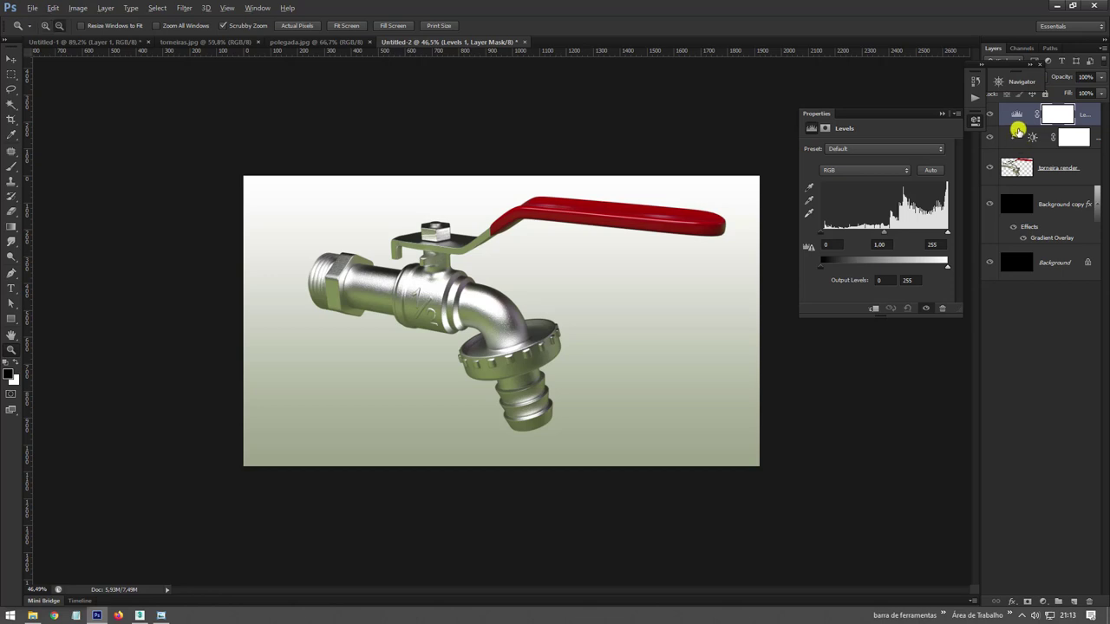
pyautogui.keyDown('alt'); pyautogui.click(1016, 127); pyautogui.keyUp('alt')
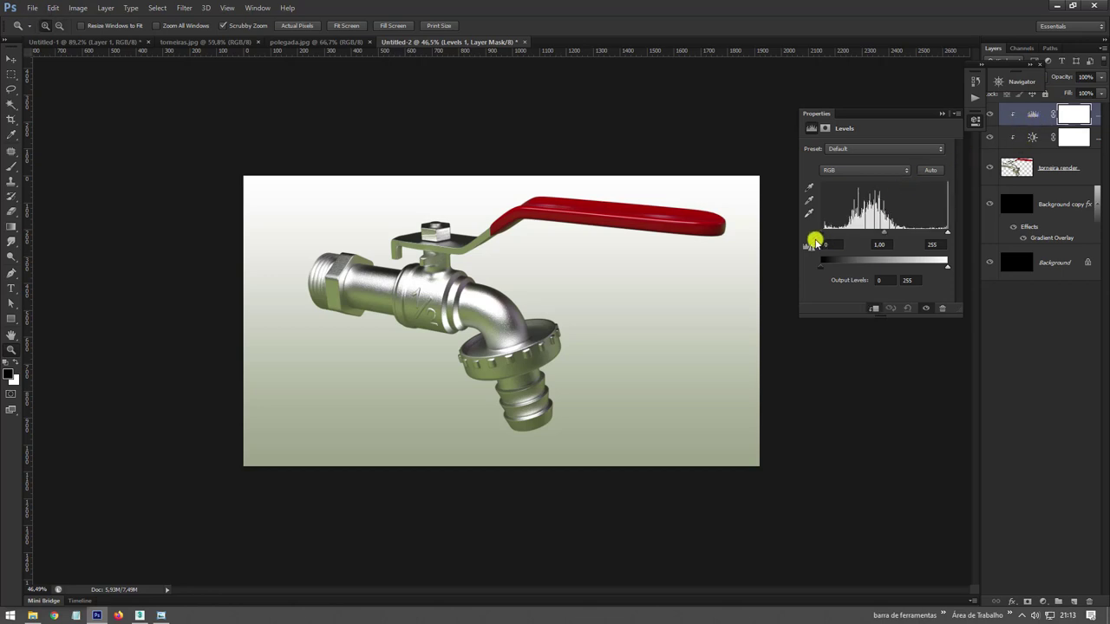
pyautogui.moveTo(822, 234)
pyautogui.mouseDown()
pyautogui.moveTo(841, 234)
pyautogui.moveTo(830, 234)
pyautogui.mouseUp()
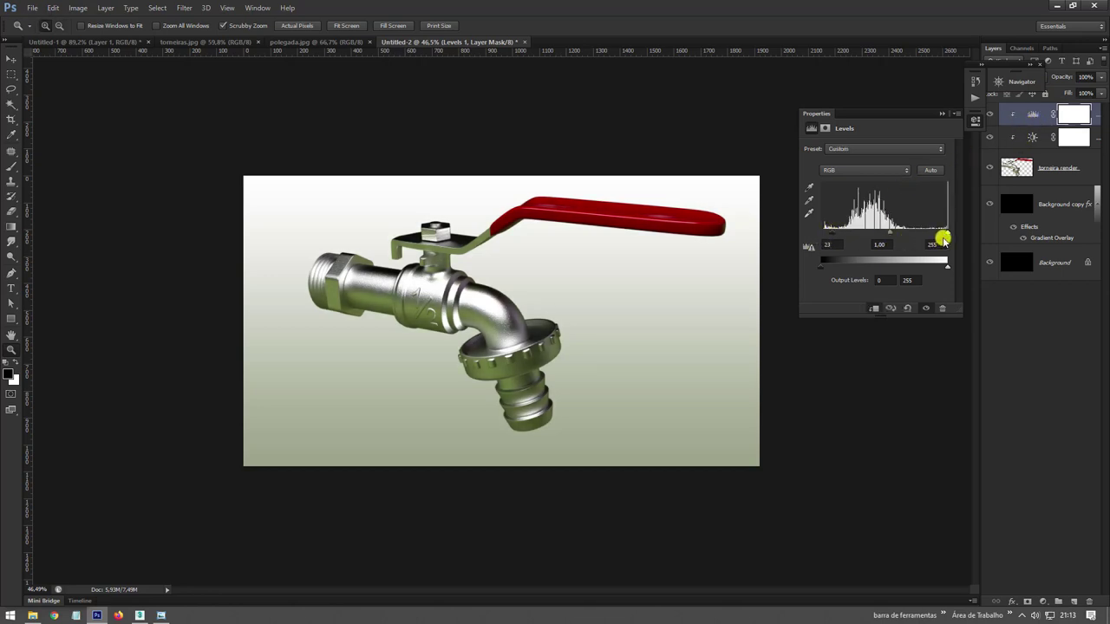
pyautogui.moveTo(941, 233); pyautogui.dragTo(879, 230)
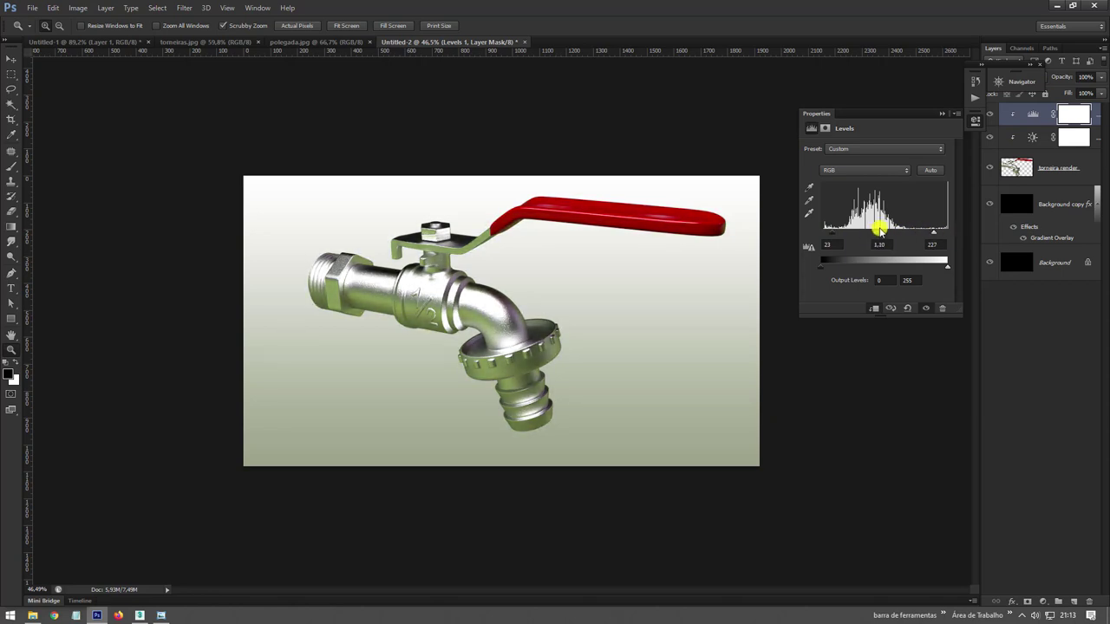
pyautogui.click(940, 114)
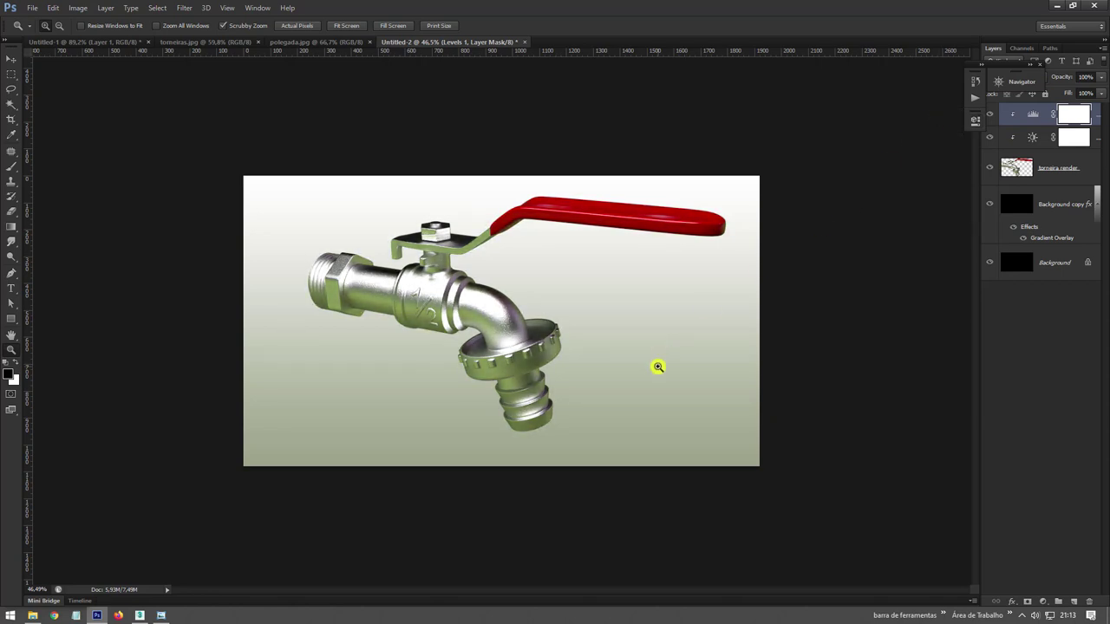
pyautogui.moveTo(646, 370); pyautogui.dragTo(607, 359)
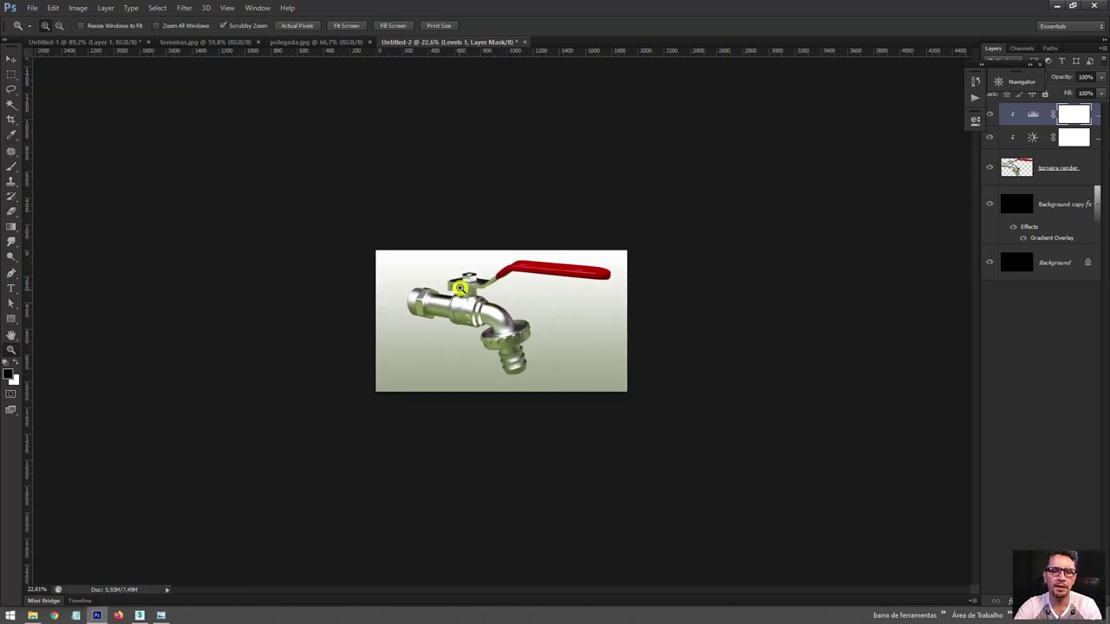
pyautogui.moveTo(486, 287); pyautogui.dragTo(532, 333)
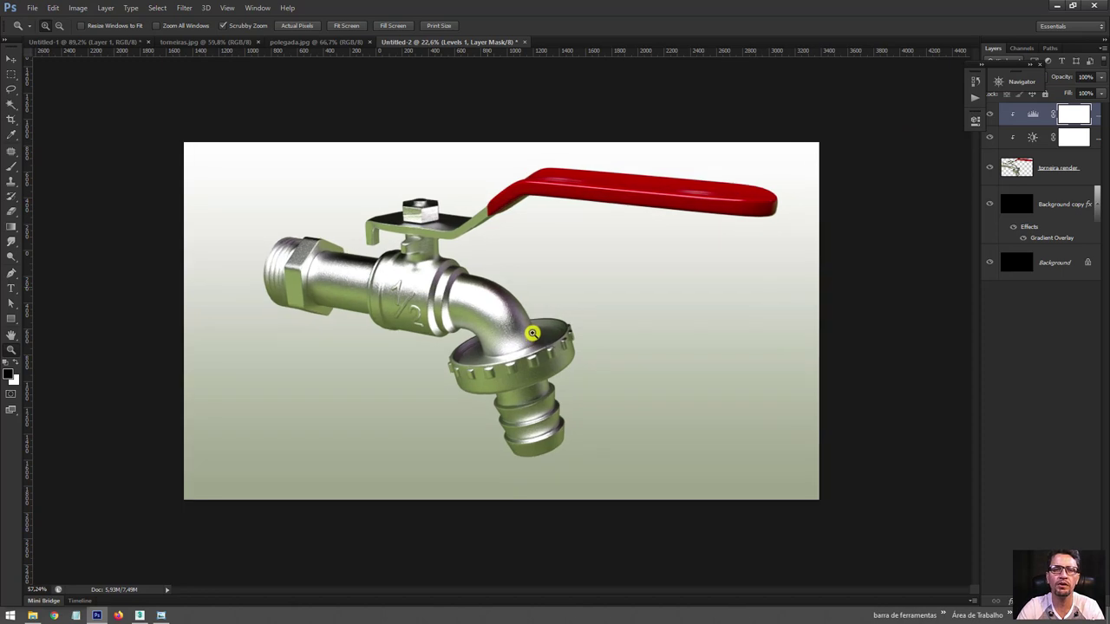